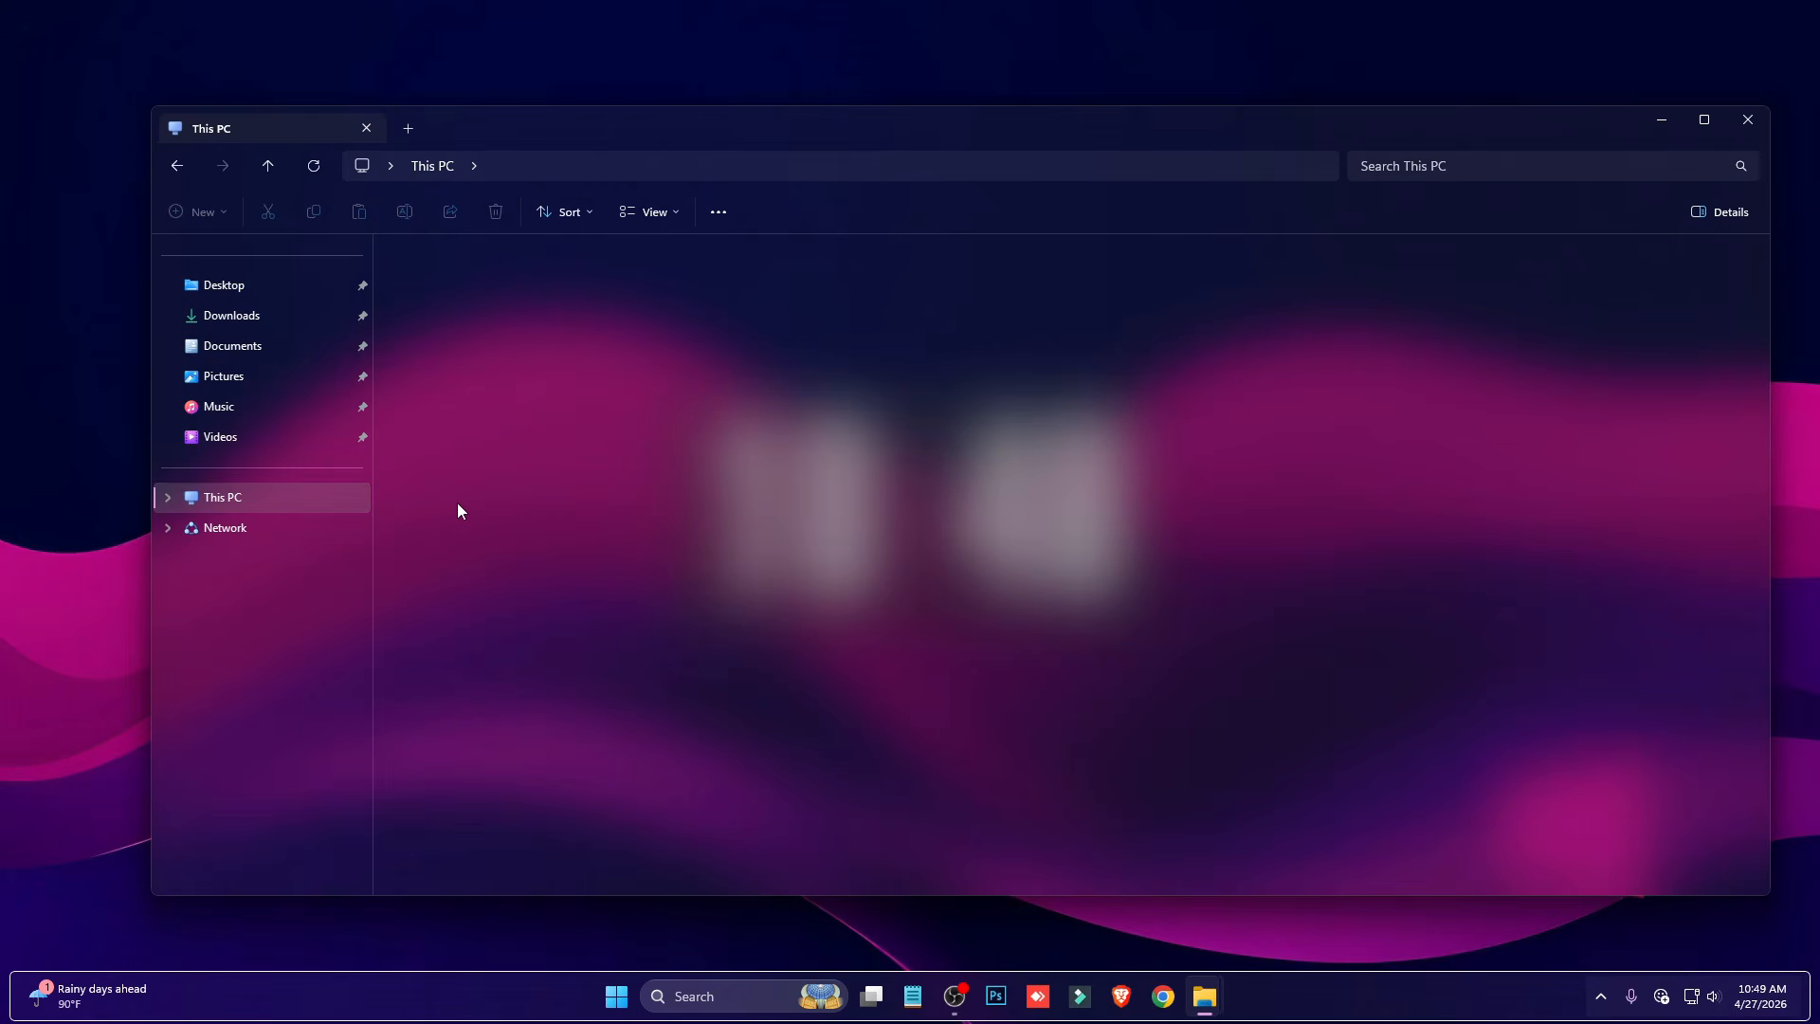
- Look over the themed folder and drive icons in This PC and on Local Disk (C:)
{"action": "double_click", "coordinate": [483, 286]}
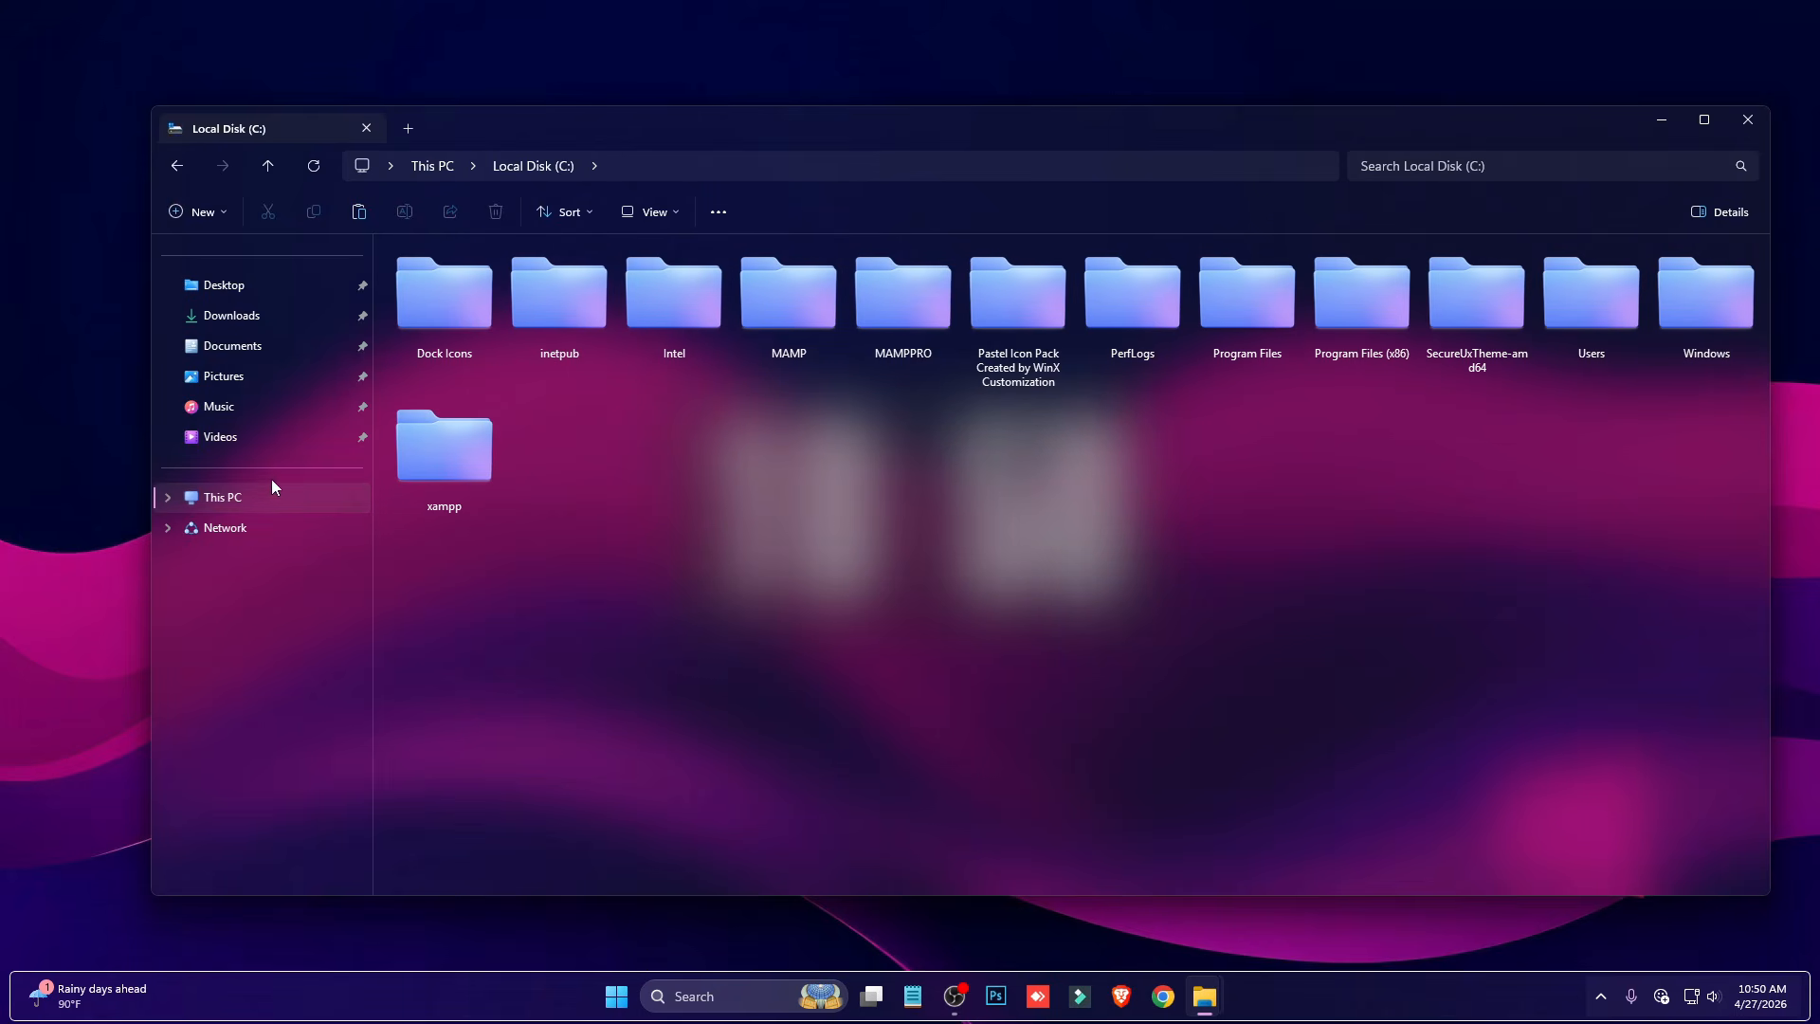
{"action": "left_click", "coordinate": [237, 498]}
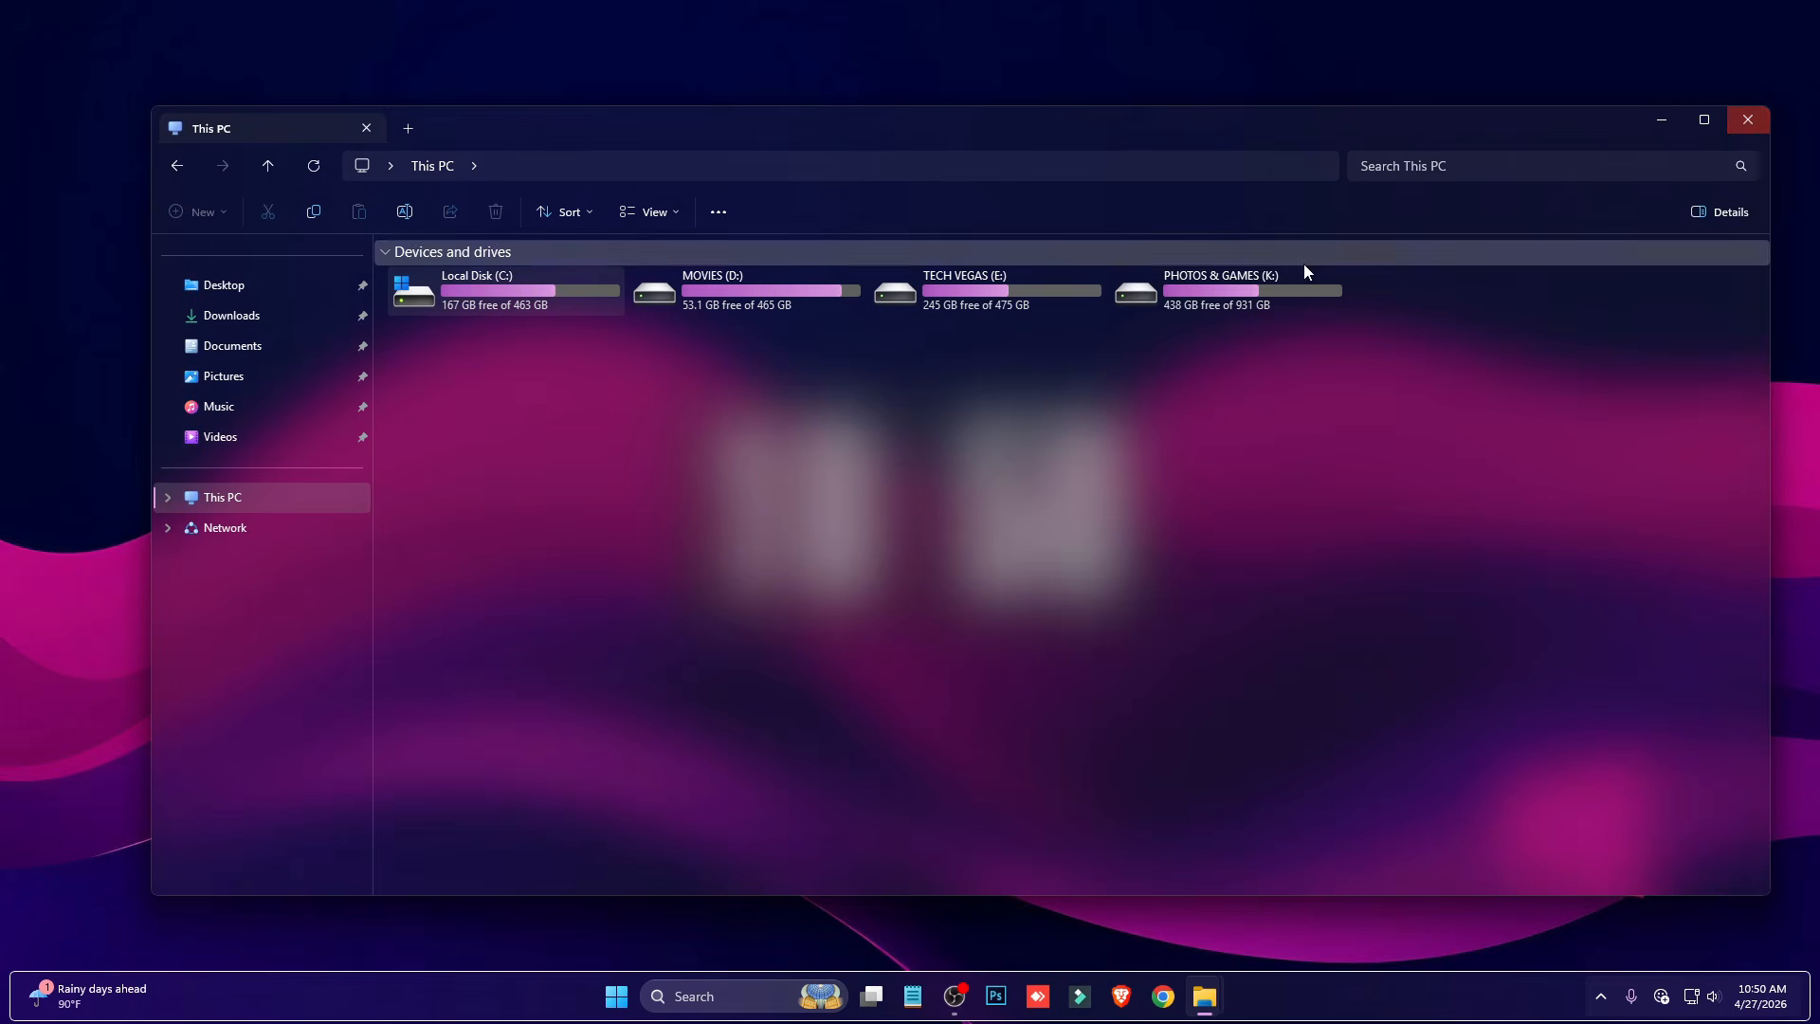
{"action": "double_click", "coordinate": [548, 309]}
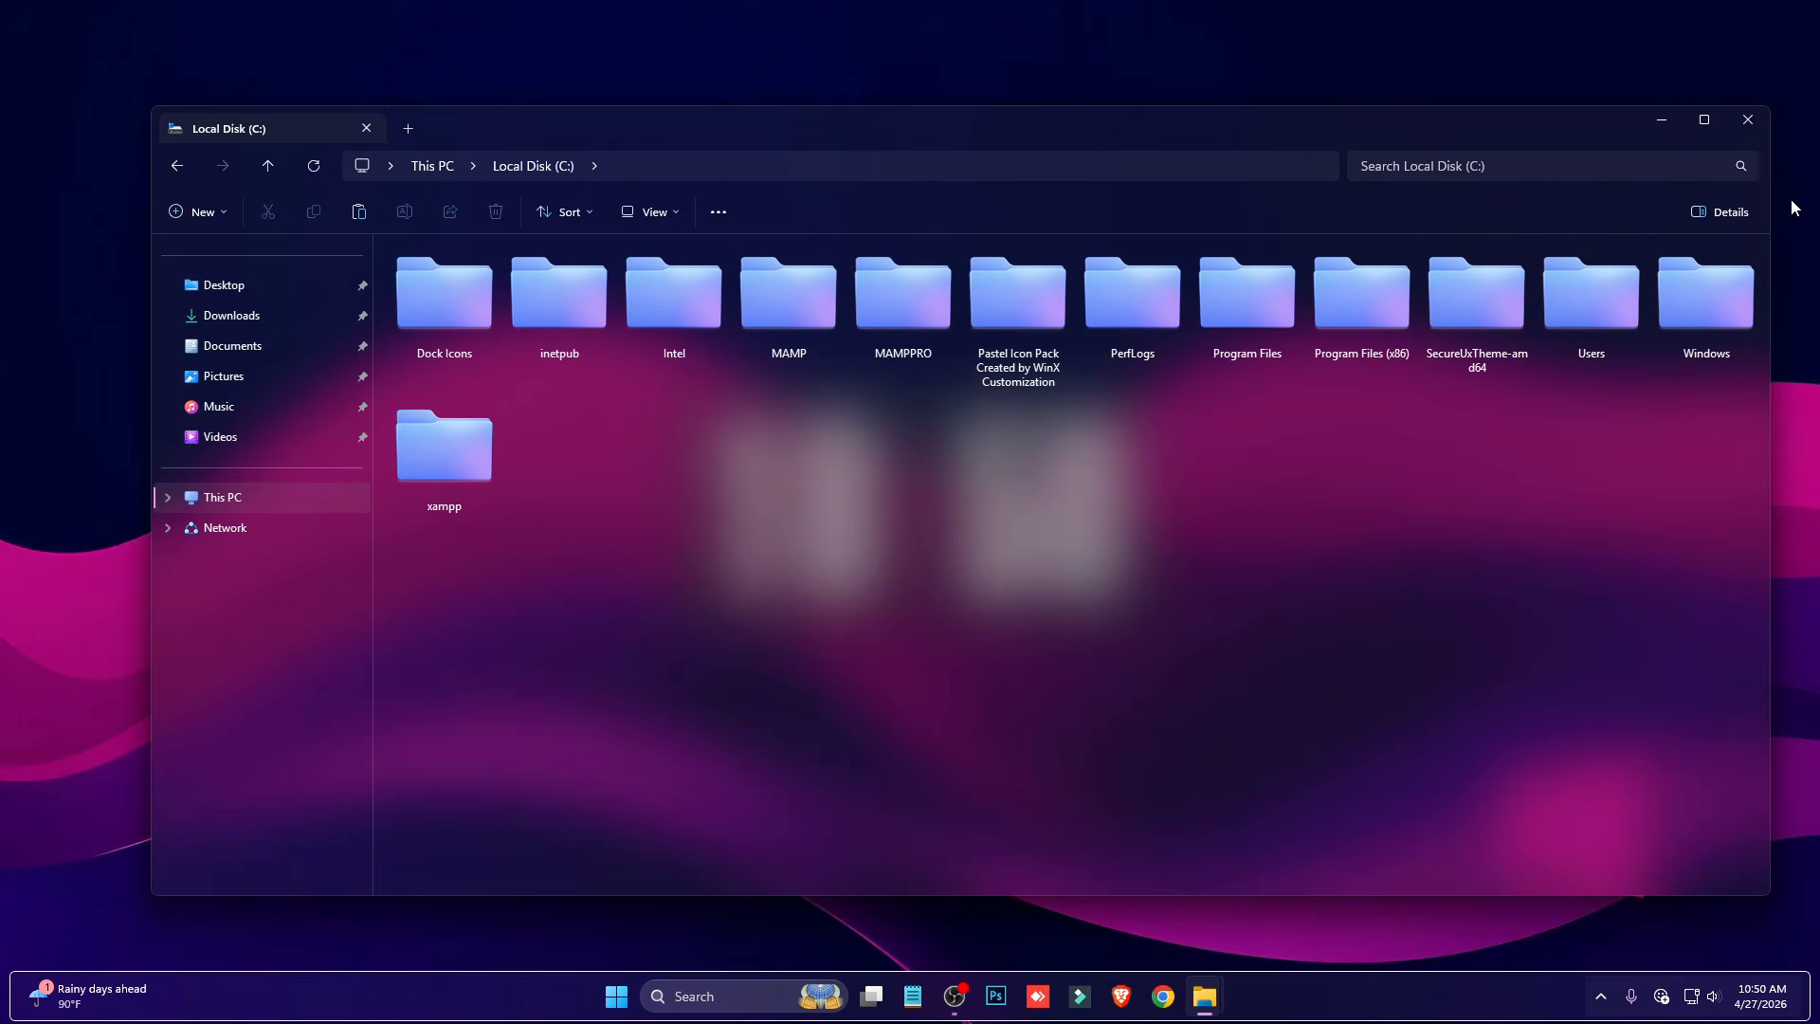
{"action": "left_click", "coordinate": [1747, 119]}
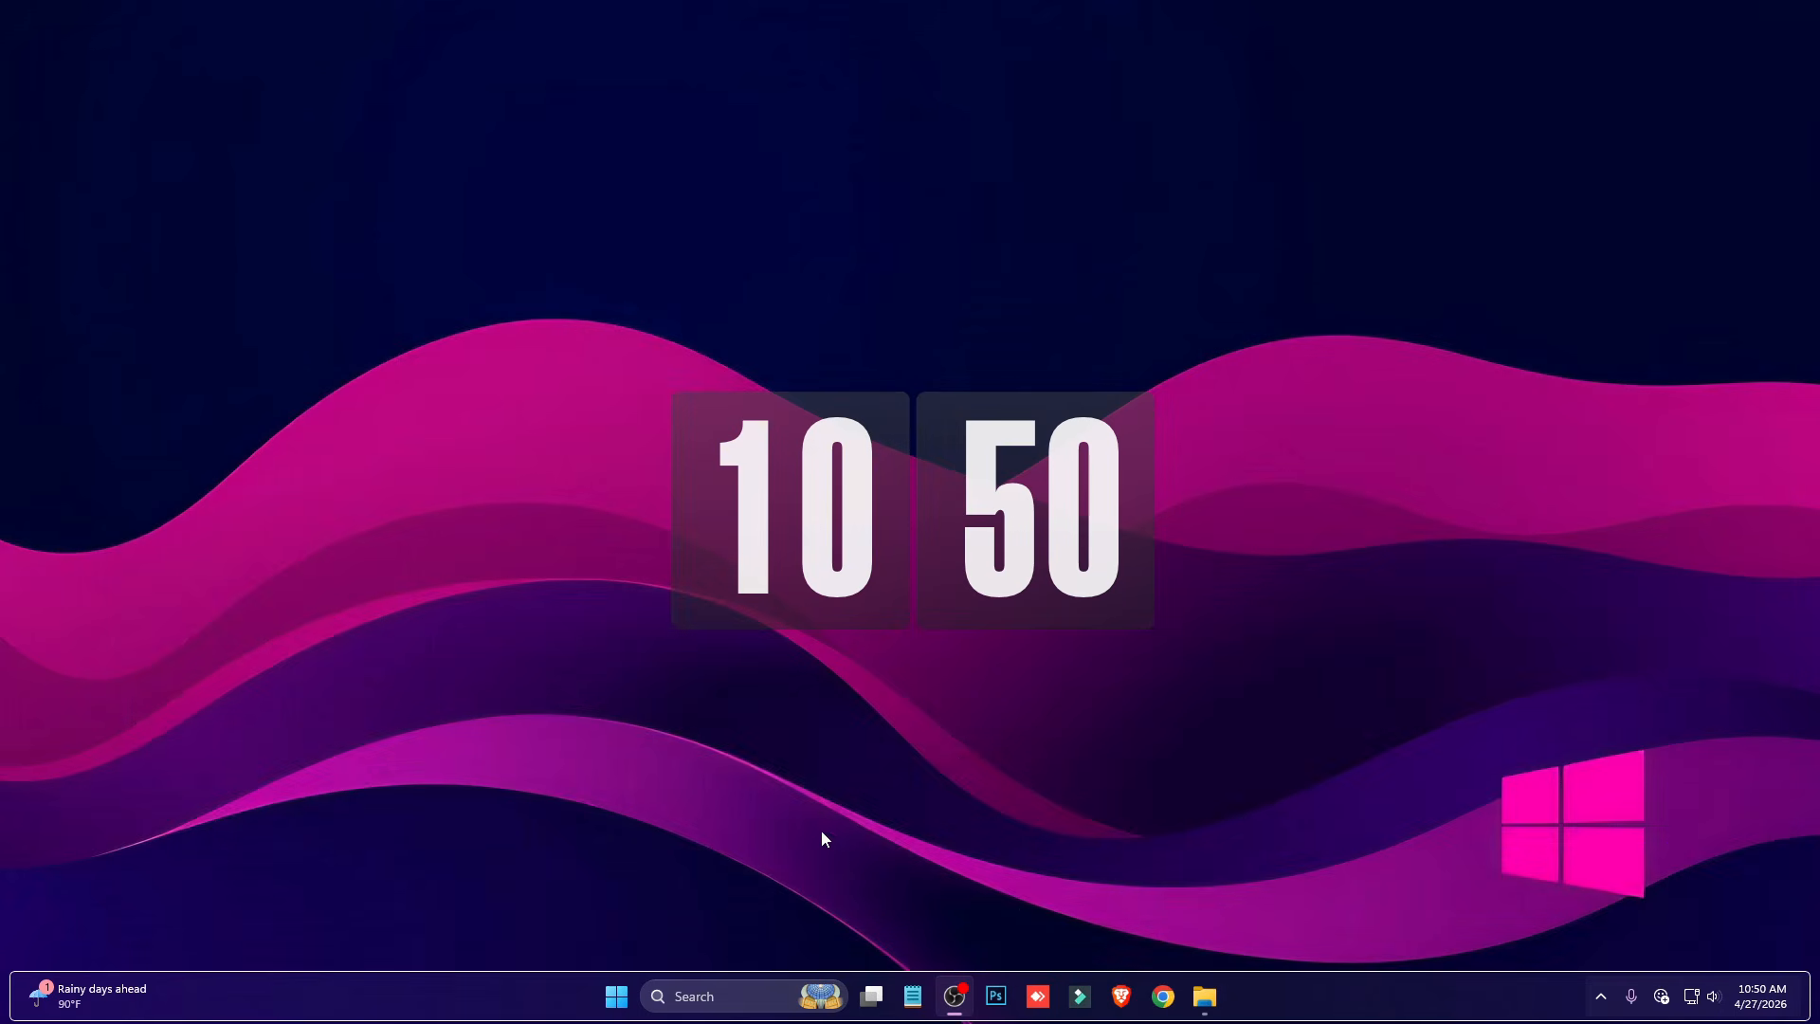
{"action": "left_click", "coordinate": [616, 997]}
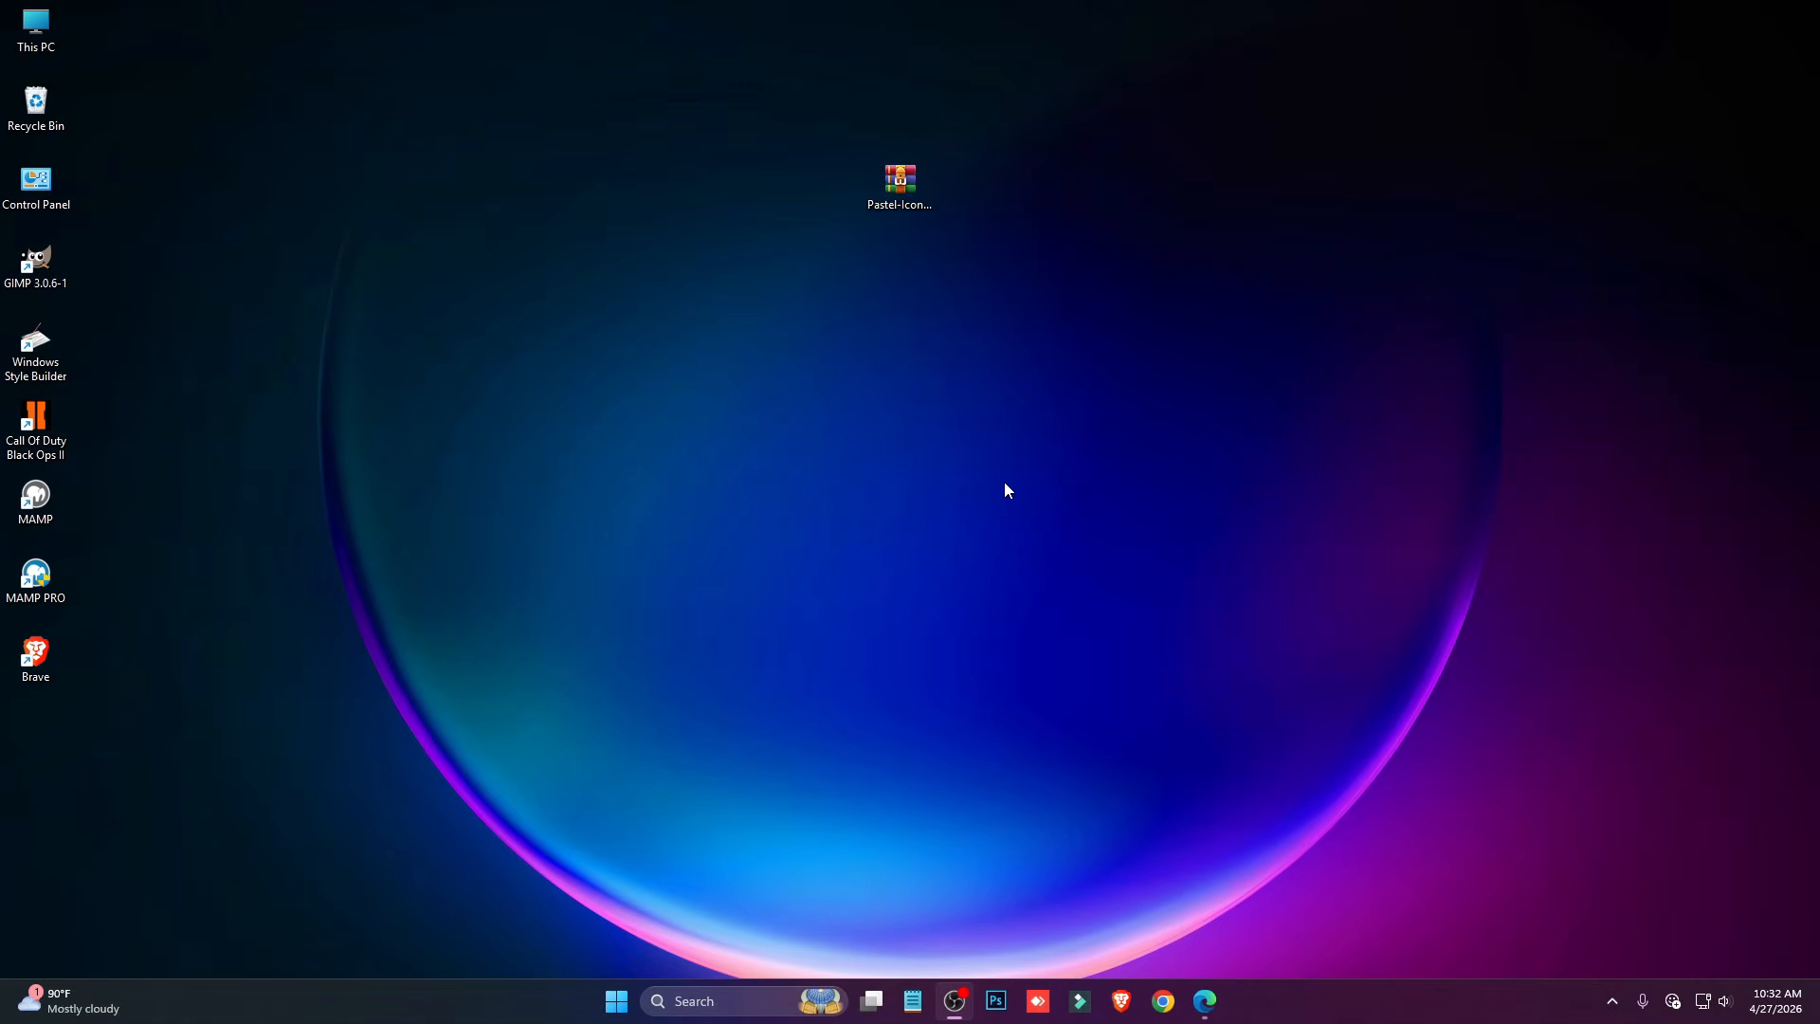
- Switch to Microsoft Edge and download the Windhawk installer from windhawk.net
{"action": "left_click", "coordinate": [1218, 1008]}
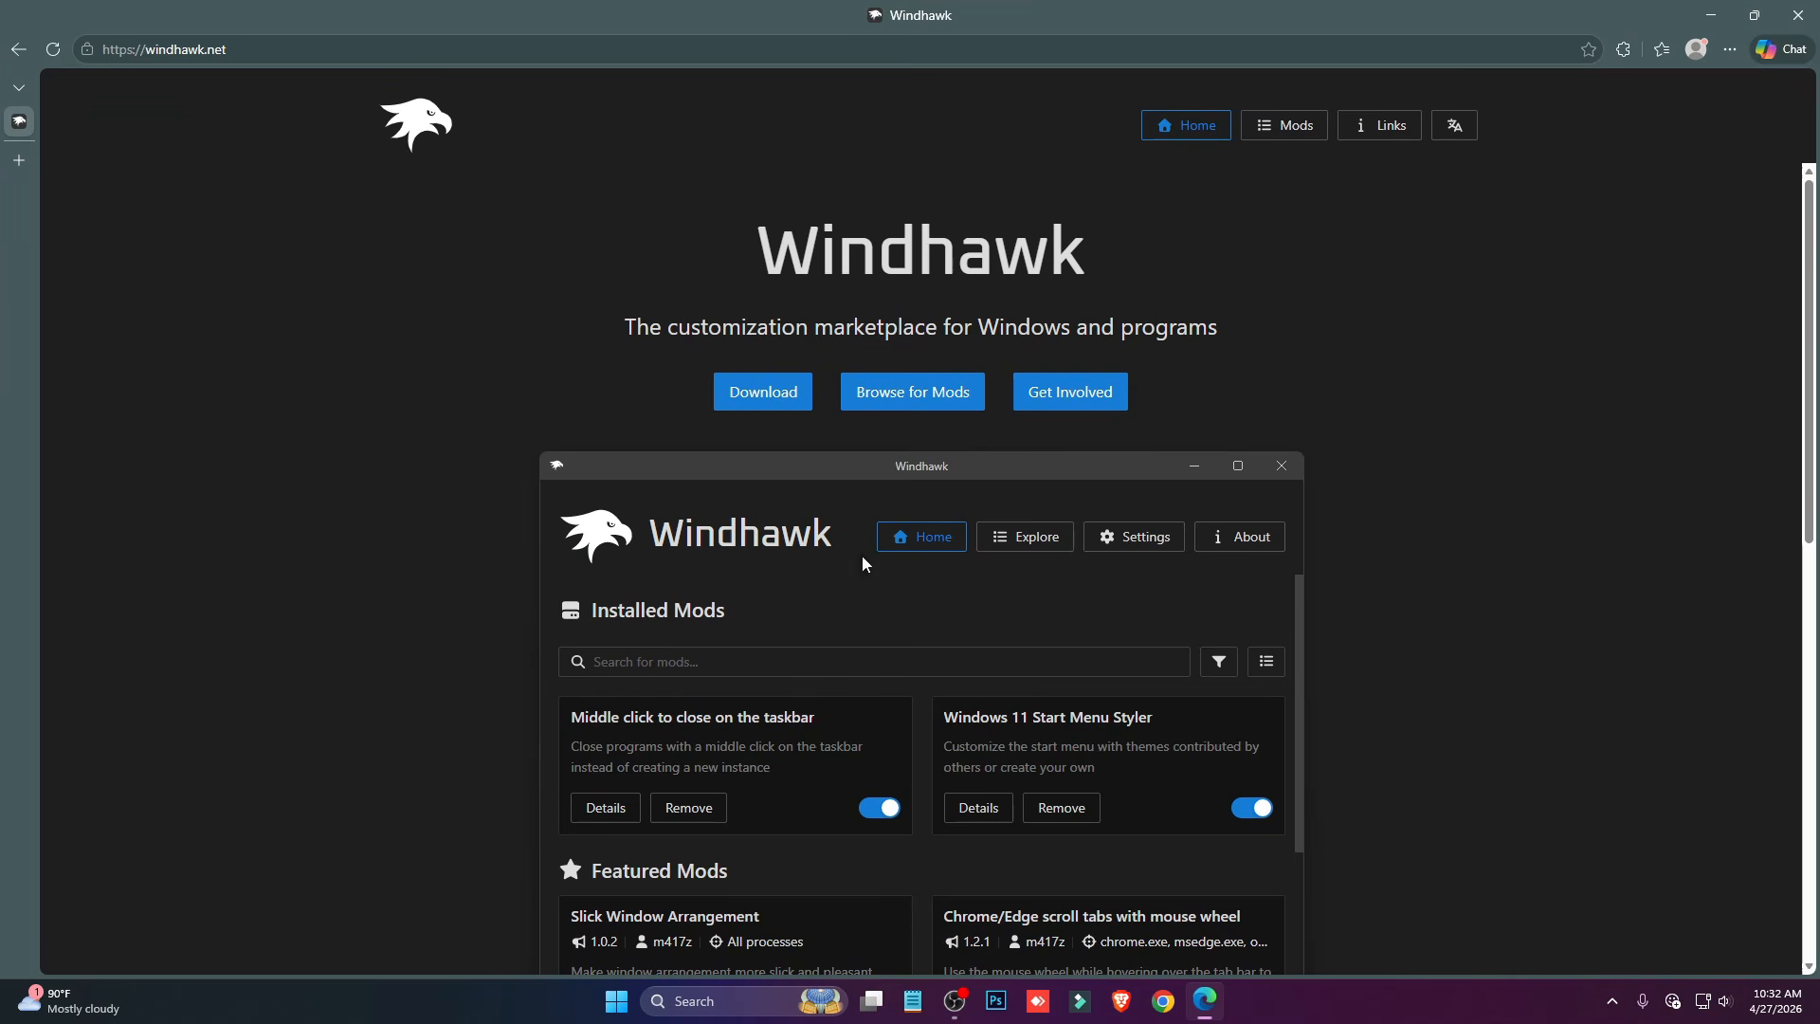
{"action": "left_click", "coordinate": [211, 50]}
{"action": "left_click", "coordinate": [289, 265]}
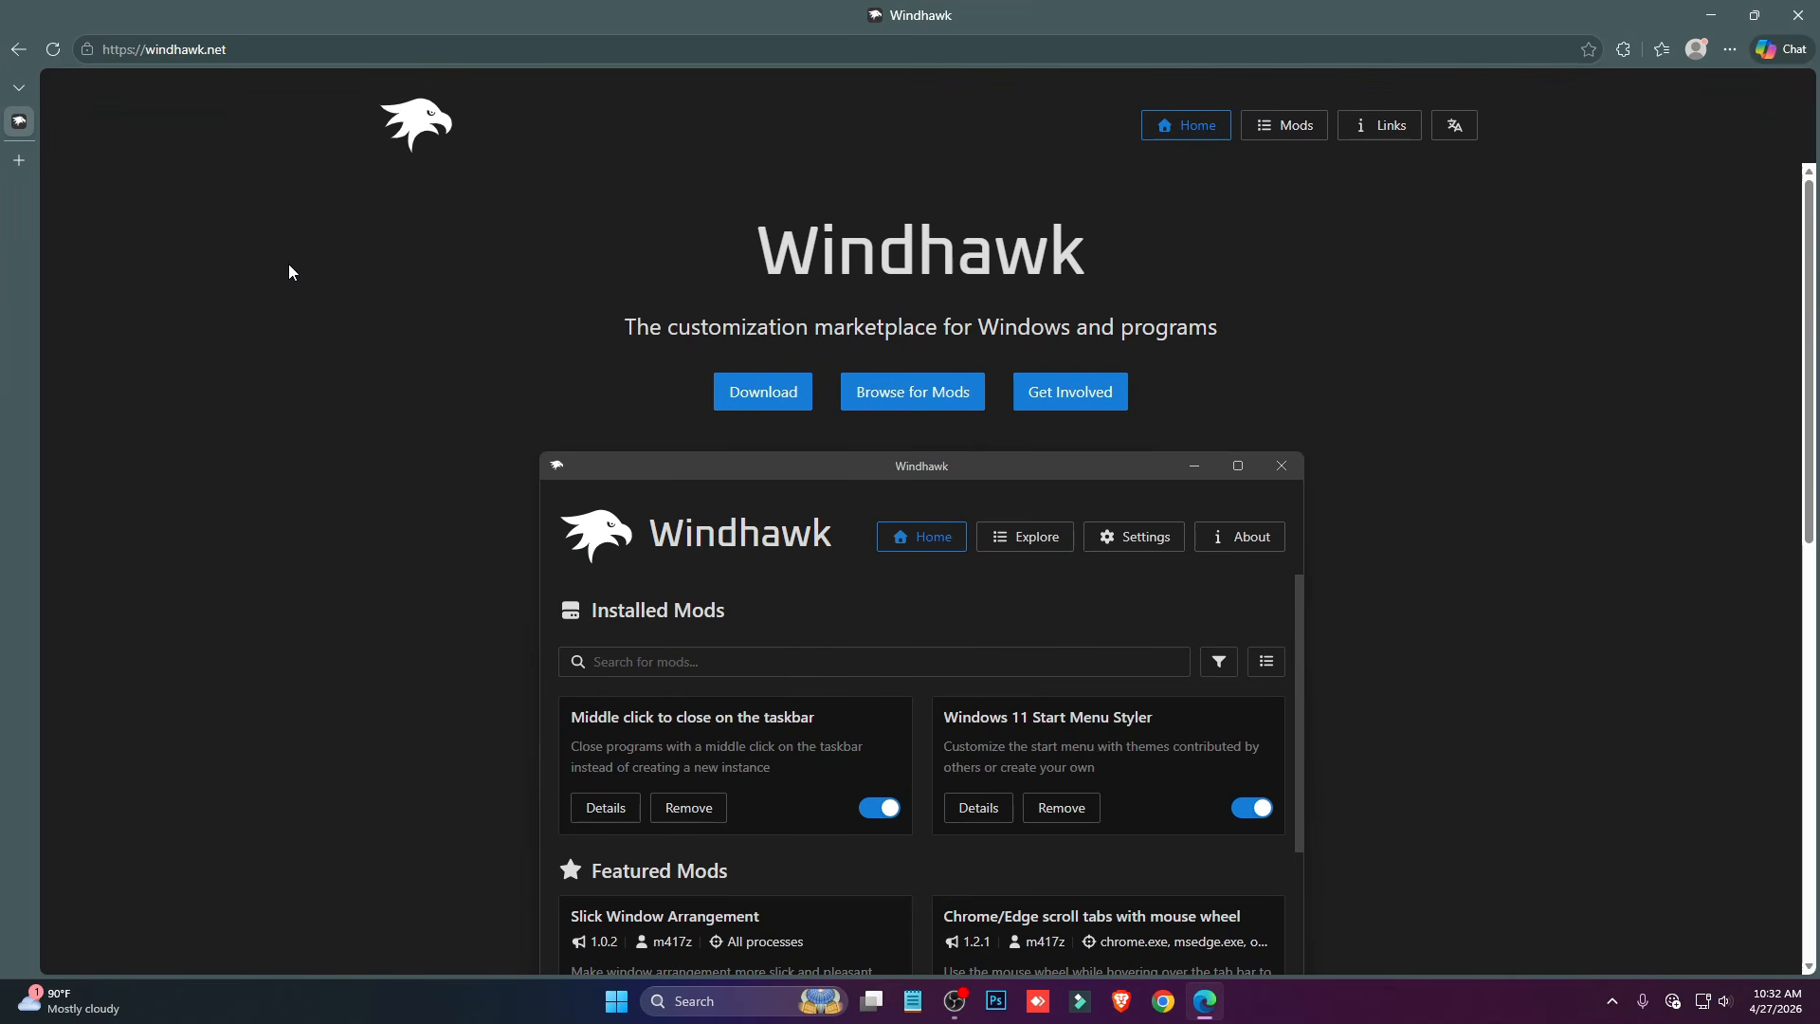
{"action": "left_click", "coordinate": [775, 400]}
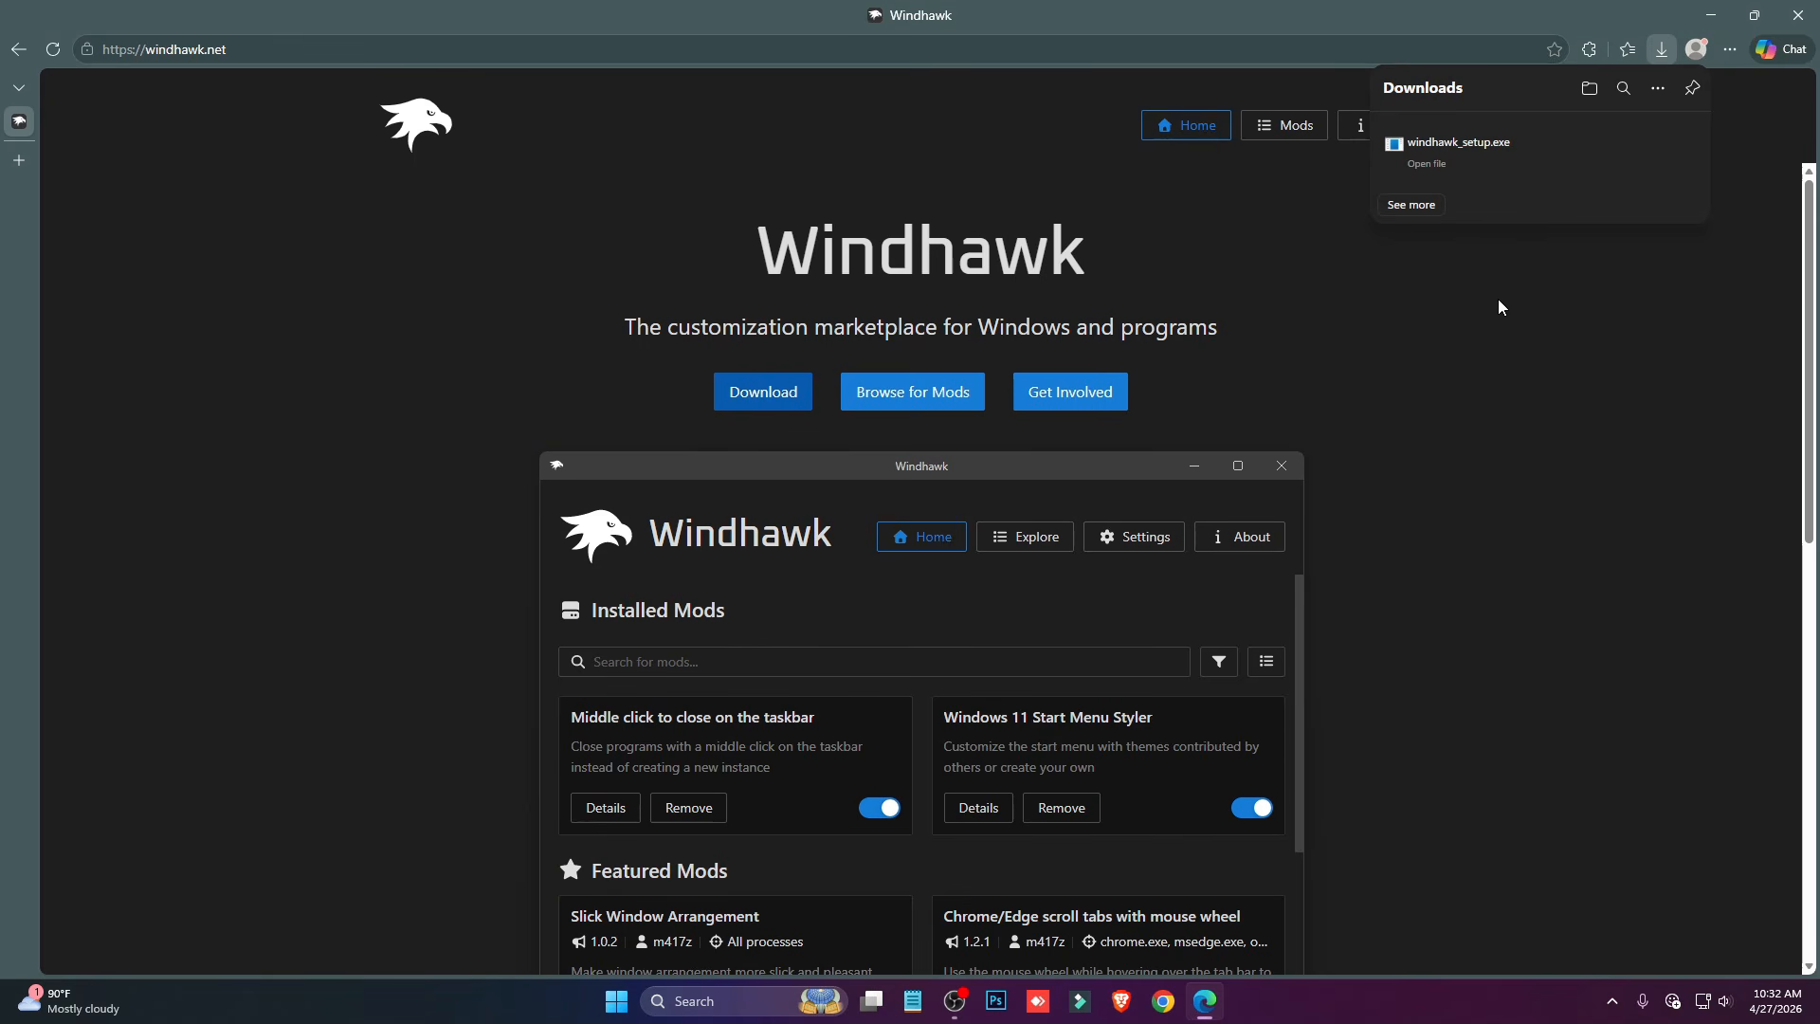
- Run the downloaded windhawk_setup.exe and install Windhawk v1.7.3 through its setup wizard
{"action": "left_click", "coordinate": [1425, 165]}
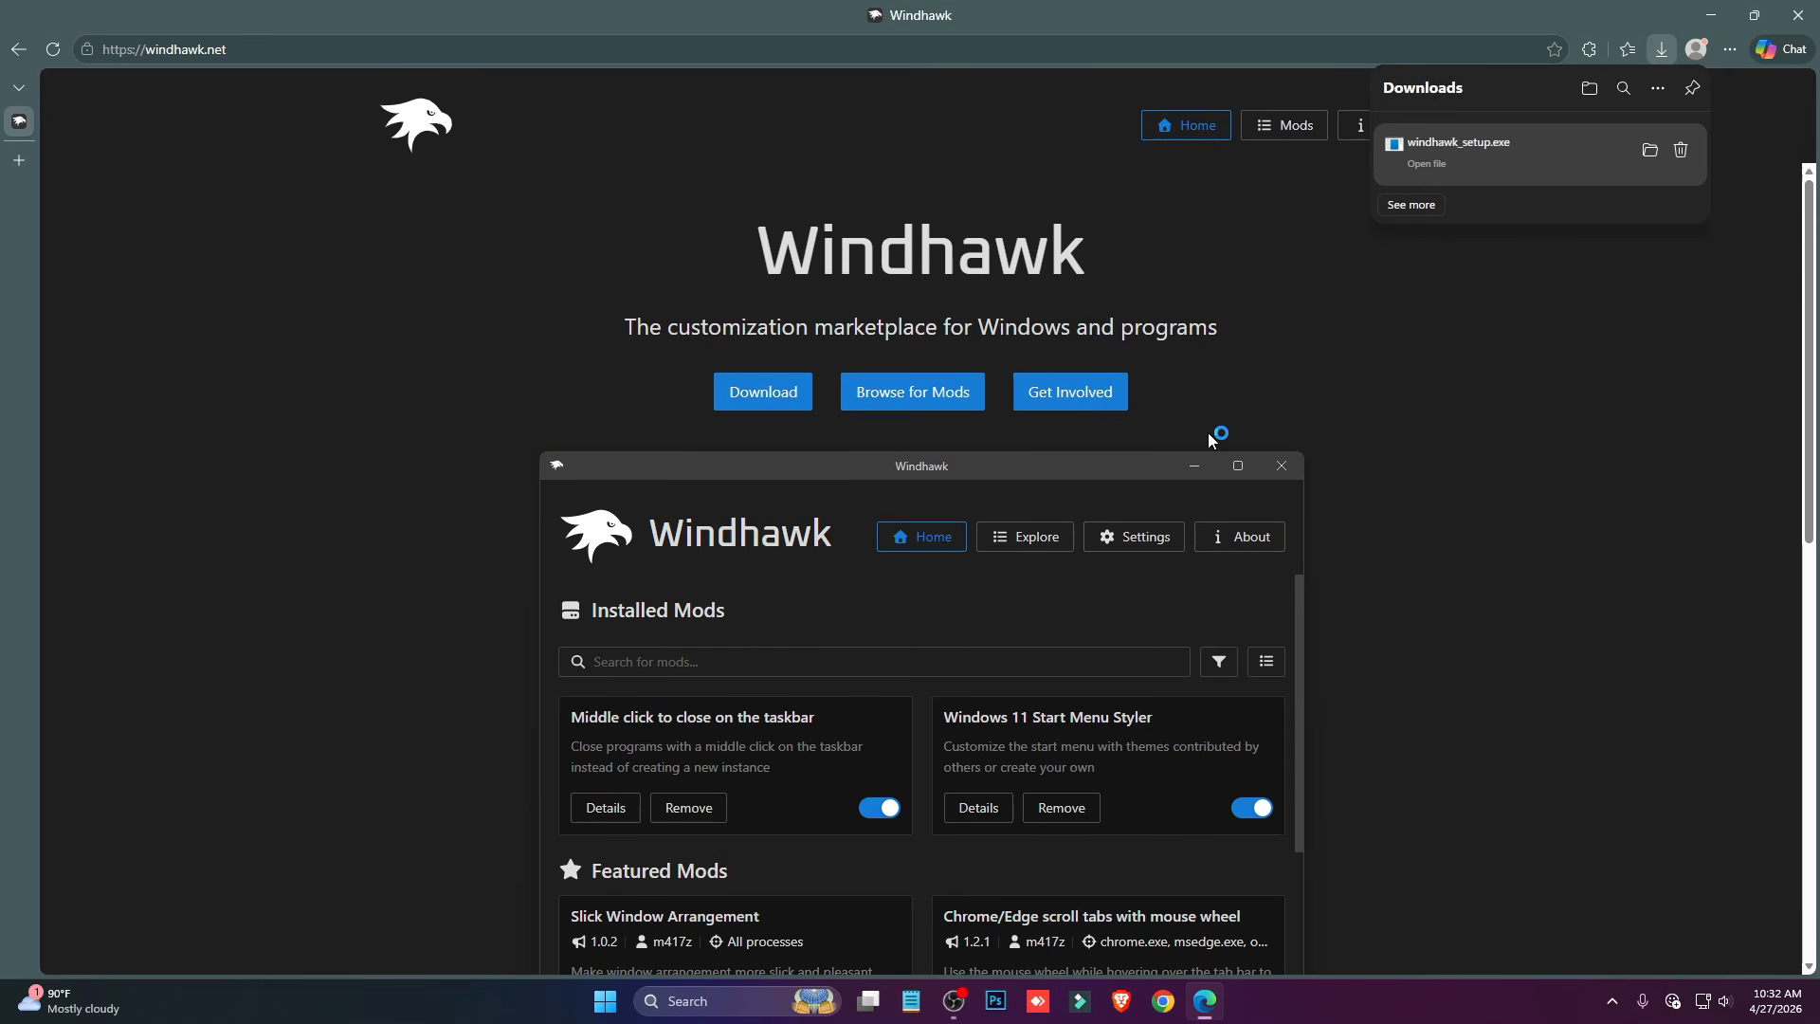
{"action": "left_click", "coordinate": [916, 543]}
{"action": "left_click", "coordinate": [1001, 658]}
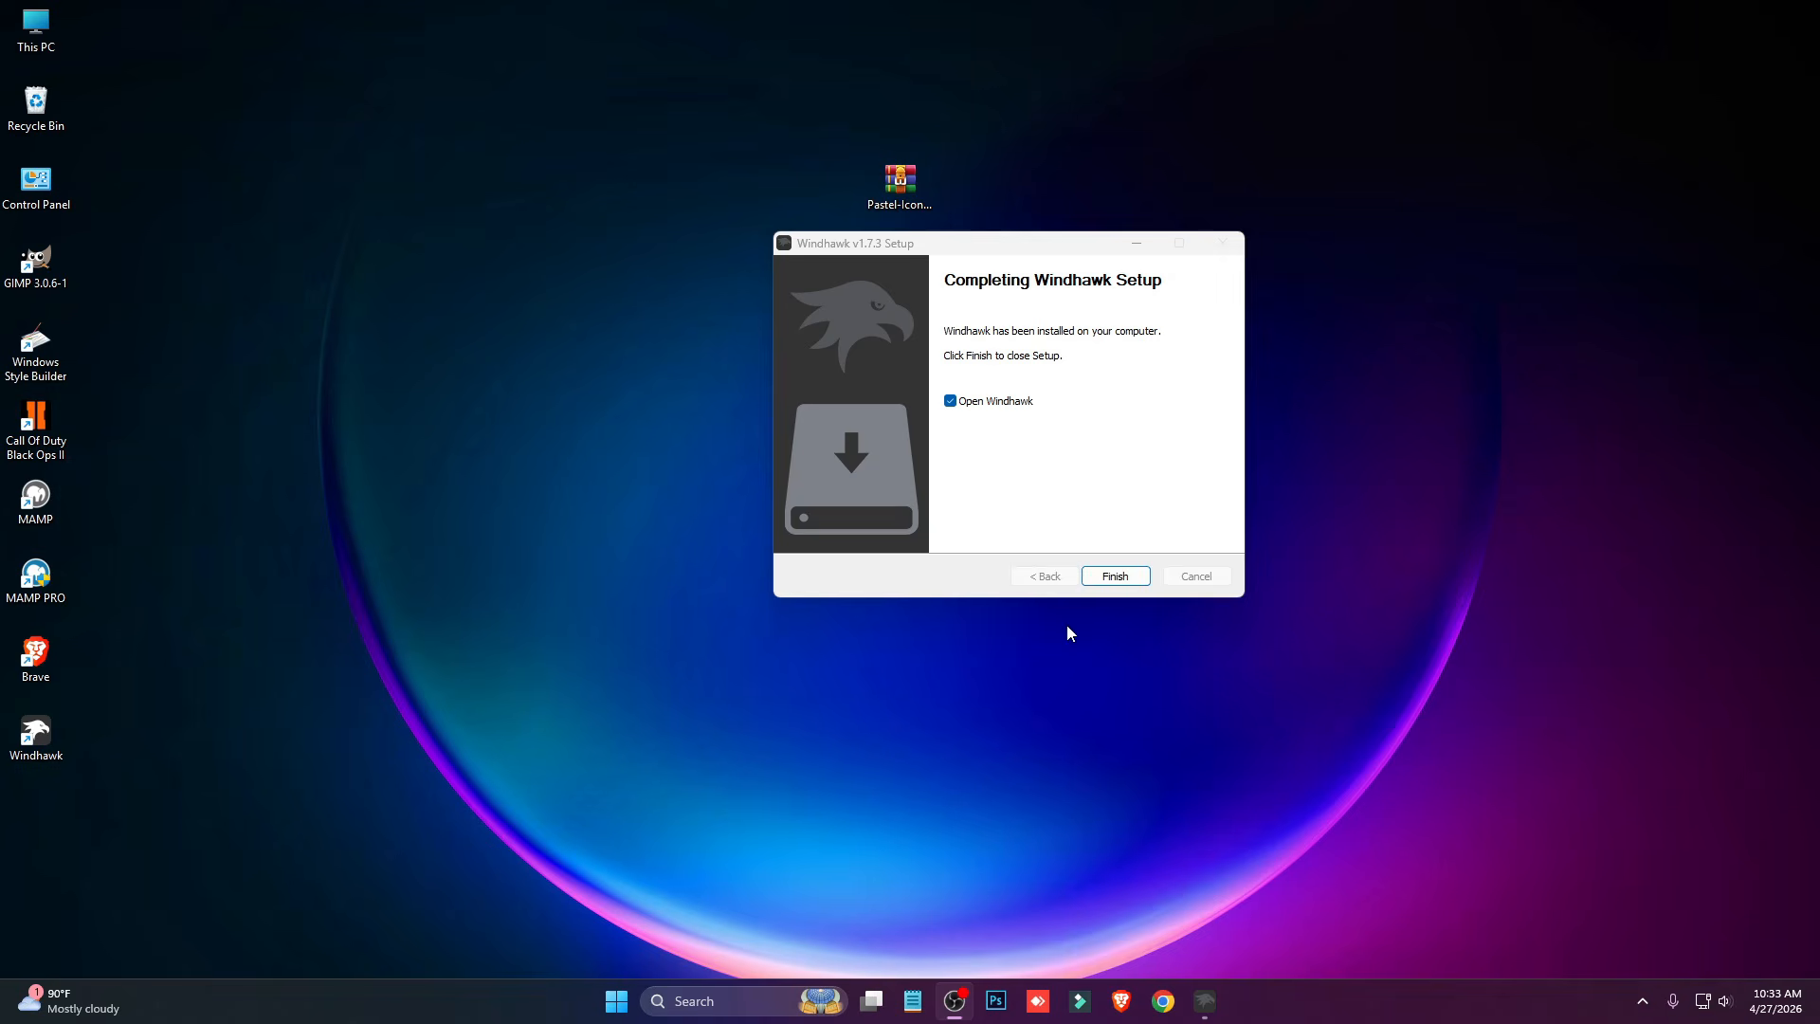
{"action": "left_click", "coordinate": [1116, 576]}
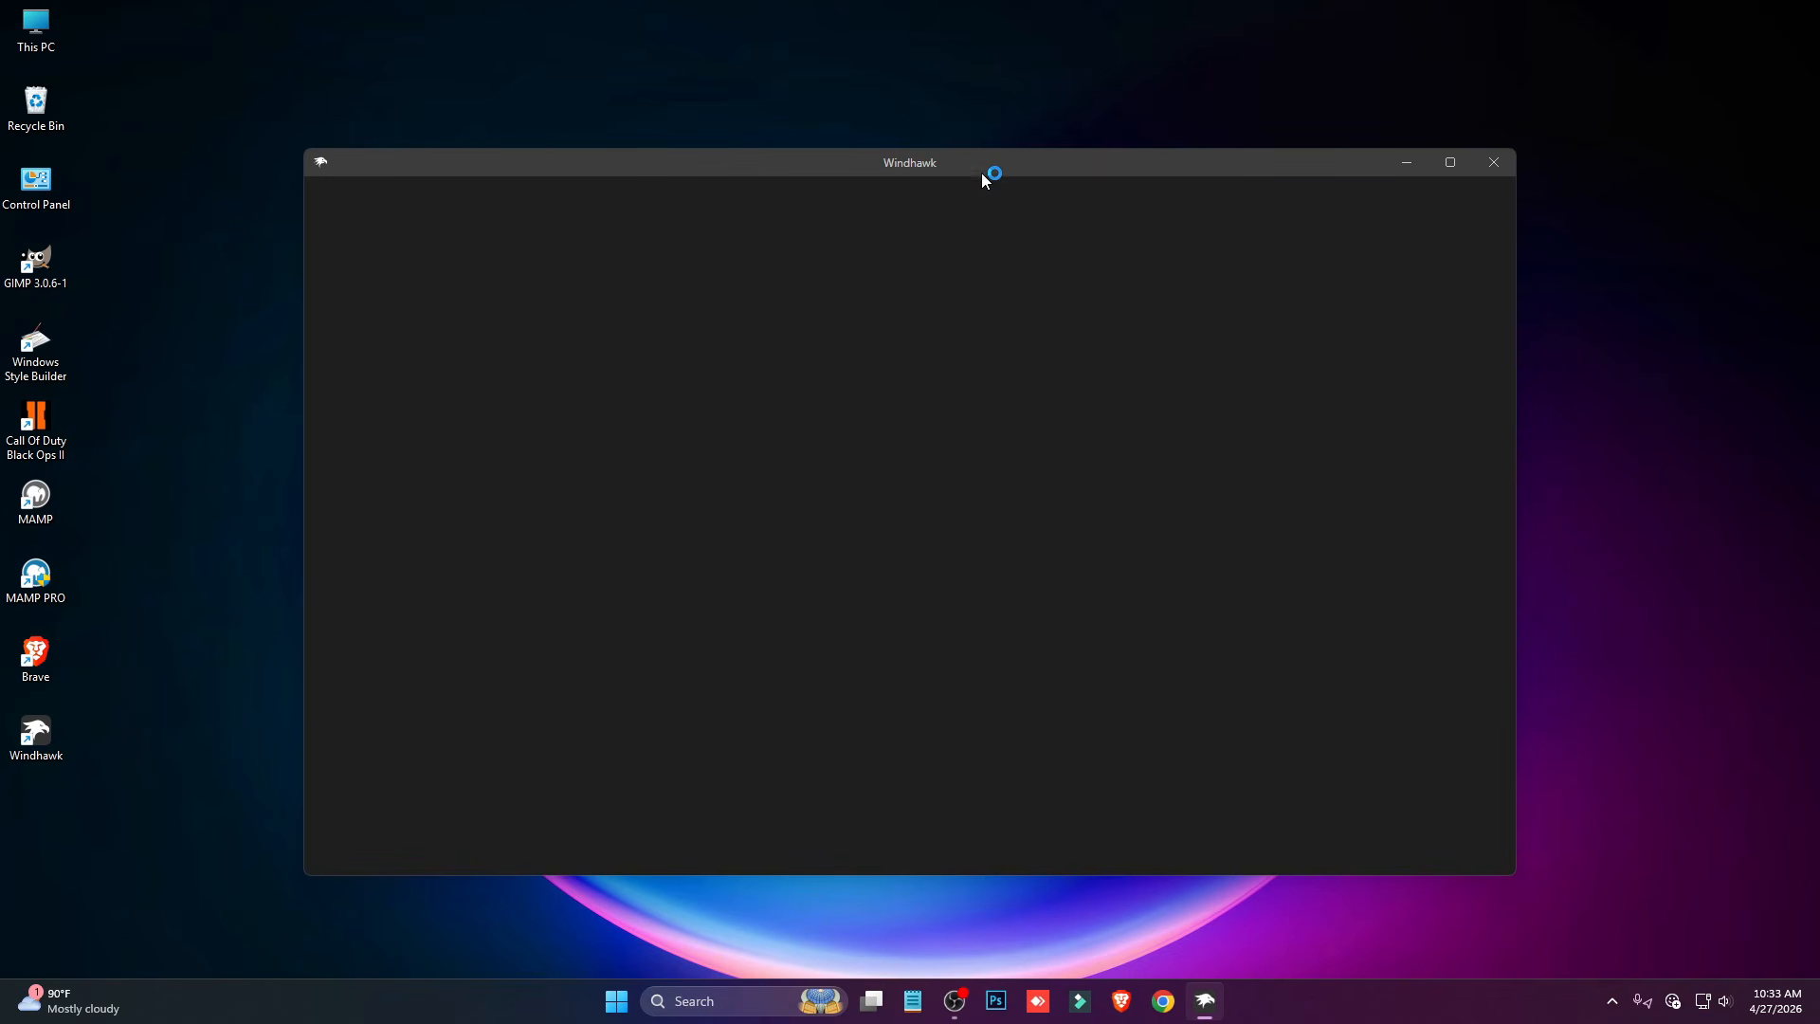
- Find the Windows 11 File Explorer Styler mod, install it accepting the risk, and open its settings
{"action": "left_click_drag", "start_coordinate": [980, 169], "coordinate": [958, 127]}
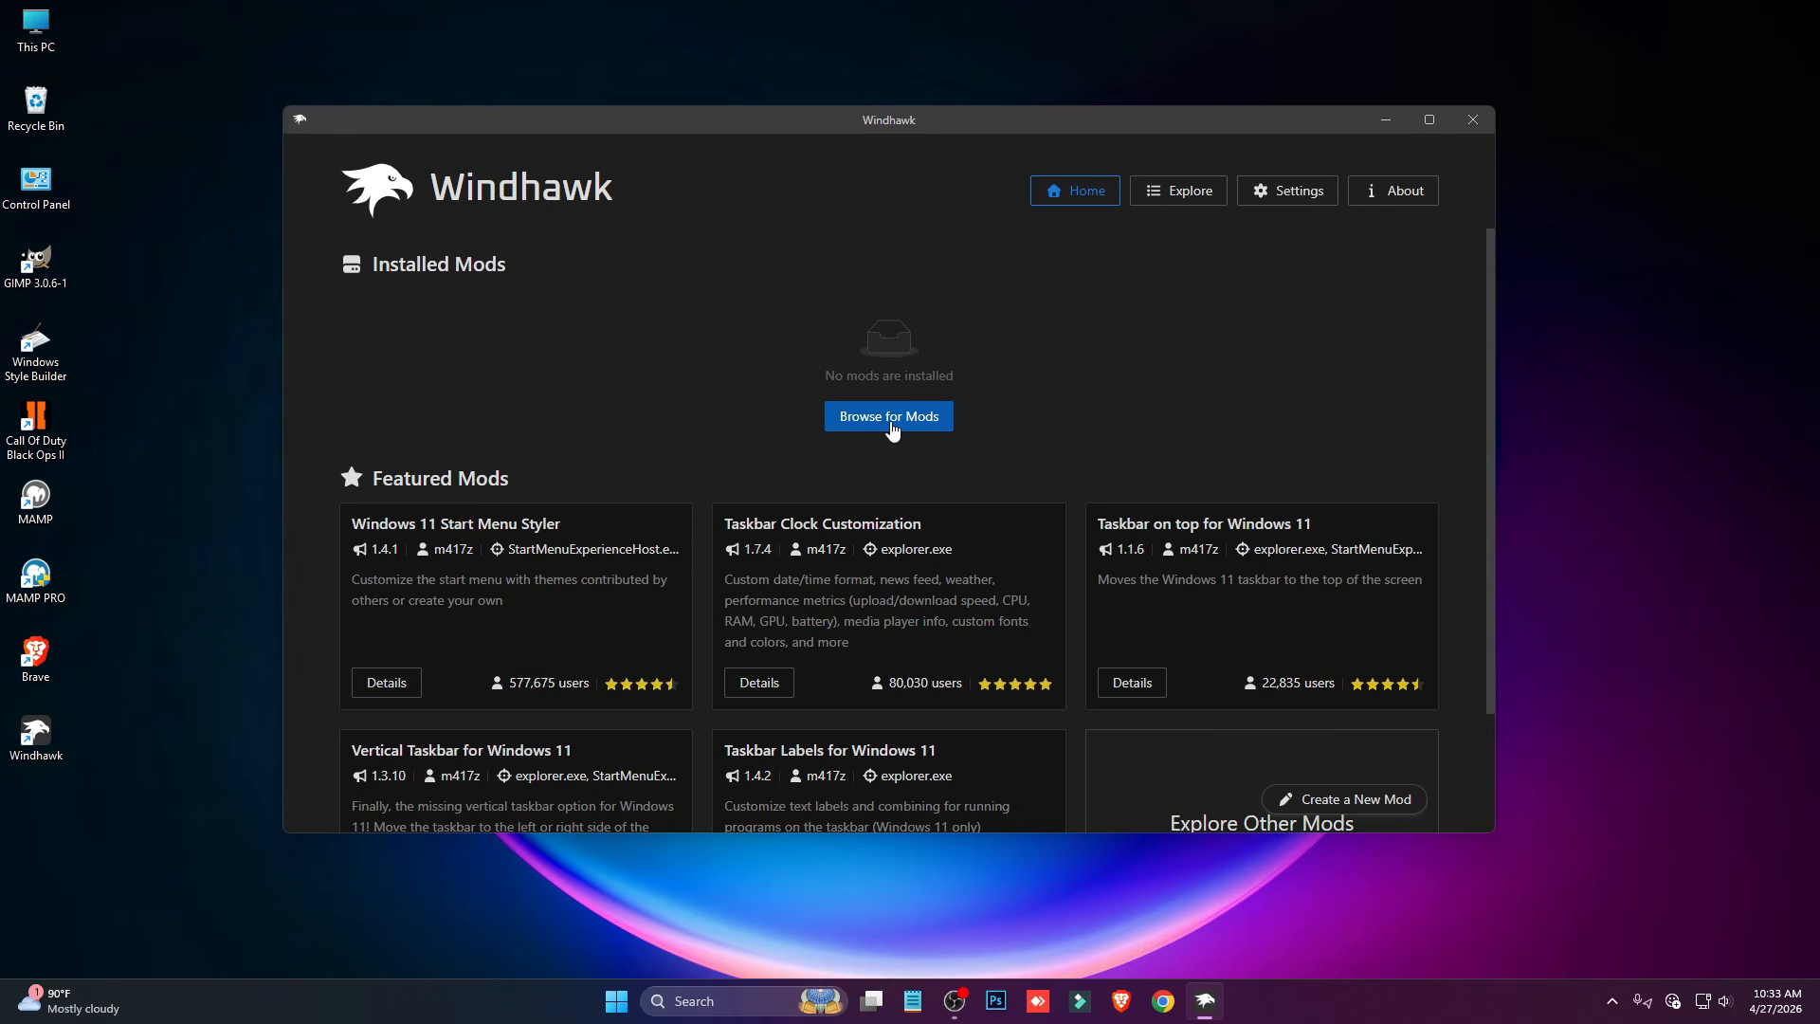
{"action": "left_click", "coordinate": [890, 417]}
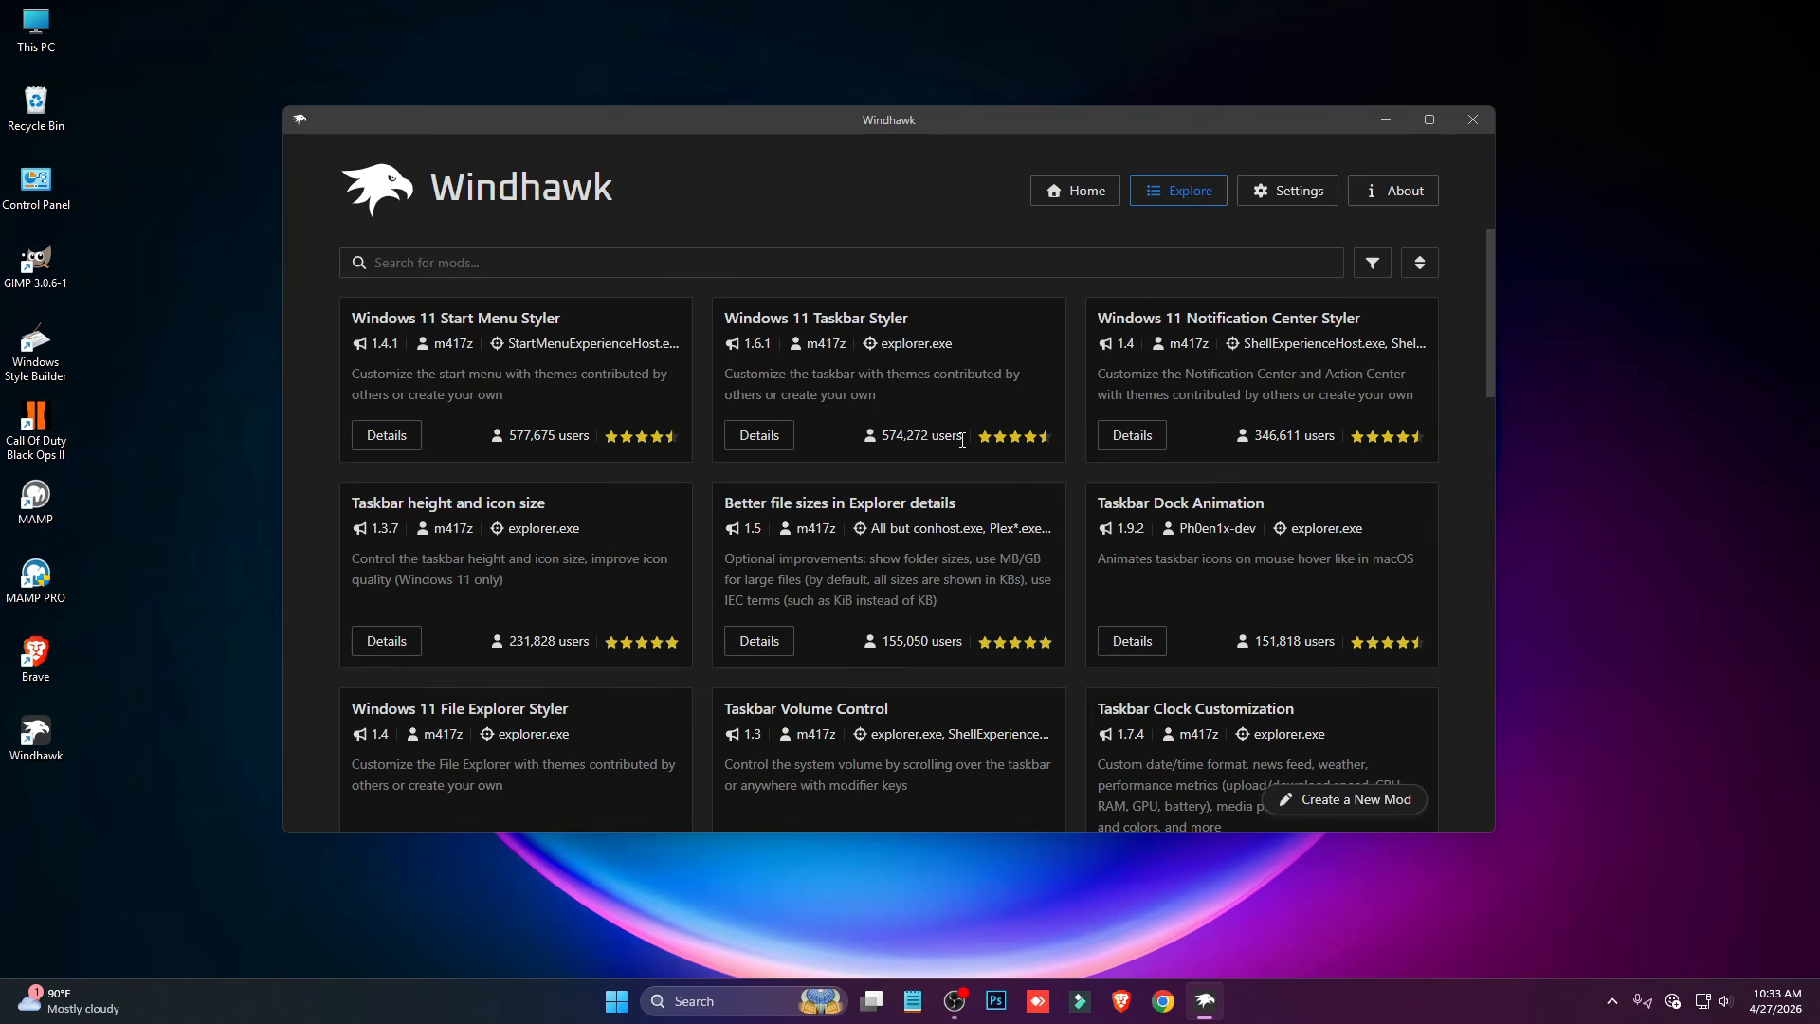
{"action": "scroll", "coordinate": [933, 538], "scroll_direction": "down", "scroll_amount": 2}
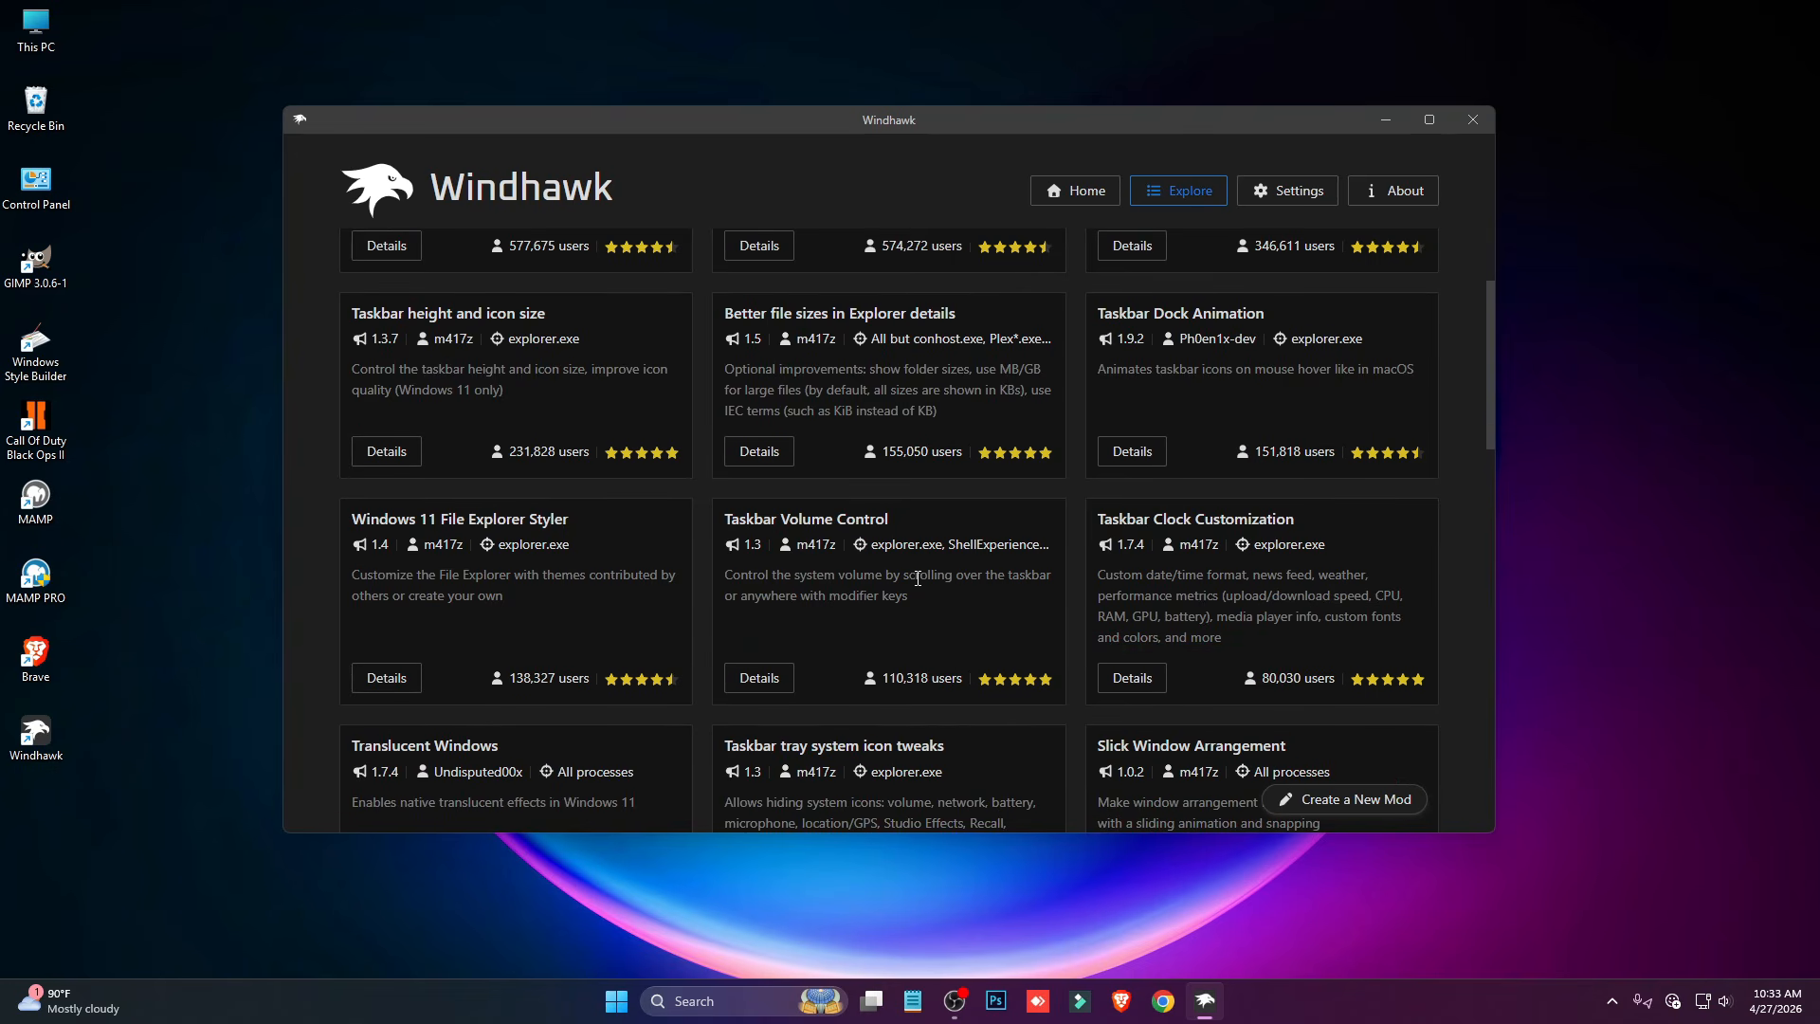
{"action": "left_click", "coordinate": [381, 679]}
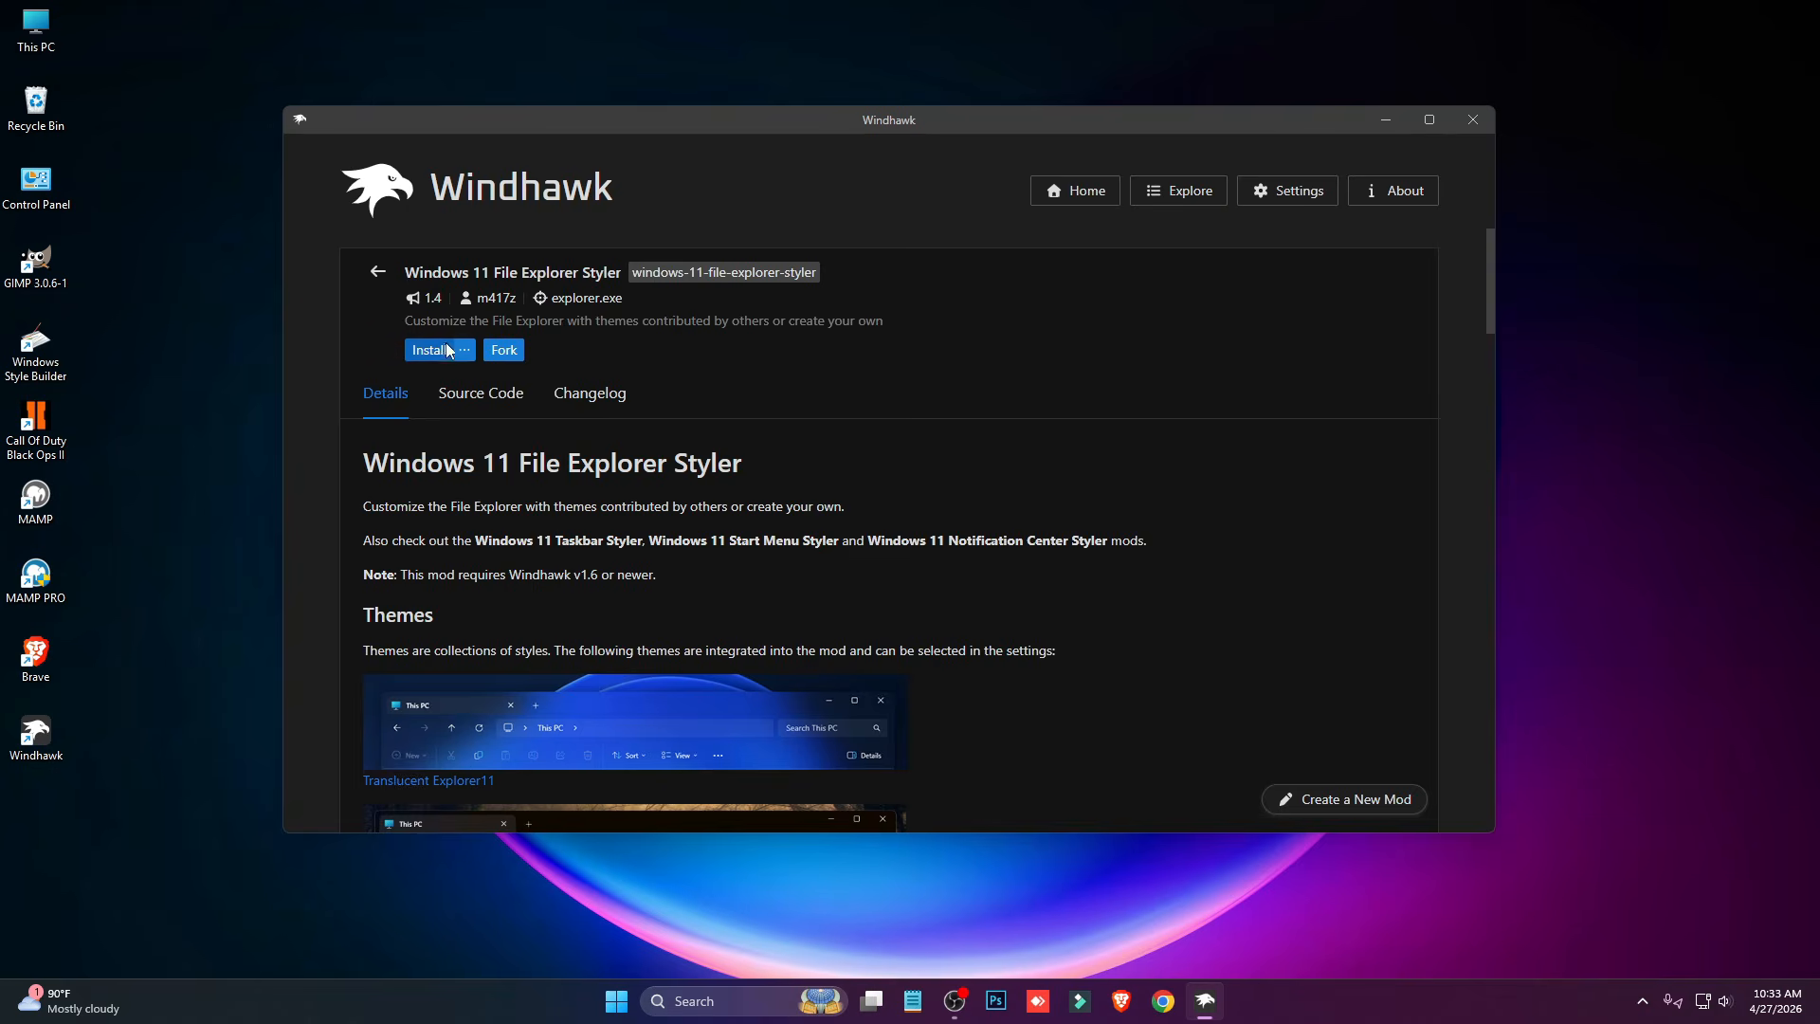
{"action": "left_click", "coordinate": [448, 350]}
{"action": "left_click", "coordinate": [1040, 643]}
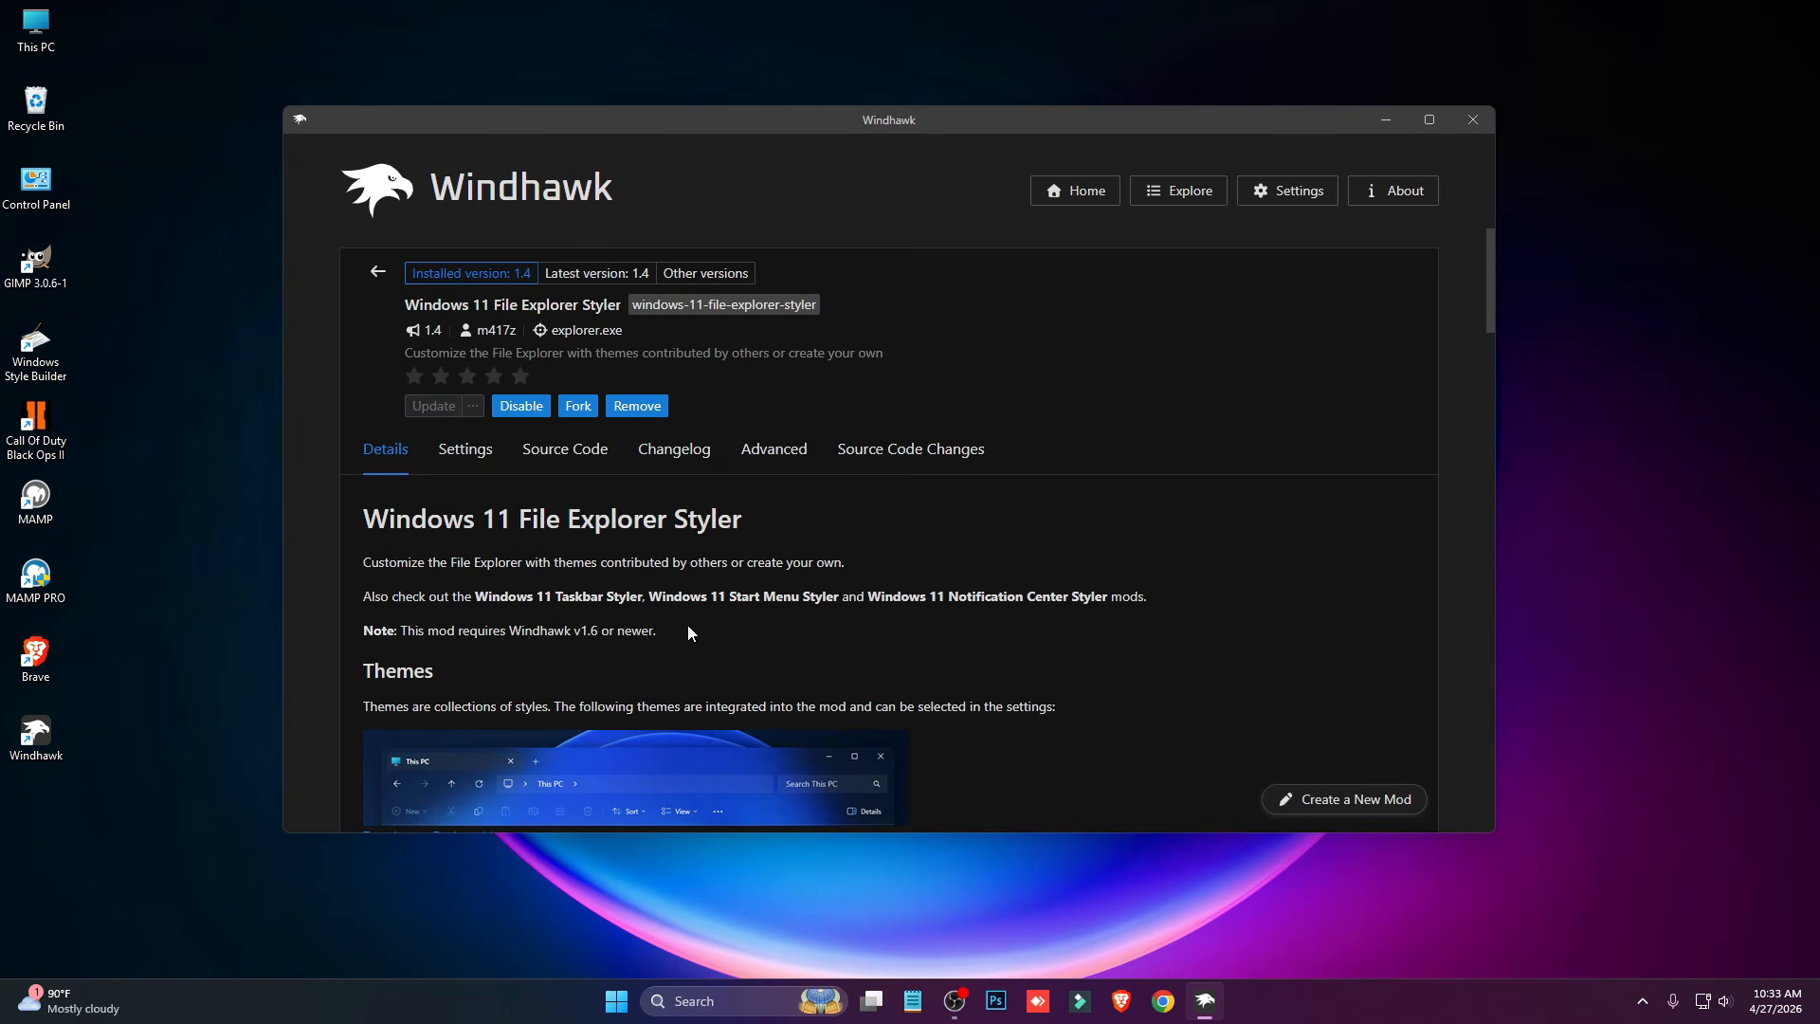
{"action": "left_click", "coordinate": [465, 453]}
{"action": "scroll", "coordinate": [435, 519], "scroll_direction": "down", "scroll_amount": 1}
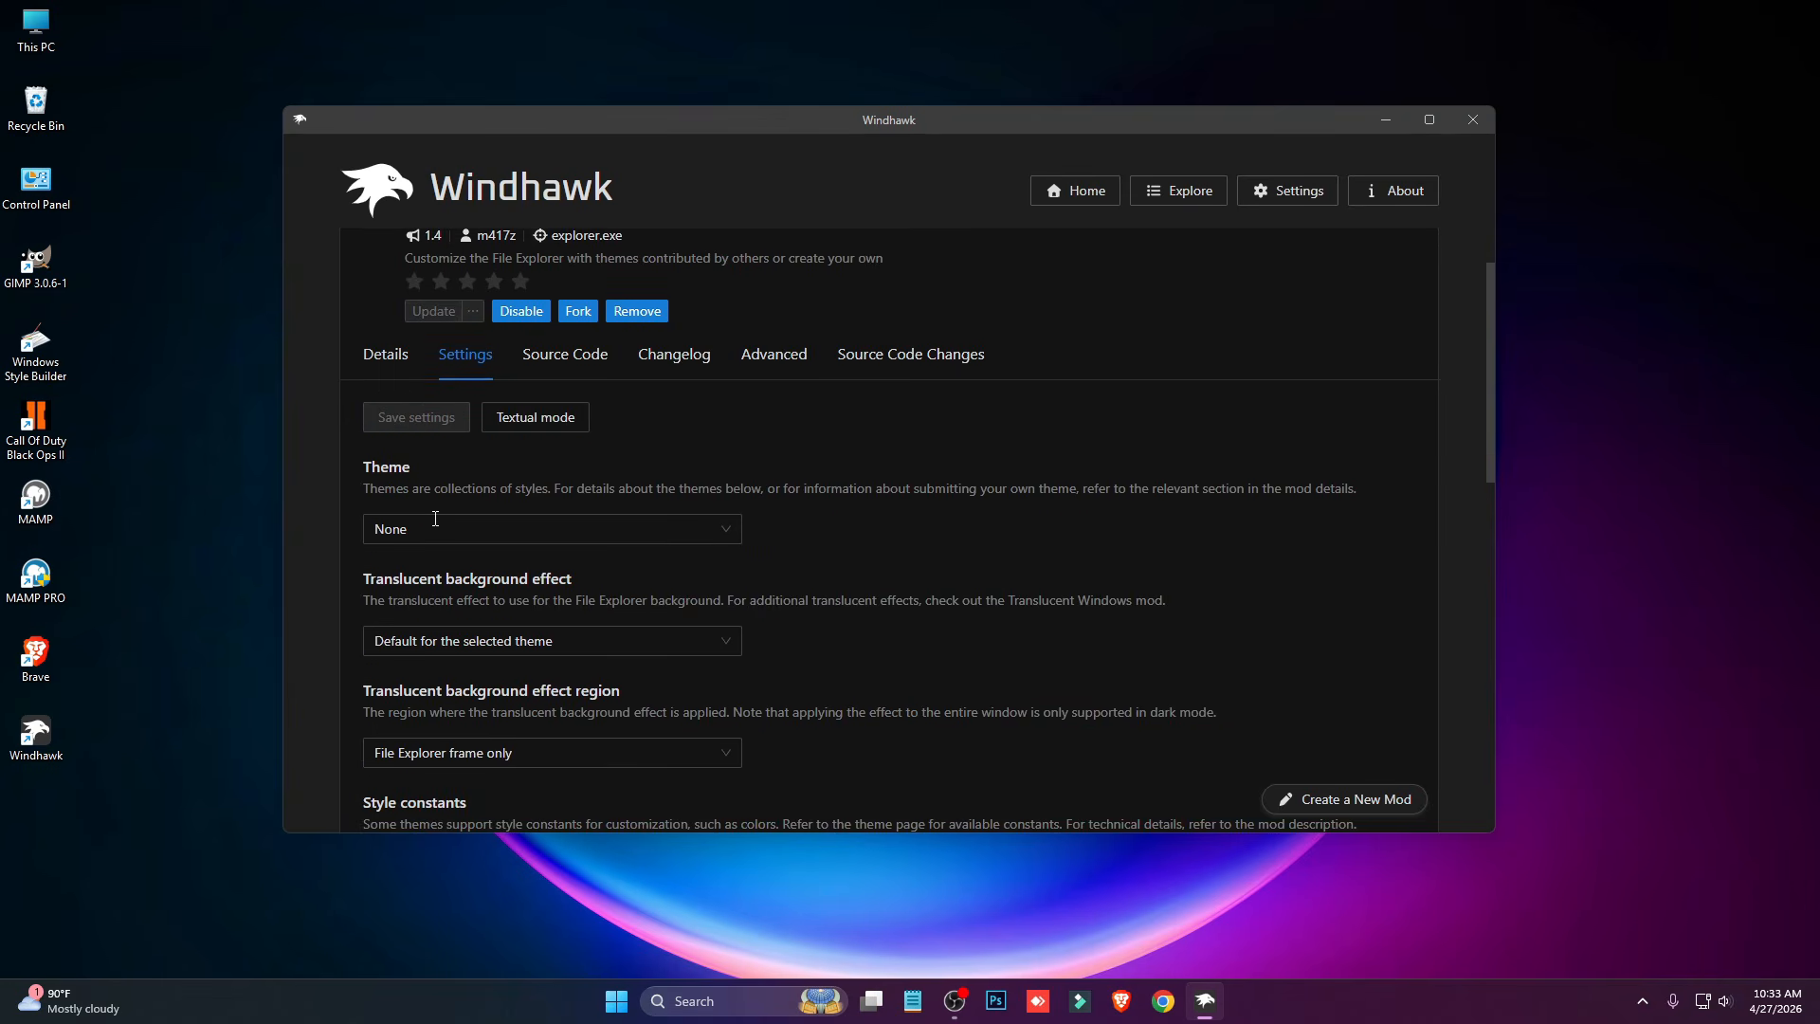
- Select Minimal Explorer11 as the File Explorer Styler theme and check the other available themes
{"action": "left_click", "coordinate": [490, 537]}
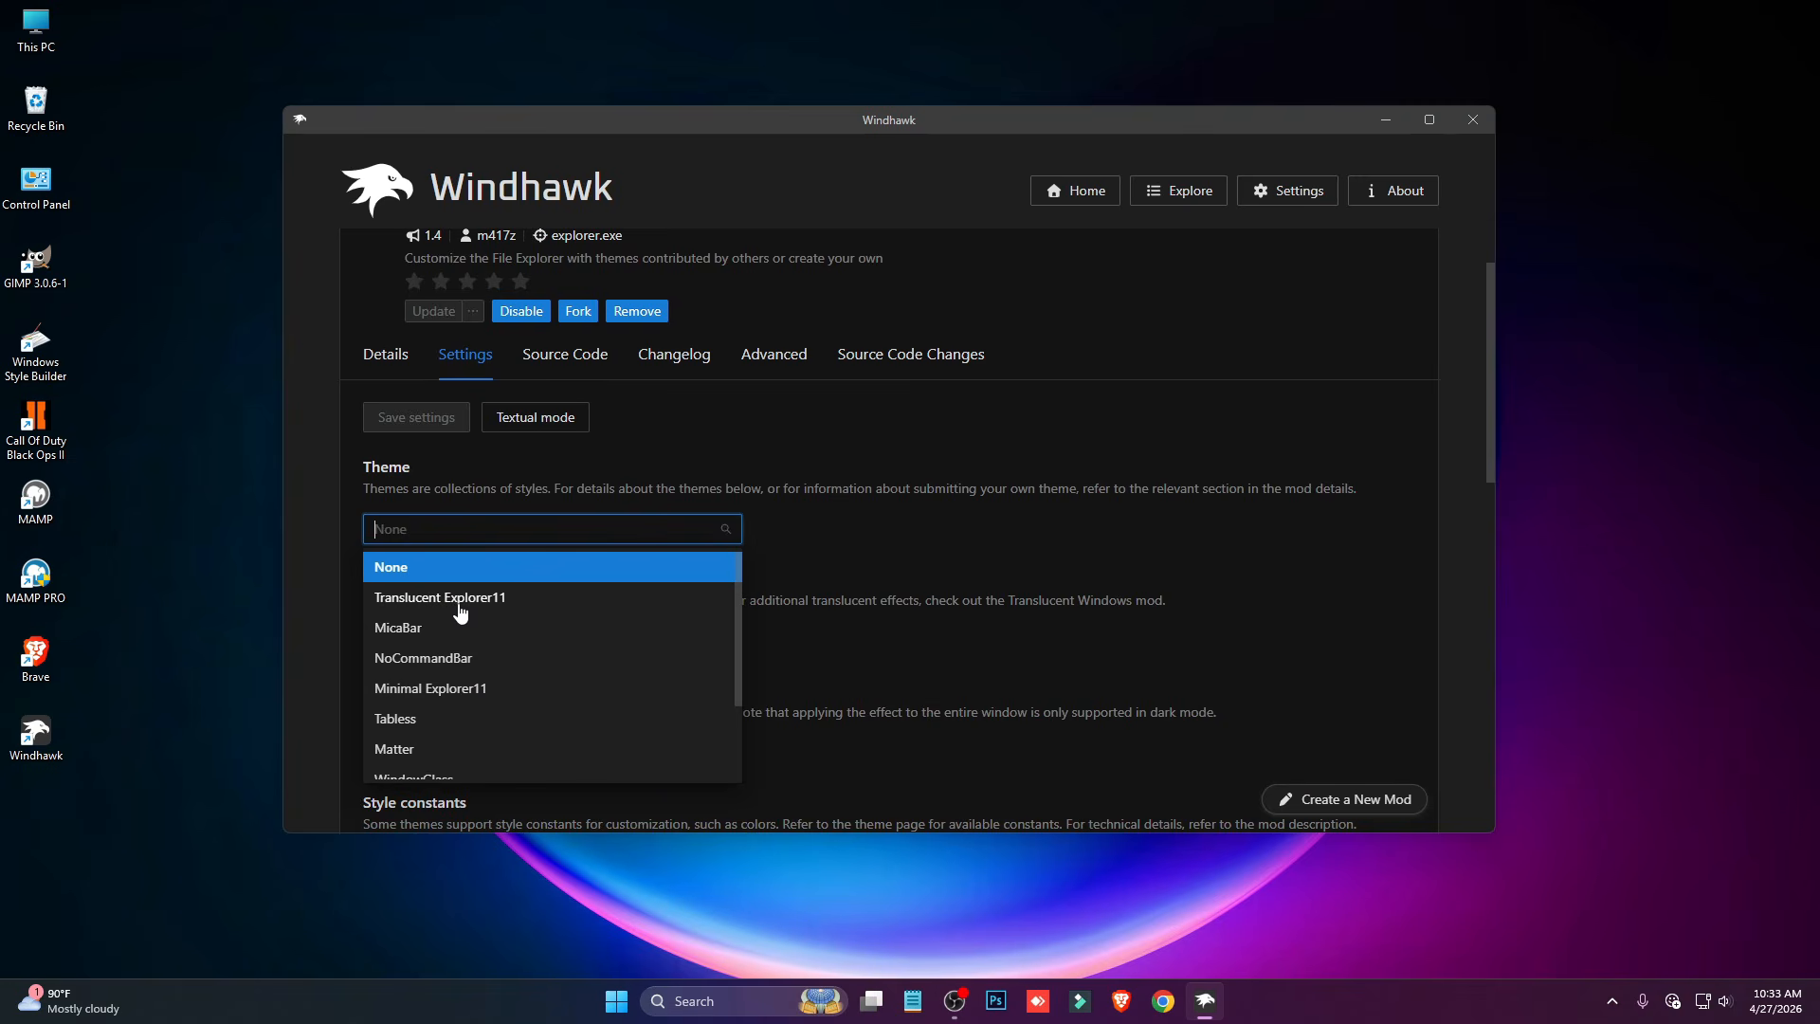
{"action": "scroll", "coordinate": [516, 630], "scroll_direction": "down", "scroll_amount": 1}
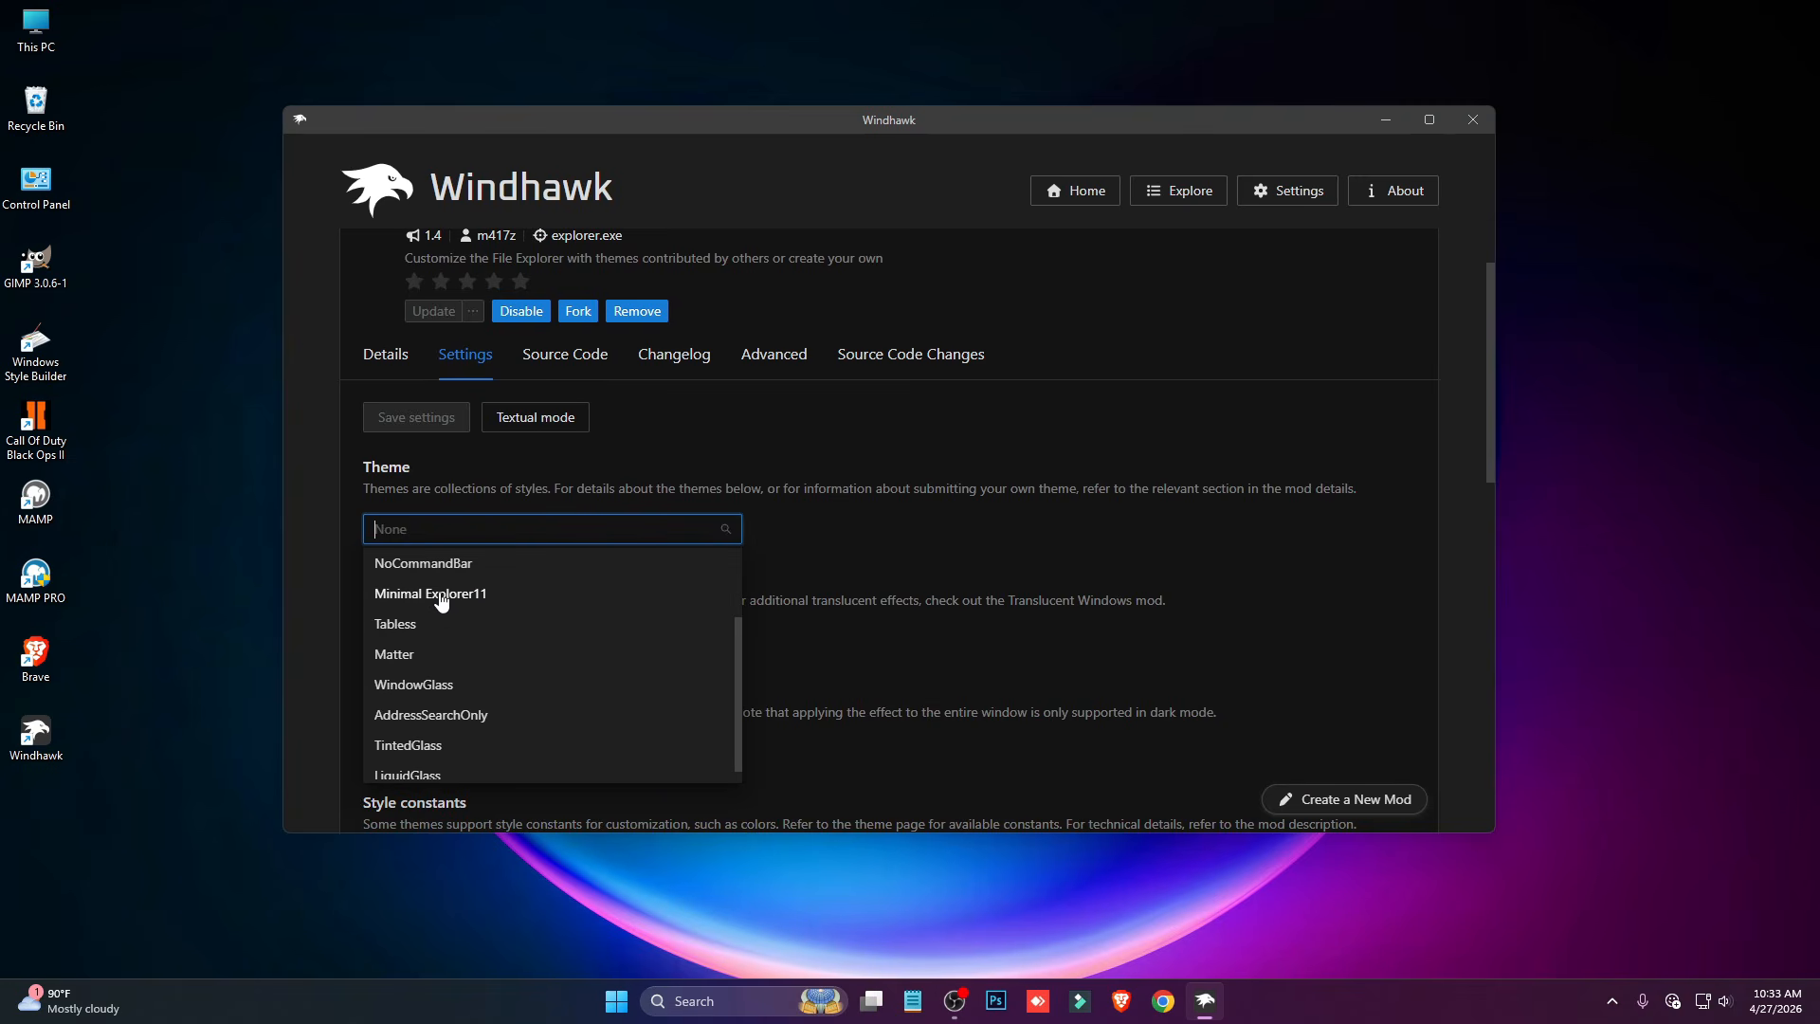
{"action": "left_click", "coordinate": [473, 594]}
{"action": "scroll", "coordinate": [512, 607], "scroll_direction": "up", "scroll_amount": 1}
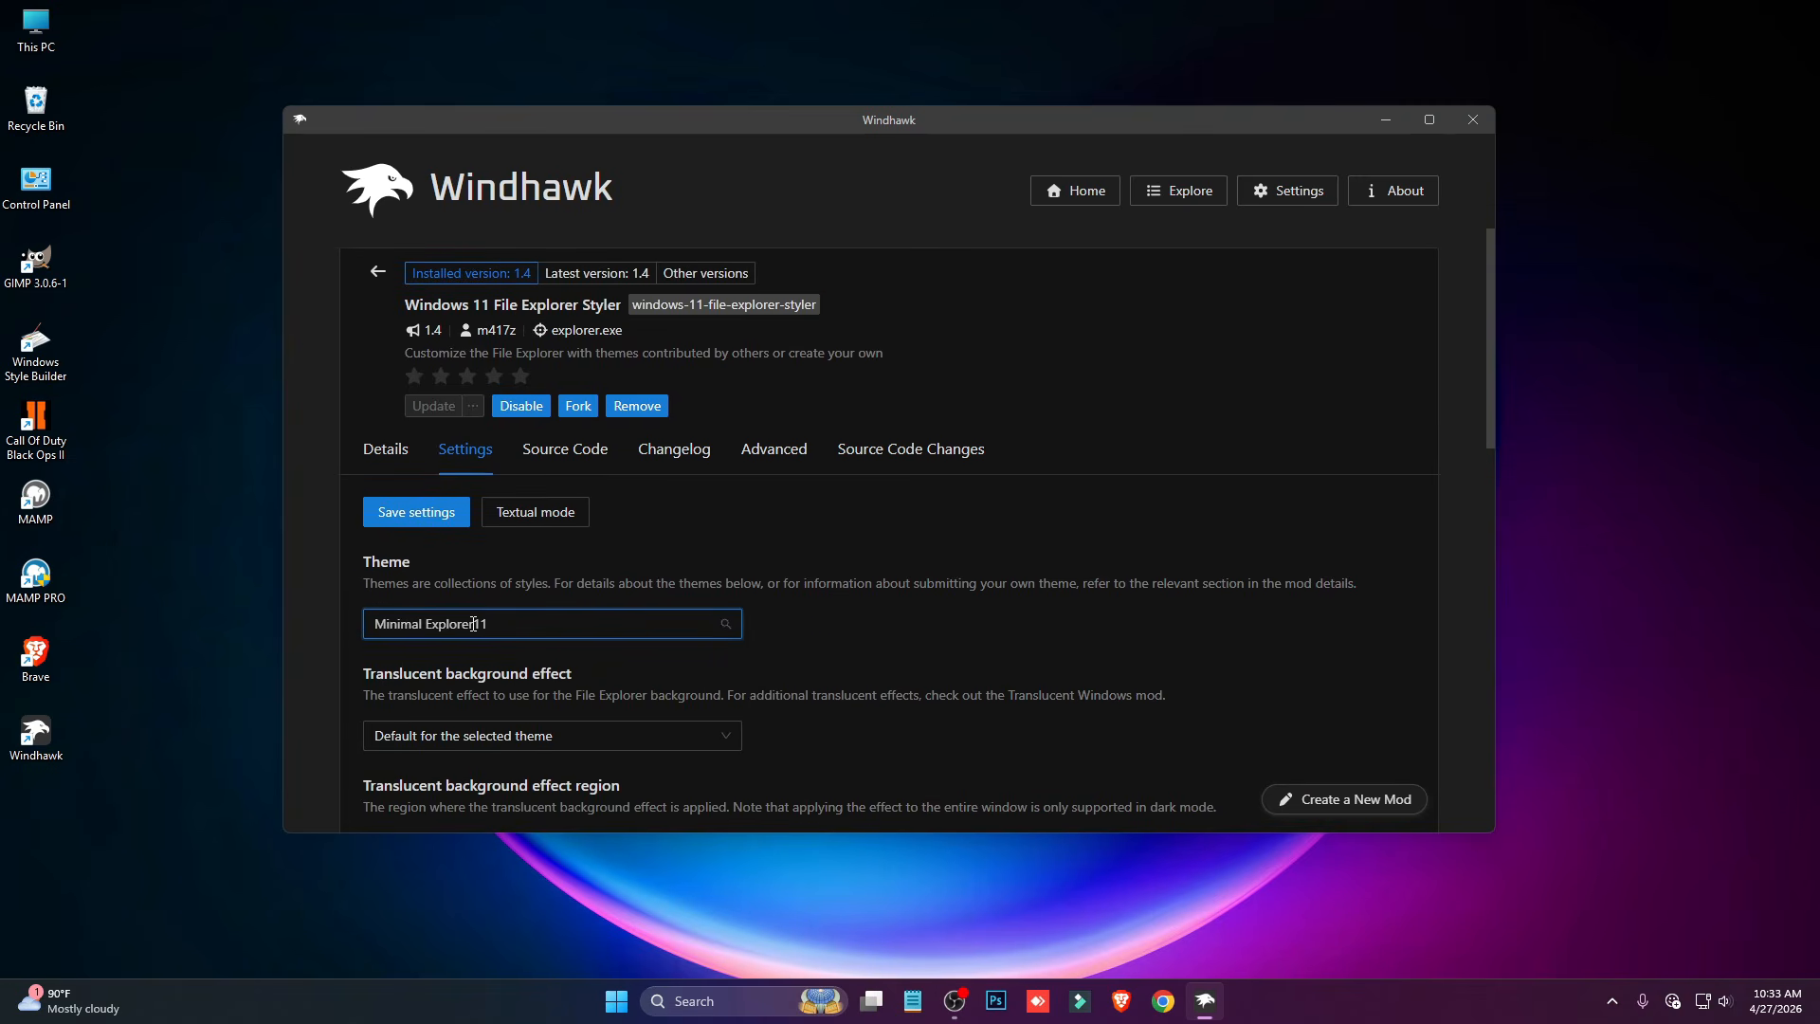
{"action": "left_click", "coordinate": [537, 611]}
{"action": "scroll", "coordinate": [537, 611], "scroll_direction": "up", "scroll_amount": 1}
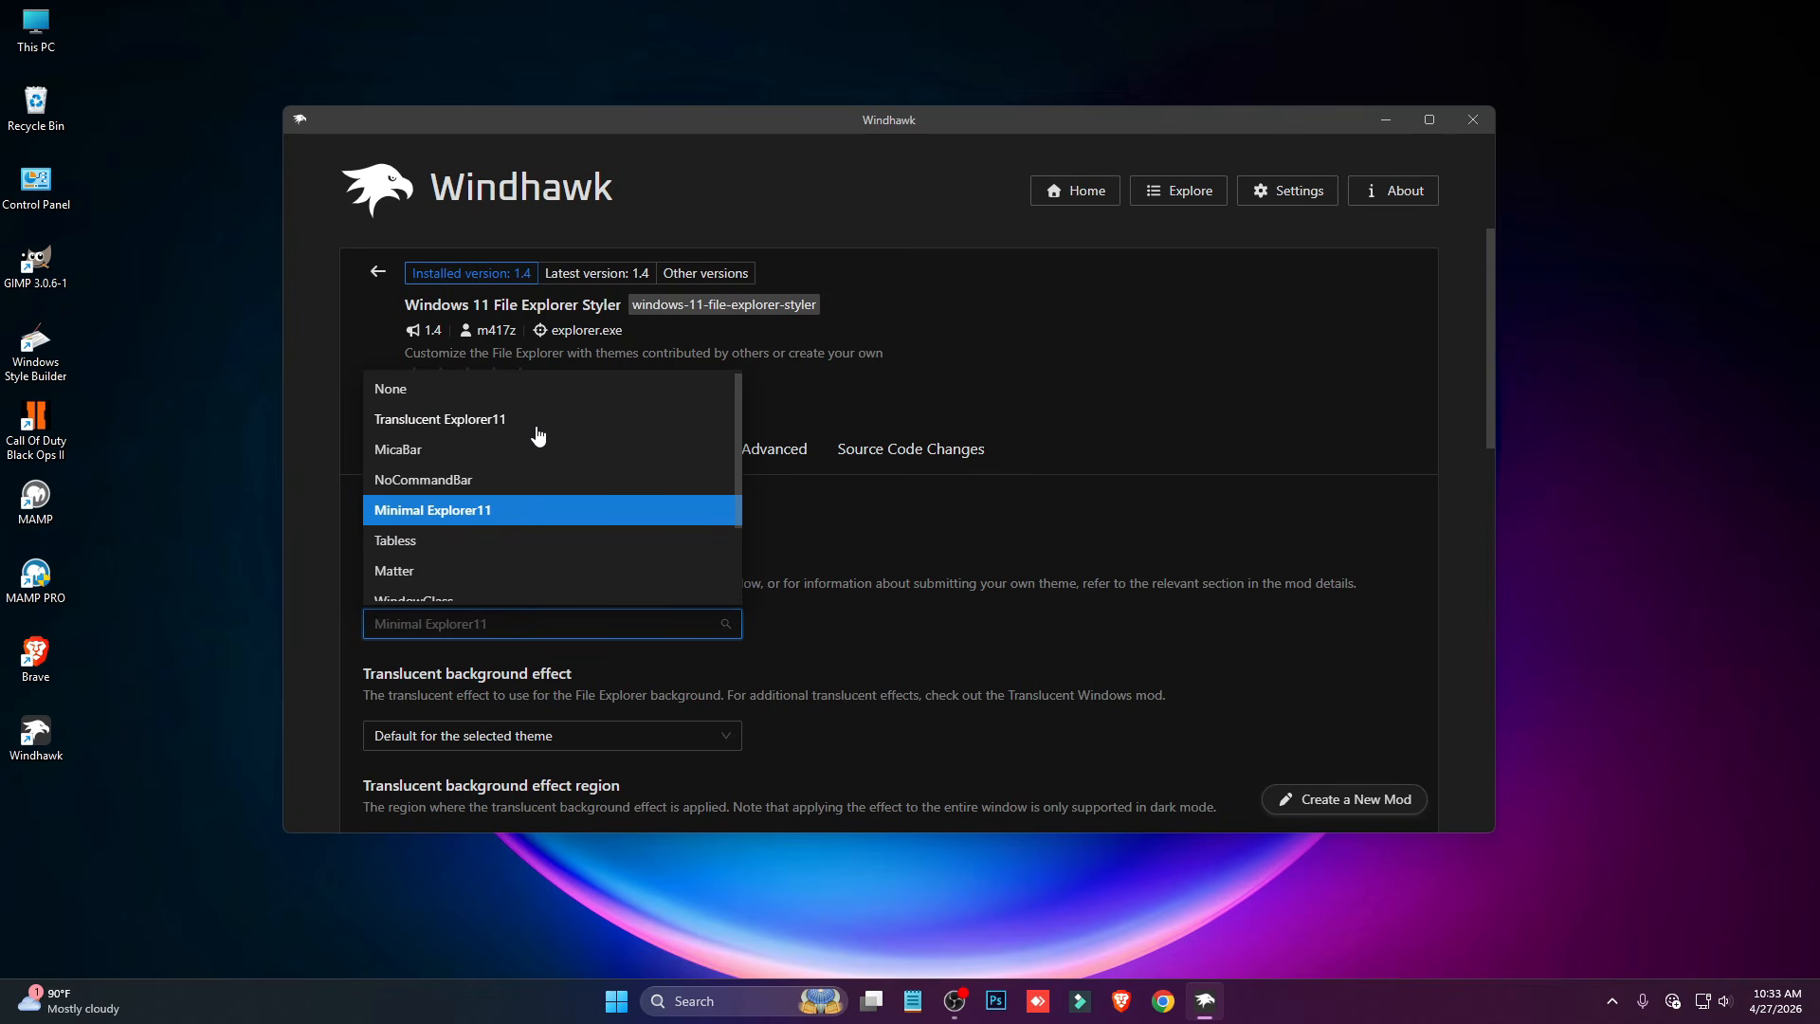
{"action": "left_click", "coordinate": [866, 526]}
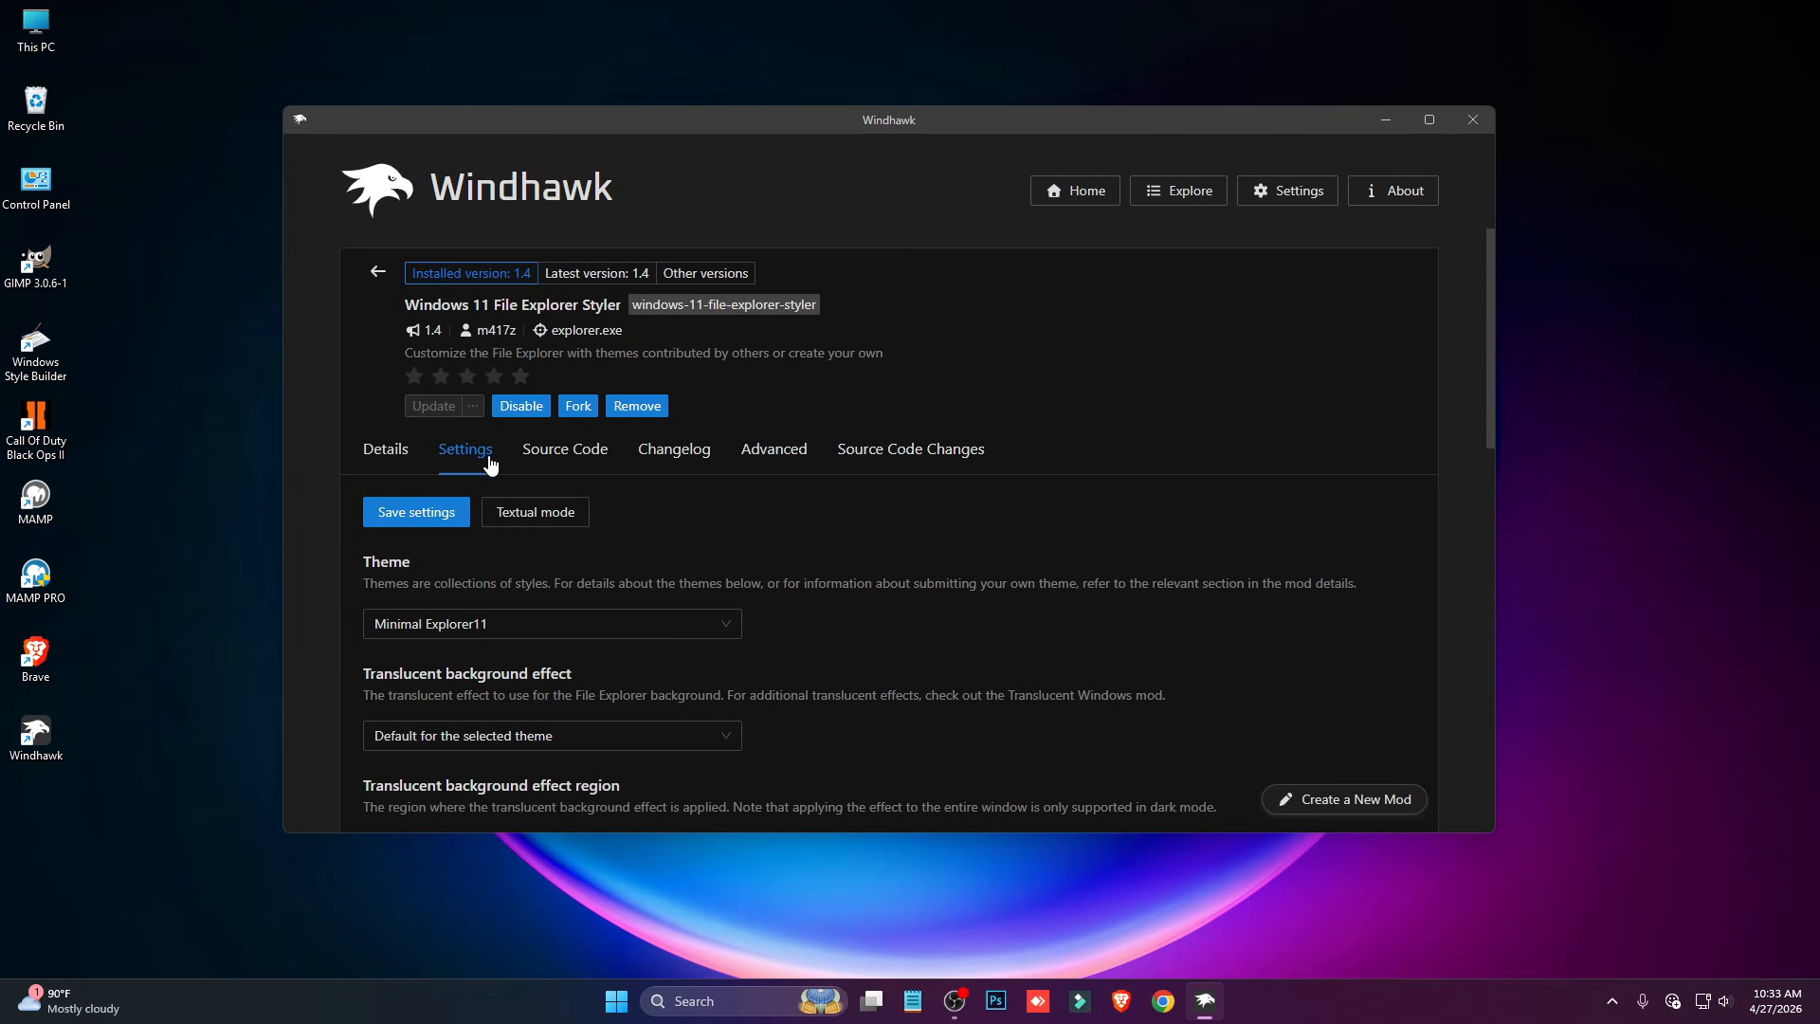
- Set the File Explorer Styler theme to Translucent Explorer11 and save the settings
{"action": "left_click", "coordinate": [512, 624]}
{"action": "left_click", "coordinate": [467, 422]}
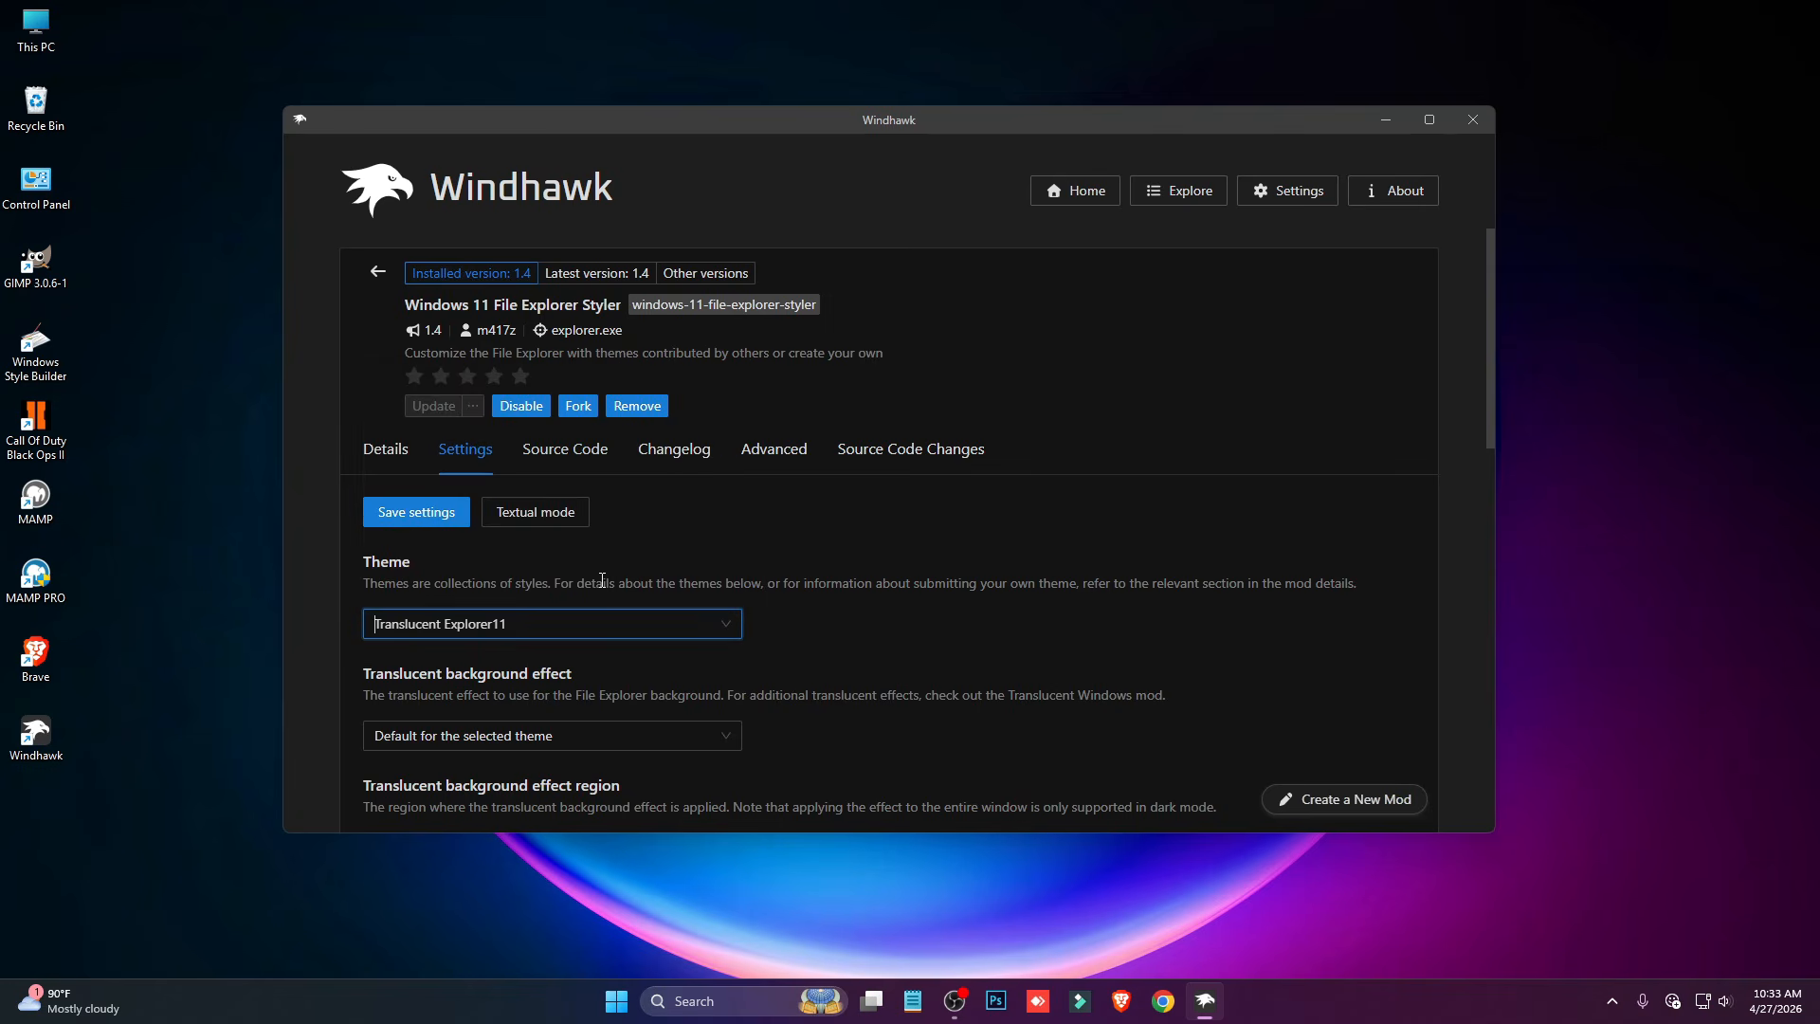
{"action": "left_click", "coordinate": [433, 524]}
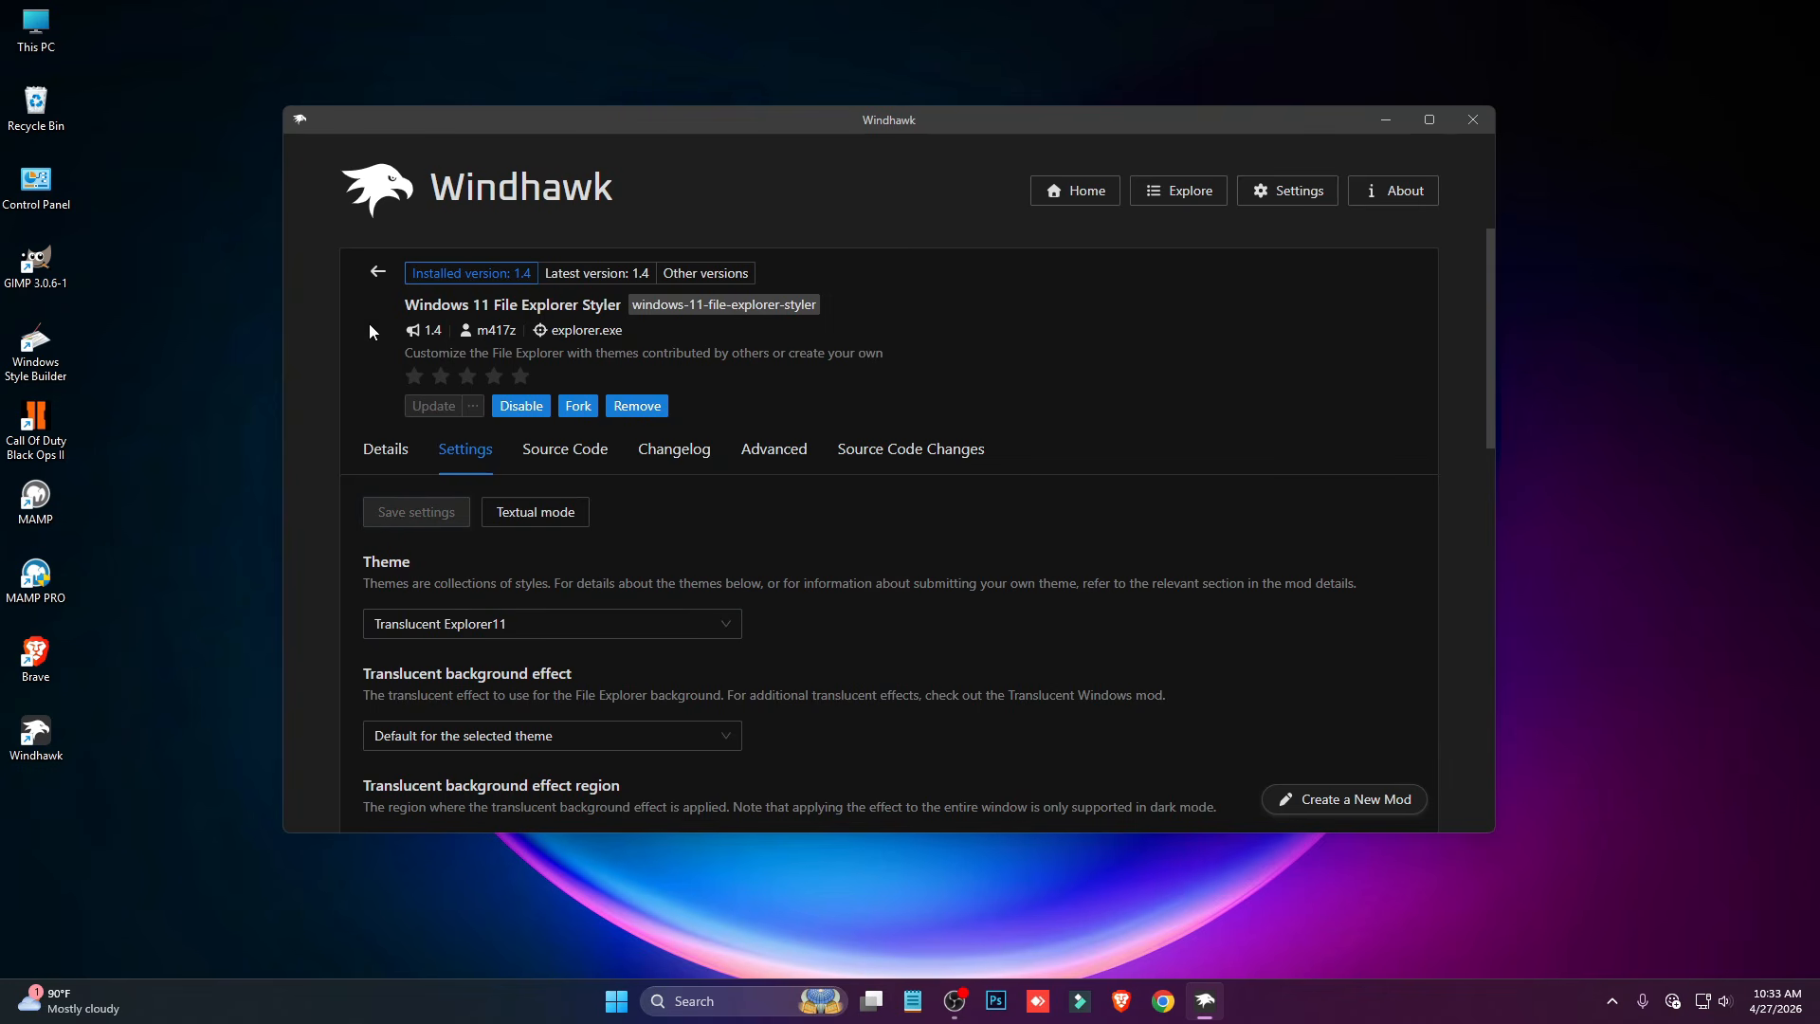
- Return to the mod list, search for "resou" and install the Resource Redirect mod, accepting the risk
{"action": "left_click", "coordinate": [377, 272]}
{"action": "scroll", "coordinate": [1161, 230], "scroll_direction": "up", "scroll_amount": 3}
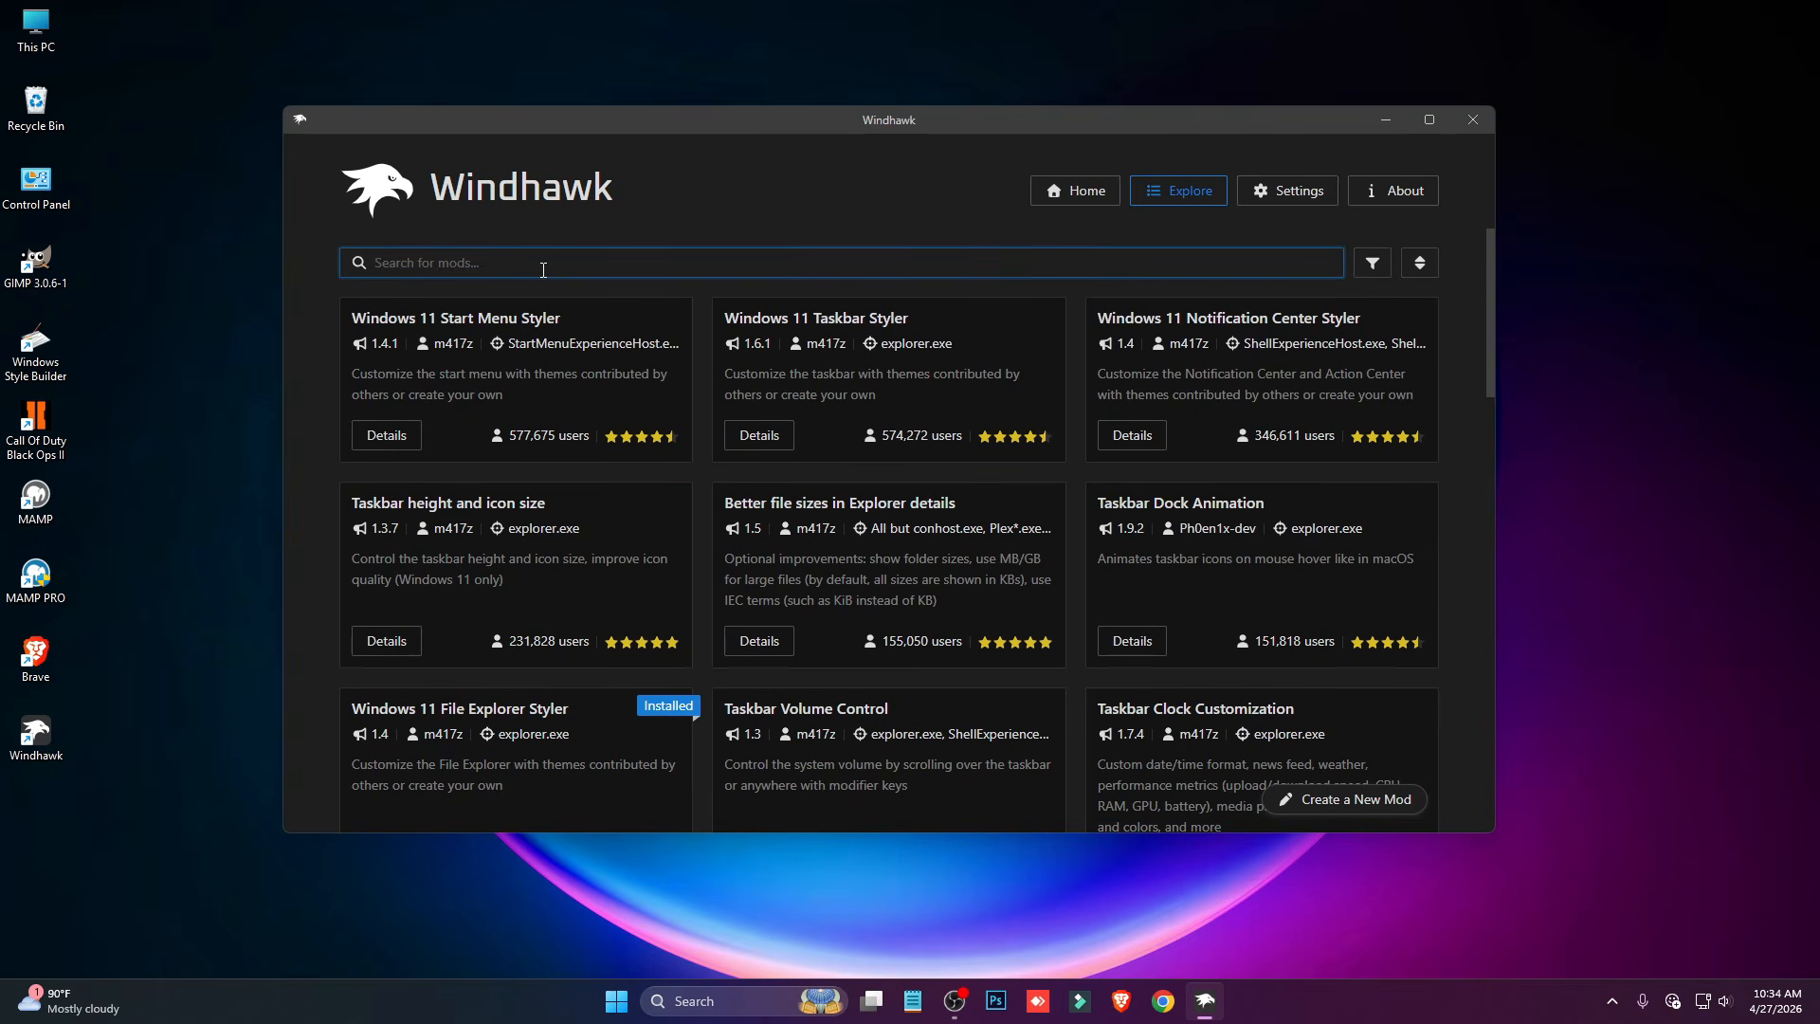
{"action": "left_click", "coordinate": [544, 270]}
{"action": "type", "text": "resou"}
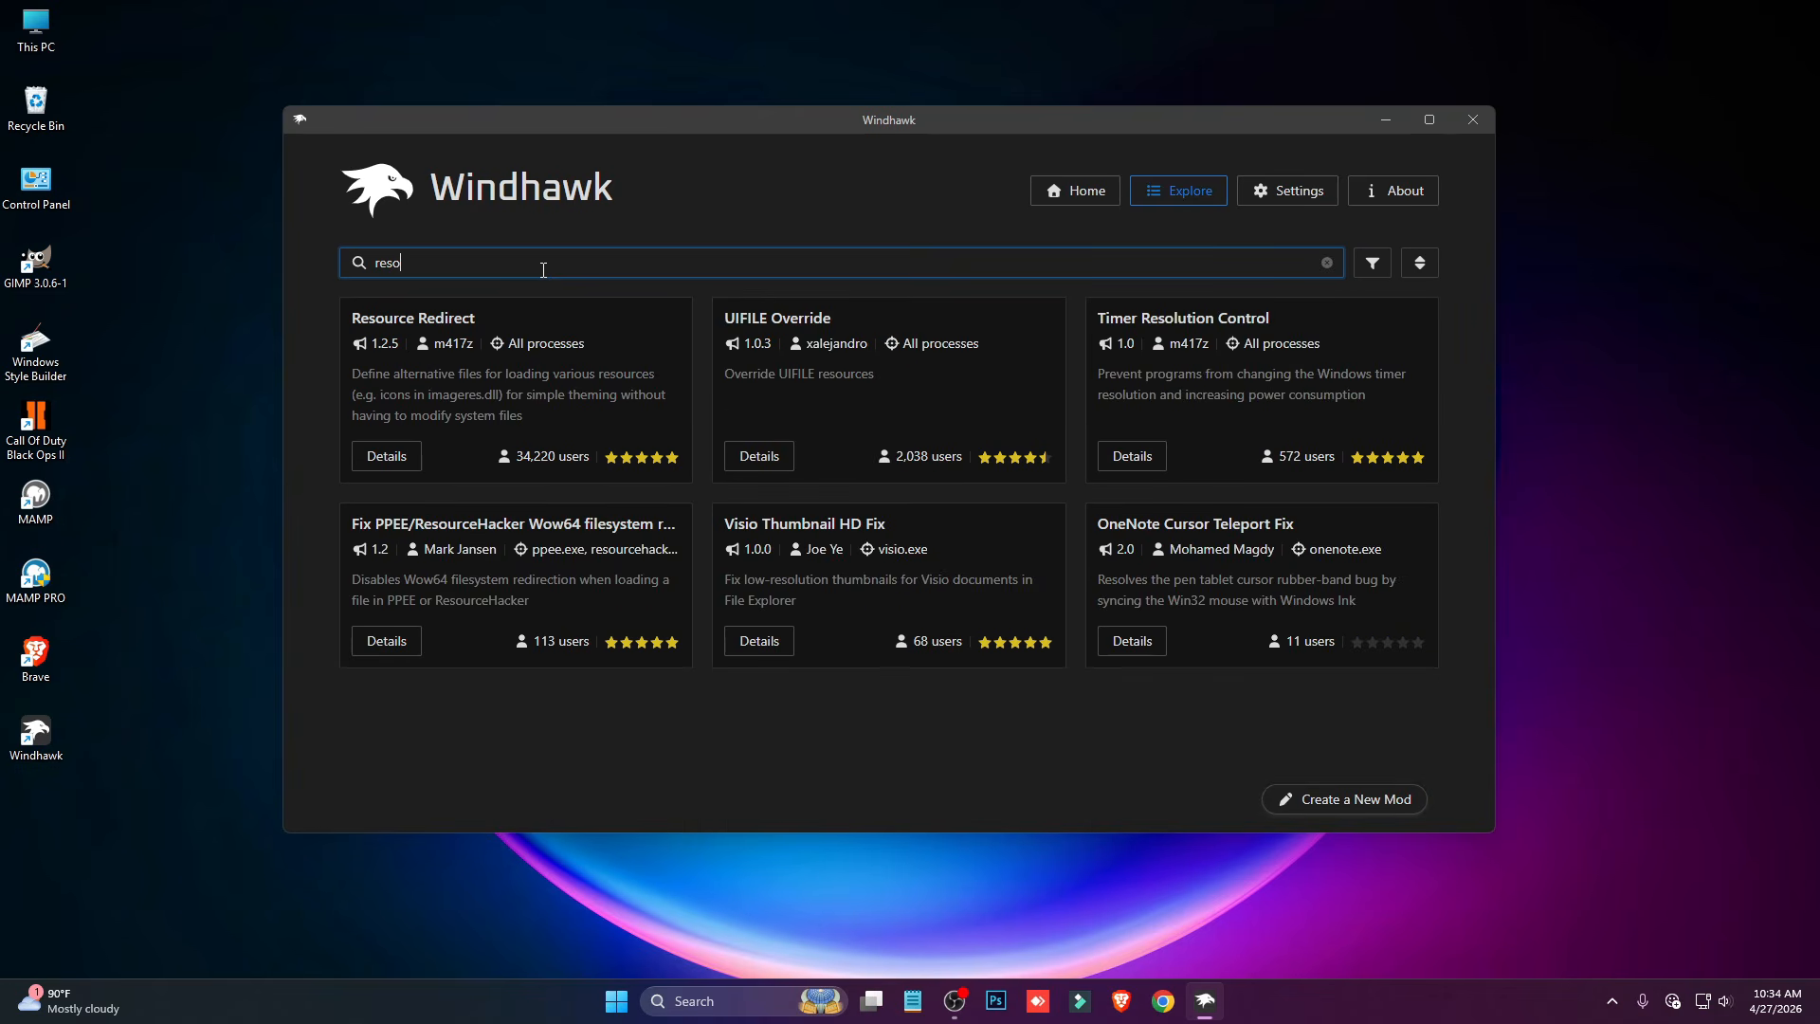
{"action": "left_click", "coordinate": [383, 459]}
{"action": "left_click", "coordinate": [429, 350]}
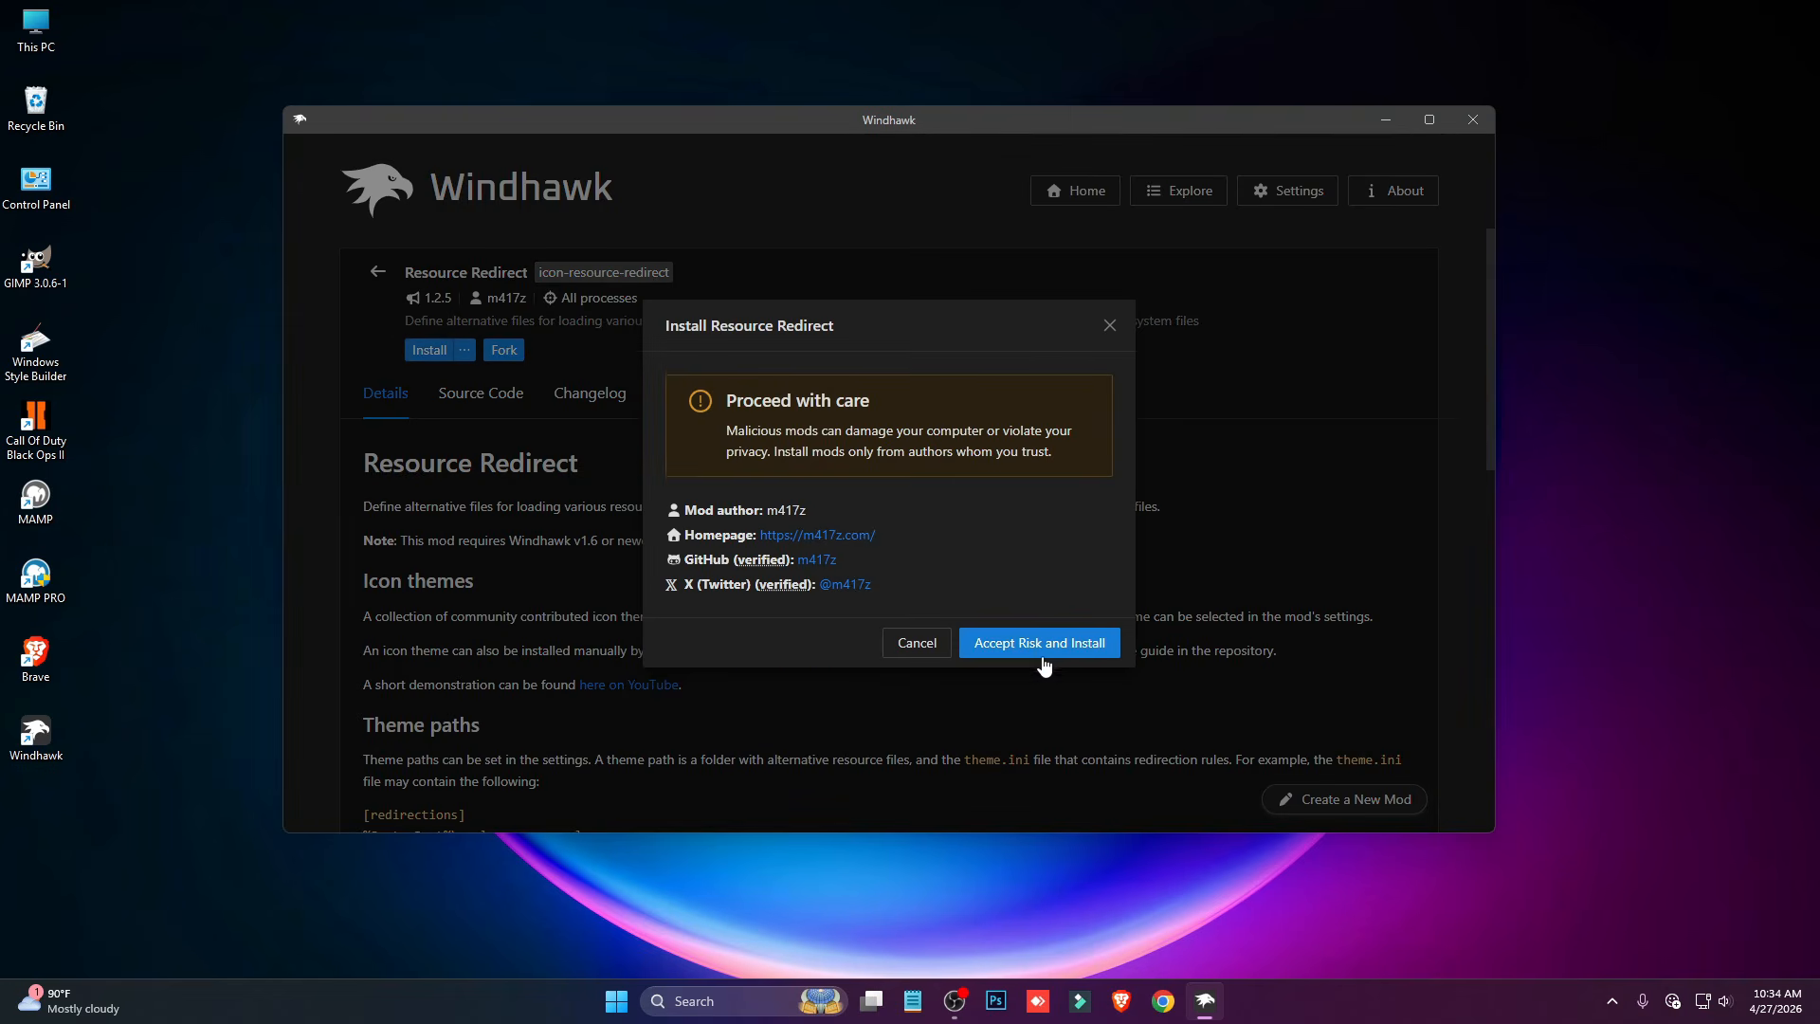
{"action": "left_click", "coordinate": [1032, 625]}
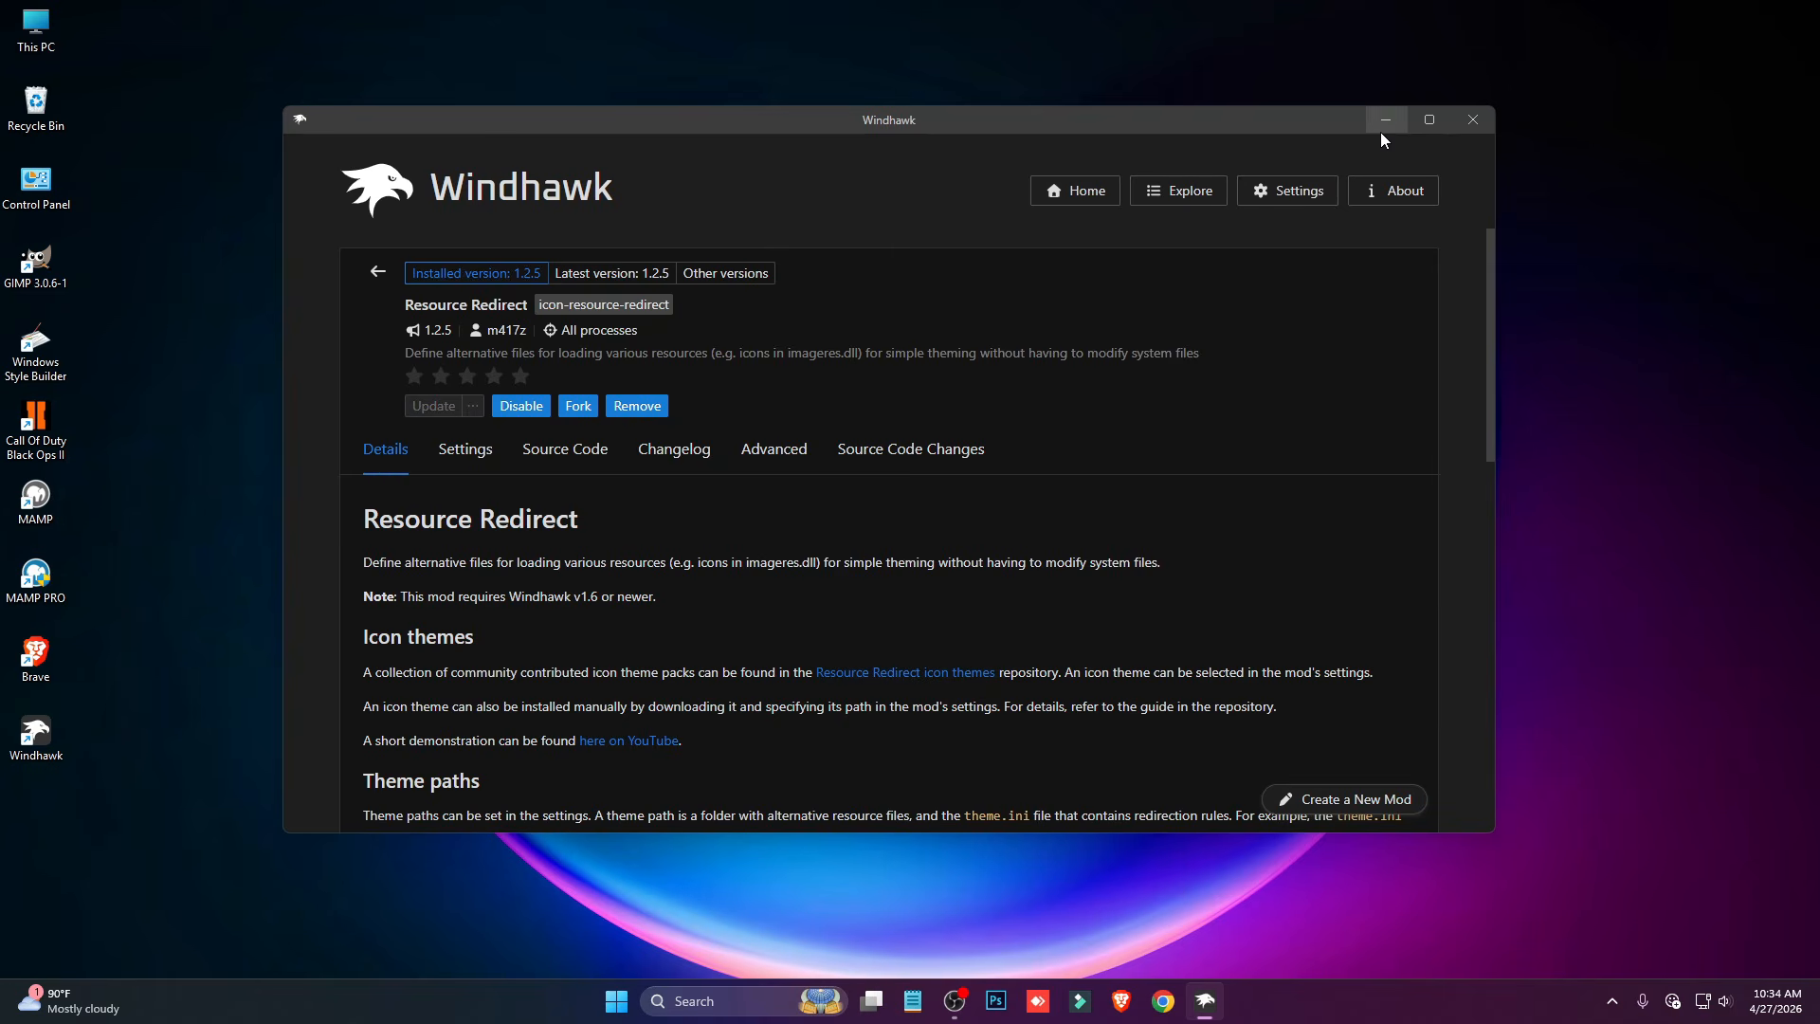
- Minimize Windhawk and extract the Pastel icon pack archive into its own folder on the desktop
{"action": "left_click", "coordinate": [1384, 121]}
{"action": "left_click", "coordinate": [901, 182]}
{"action": "right_click", "coordinate": [898, 180]}
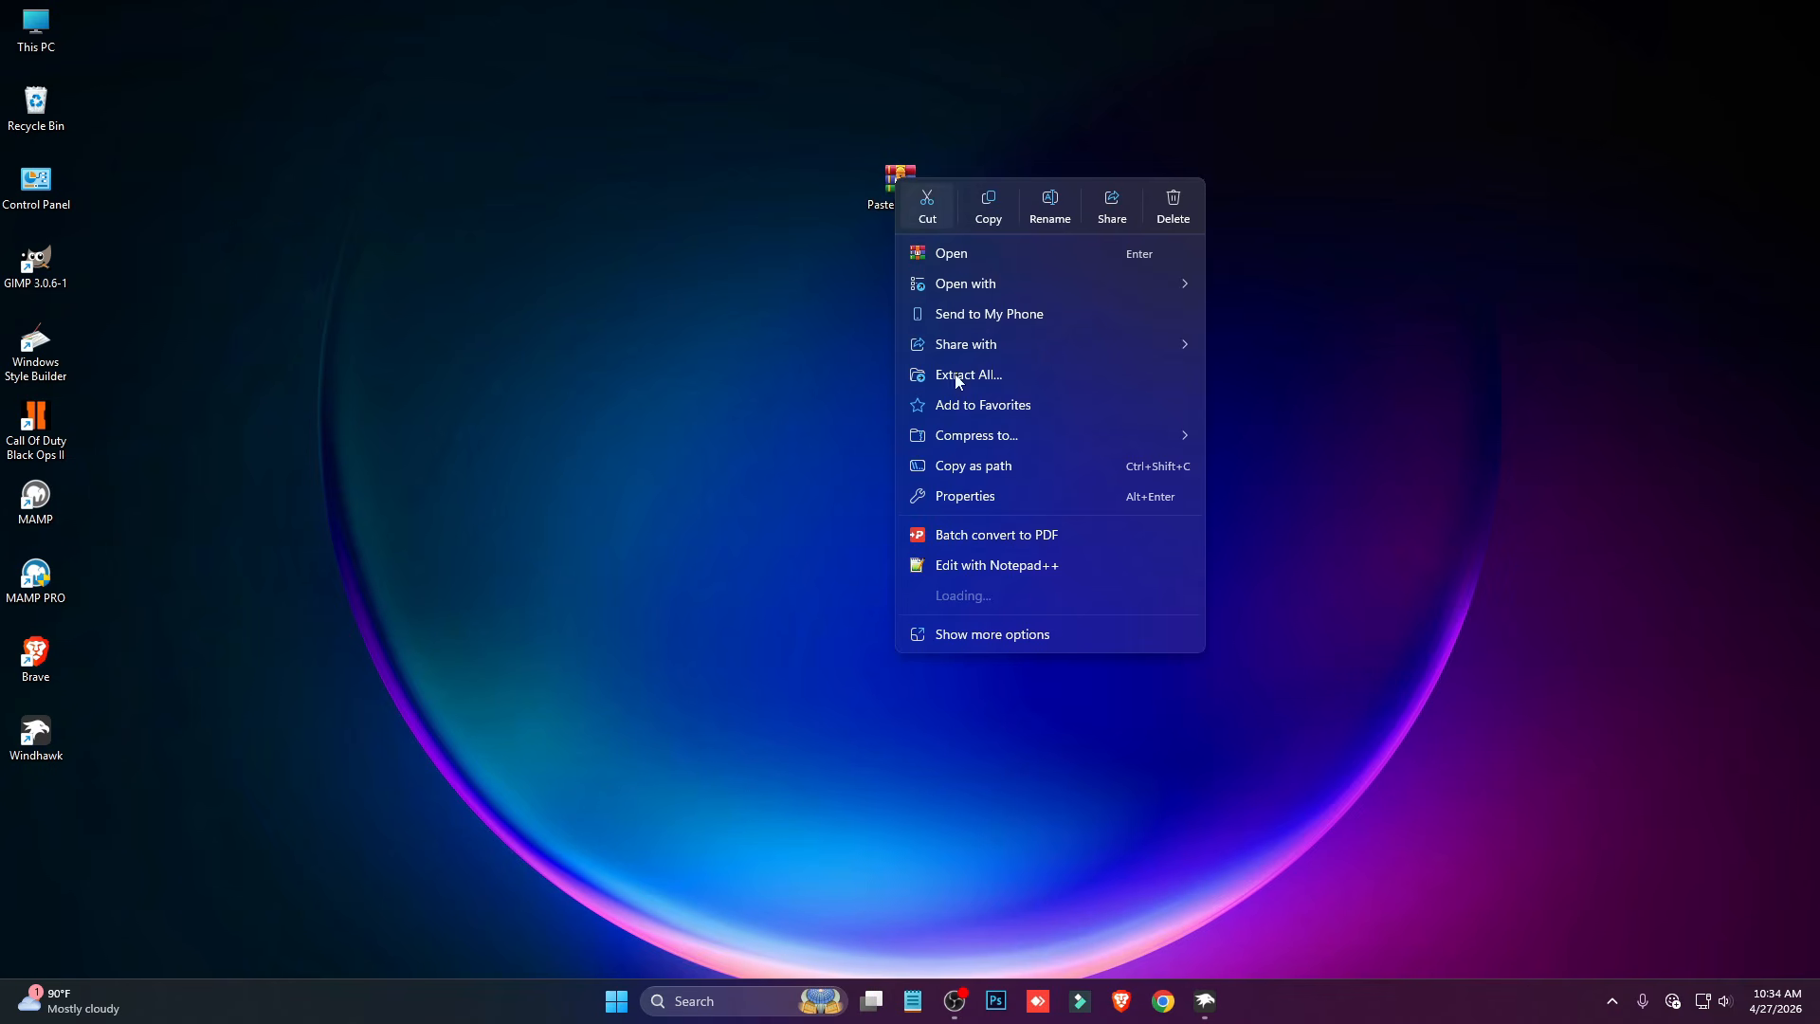
{"action": "mouse_move", "coordinate": [1117, 597]}
{"action": "left_click", "coordinate": [1242, 621]}
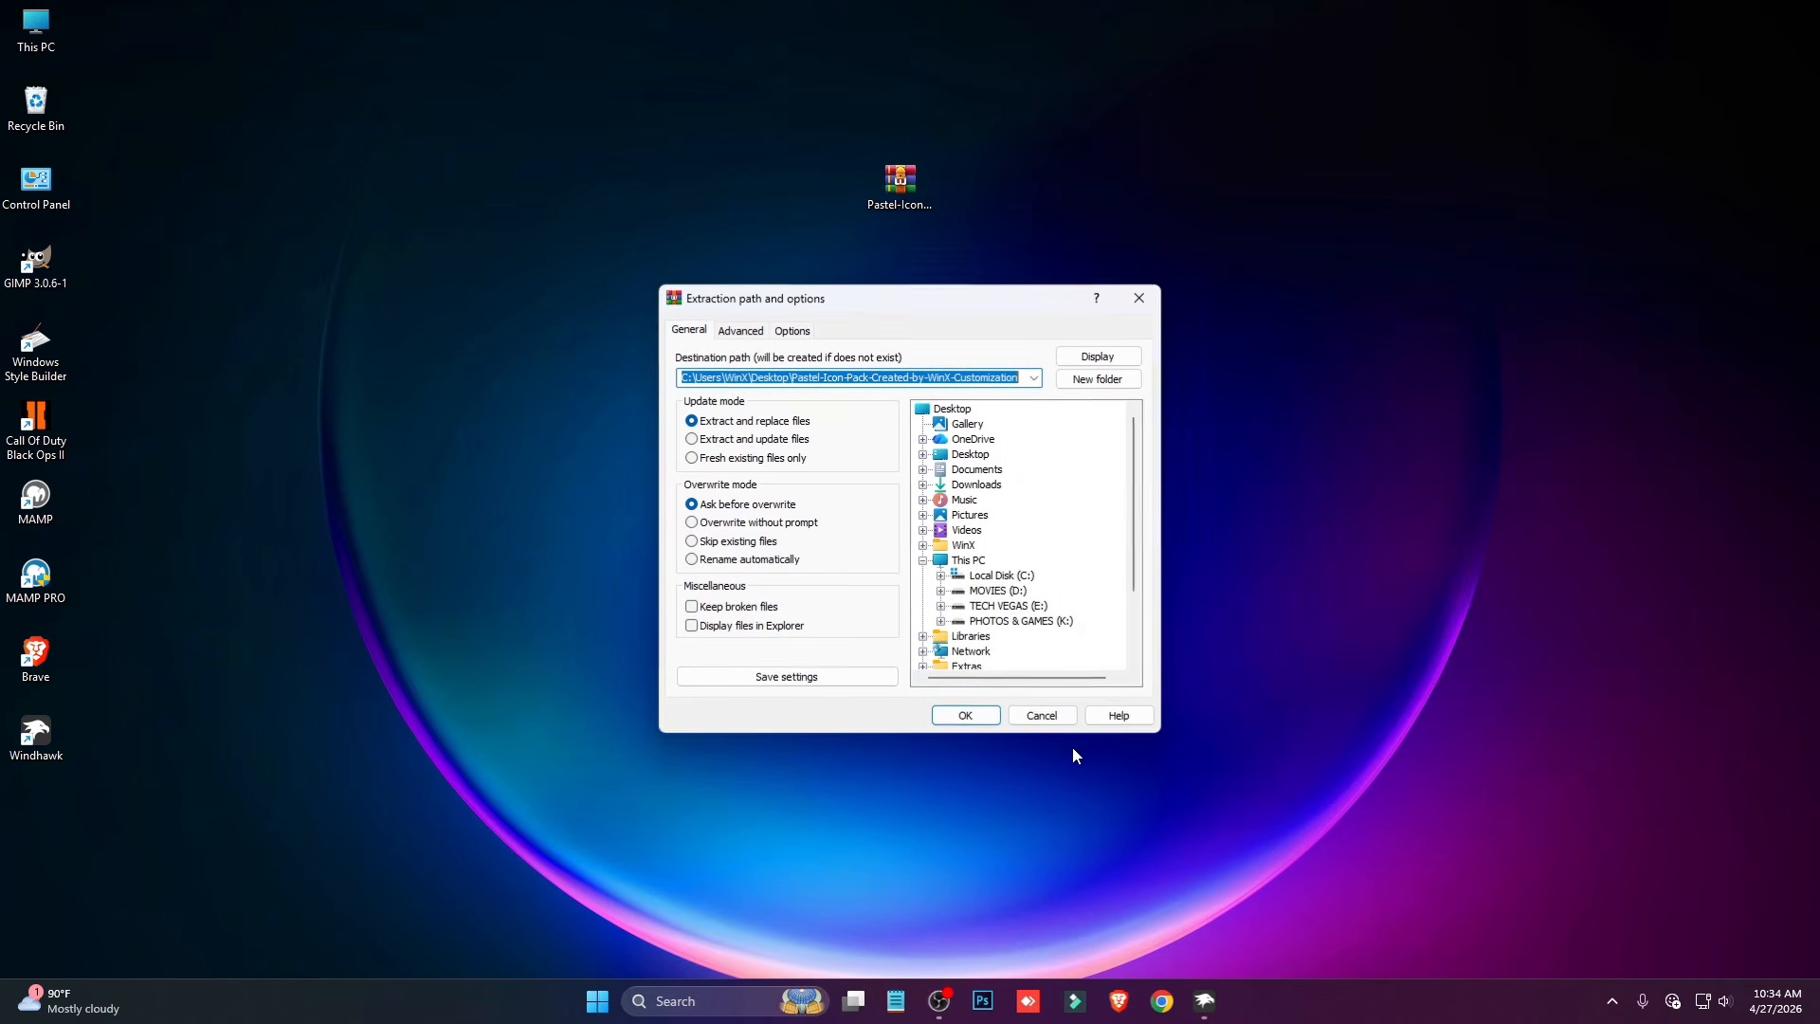
{"action": "left_click", "coordinate": [965, 715]}
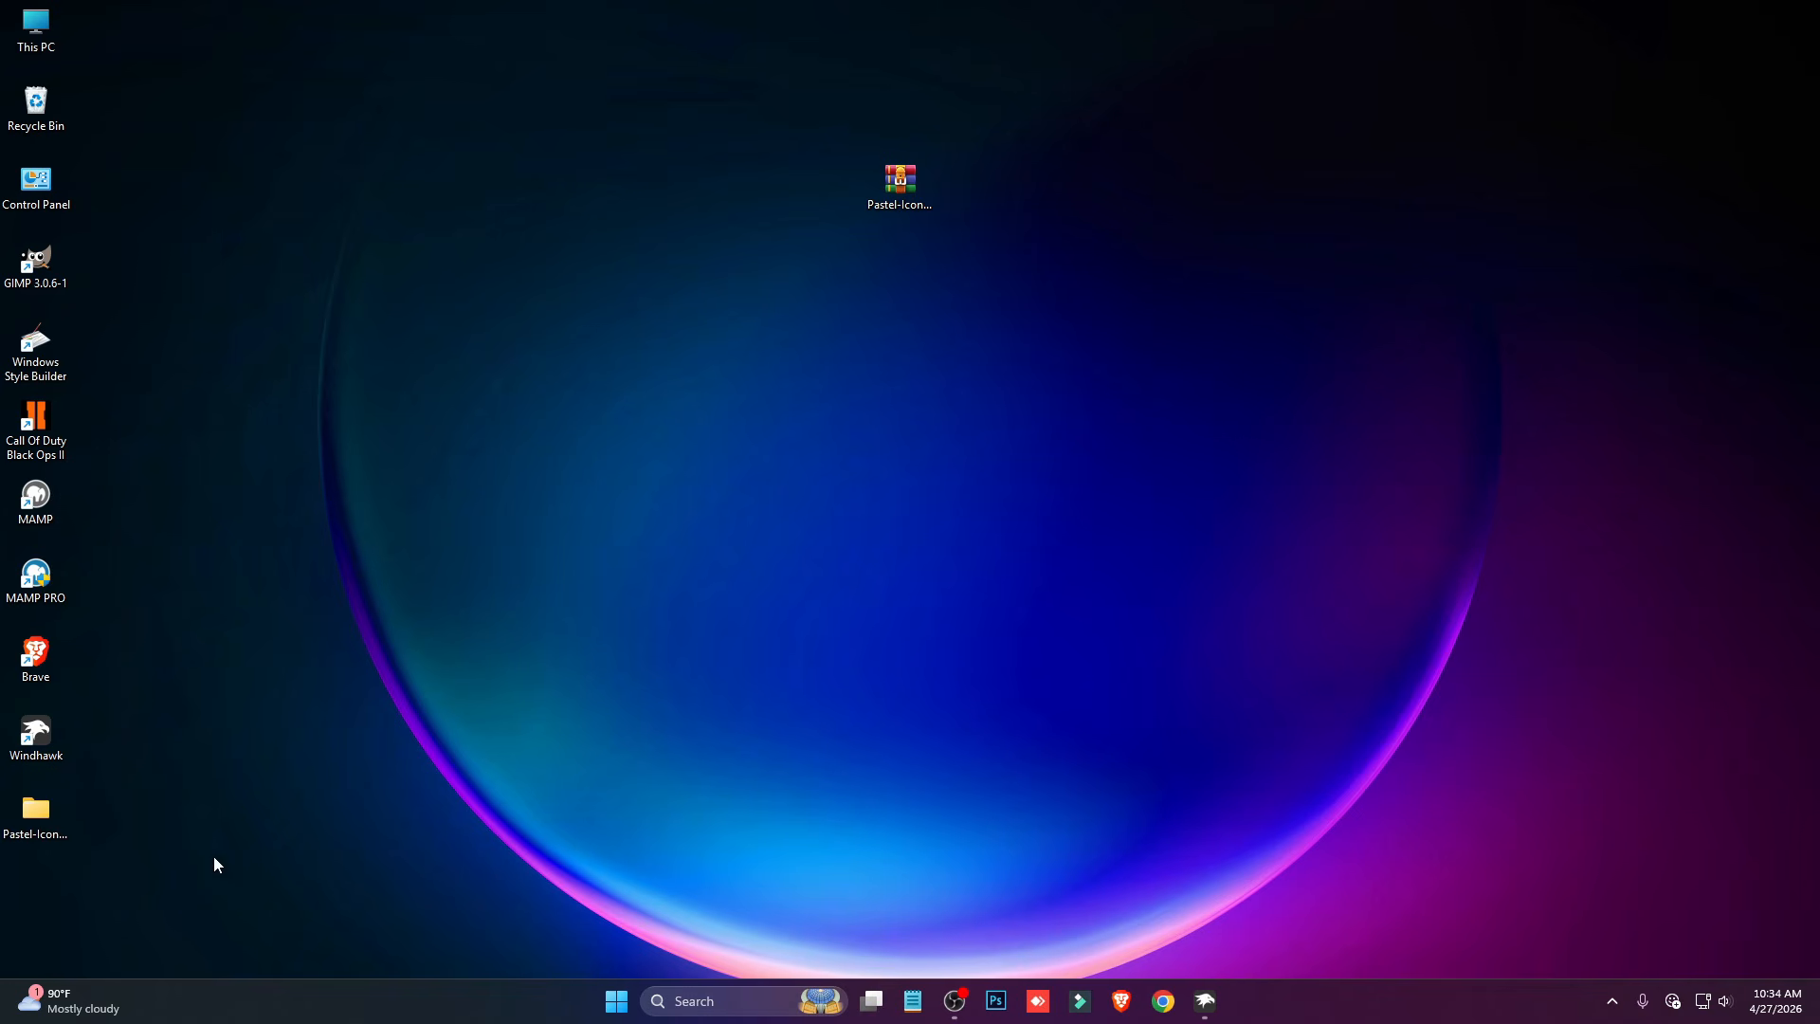
- Move the inner Pastel Icon Pack Created by WinX Customization folder from the extracted folder to Local Disk (C:)
{"action": "double_click", "coordinate": [16, 815]}
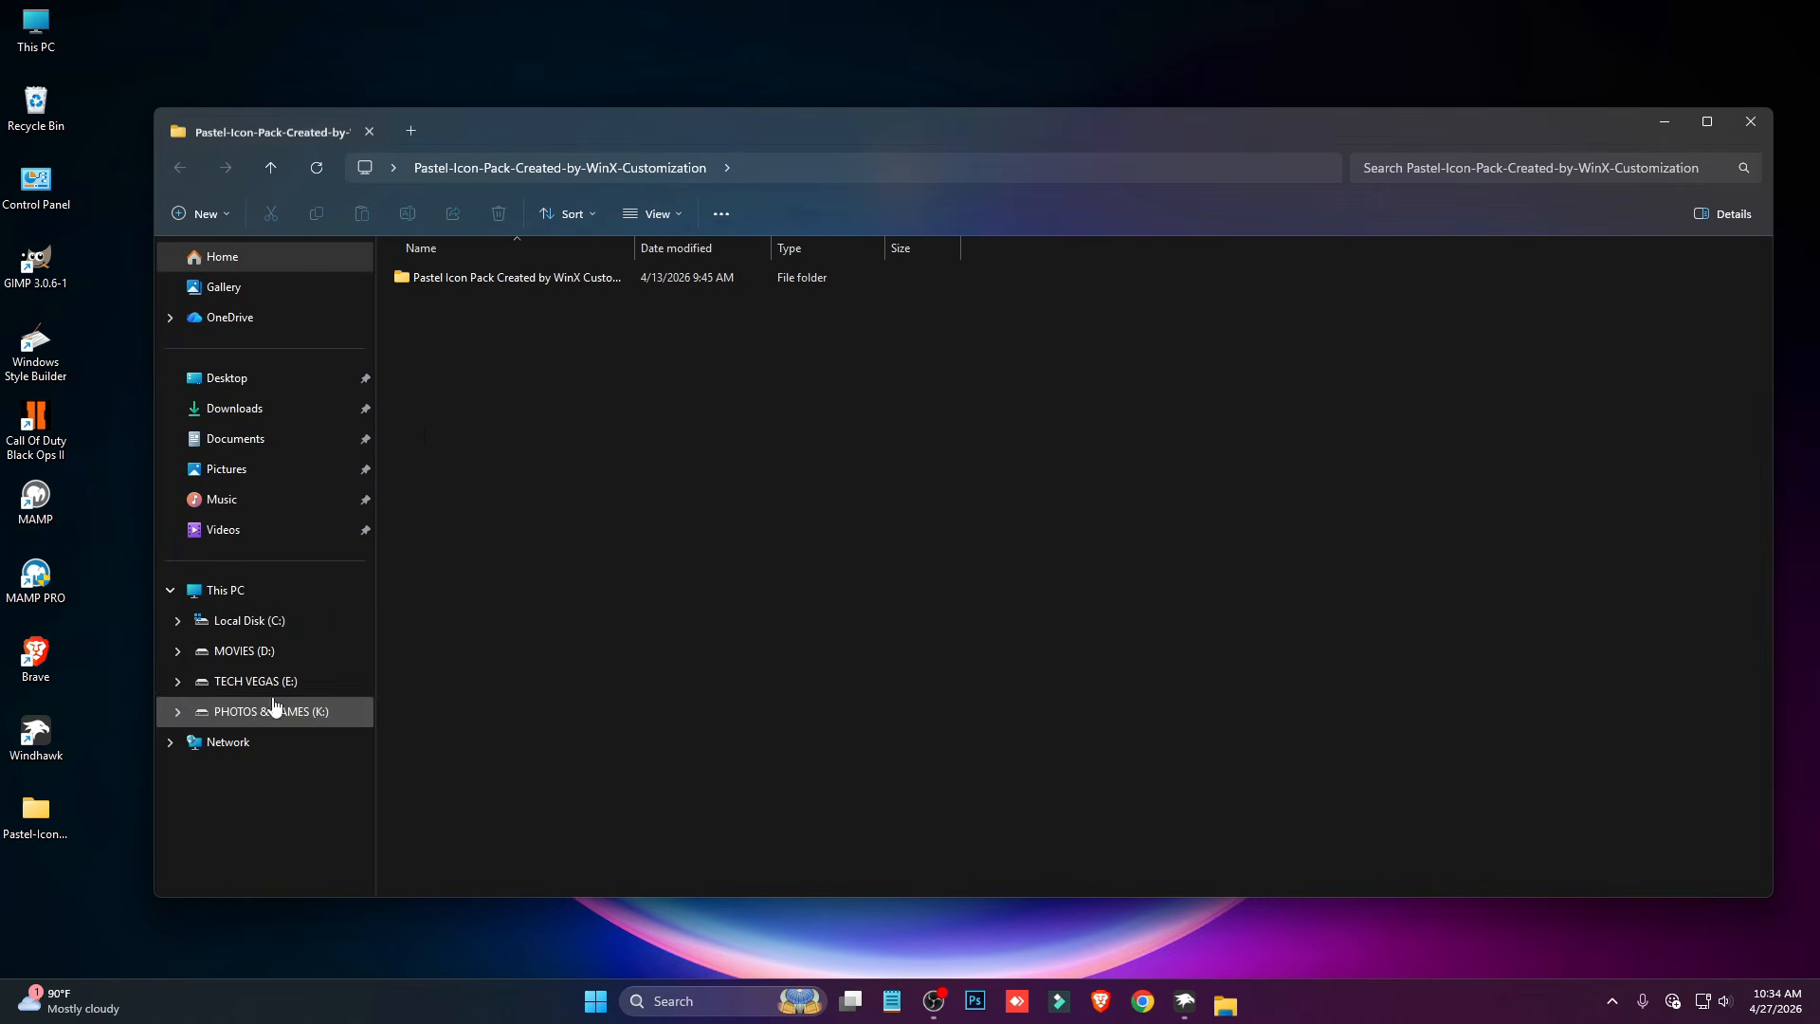
{"action": "double_click", "coordinate": [462, 283]}
{"action": "key", "text": "alt+Left"}
{"action": "right_click", "coordinate": [473, 278]}
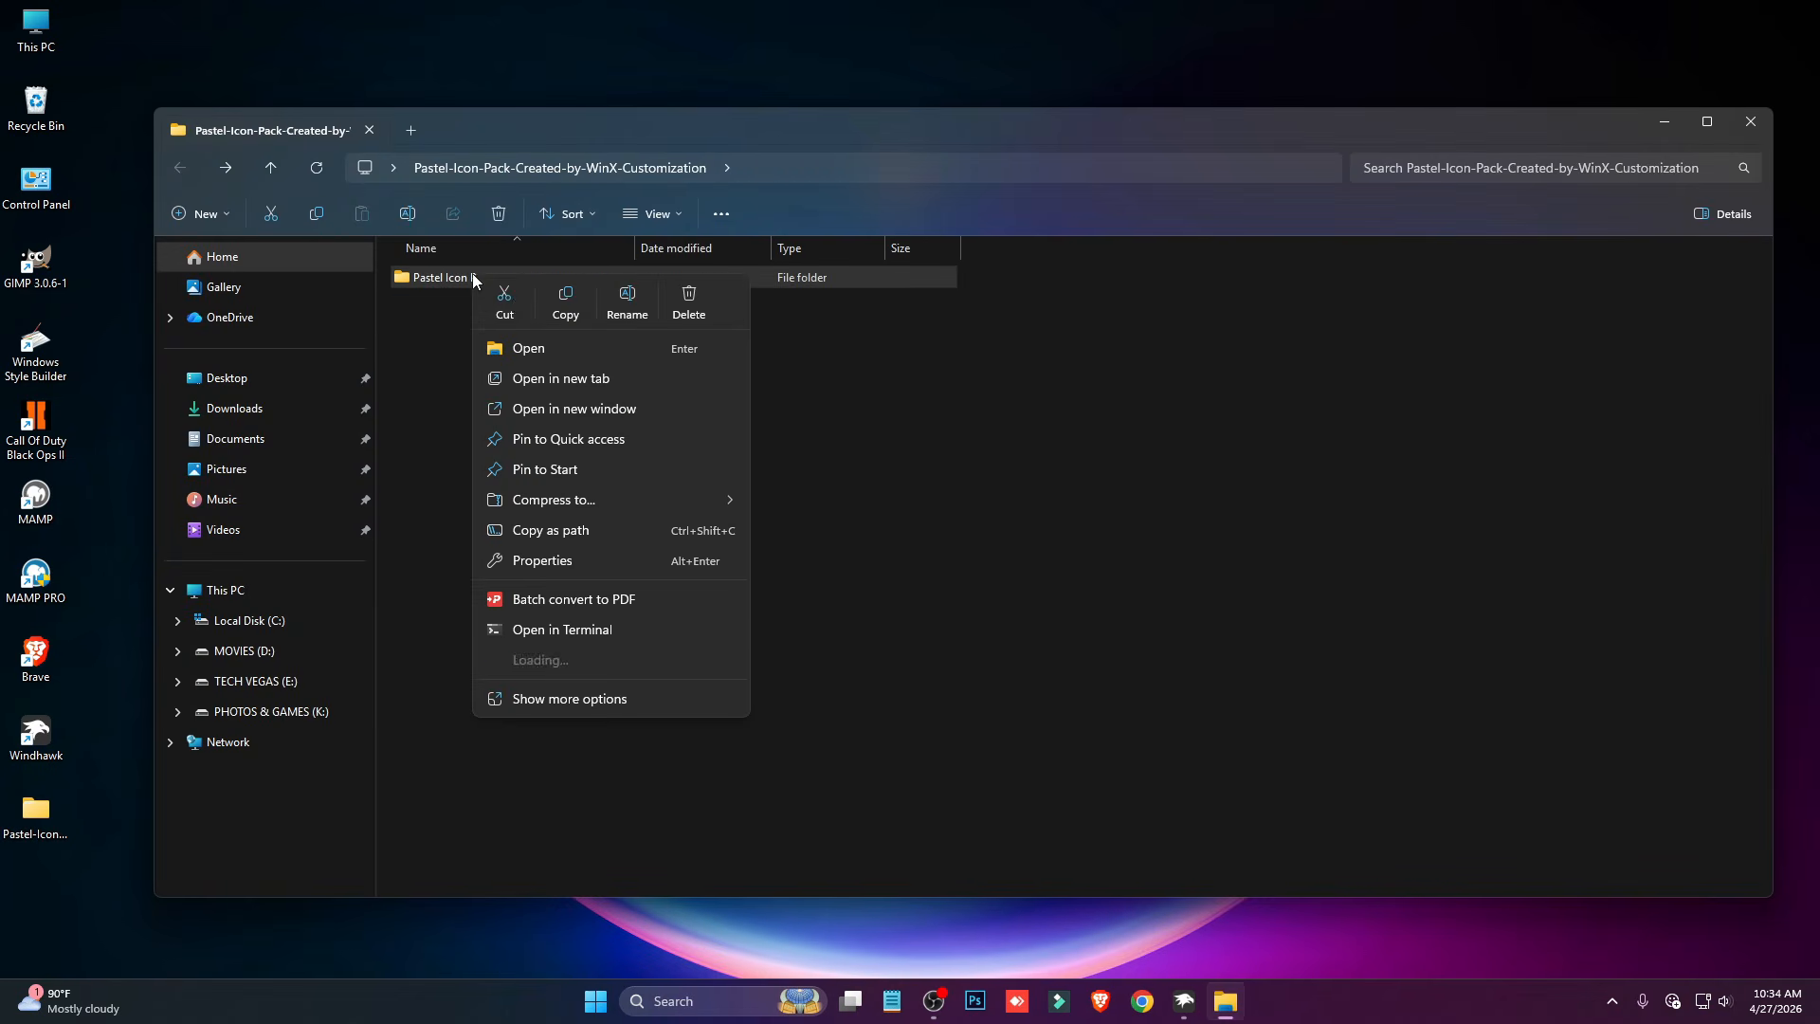
{"action": "left_click", "coordinate": [514, 299]}
{"action": "left_click", "coordinate": [244, 620]}
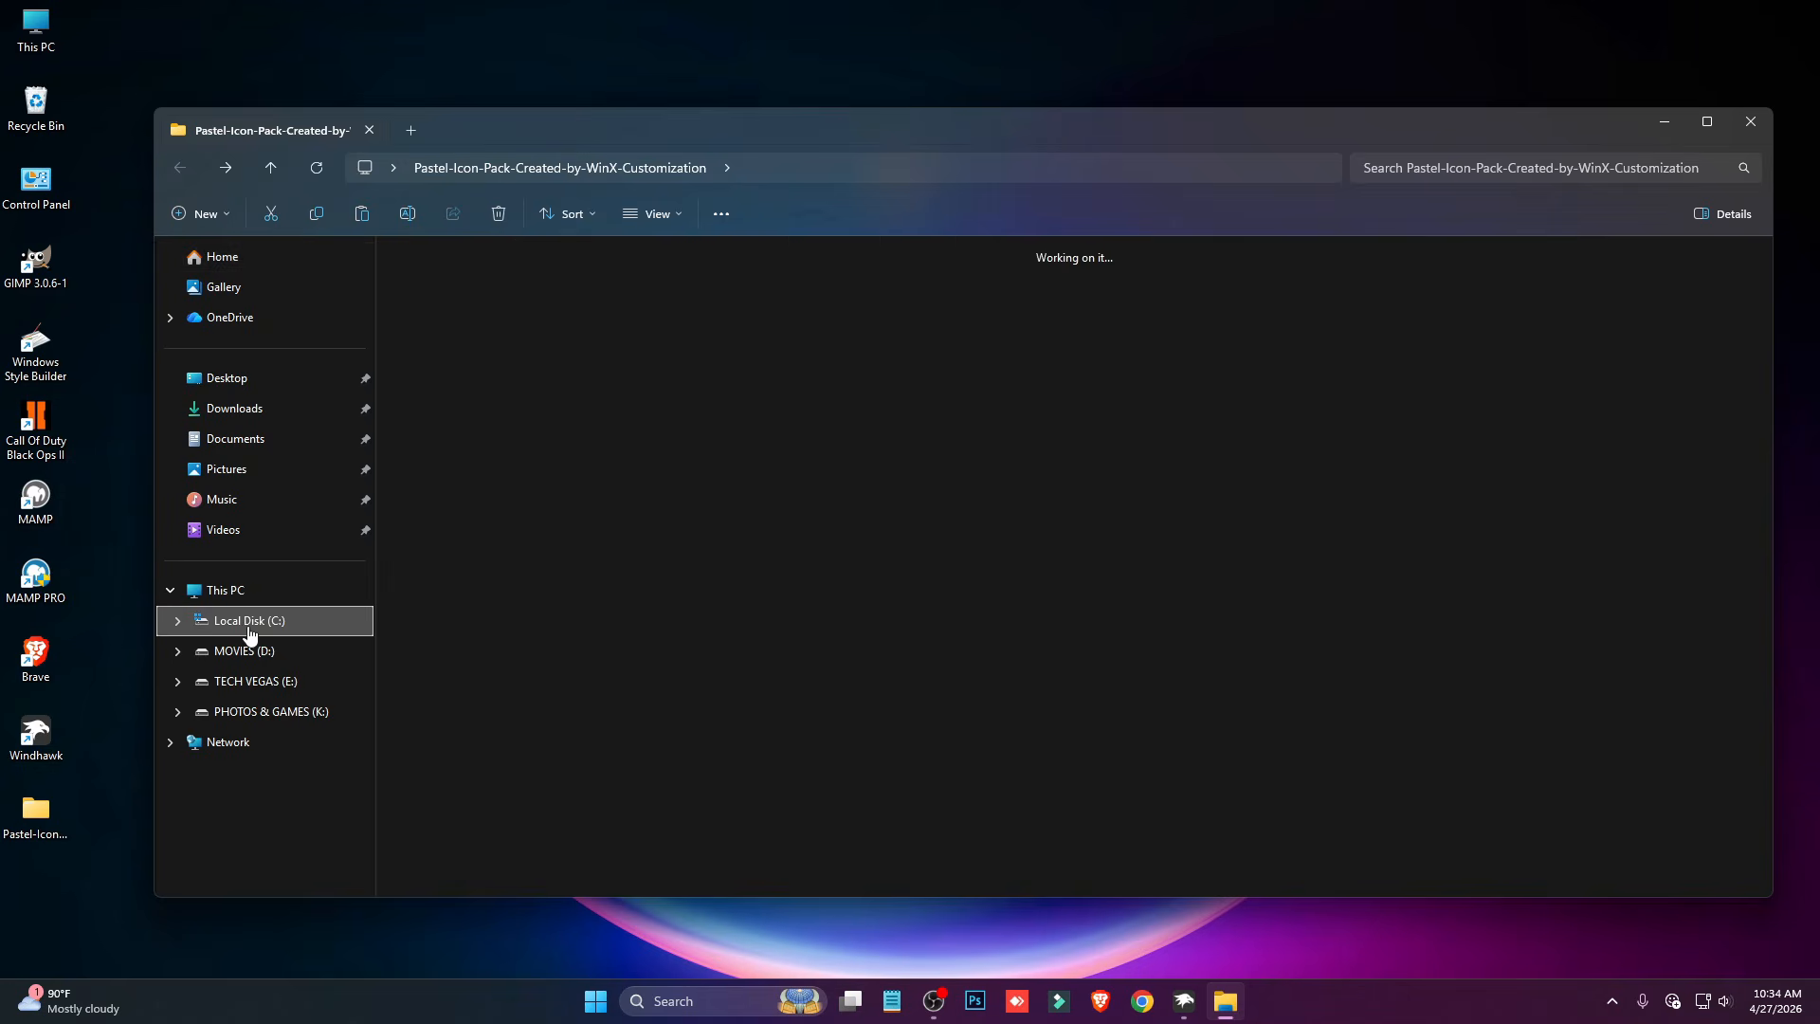
{"action": "right_click", "coordinate": [856, 459]}
{"action": "left_click", "coordinate": [870, 482]}
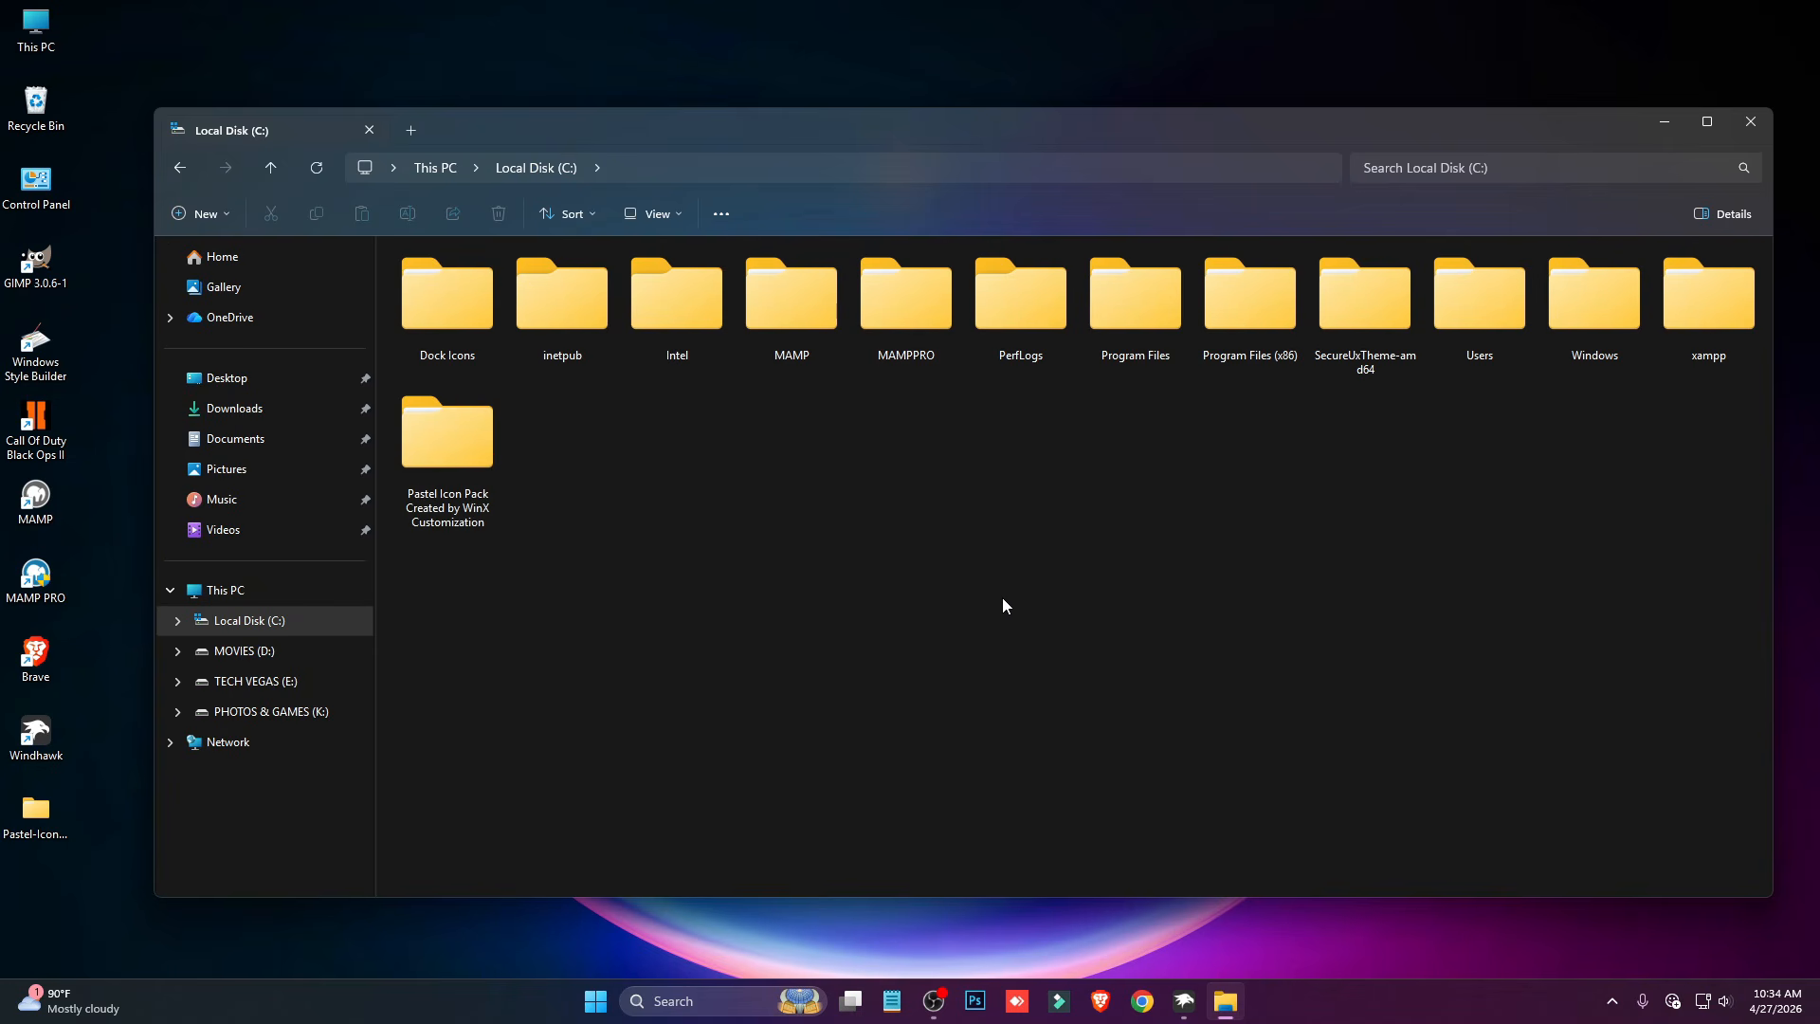
- Copy the path of the Pastel Icon Pack Created by WinX Customization folder in Local Disk (C:) and close File Explorer
{"action": "right_click", "coordinate": [454, 471]}
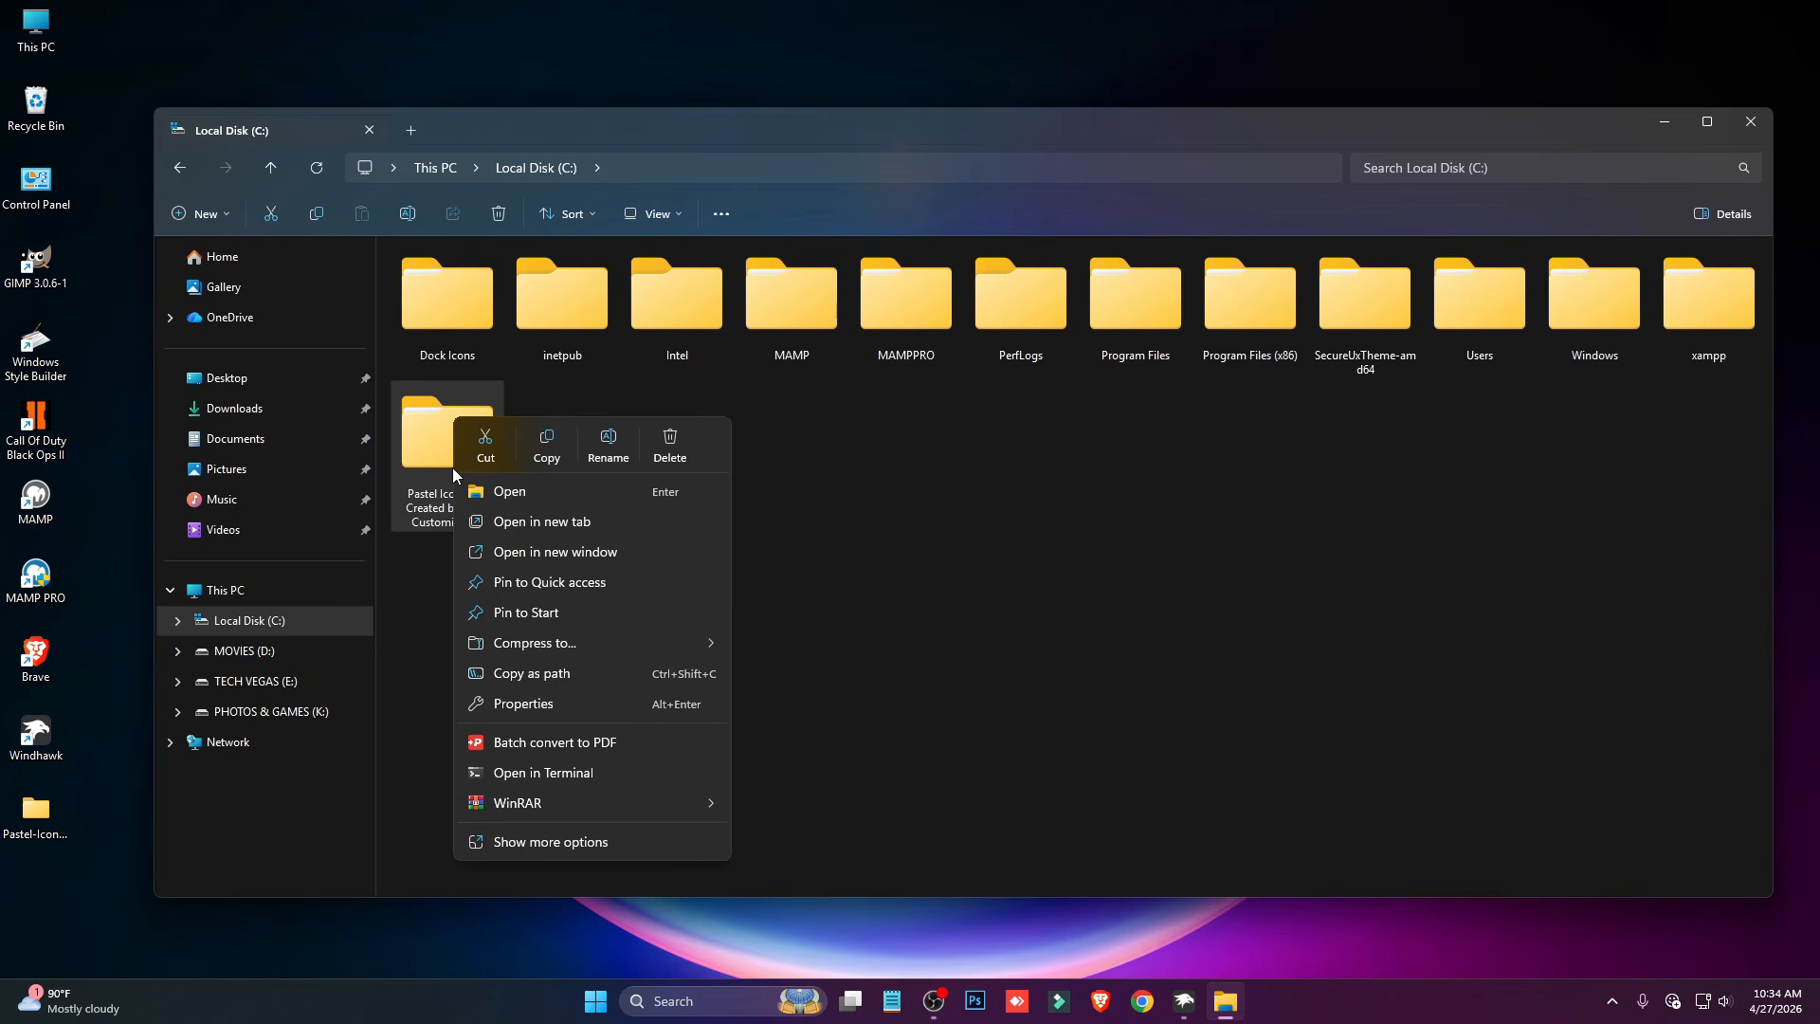
{"action": "left_click", "coordinate": [553, 674]}
{"action": "left_click", "coordinate": [1749, 122]}
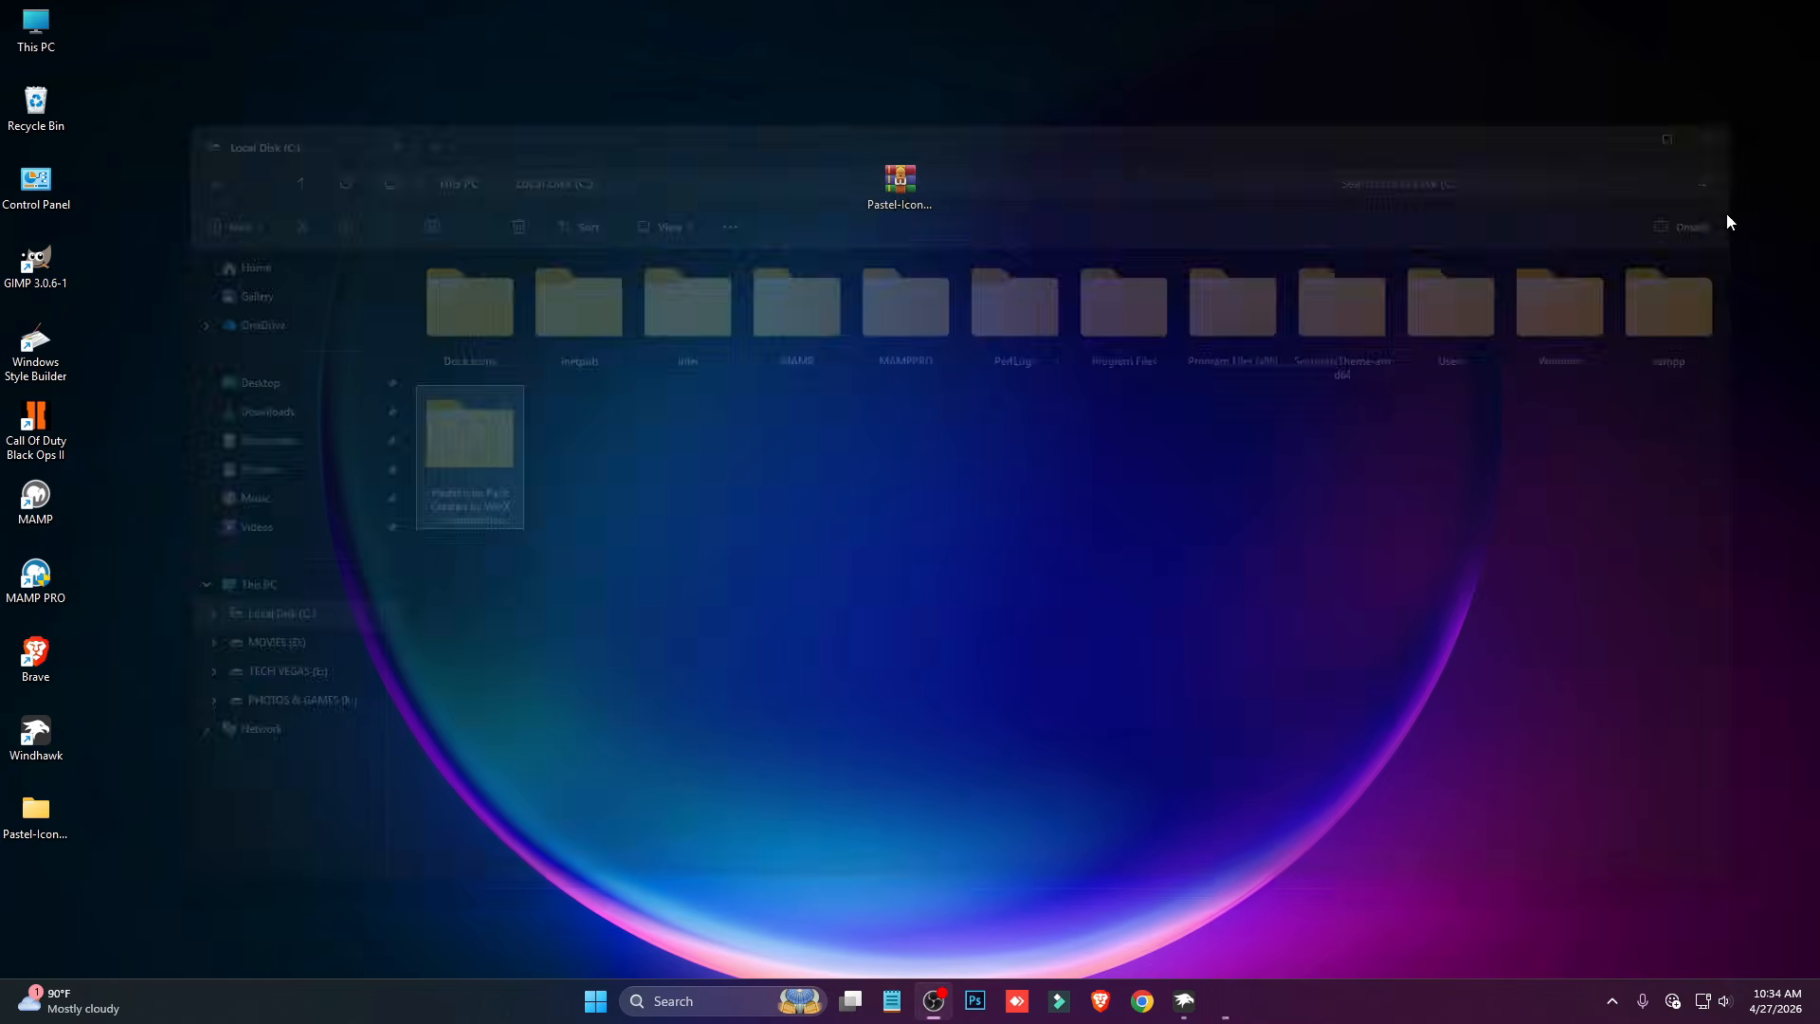
- Switch to Windhawk, set the Resource Redirect theme path to C:\Pastel Icon Pack Created by WinX Customization without quotation marks, and save the settings
{"action": "left_click", "coordinate": [1201, 1012]}
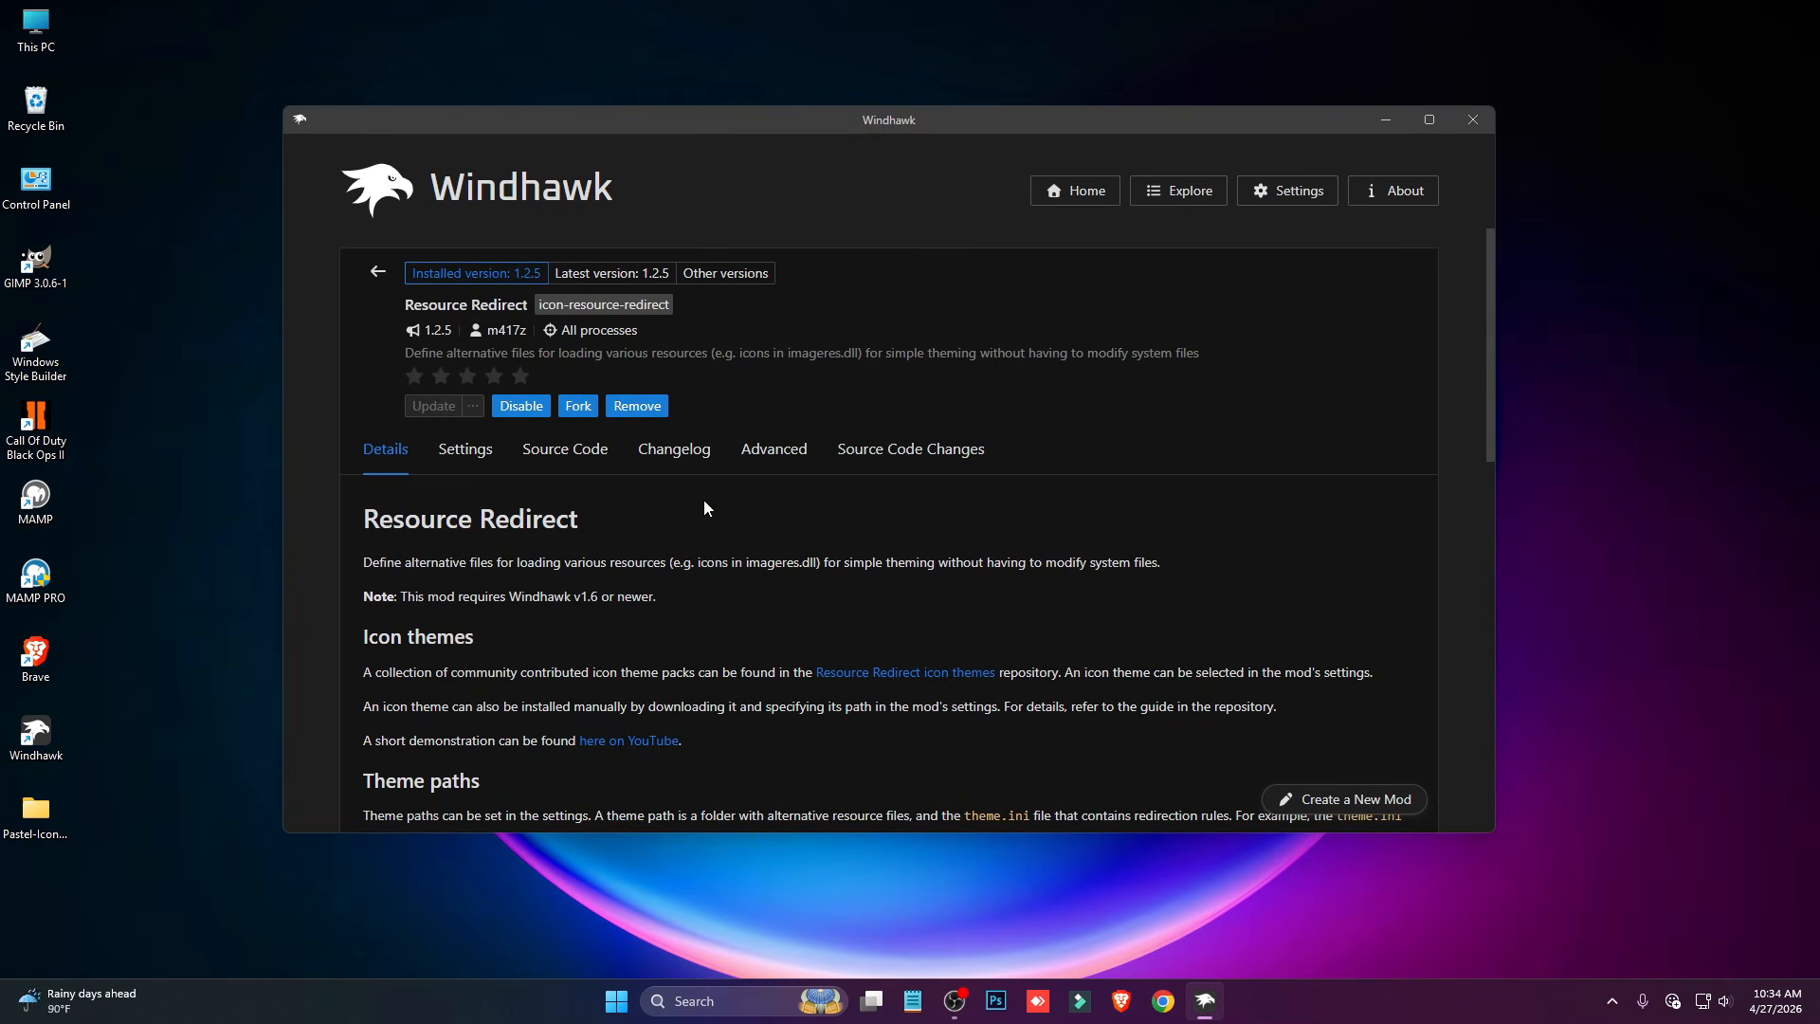
{"action": "left_click", "coordinate": [473, 464]}
{"action": "left_click", "coordinate": [497, 736]}
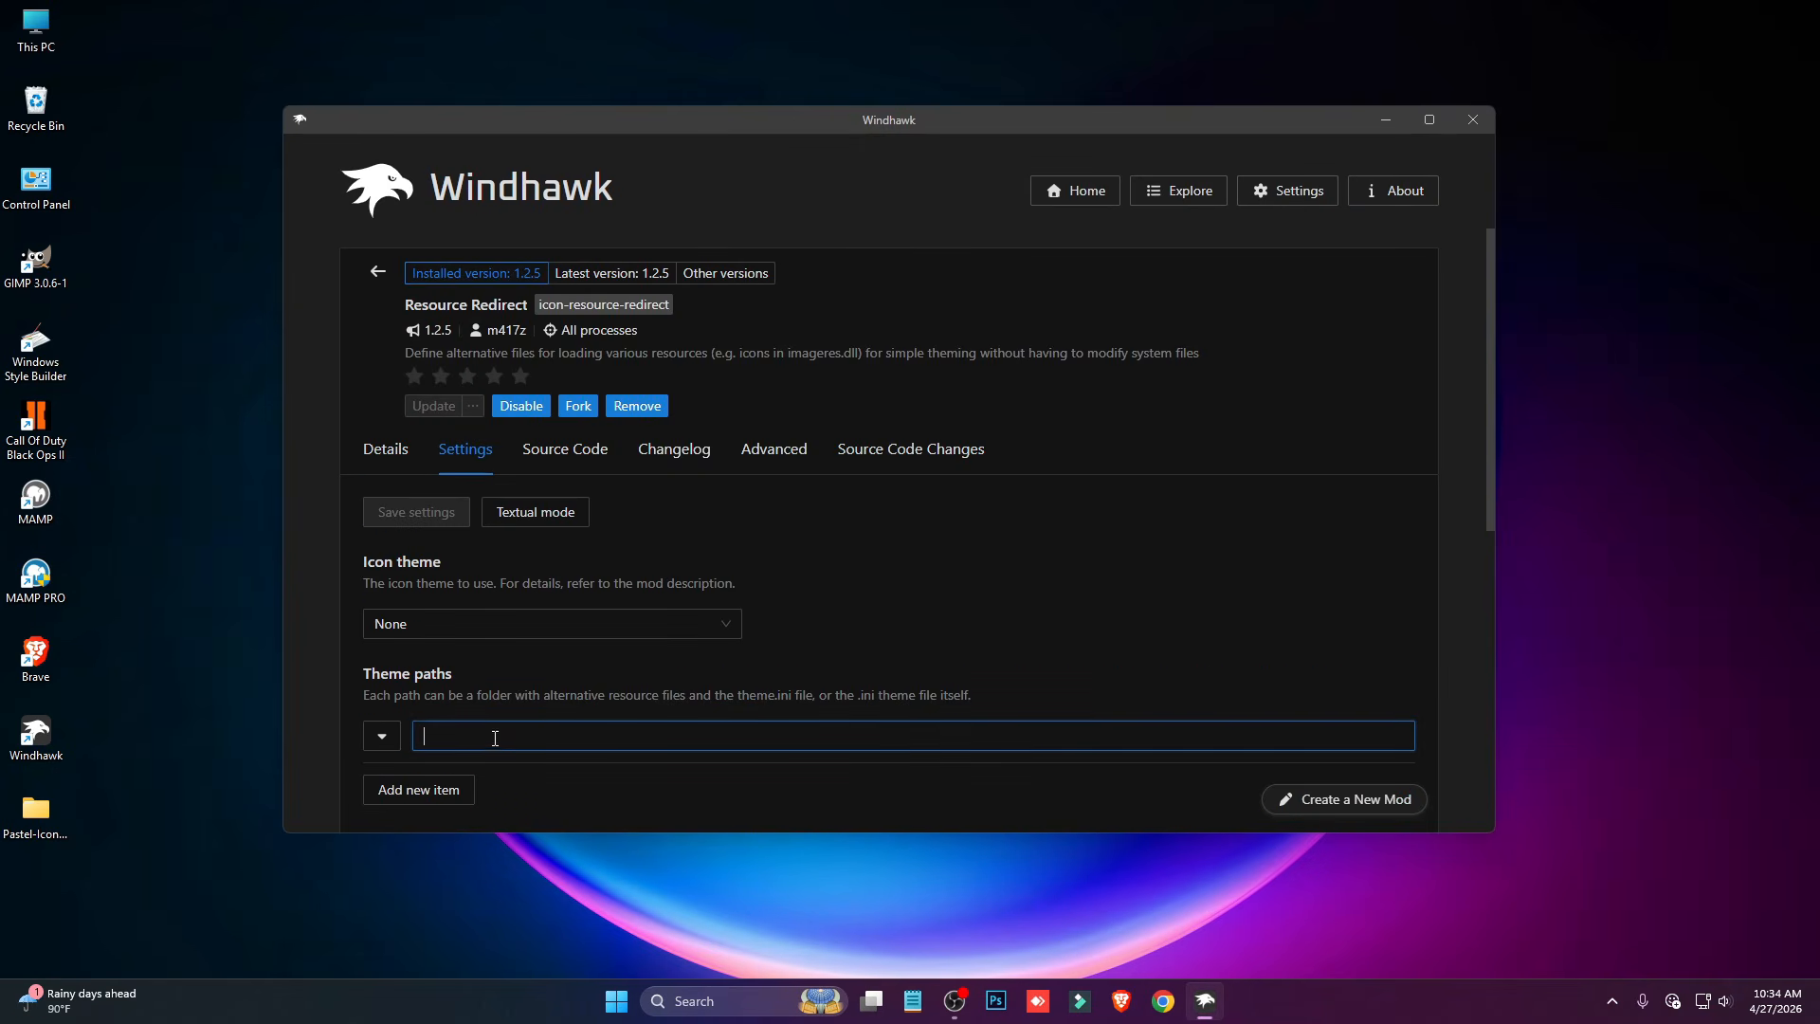
{"action": "key", "text": "ctrl+v"}
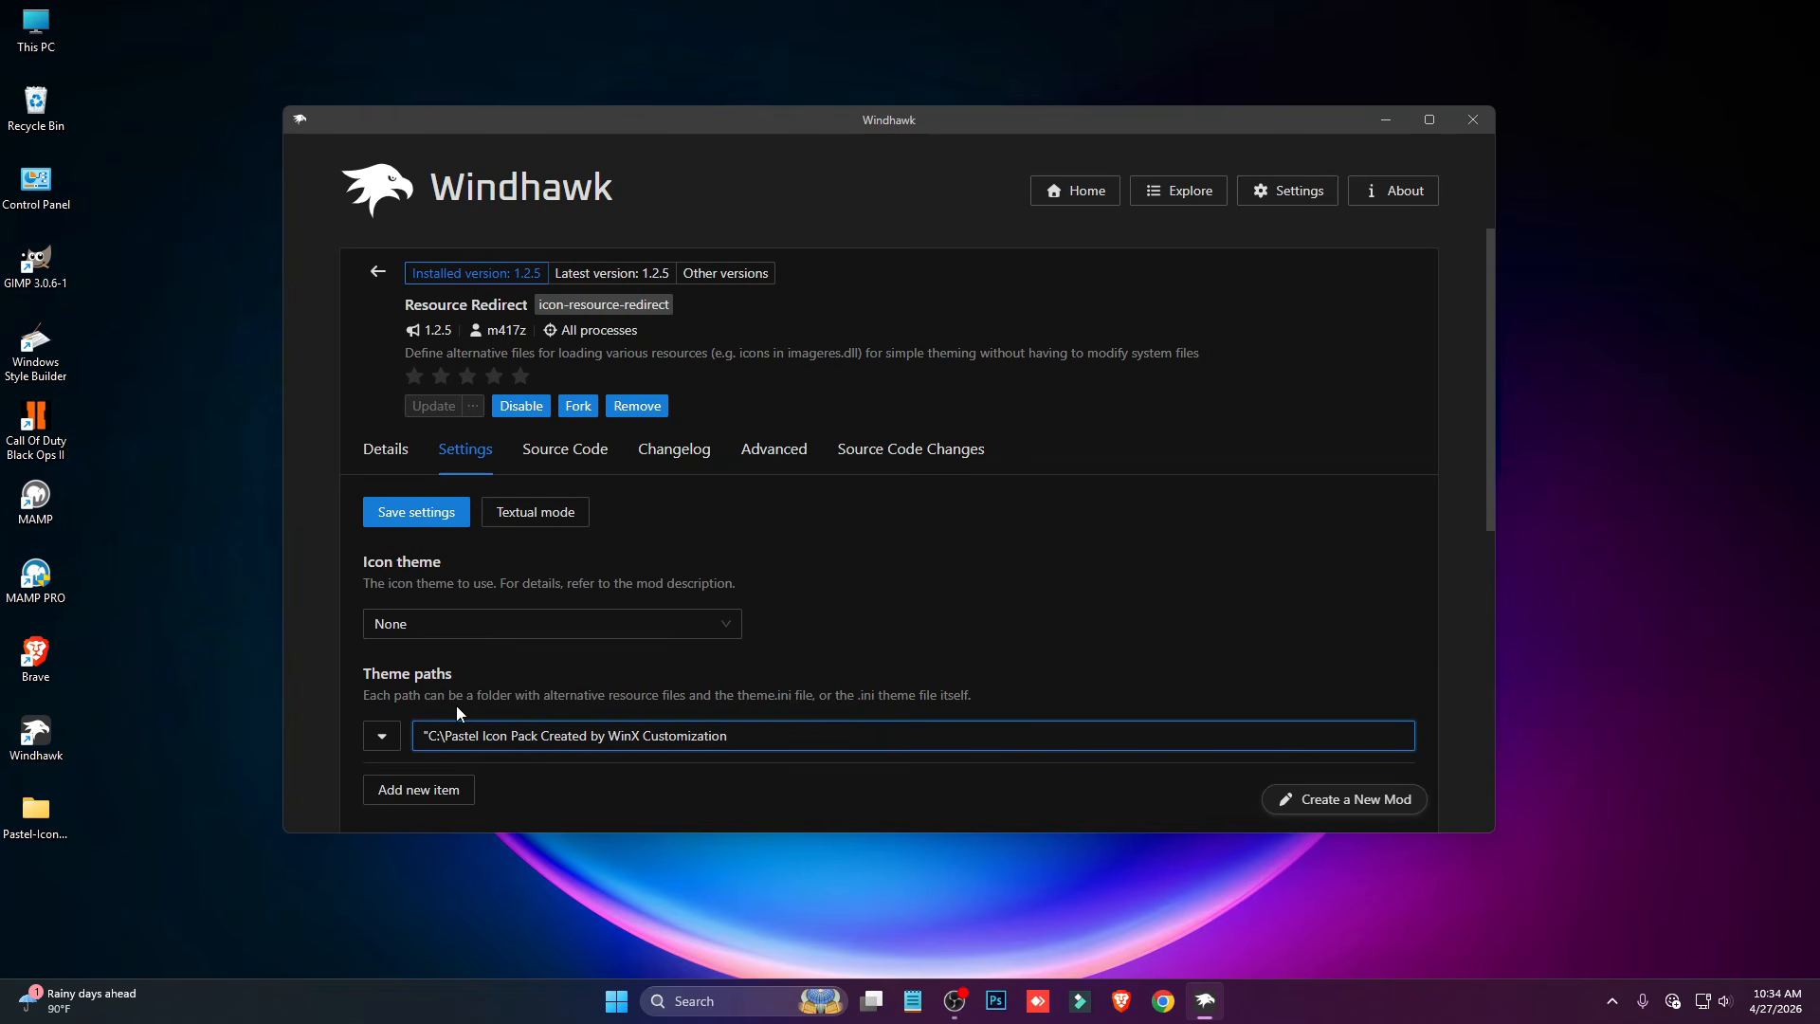
{"action": "key", "text": "BackSpace"}
{"action": "left_click", "coordinate": [450, 519]}
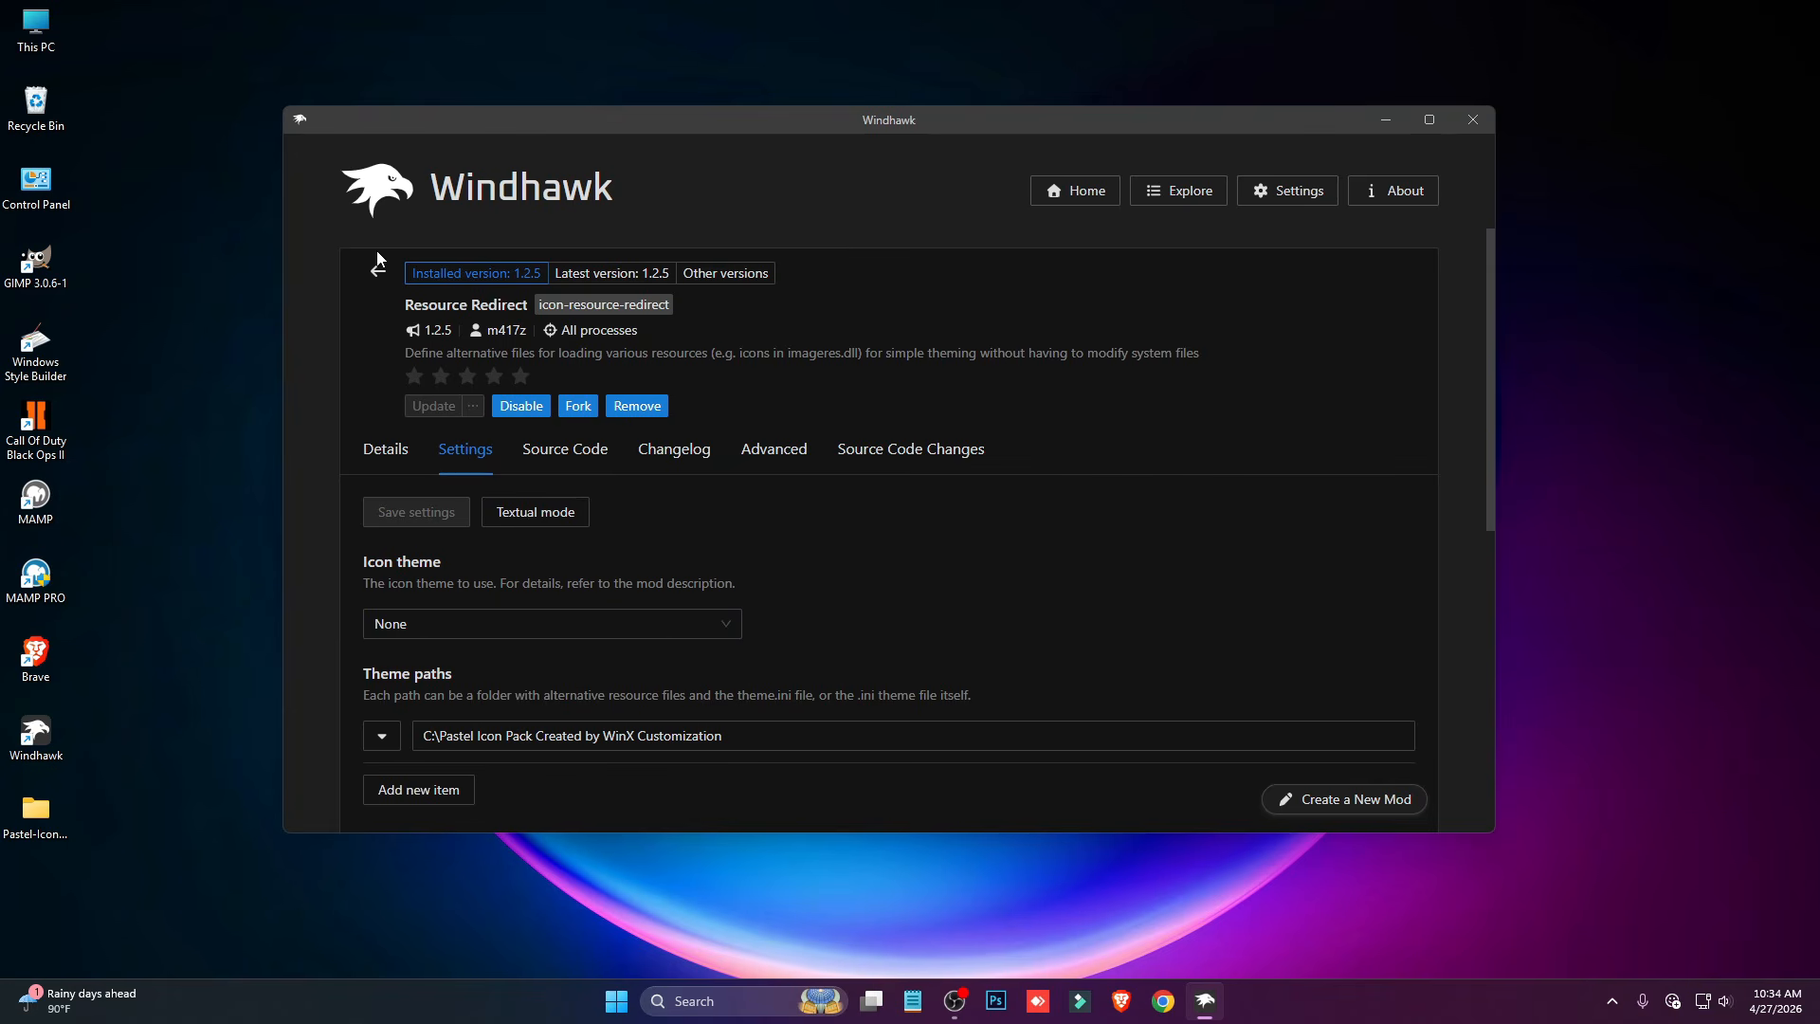
- Check the drive and folder icons in This PC and Local Disk (C:), then close File Explorer
{"action": "double_click", "coordinate": [36, 29]}
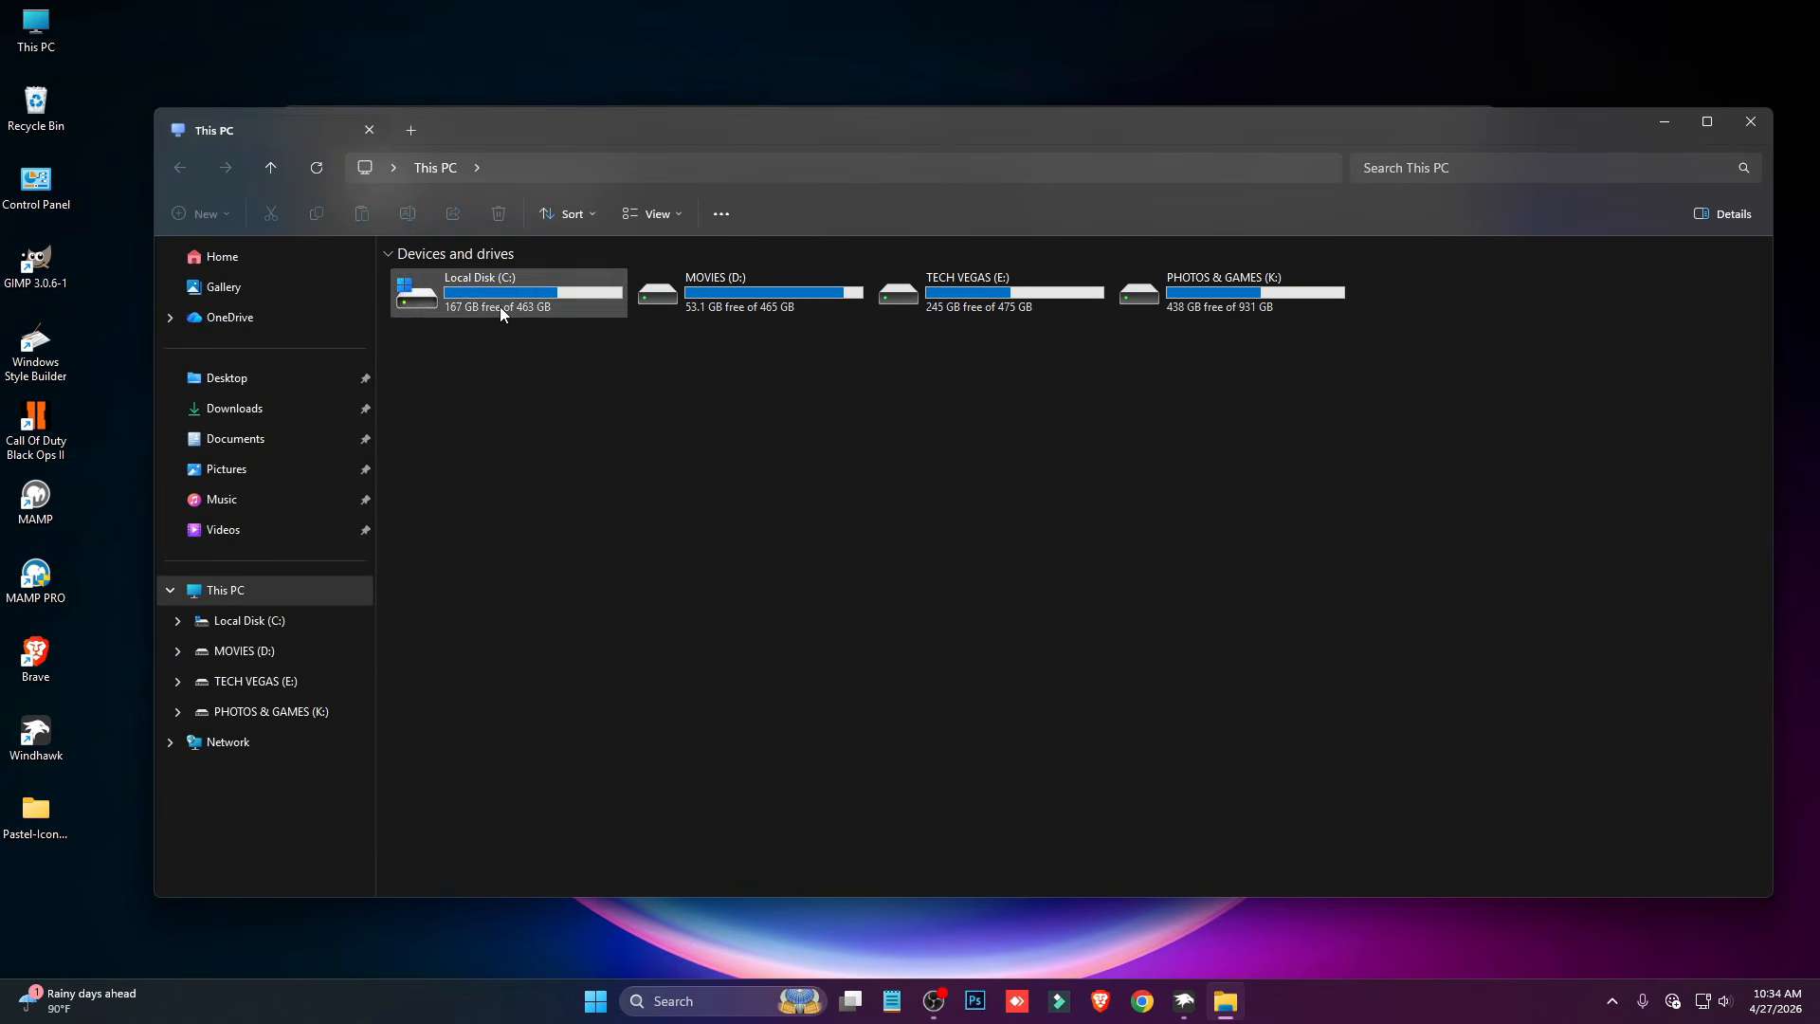
{"action": "double_click", "coordinate": [500, 313]}
{"action": "key", "text": "alt+Left"}
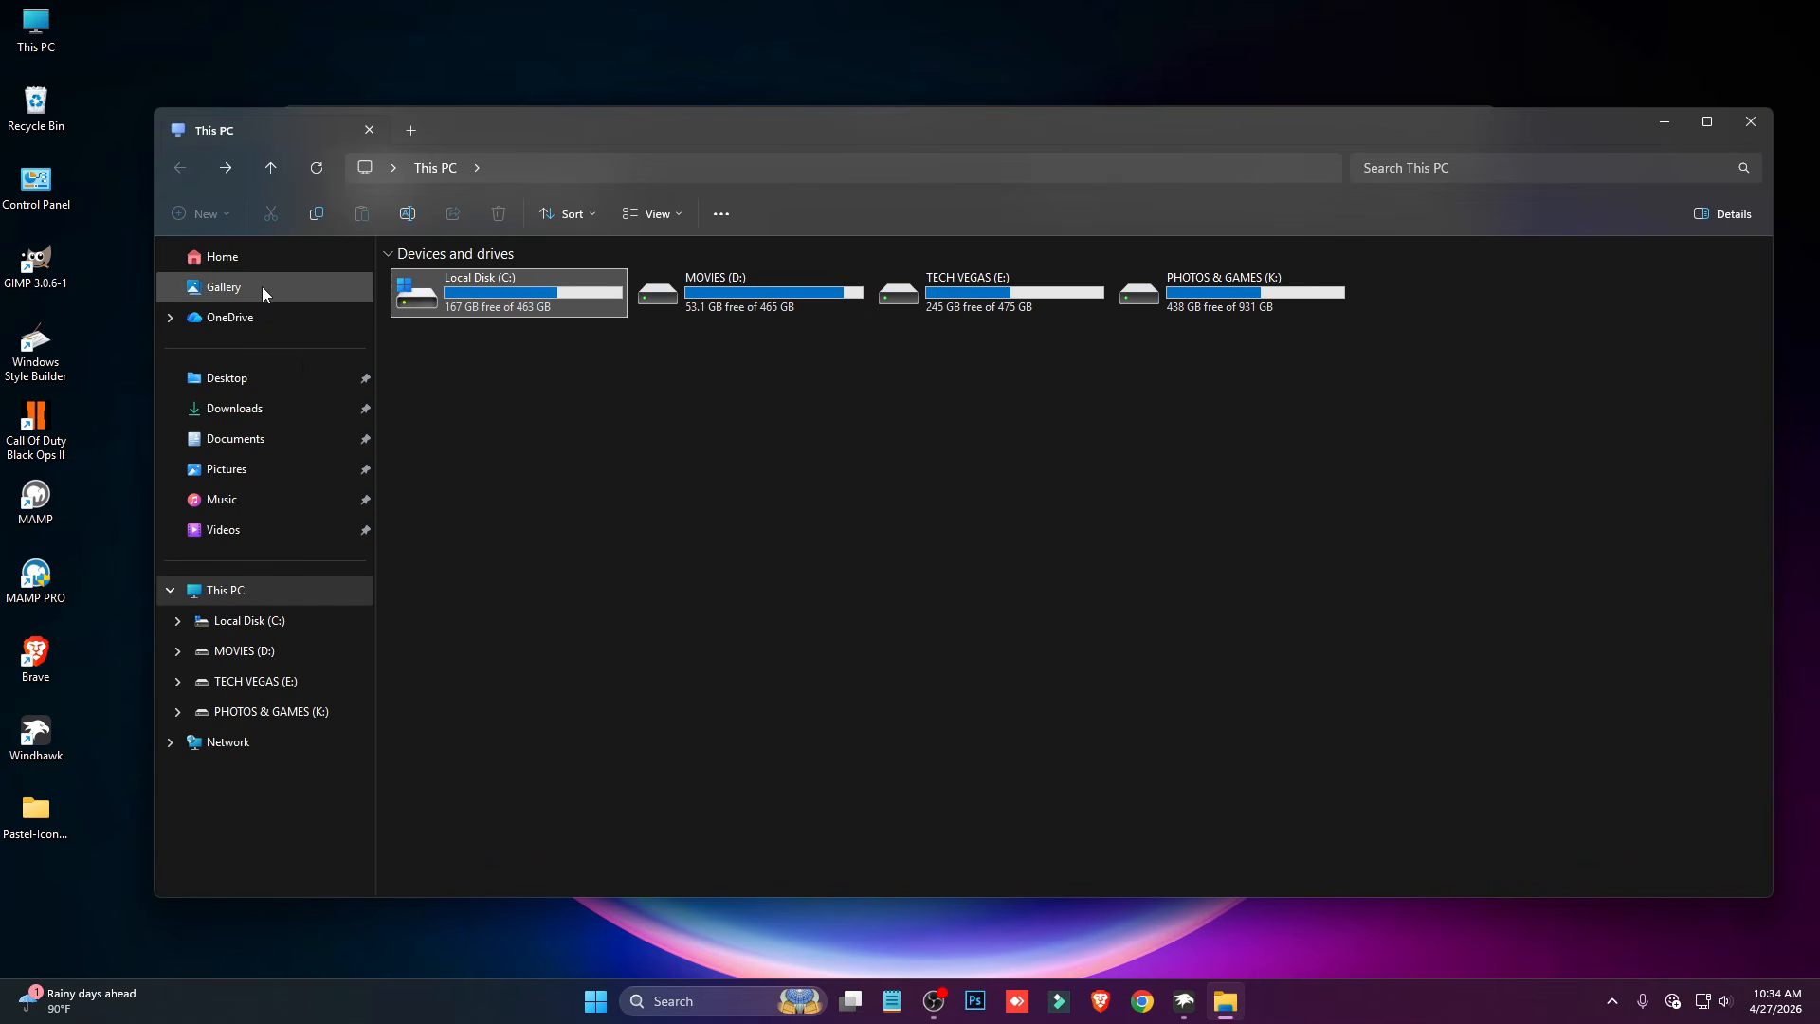
{"action": "left_click", "coordinate": [1751, 122]}
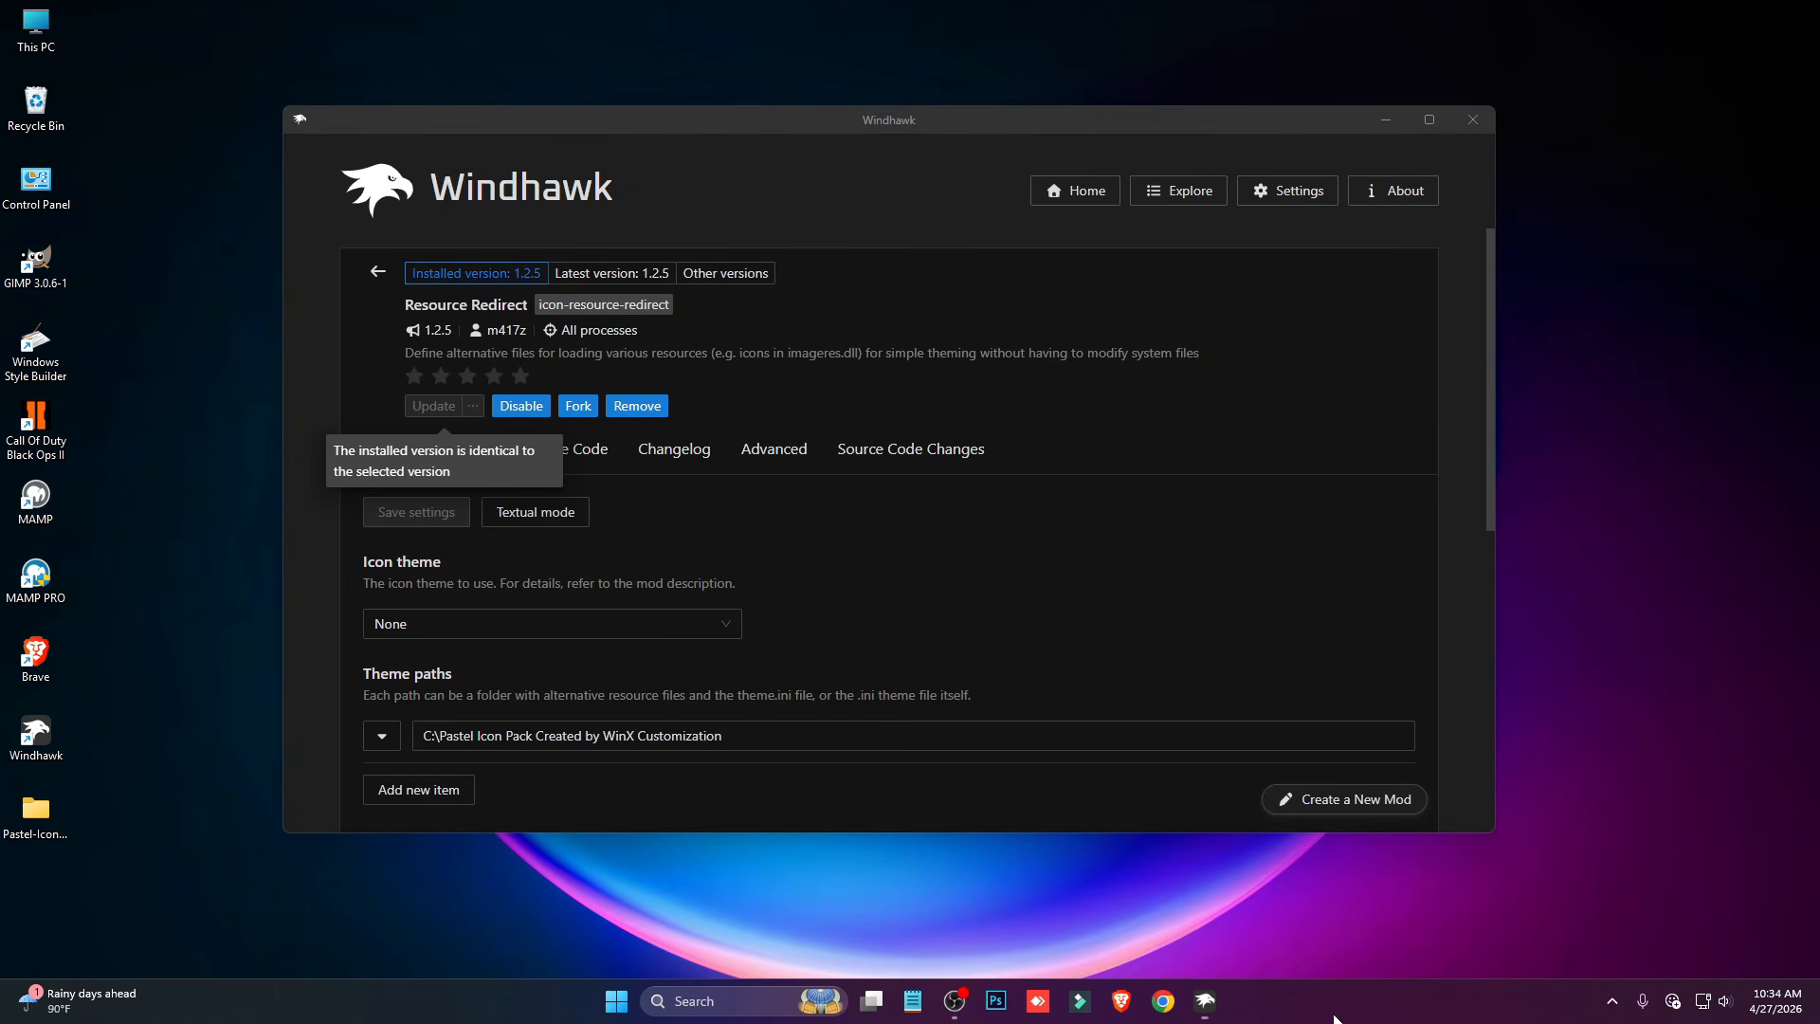
- Restart the Windows Explorer process in Task Manager and close Task Manager
{"action": "right_click", "coordinate": [1333, 1017]}
{"action": "left_click", "coordinate": [1393, 925]}
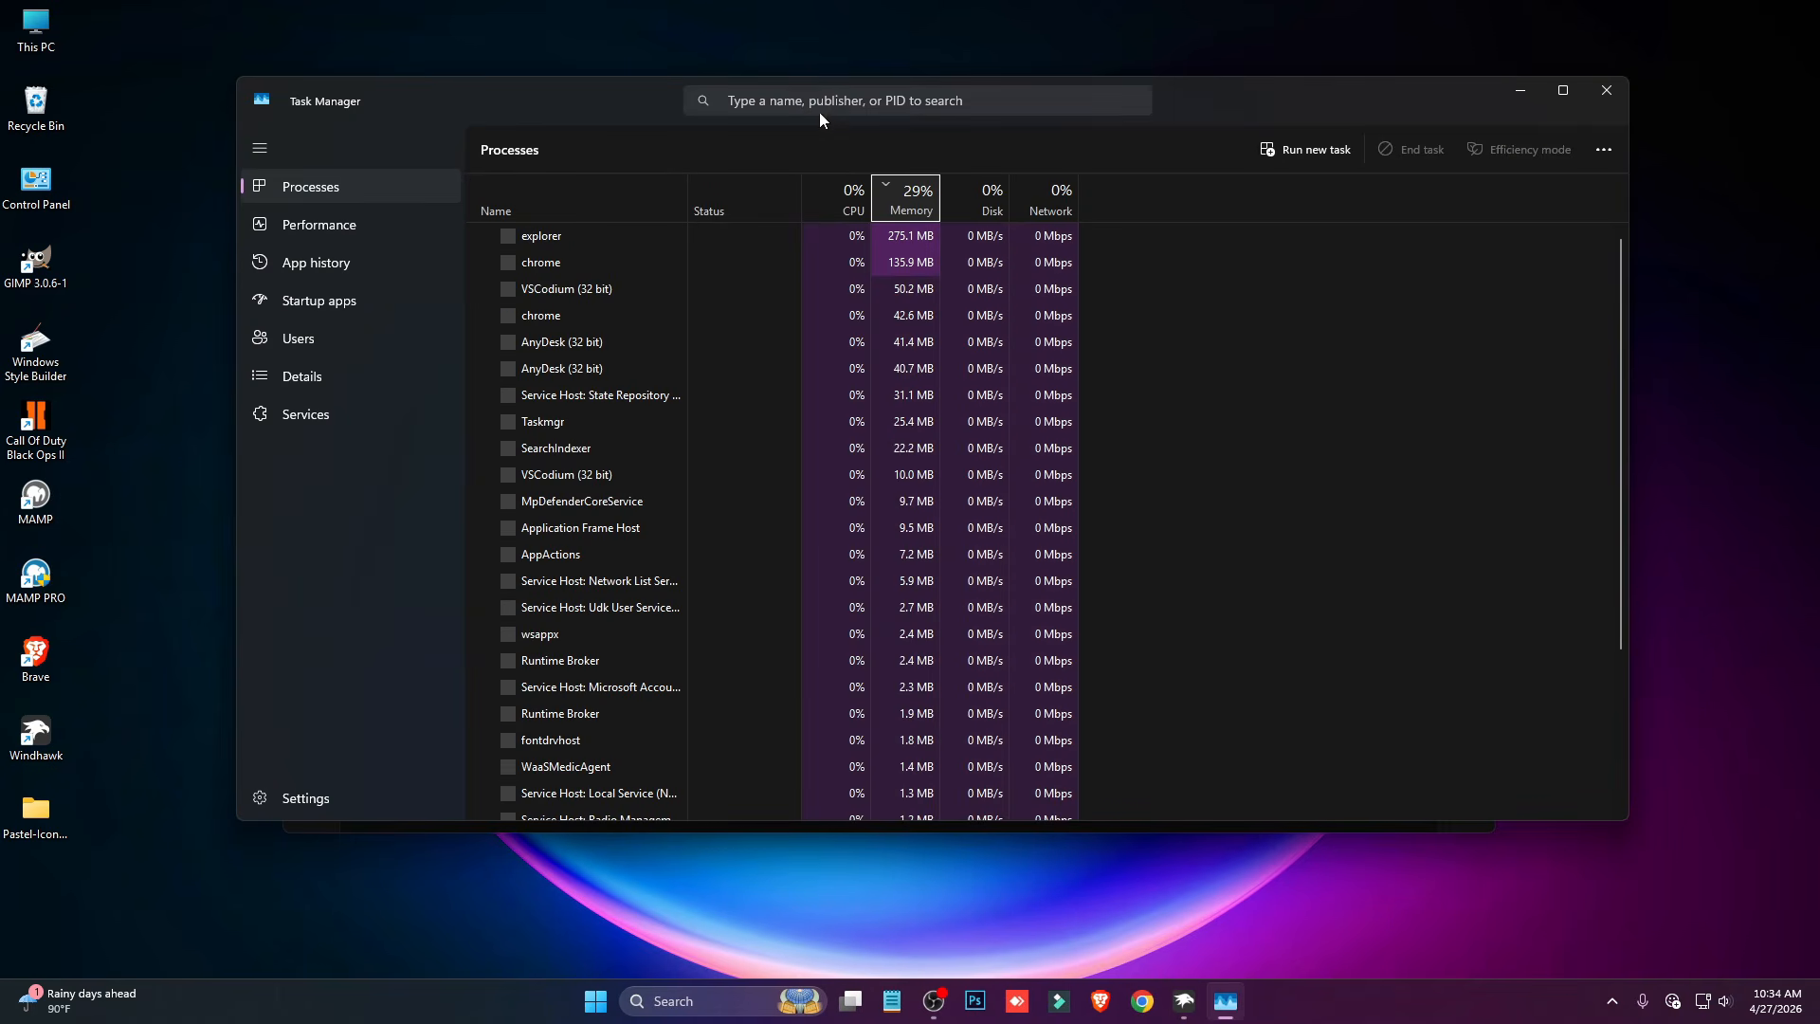
{"action": "left_click", "coordinate": [555, 264]}
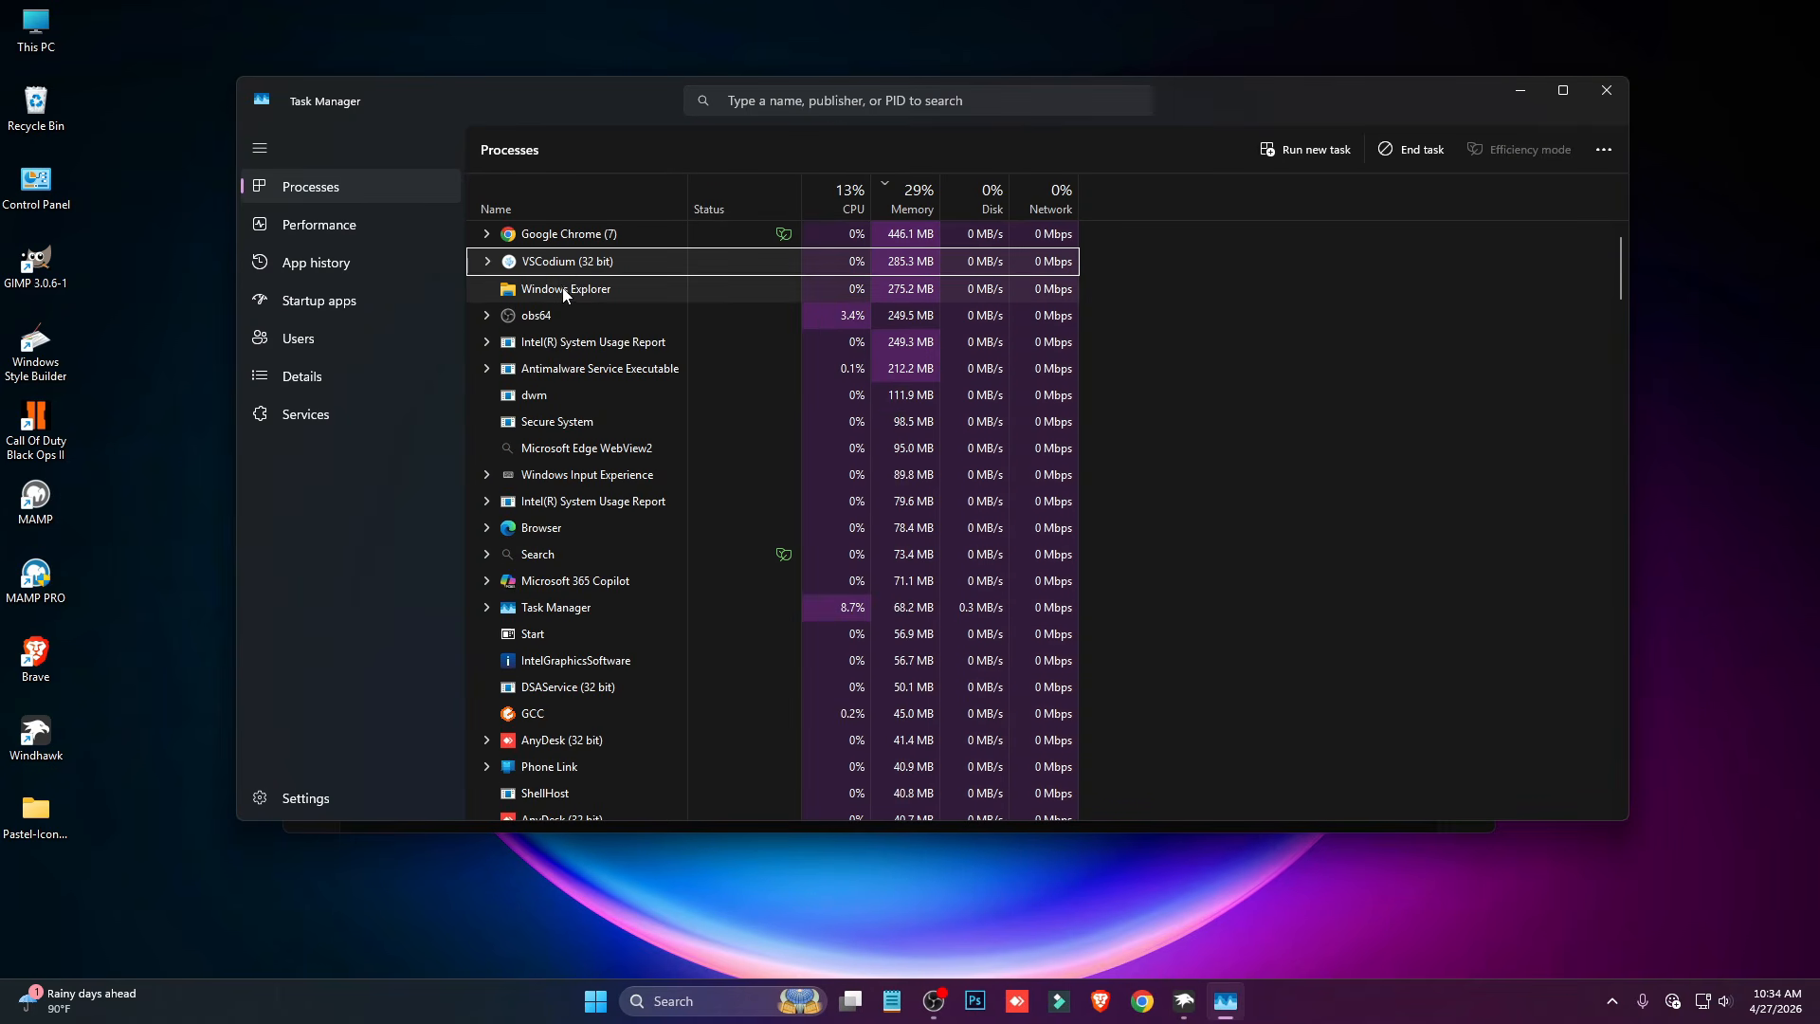
{"action": "right_click", "coordinate": [563, 288]}
{"action": "left_click", "coordinate": [621, 306]}
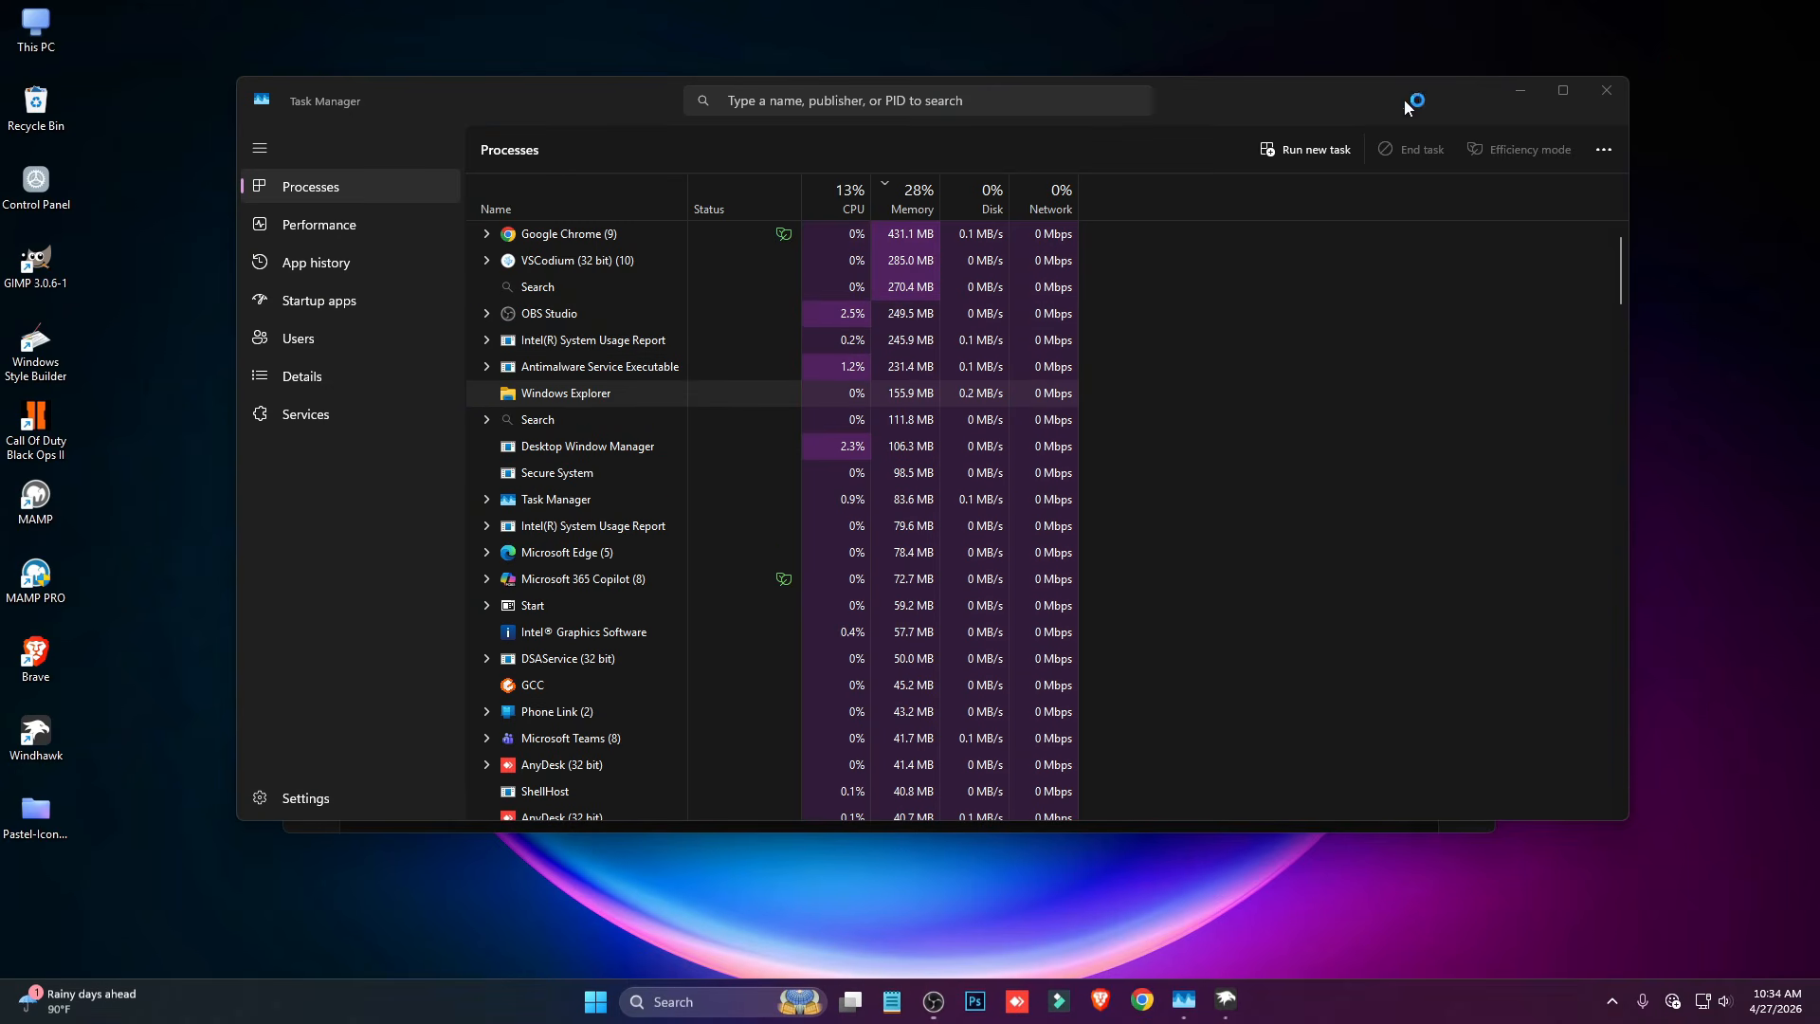
{"action": "left_click", "coordinate": [1606, 89]}
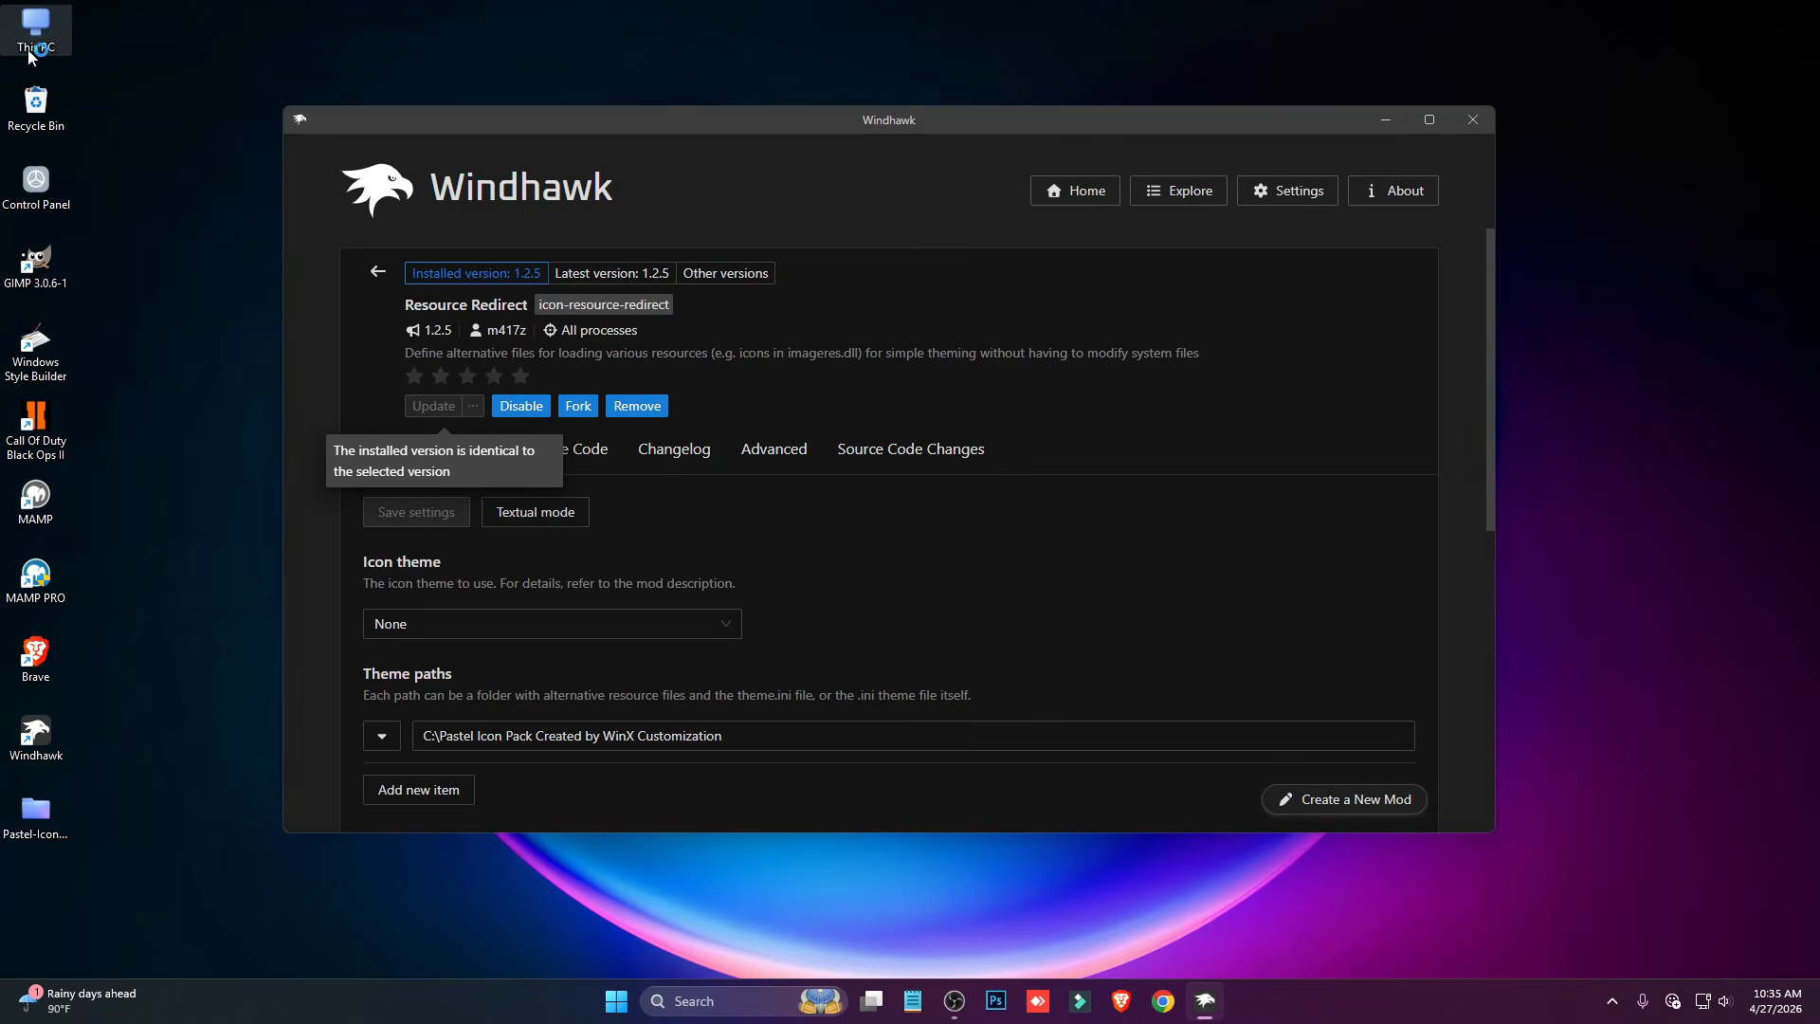
- Examine the folder icons in Local Disk (C:) with Windows Explorer restarted and close the window
{"action": "double_click", "coordinate": [32, 38]}
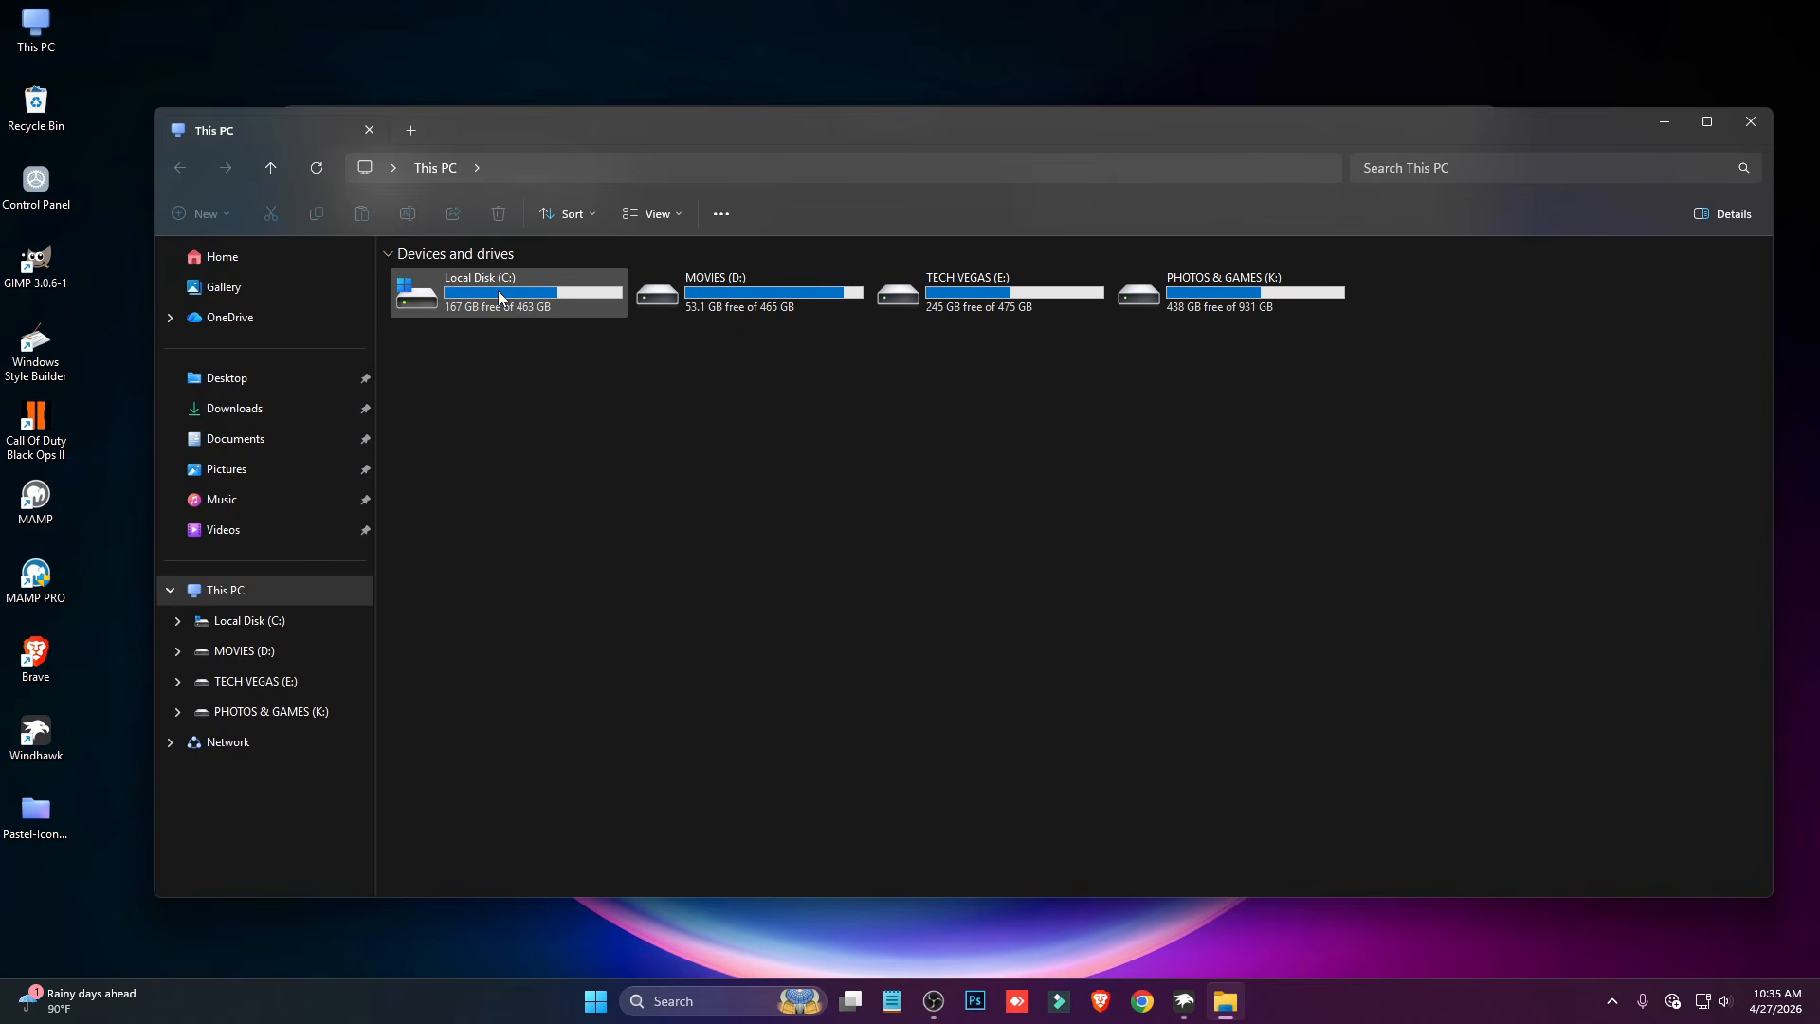
{"action": "double_click", "coordinate": [499, 296]}
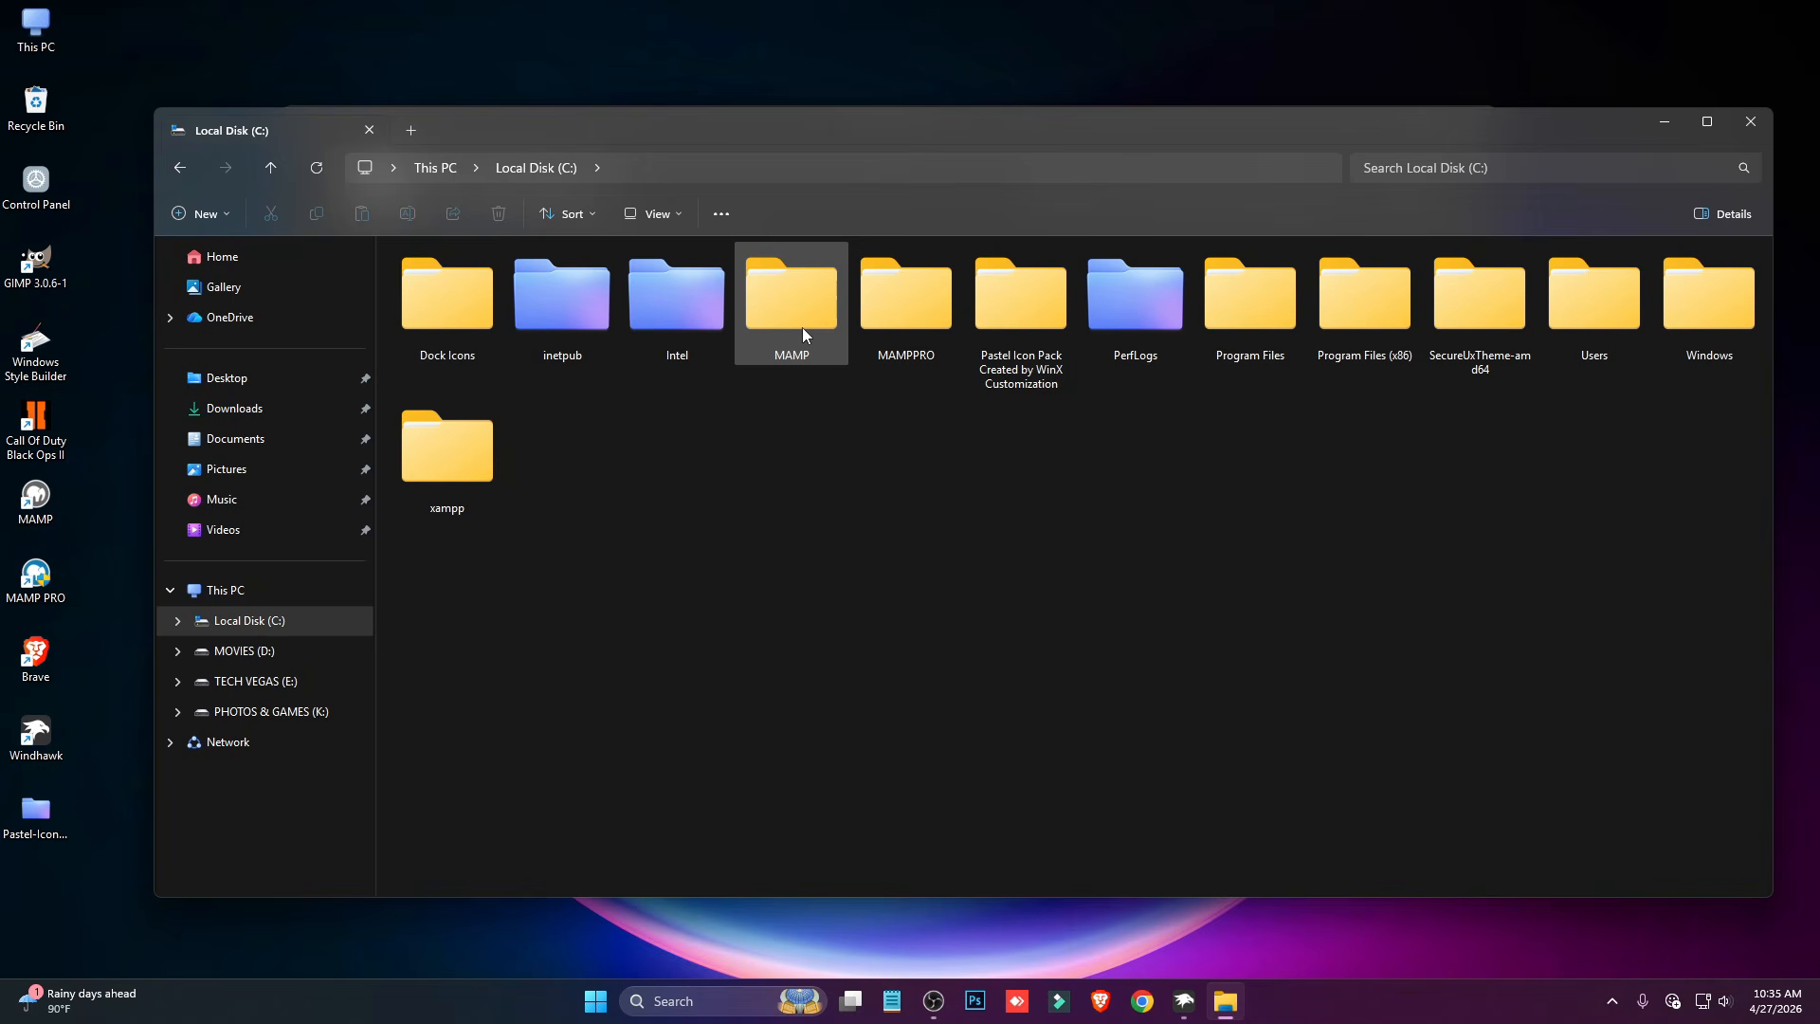
{"action": "left_click", "coordinate": [1751, 121]}
- Show the desktop and run the Disable_folder_thumbnail_previews (1) script as administrator
{"action": "key", "text": "super+d"}
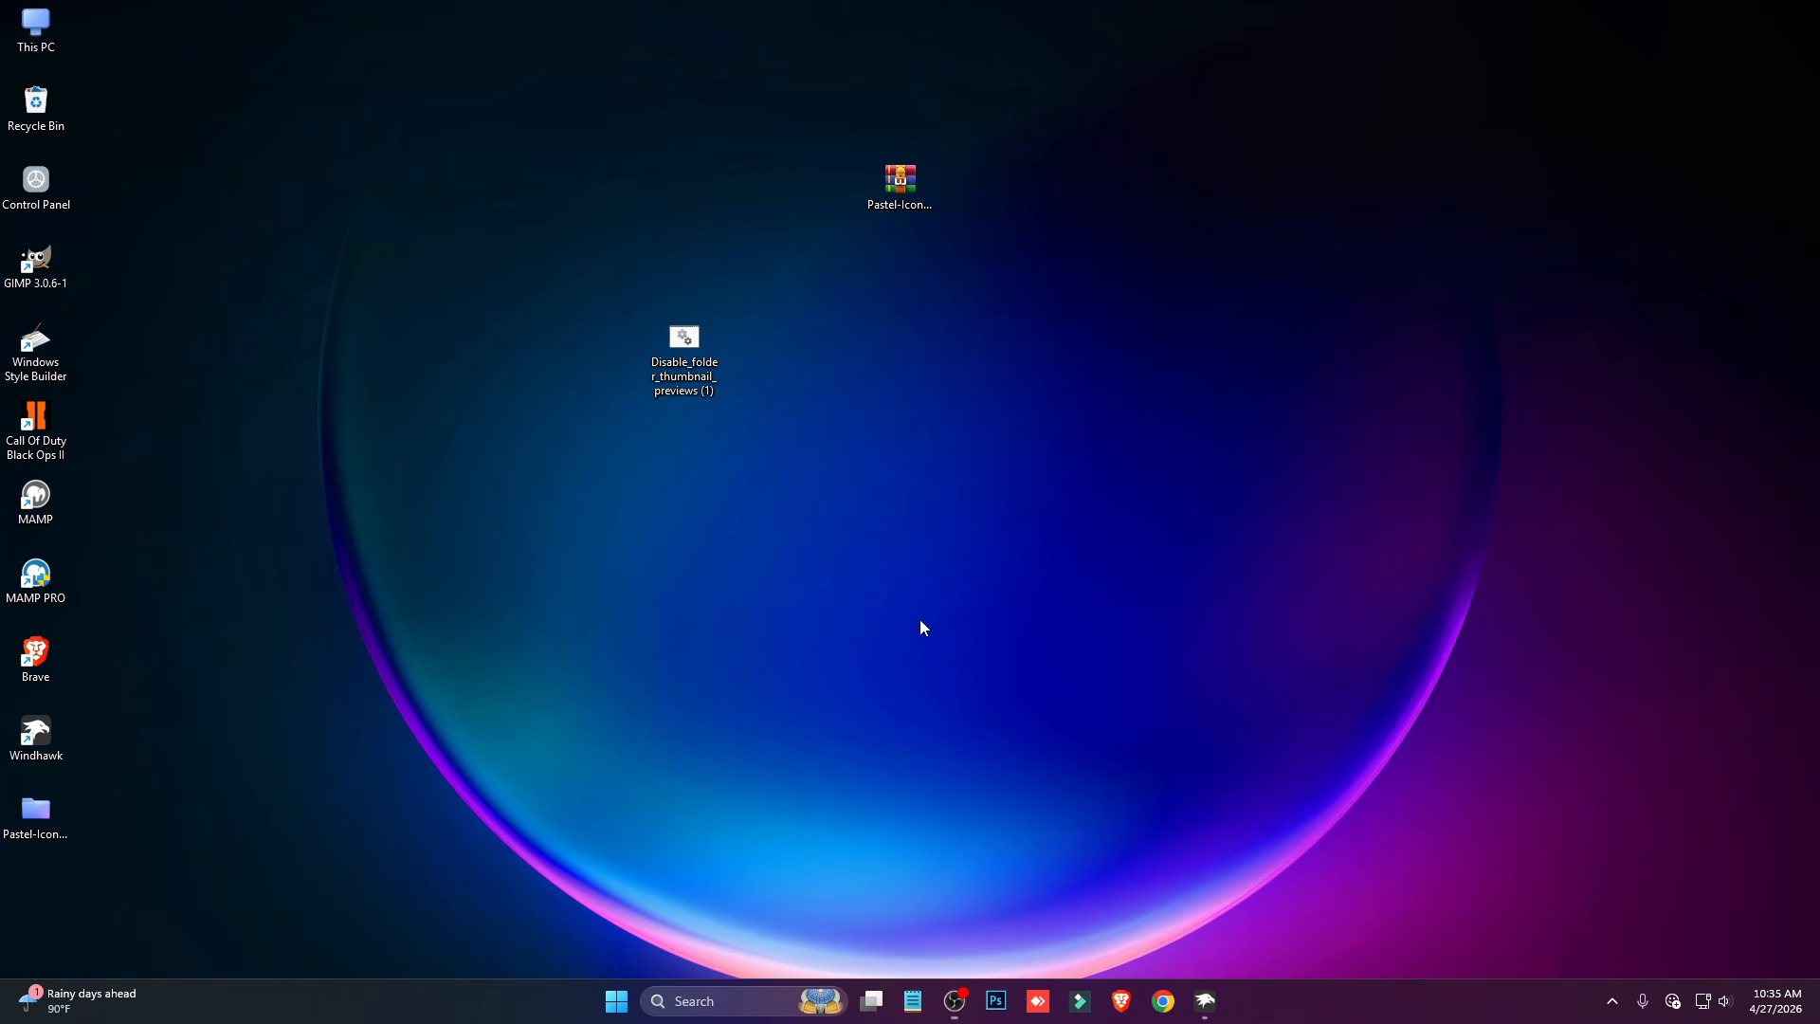
{"action": "right_click", "coordinate": [690, 341]}
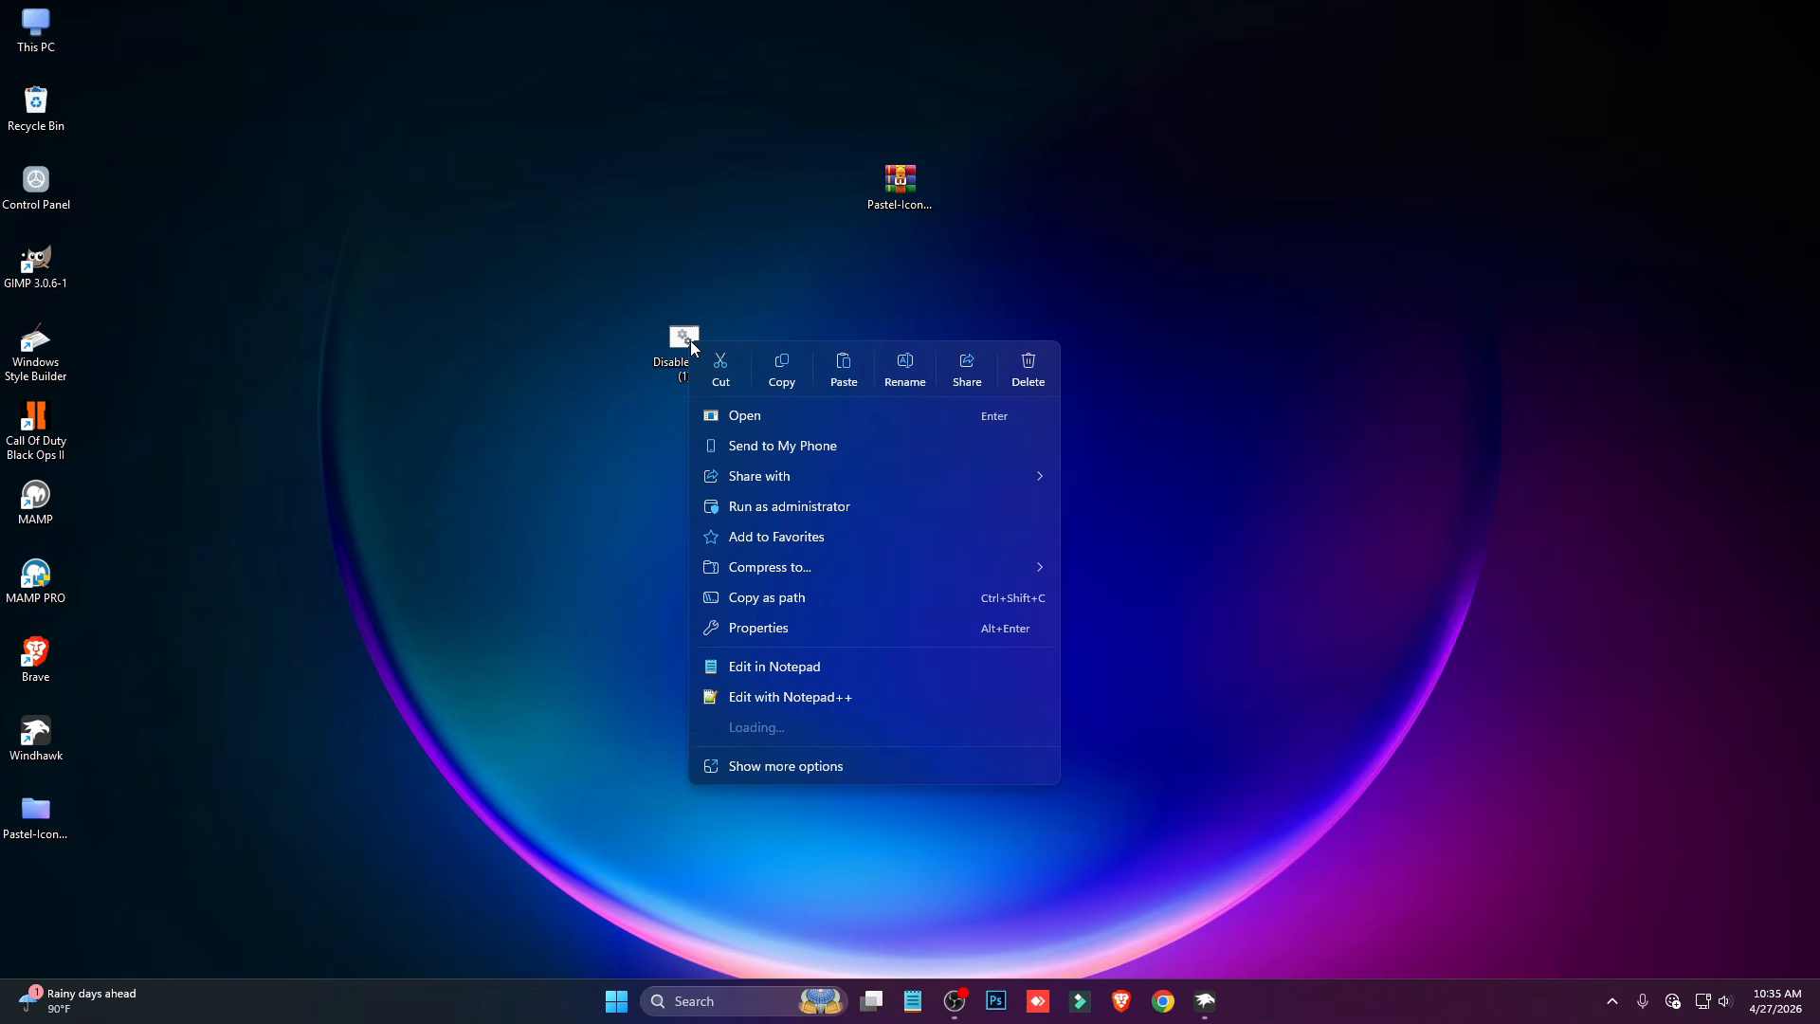
{"action": "left_click", "coordinate": [798, 509]}
{"action": "left_click", "coordinate": [953, 526]}
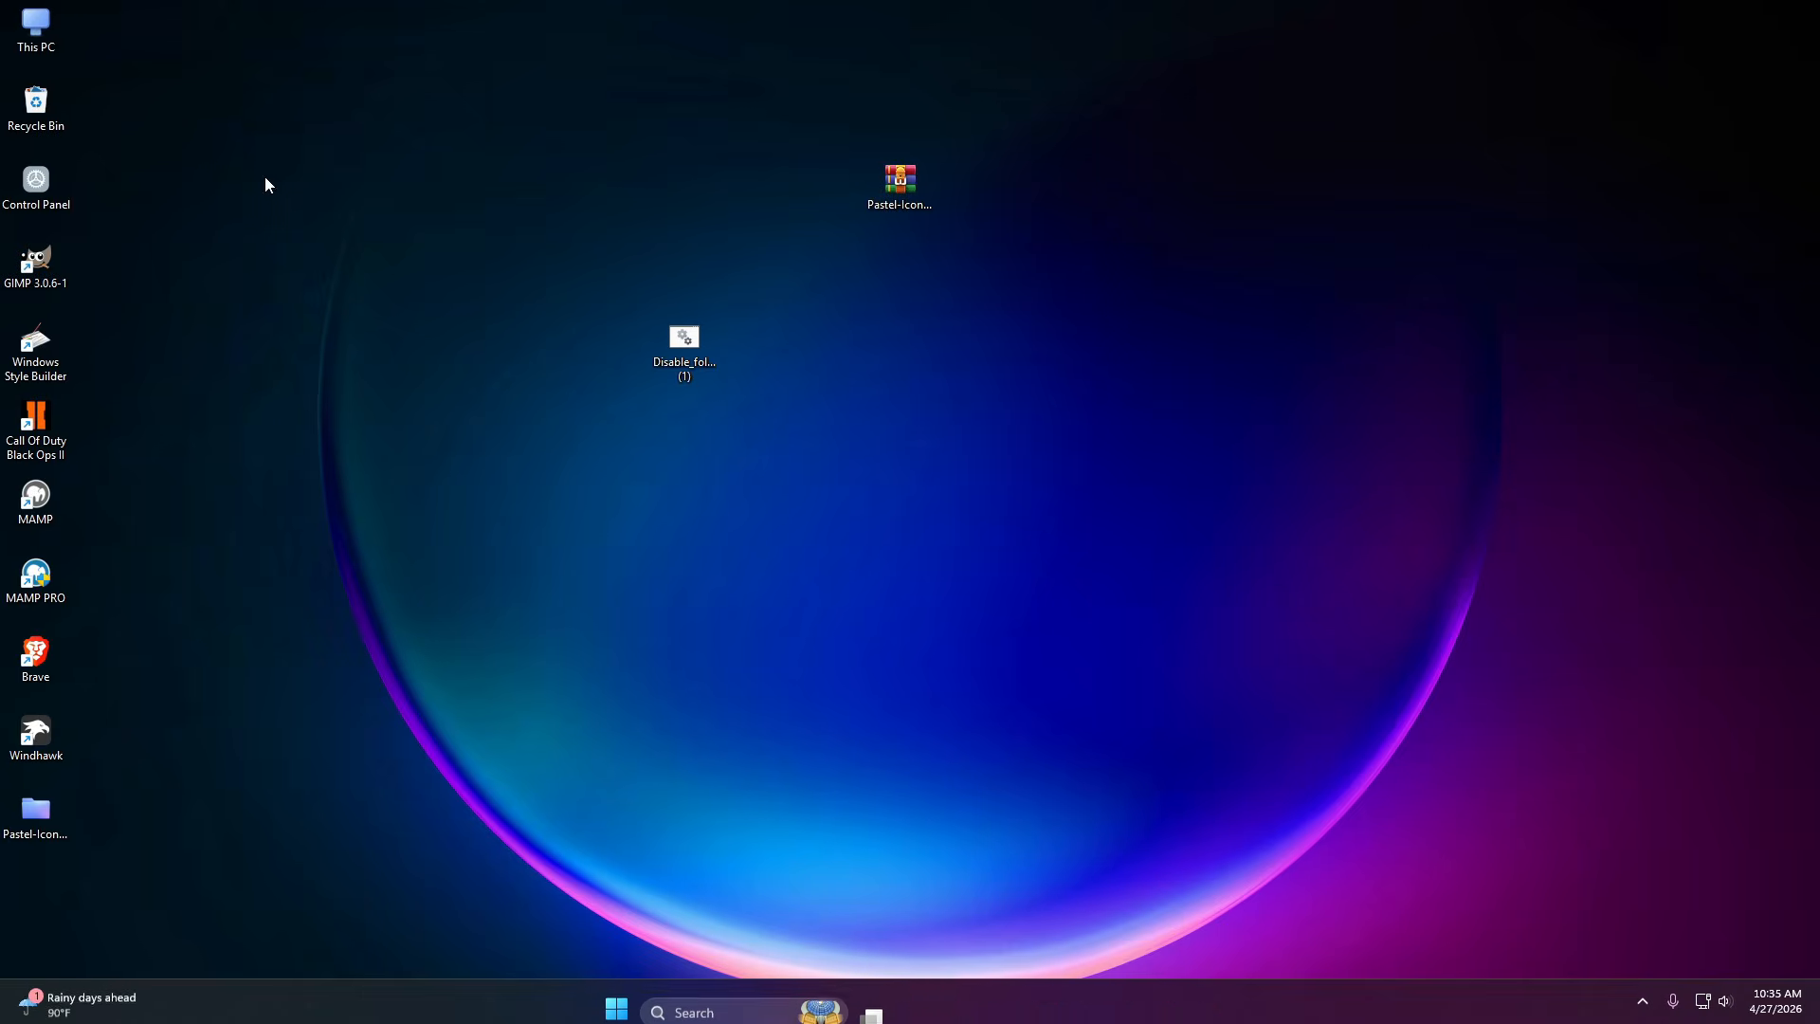
- Inspect the folder icons in Local Disk (C:) with folder thumbnail previews disabled
{"action": "double_click", "coordinate": [36, 23]}
{"action": "double_click", "coordinate": [526, 299]}
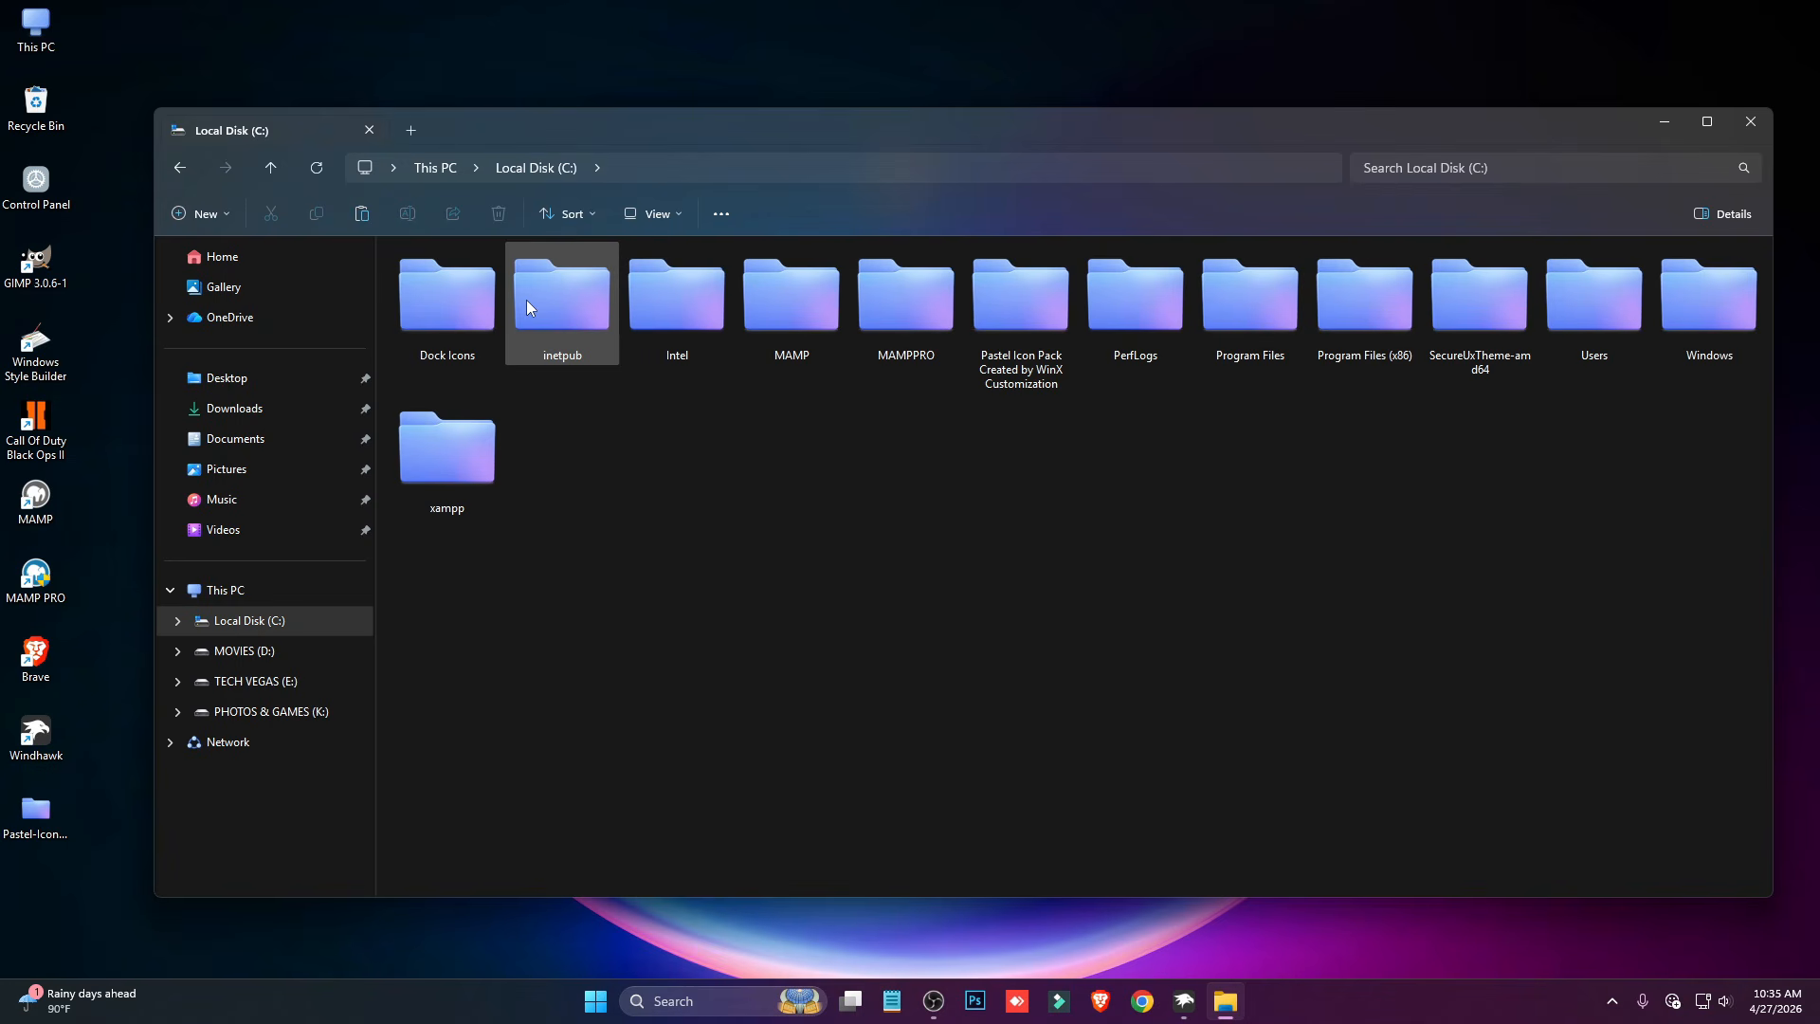
{"action": "left_click", "coordinate": [1386, 642]}
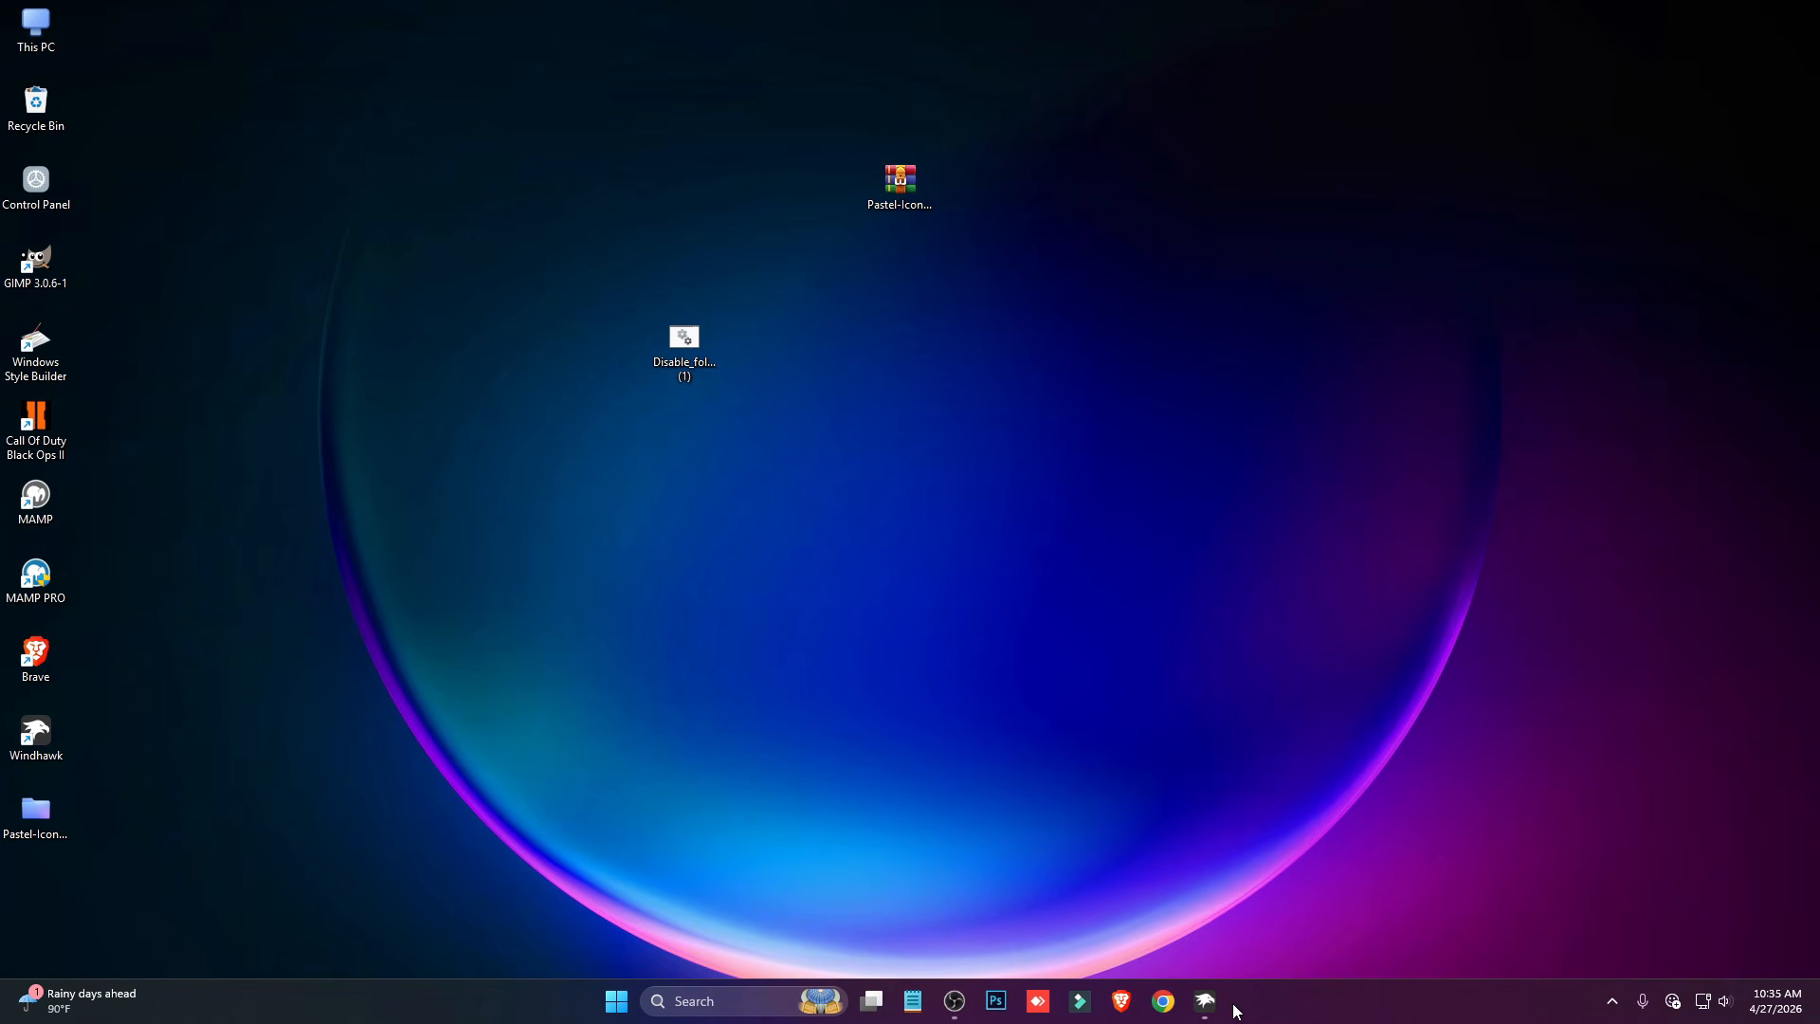
- Return to Windhawk, search the mods for "tra", install Translucent Windows accepting the risk, and open This PC
{"action": "left_click", "coordinate": [1204, 1001]}
{"action": "left_click", "coordinate": [377, 272]}
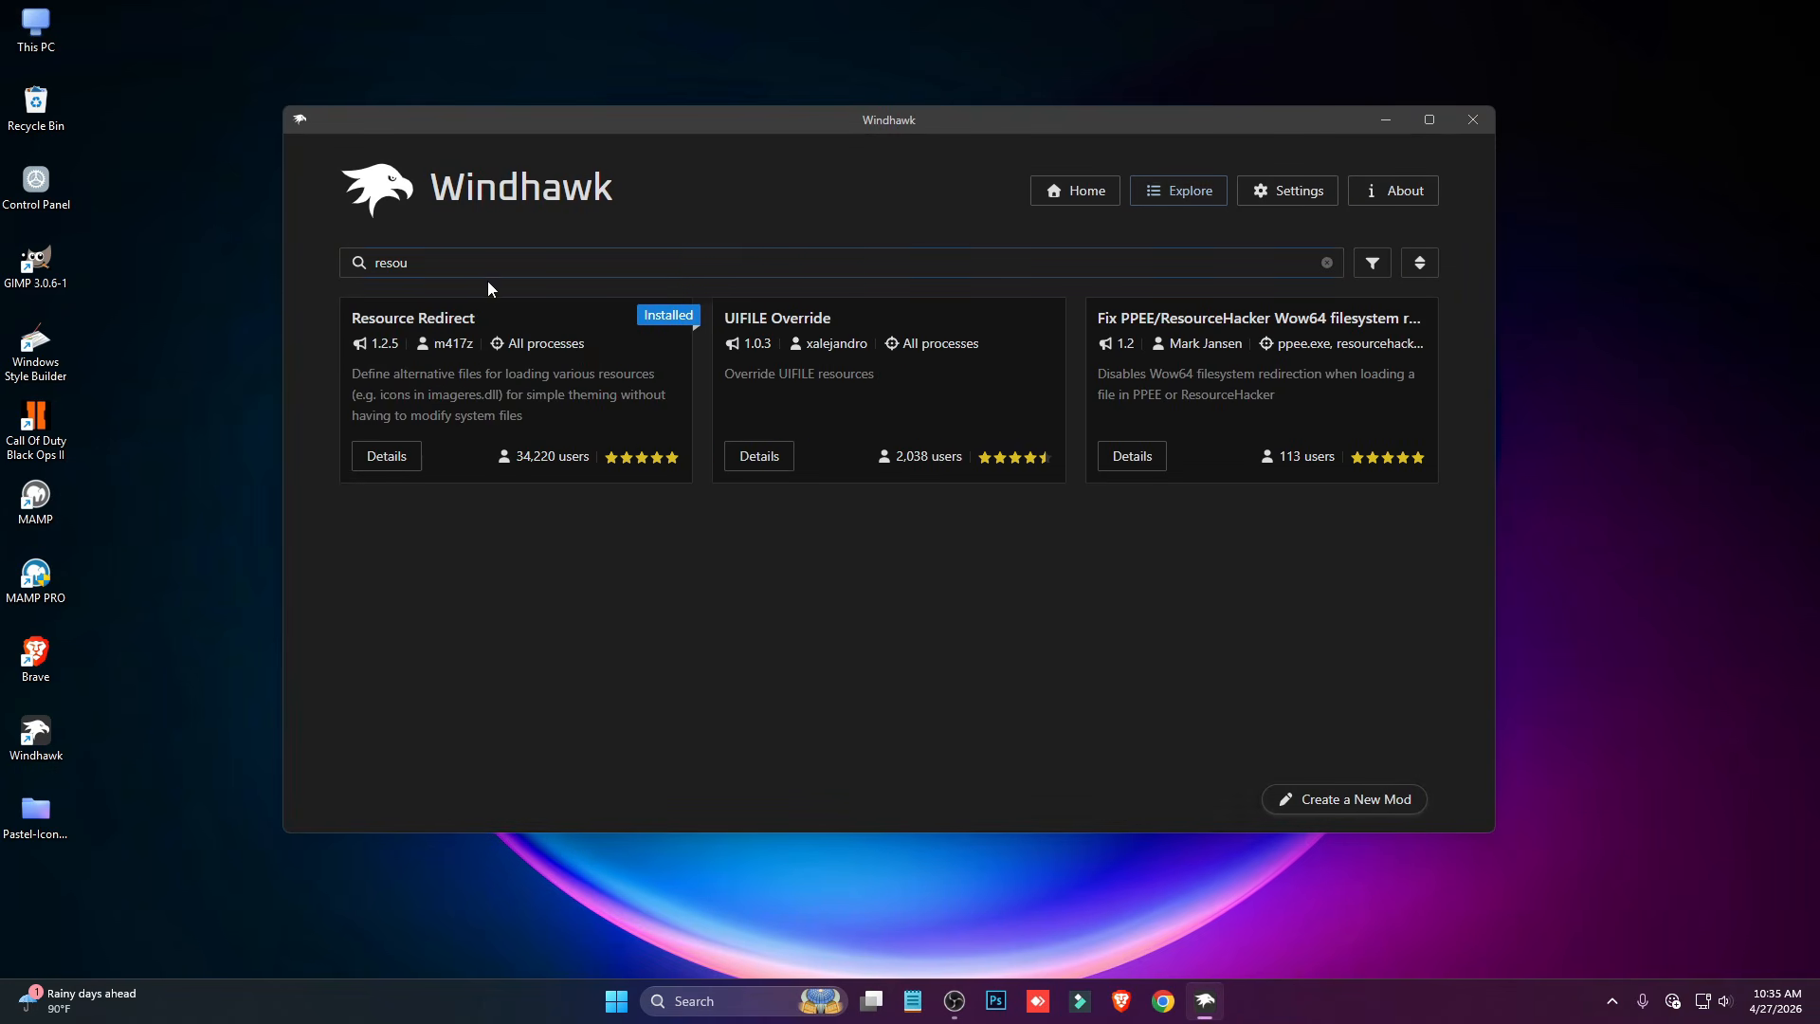
{"action": "left_click_drag", "start_coordinate": [415, 272], "coordinate": [322, 267]}
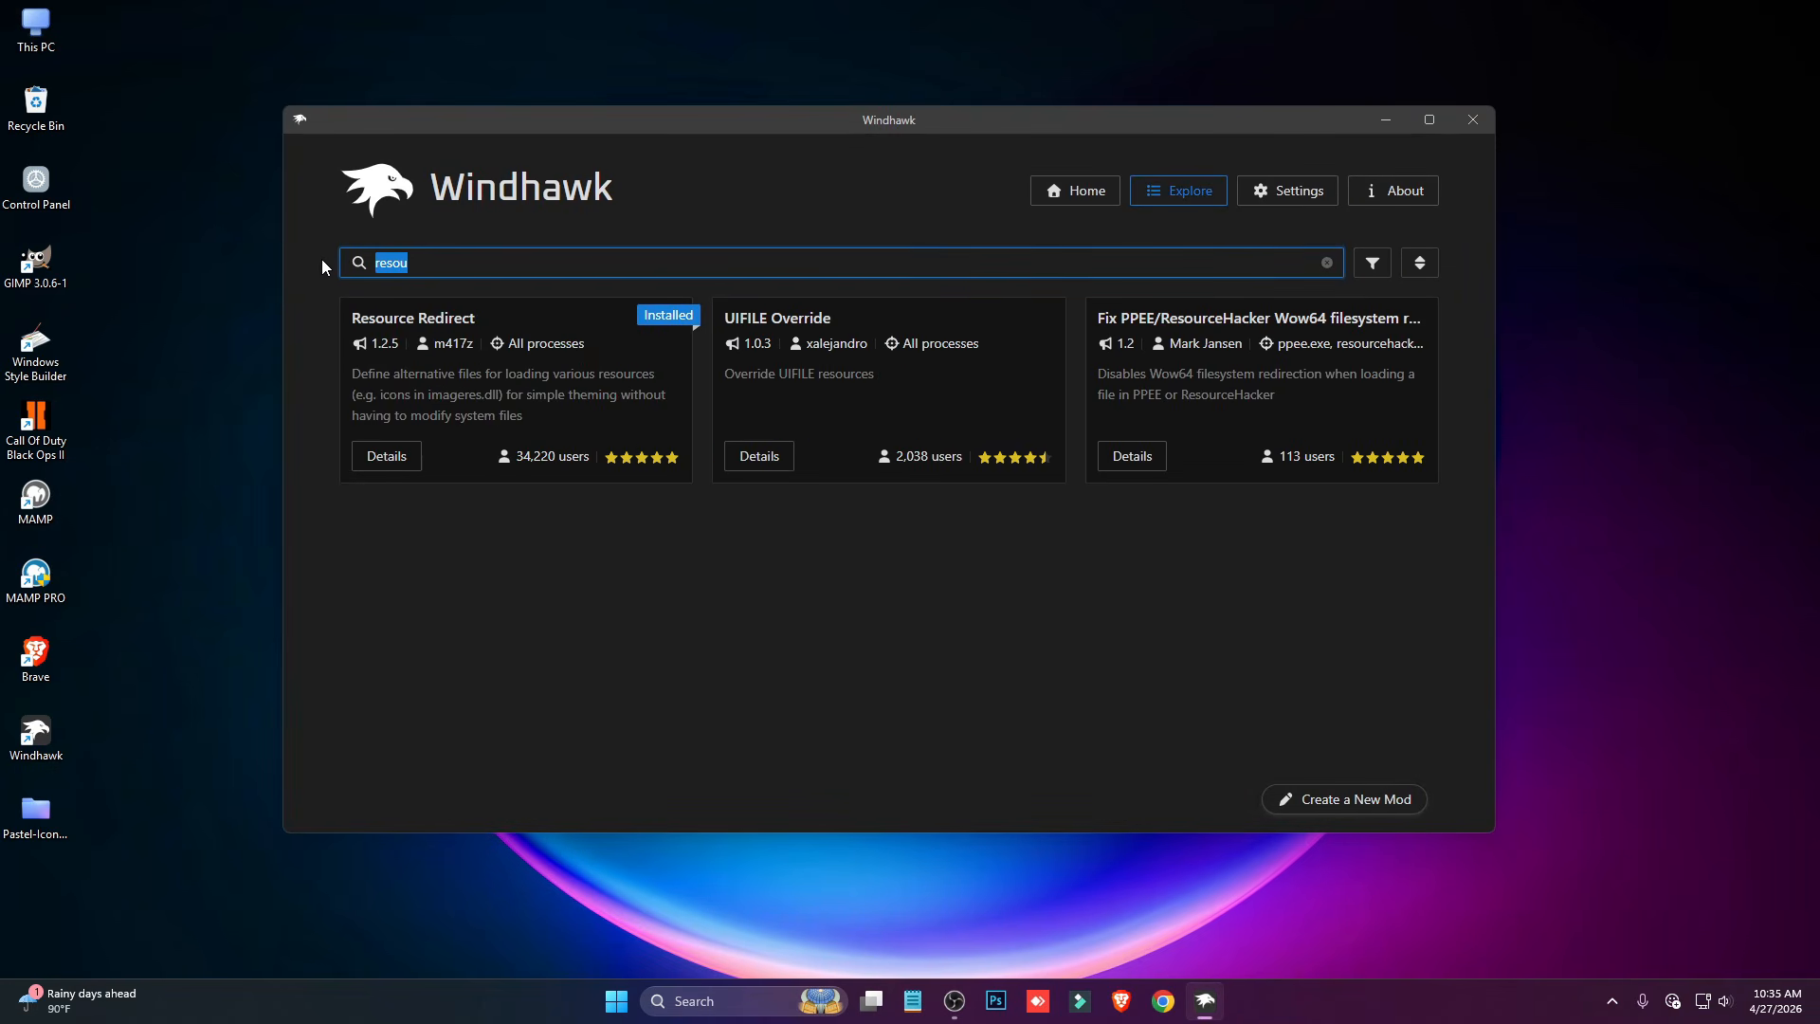
{"action": "type", "text": "tras"}
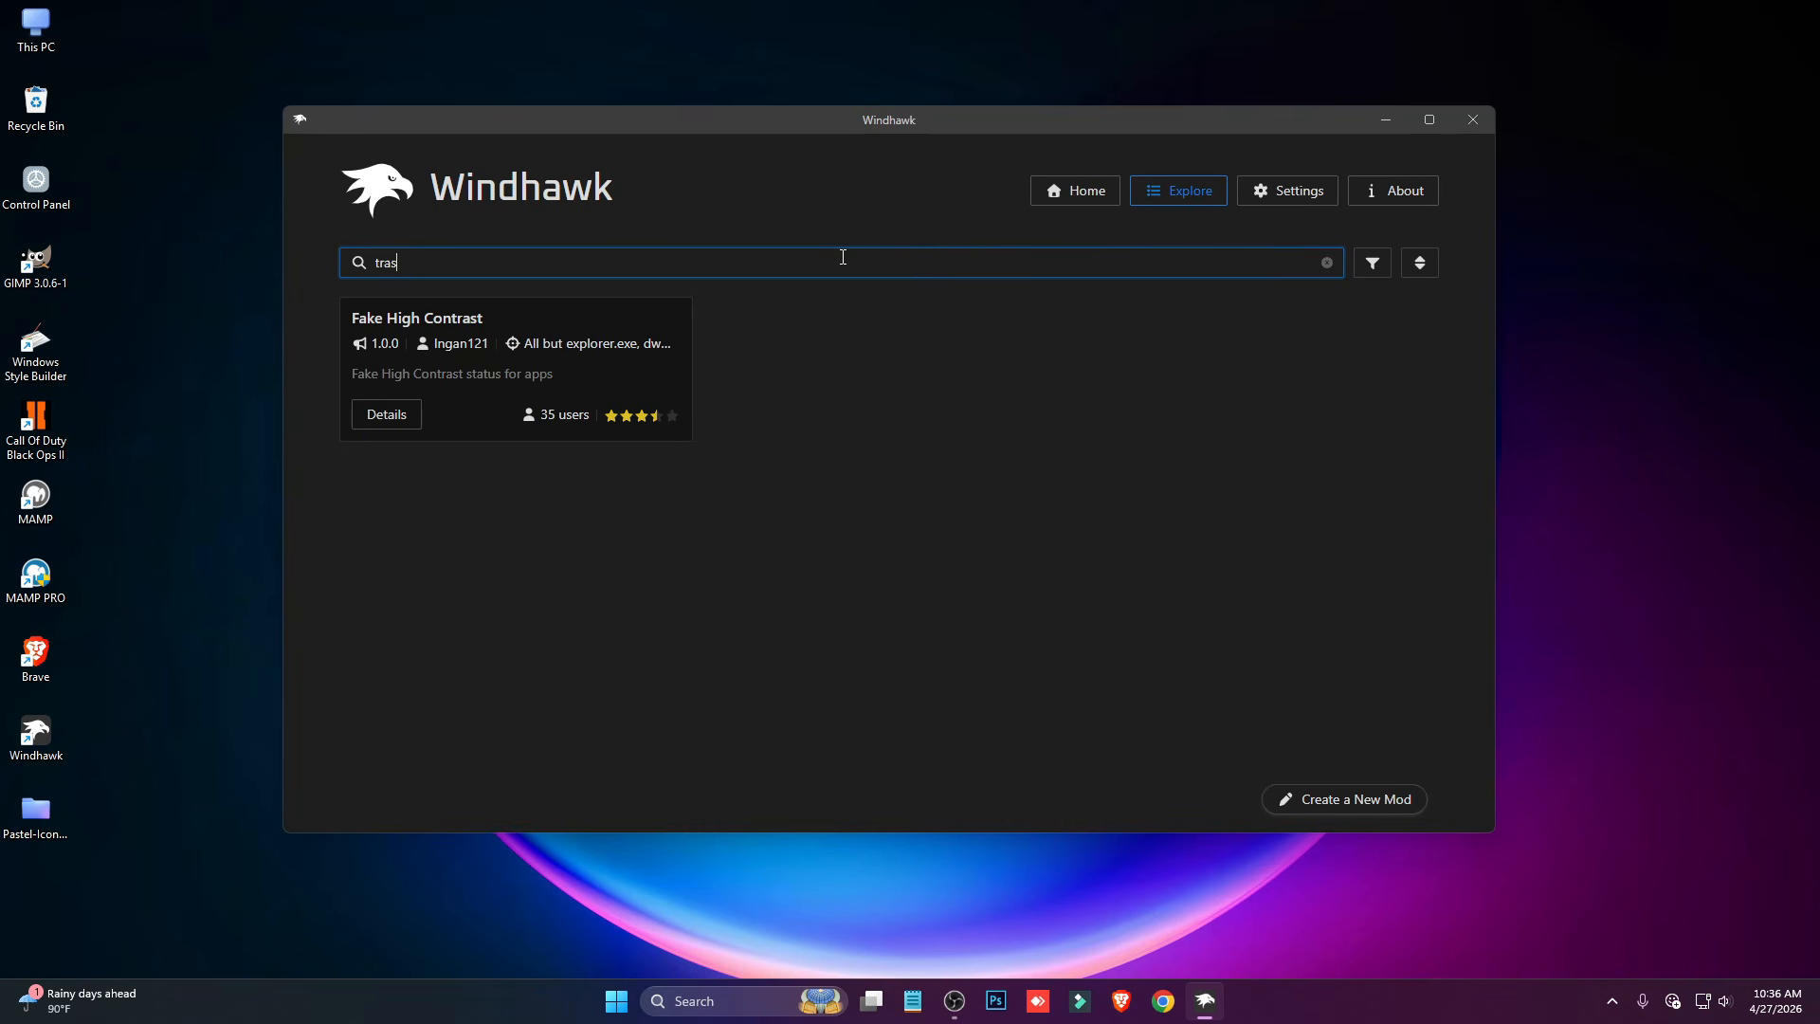
{"action": "key", "text": "BackSpace"}
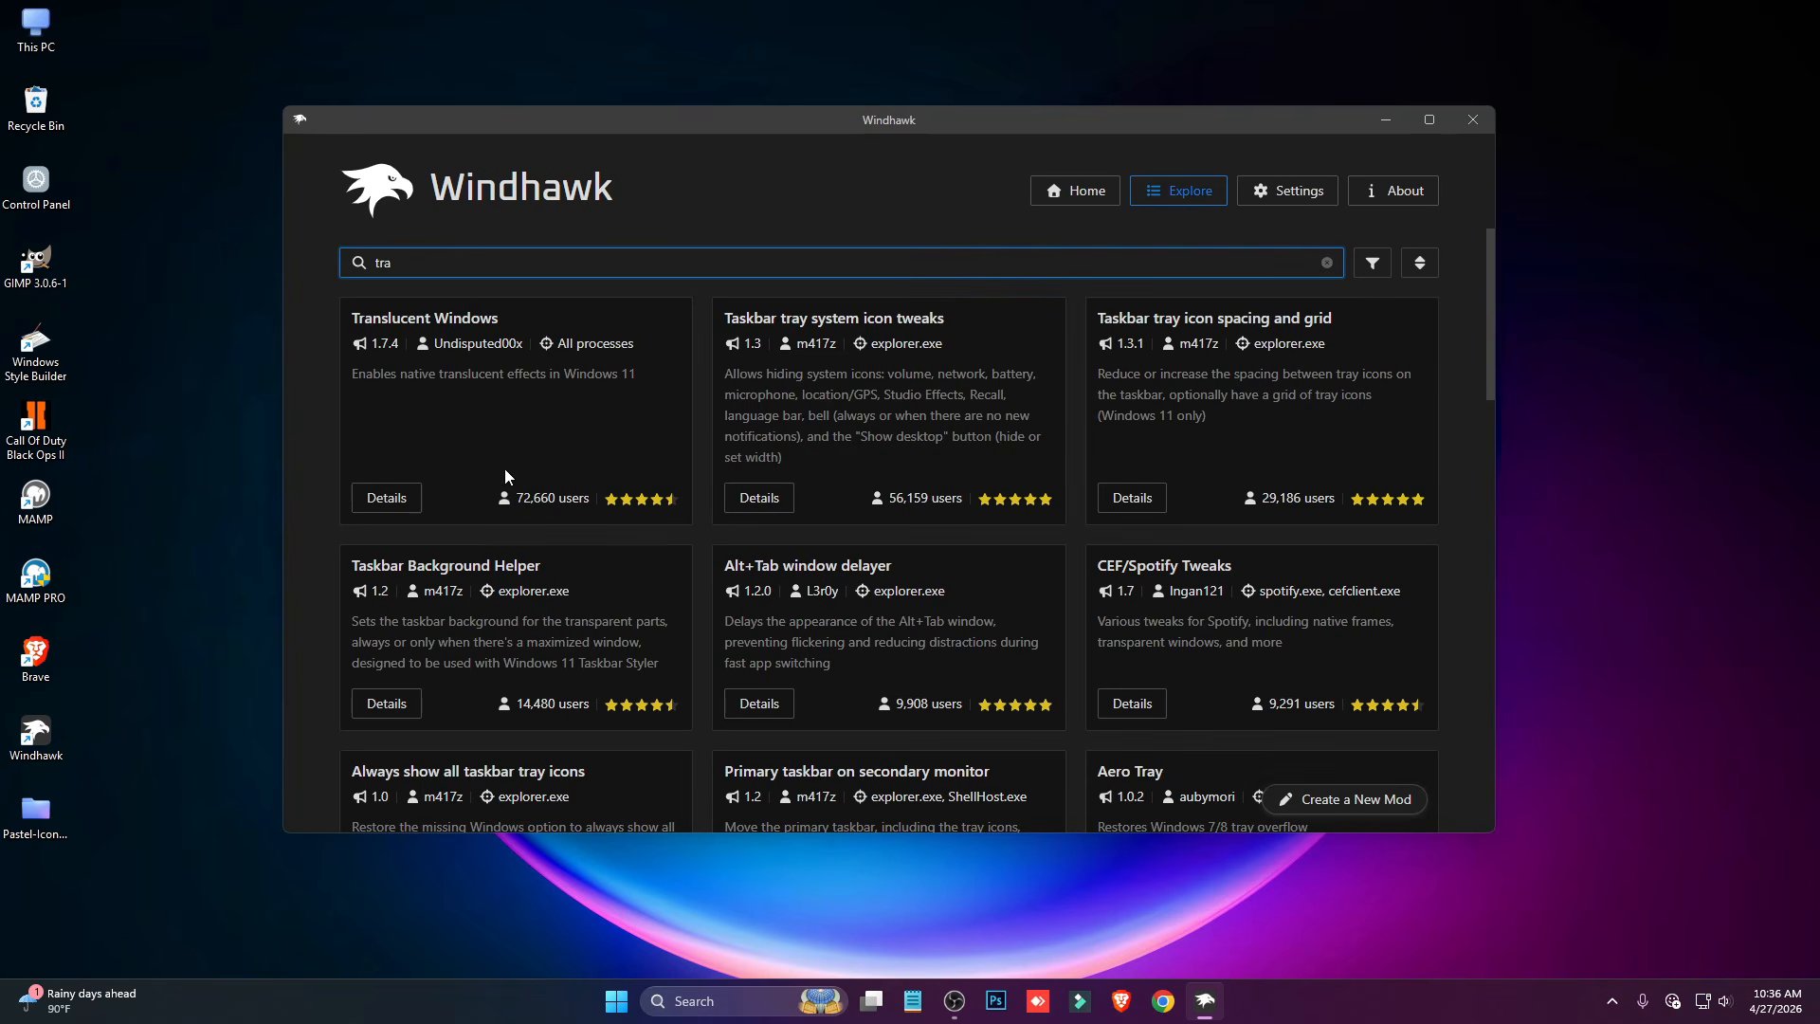
{"action": "left_click", "coordinate": [396, 496]}
{"action": "left_click", "coordinate": [428, 350]}
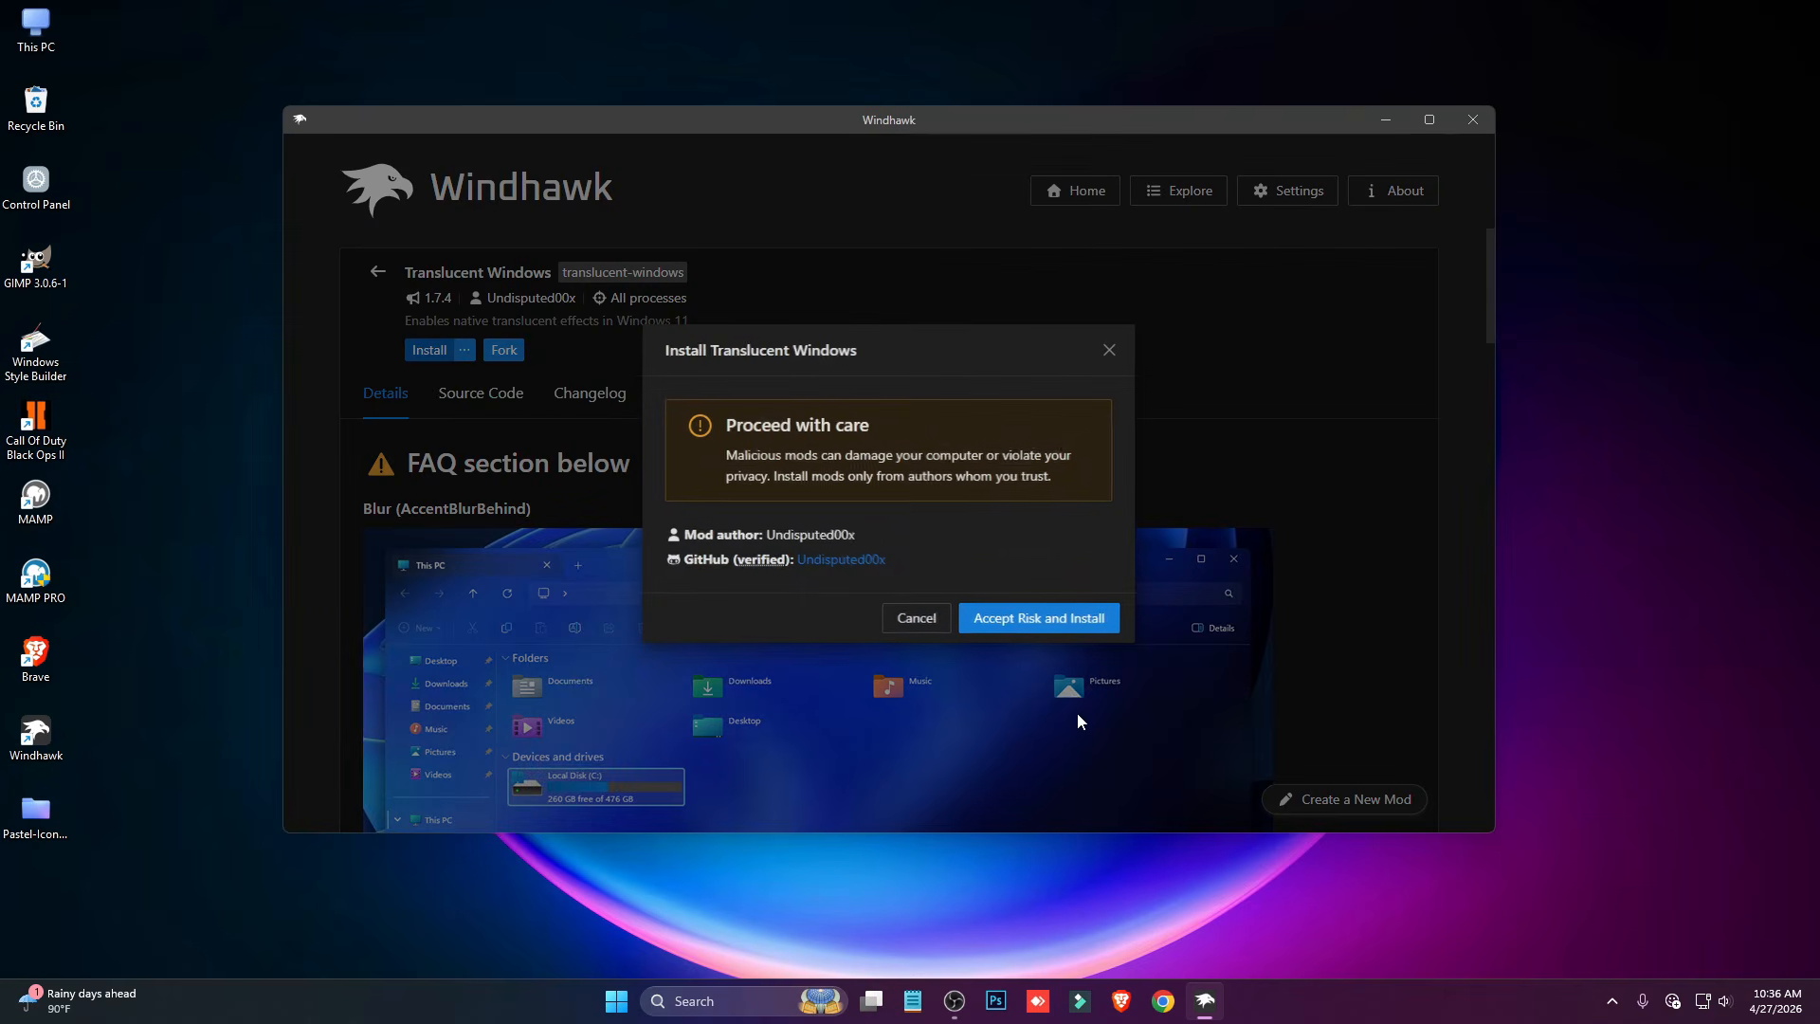
{"action": "left_click", "coordinate": [969, 618]}
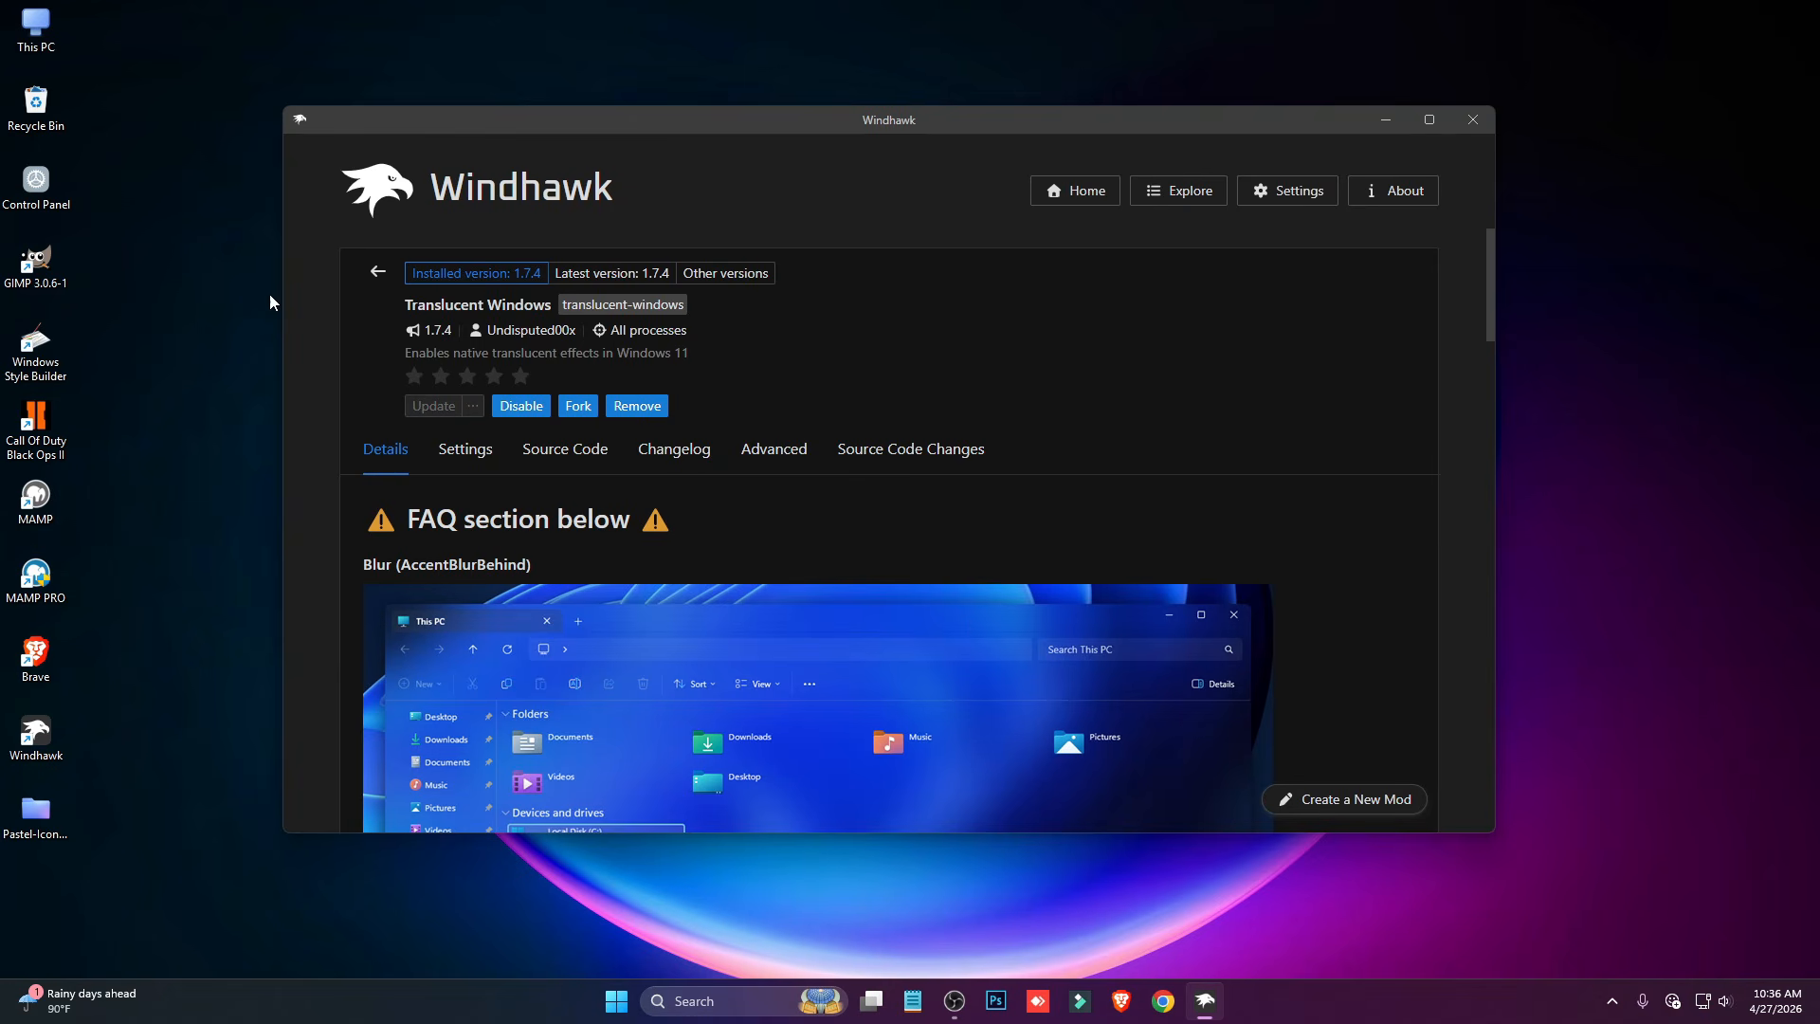
{"action": "double_click", "coordinate": [36, 29]}
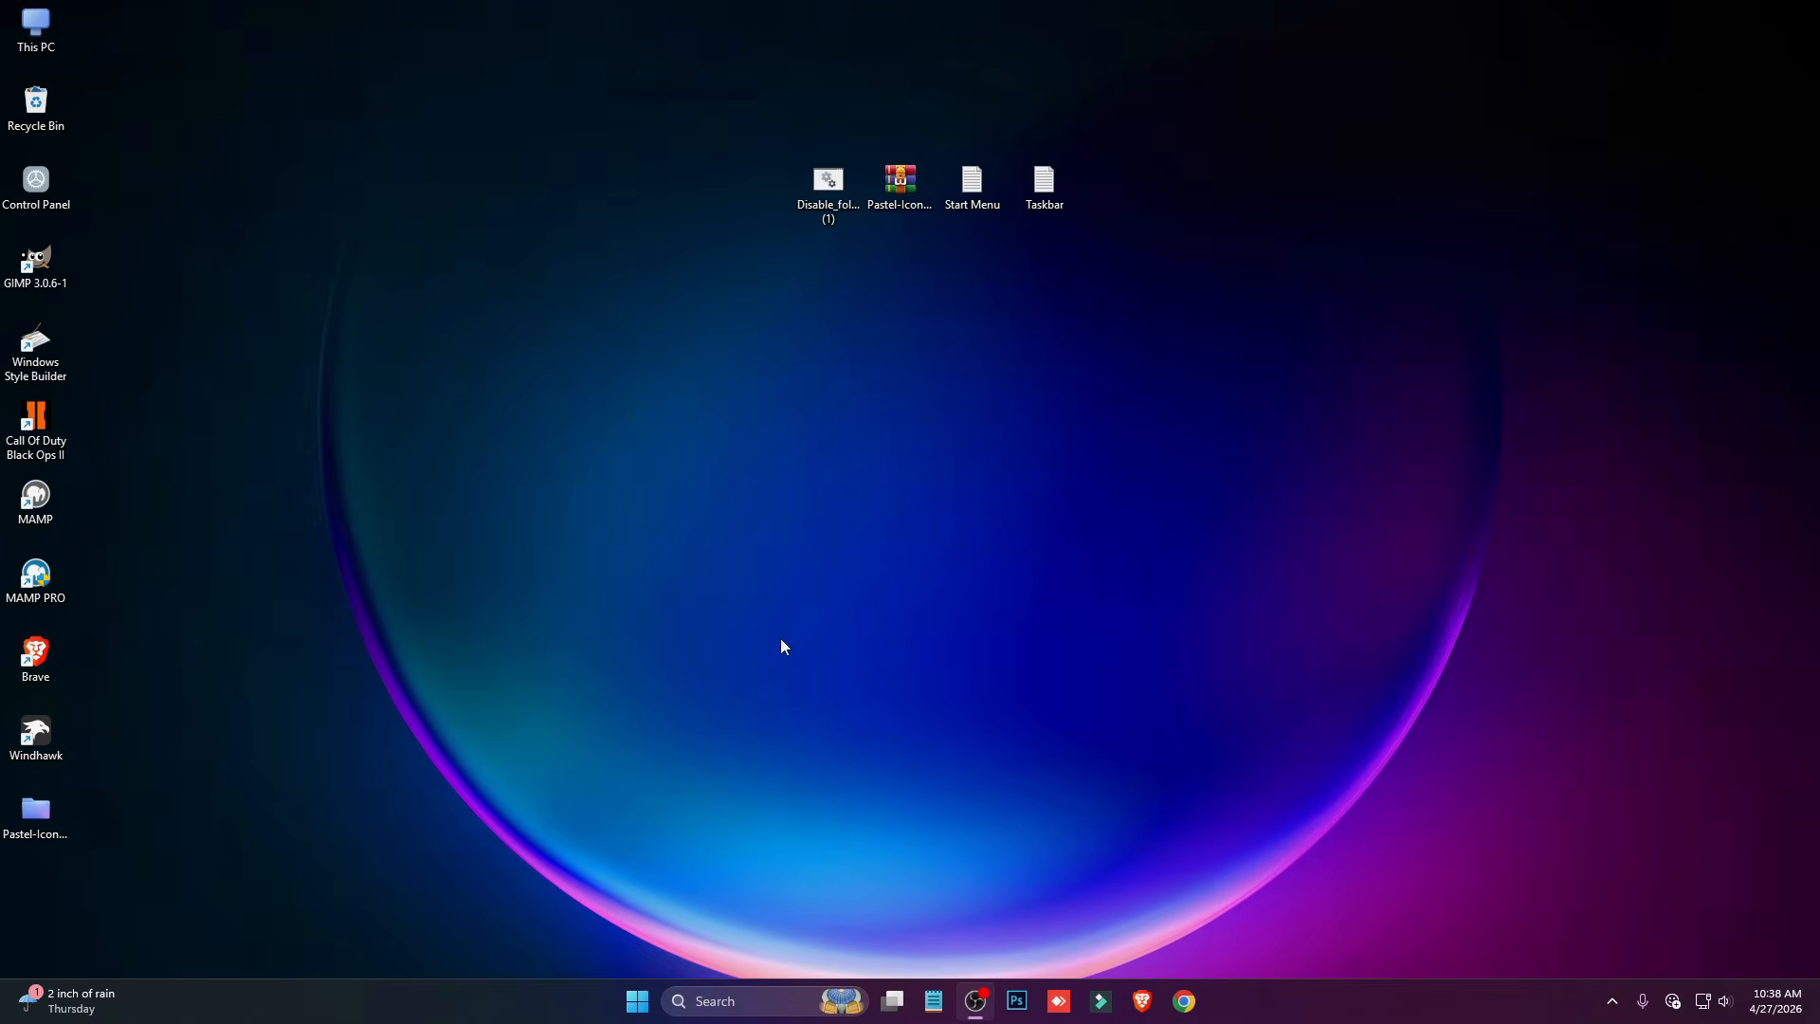
- Reopen Windhawk and install the Windows 11 Start Menu Styler mod from the mod catalogue, accepting the risk
{"action": "left_click", "coordinate": [1611, 1001]}
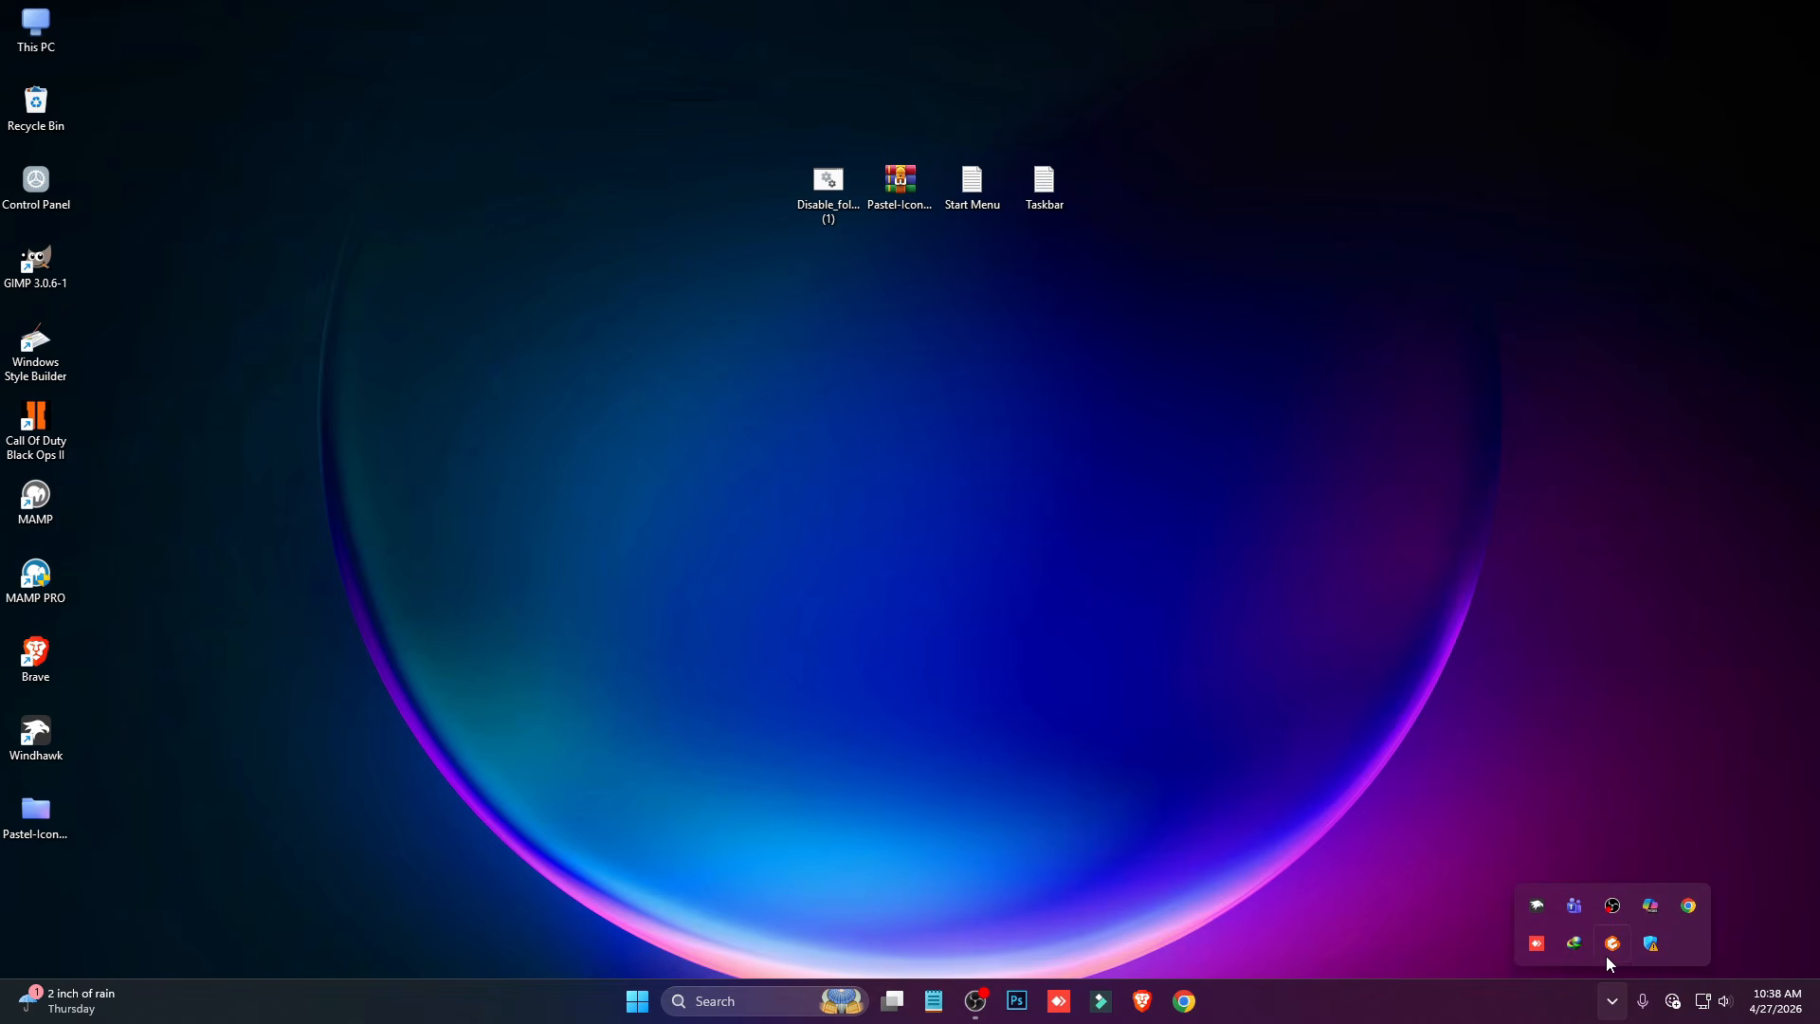
{"action": "left_click", "coordinate": [1539, 905]}
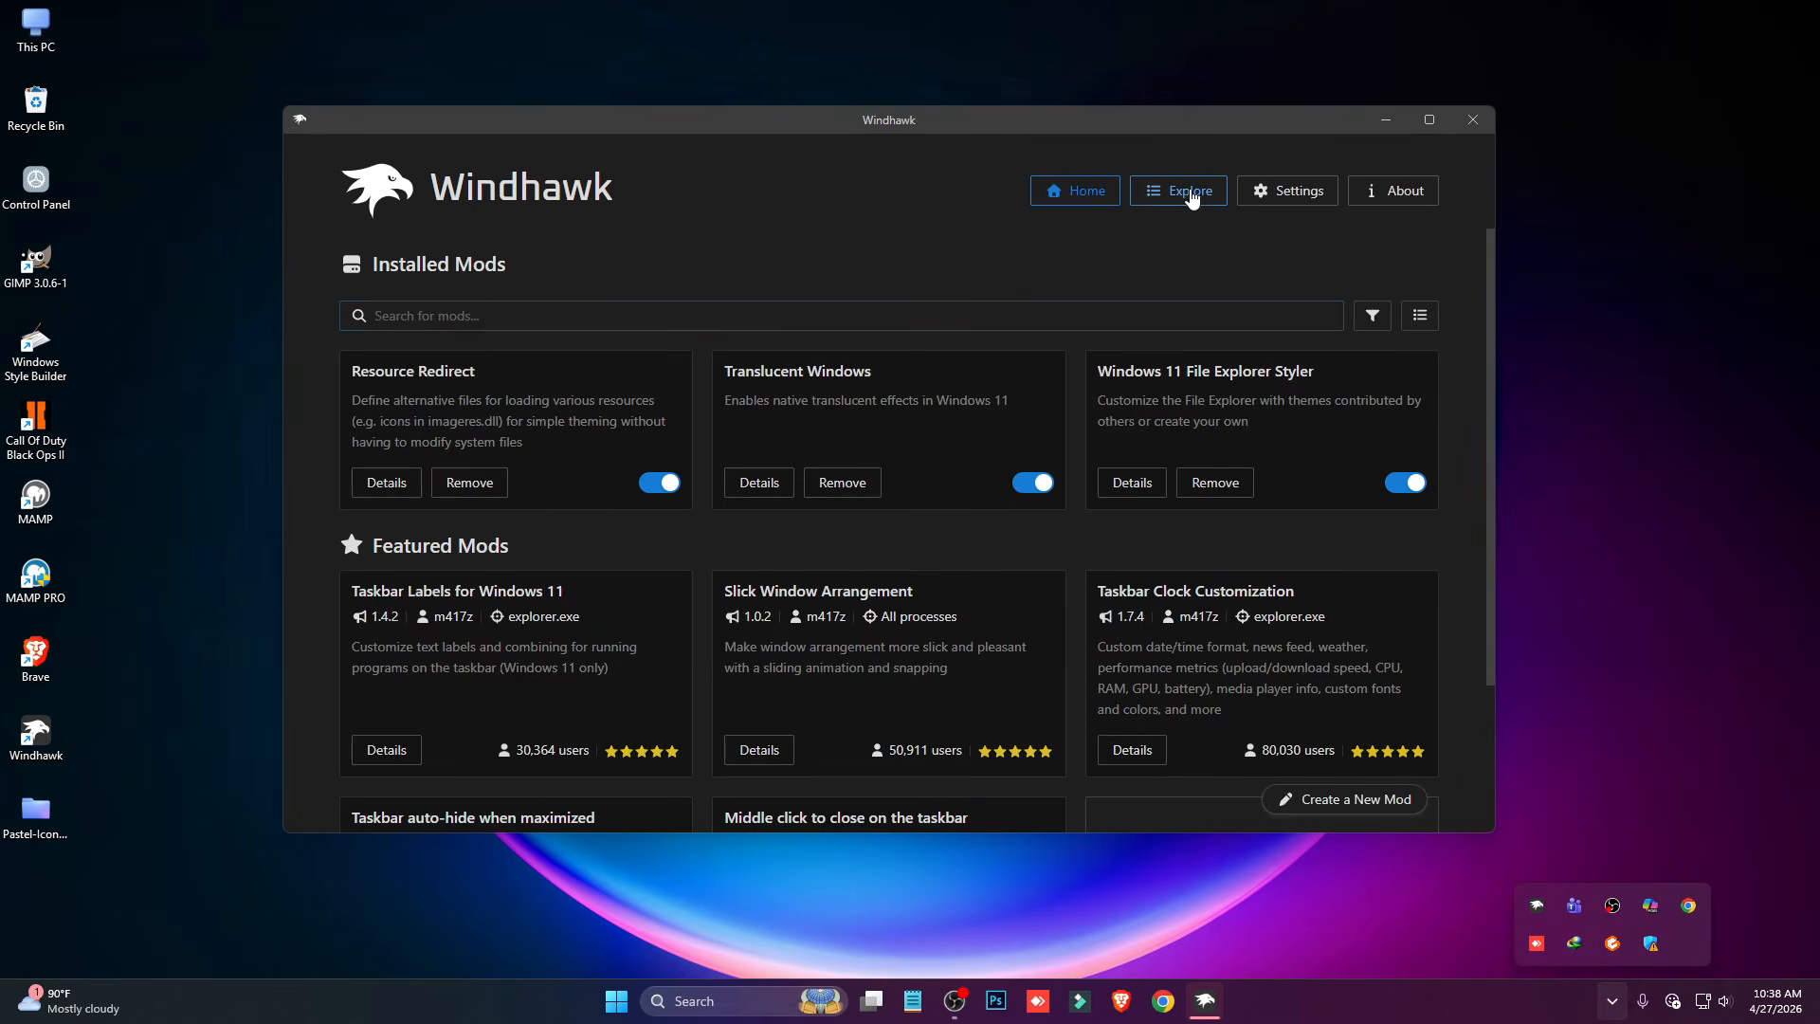
{"action": "left_click", "coordinate": [1185, 190]}
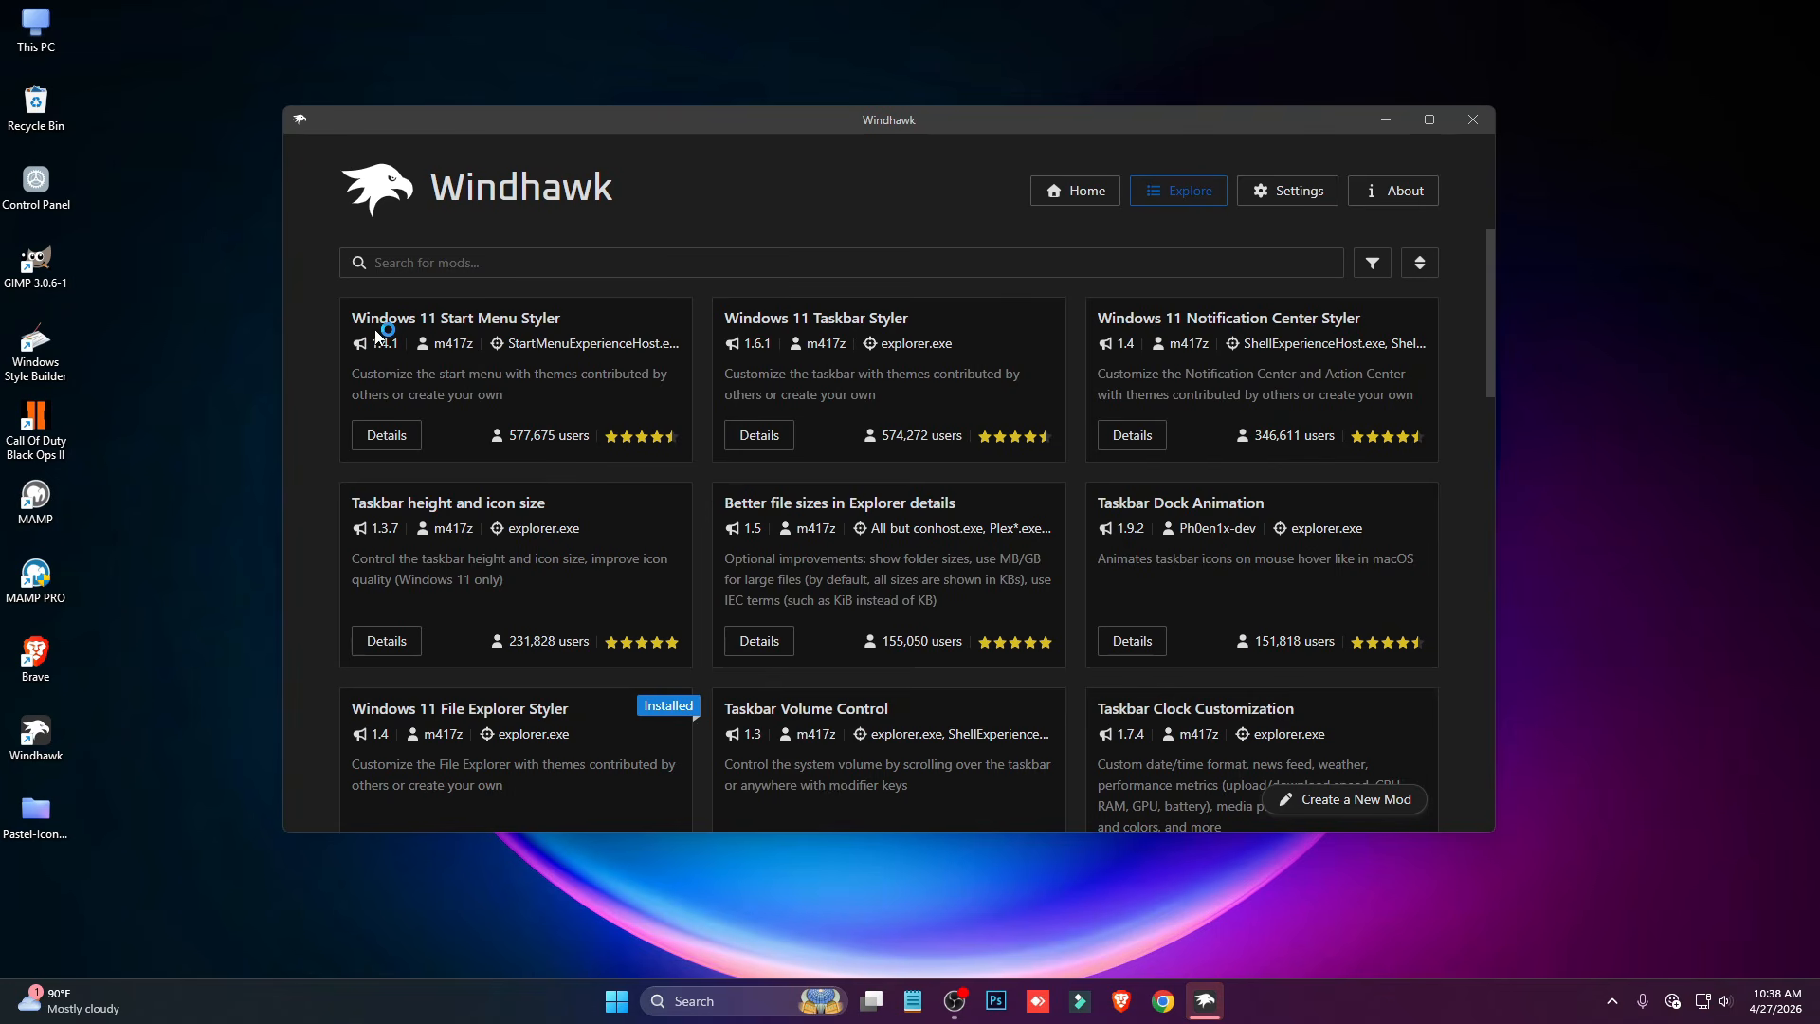
{"action": "left_click", "coordinate": [386, 436]}
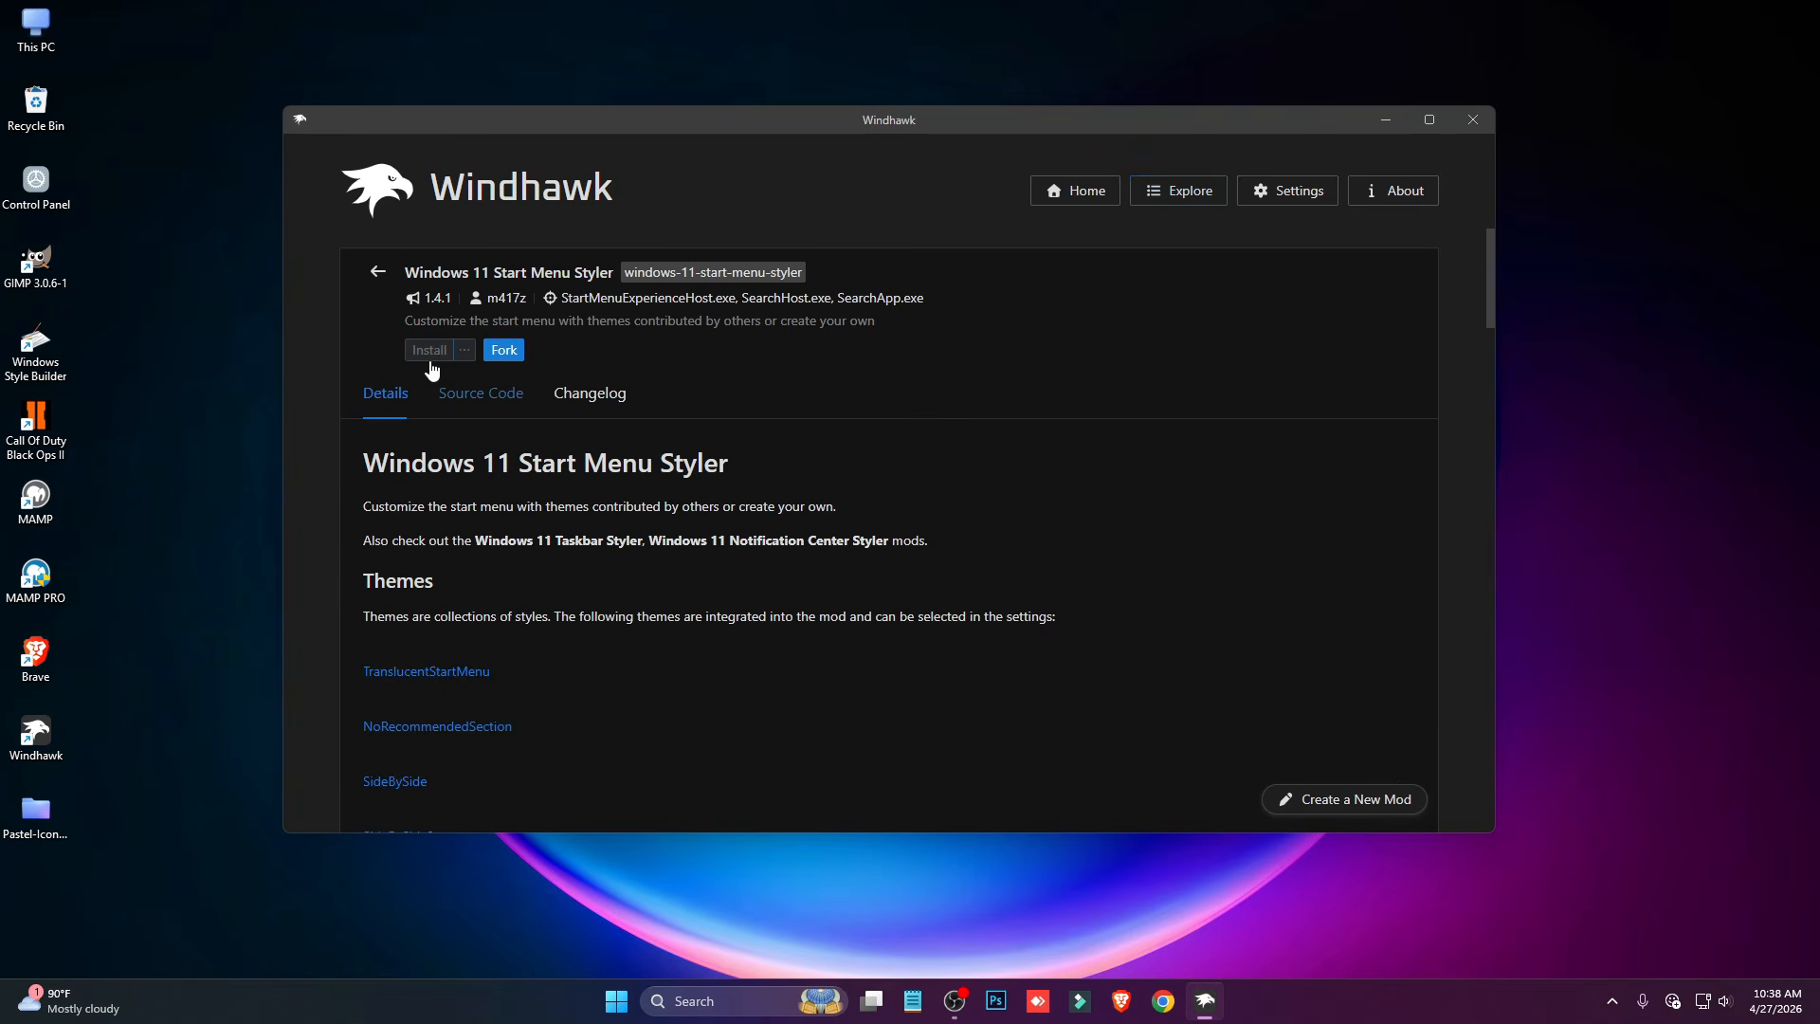
{"action": "left_click", "coordinate": [429, 350]}
{"action": "left_click", "coordinate": [1033, 614]}
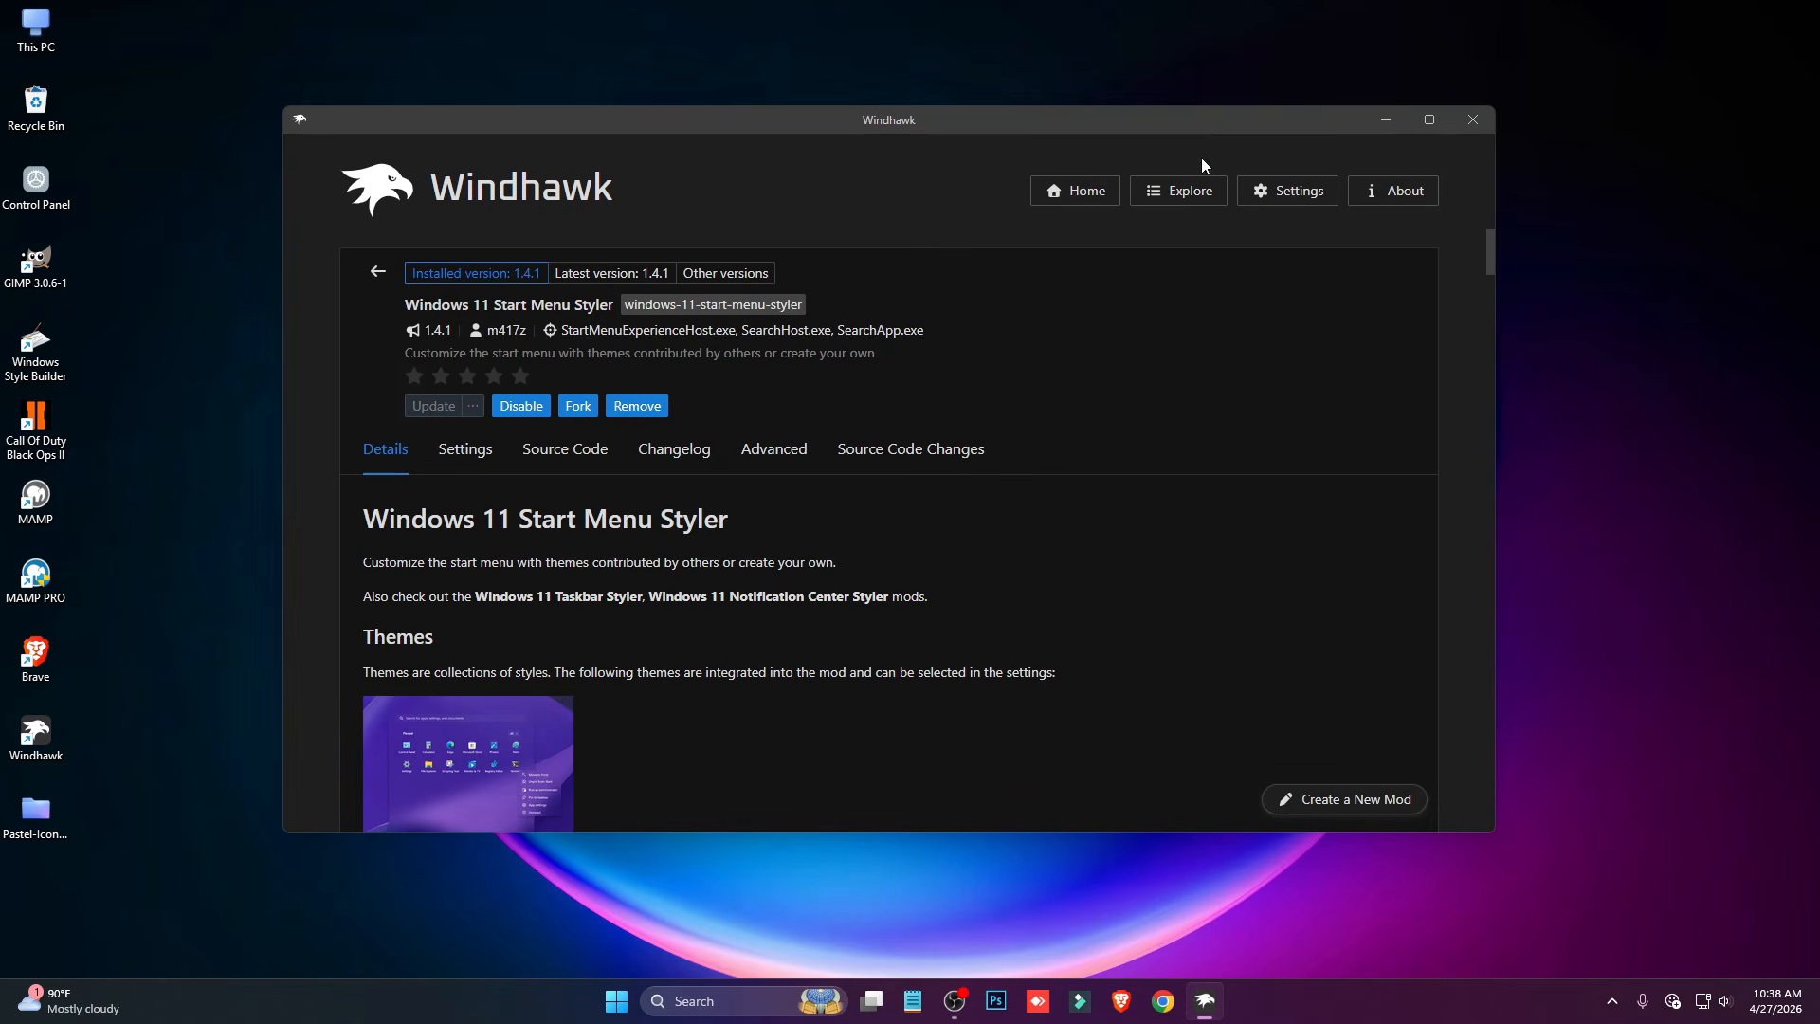
- Move Windhawk clear of the desktop files, copy the entire contents of Start Menu.txt, and minimize Notepad
{"action": "left_click_drag", "start_coordinate": [1195, 124], "coordinate": [1181, 293]}
{"action": "left_click", "coordinate": [979, 192]}
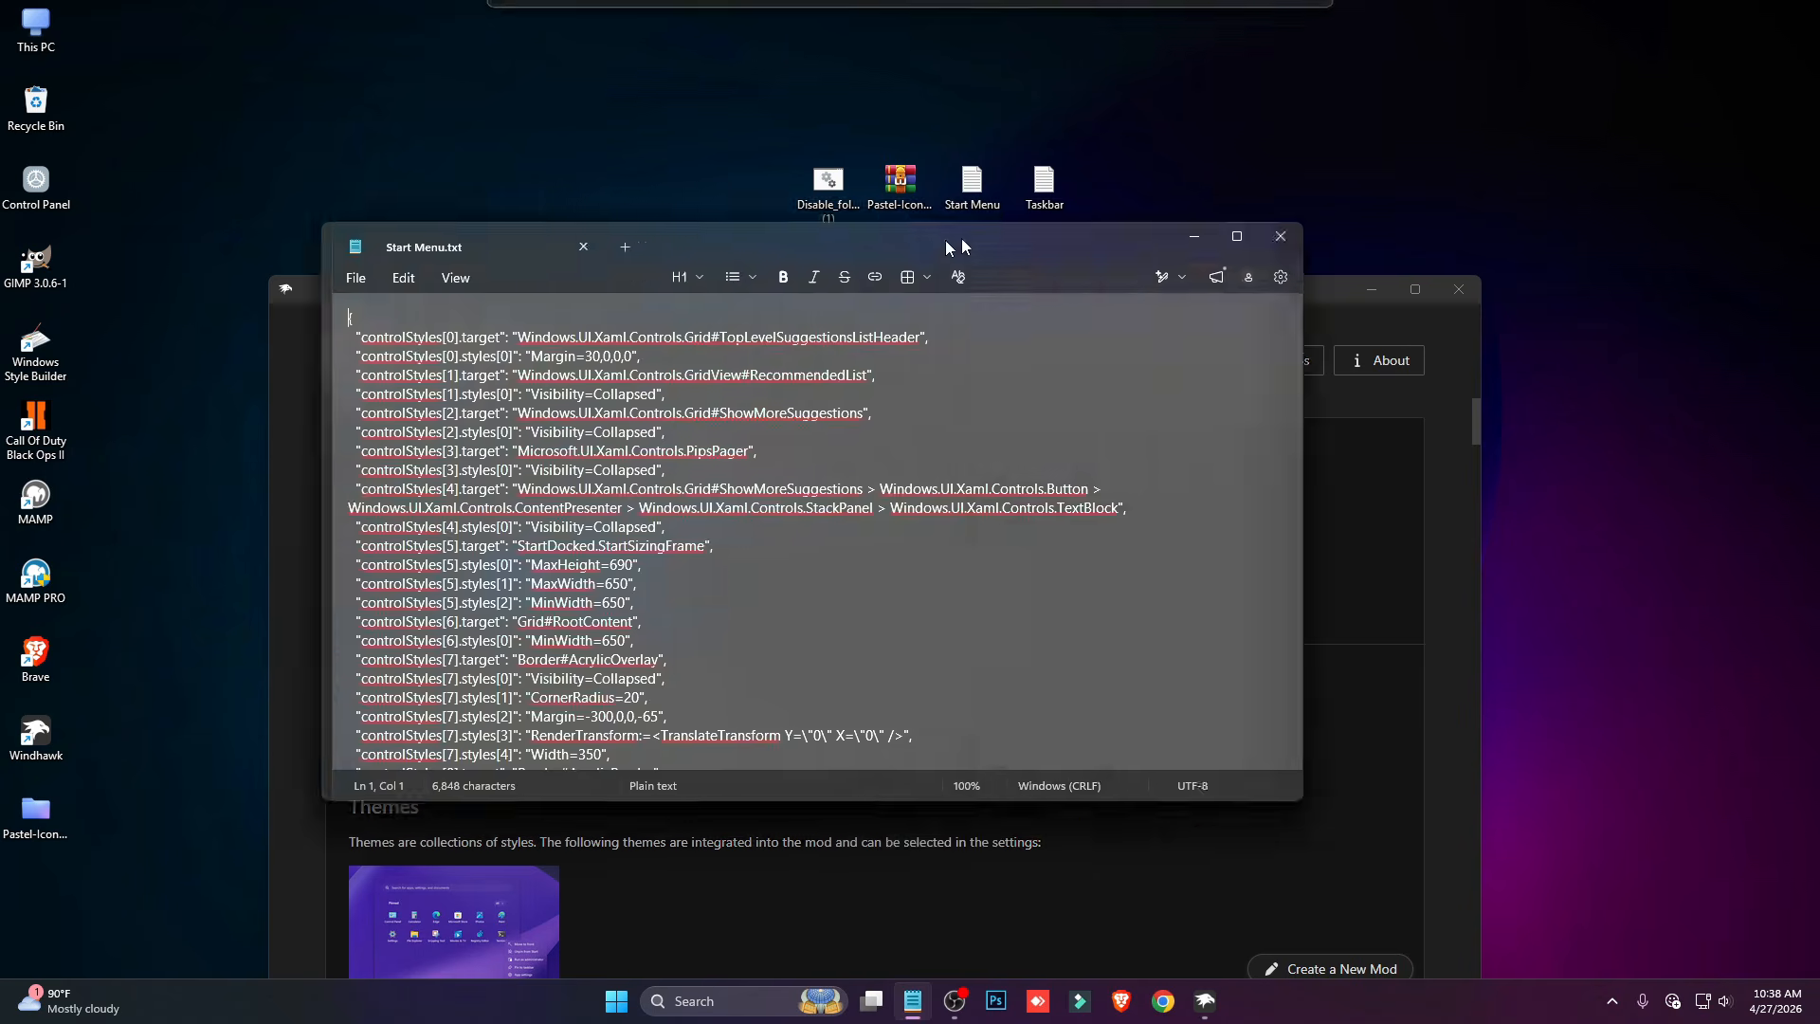
{"action": "left_click_drag", "start_coordinate": [952, 244], "coordinate": [1011, 232]}
{"action": "key", "text": "ctrl+a"}
{"action": "right_click", "coordinate": [887, 347]}
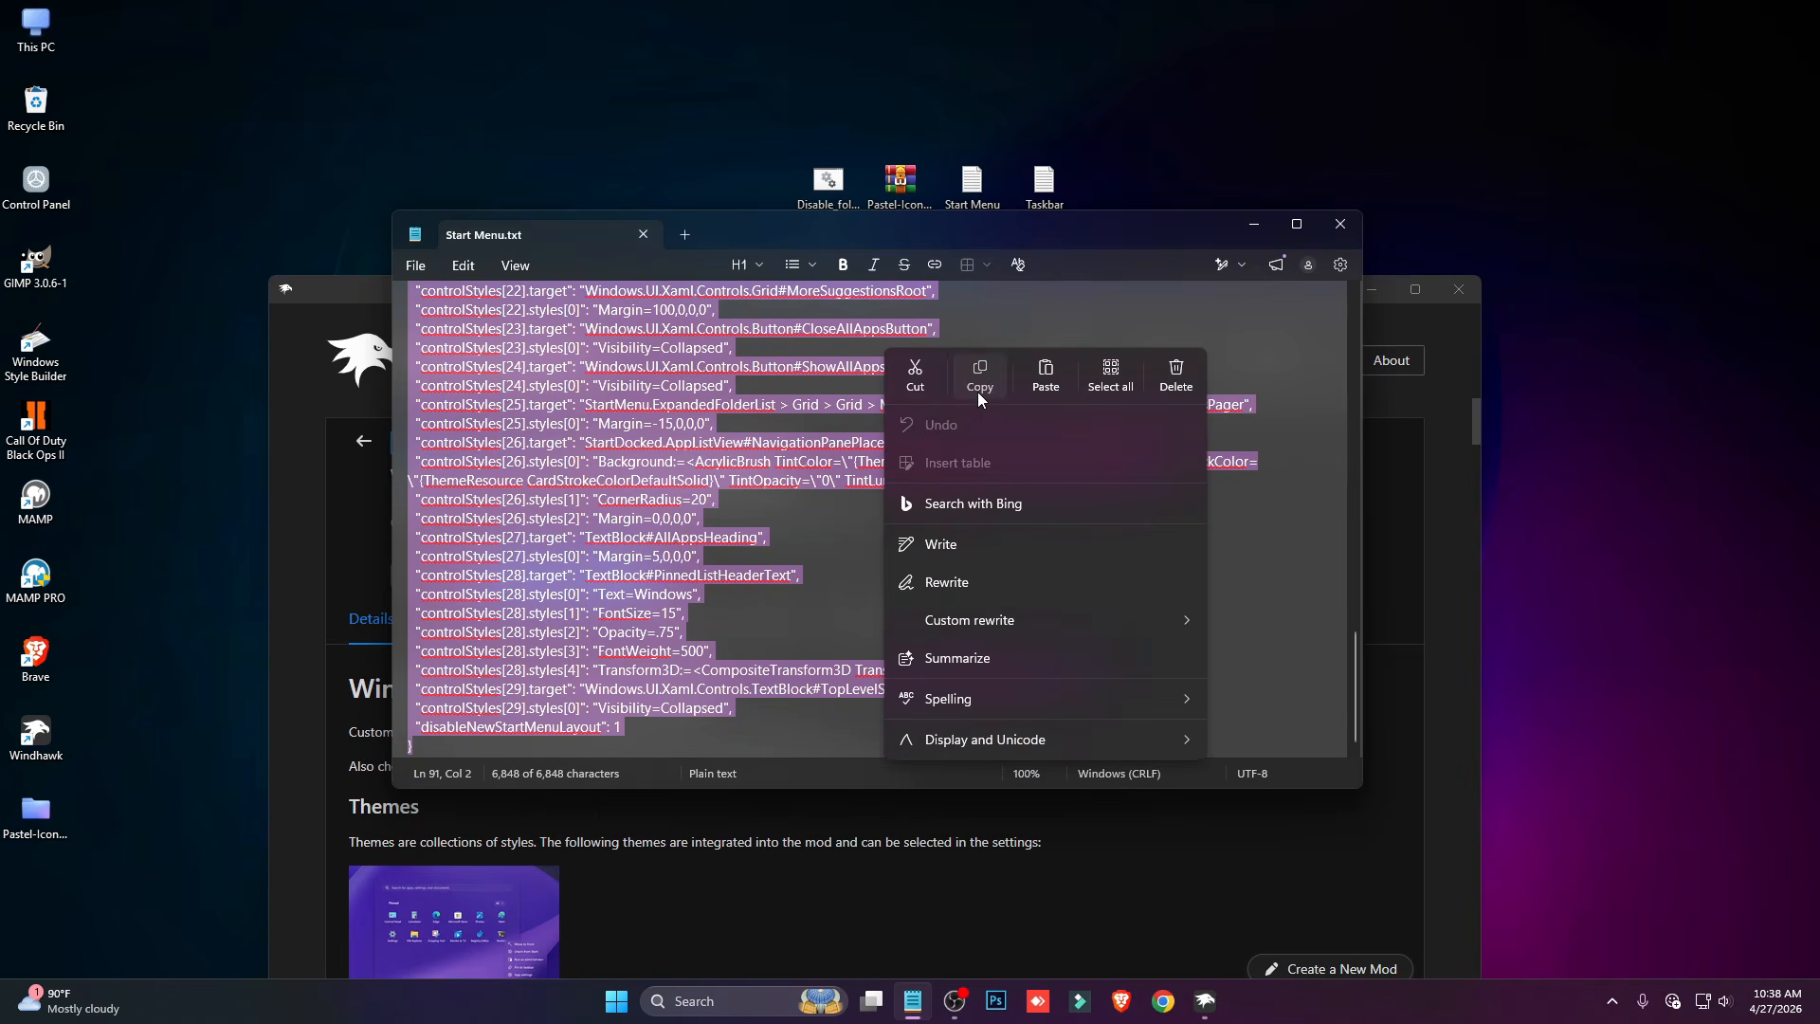
{"action": "left_click", "coordinate": [979, 357]}
{"action": "left_click", "coordinate": [1254, 224]}
- Open the Start Menu Styler's advanced options and try to replace its mod settings with the copied text
{"action": "left_click", "coordinate": [783, 528]}
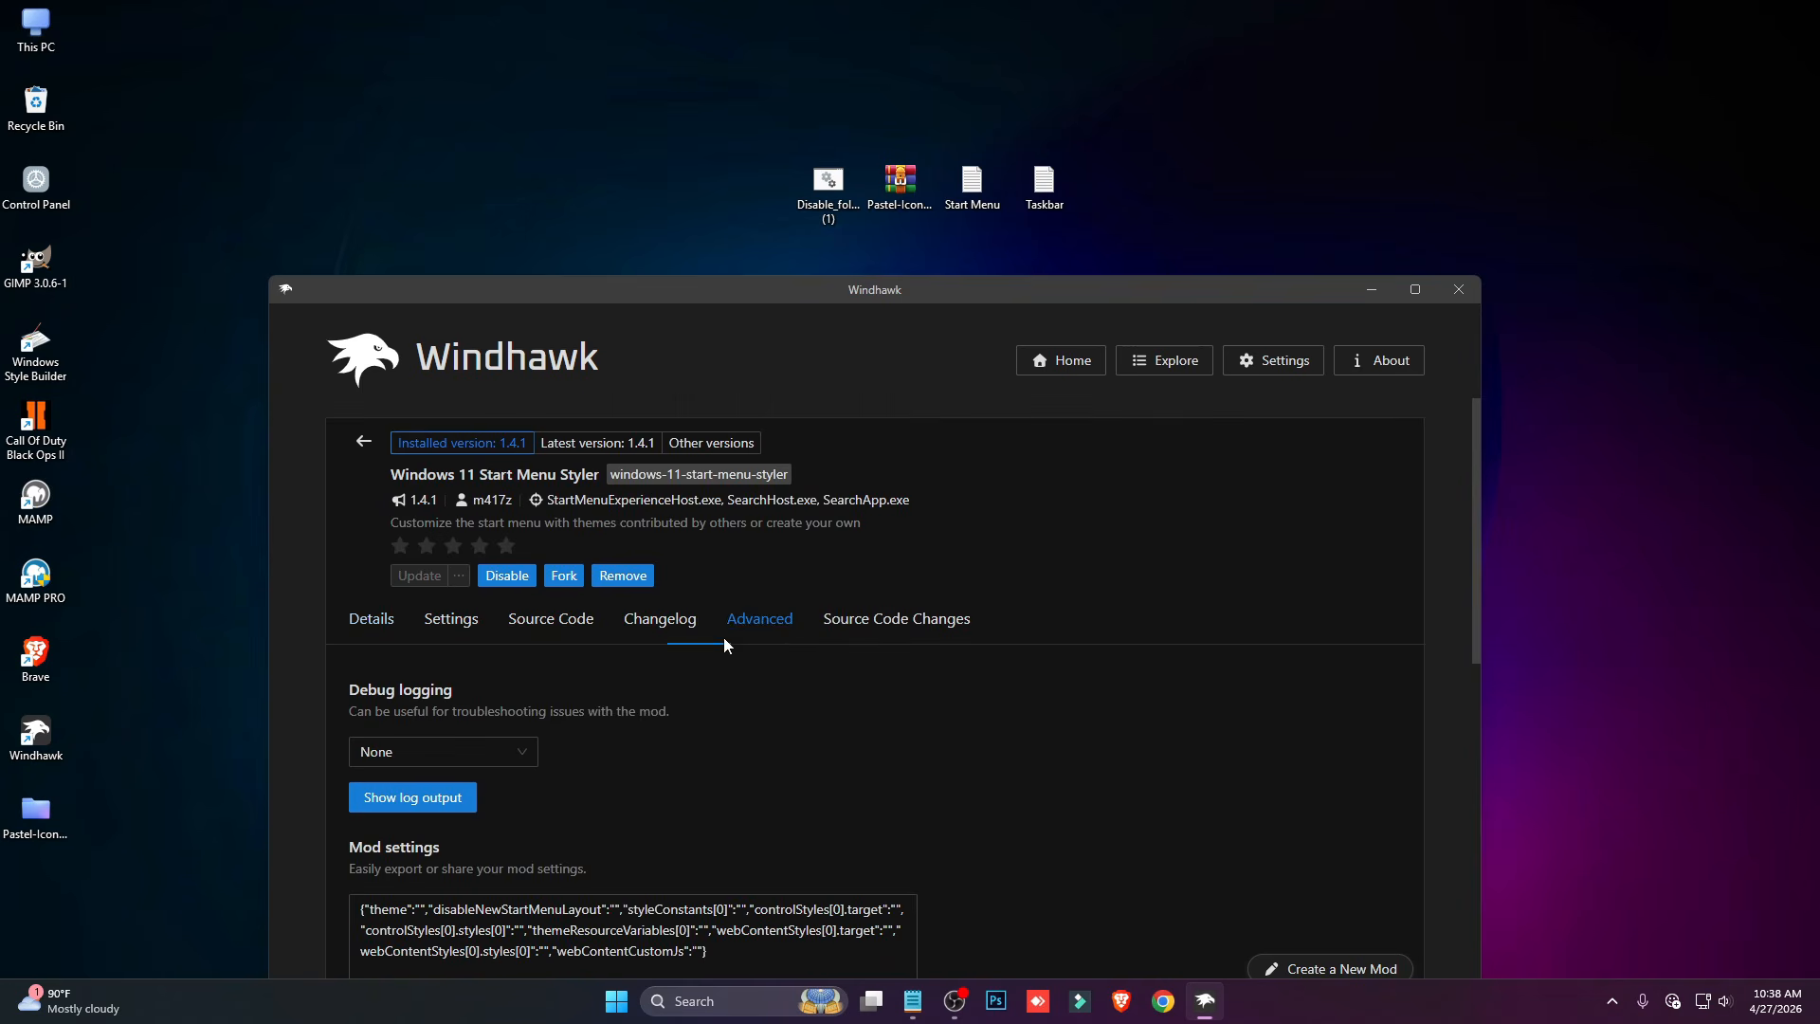
{"action": "scroll", "coordinate": [654, 701], "scroll_direction": "down", "scroll_amount": 2}
{"action": "left_click", "coordinate": [600, 748]}
{"action": "key", "text": "ctrl+a"}
{"action": "key", "text": "ctrl+v"}
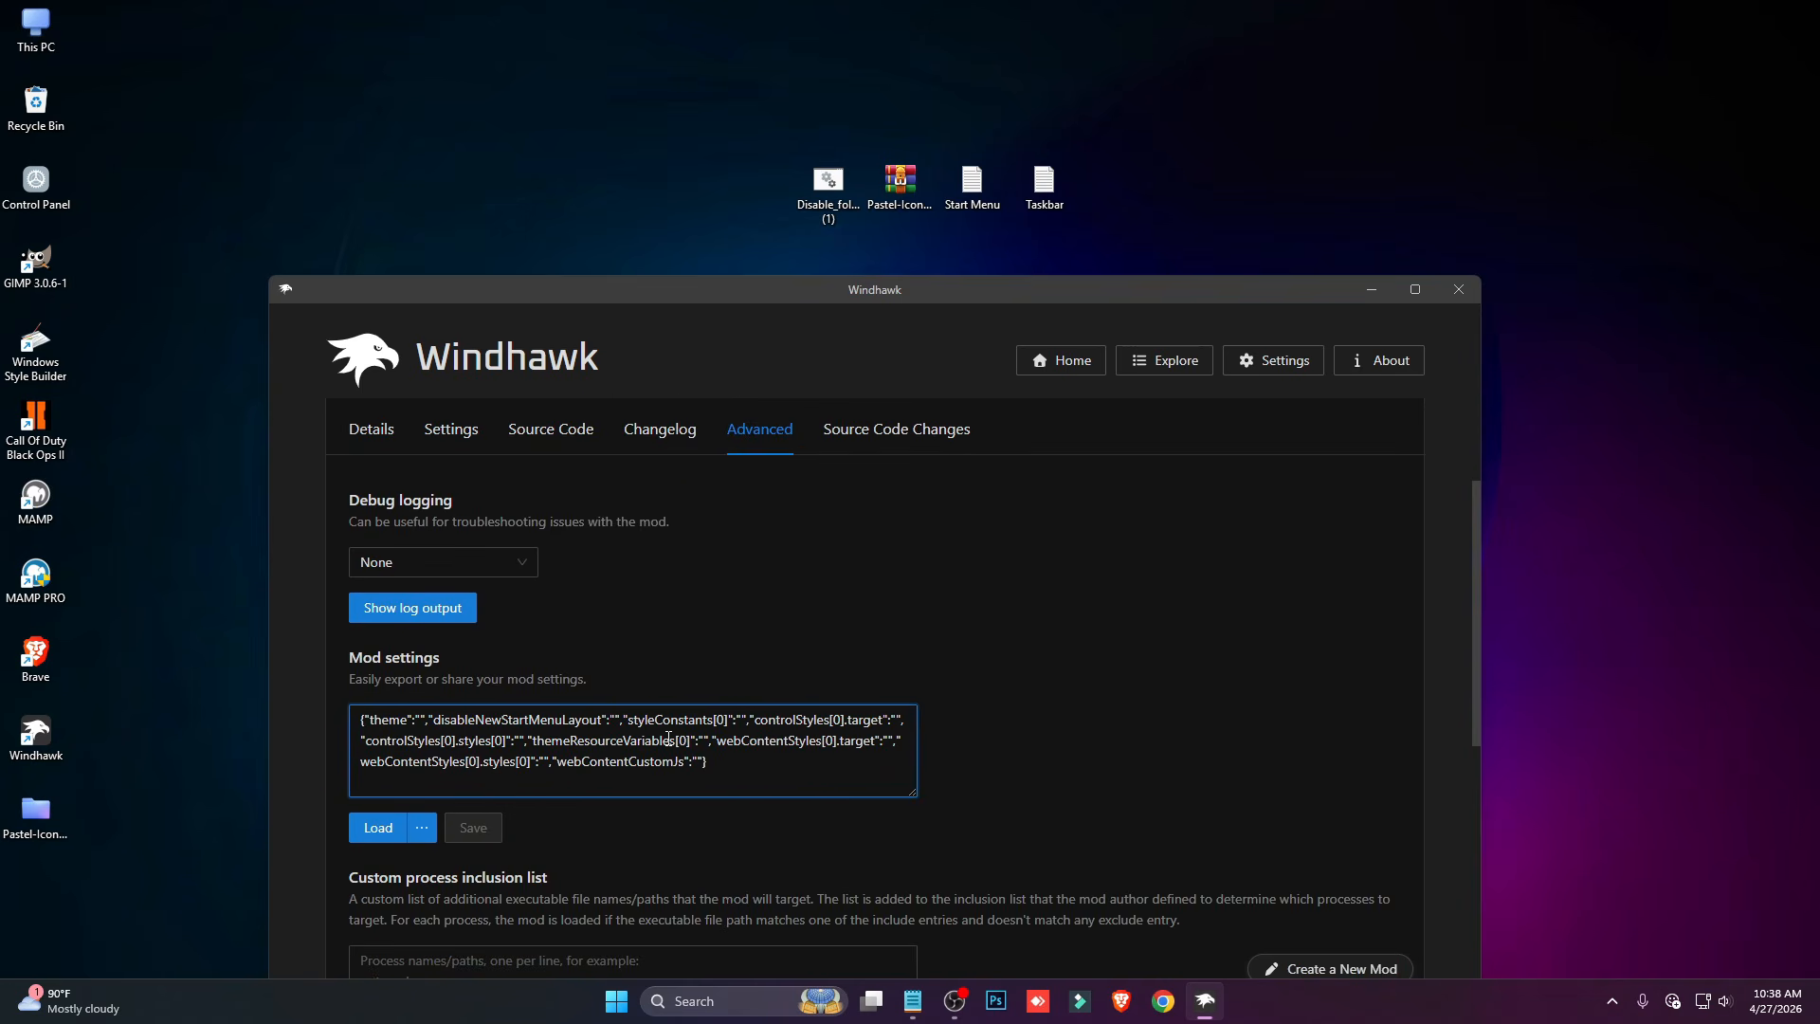
- Copy all of Start Menu.txt again, close Notepad, replace the Start Menu Styler's mod settings with it, and save
{"action": "double_click", "coordinate": [971, 185]}
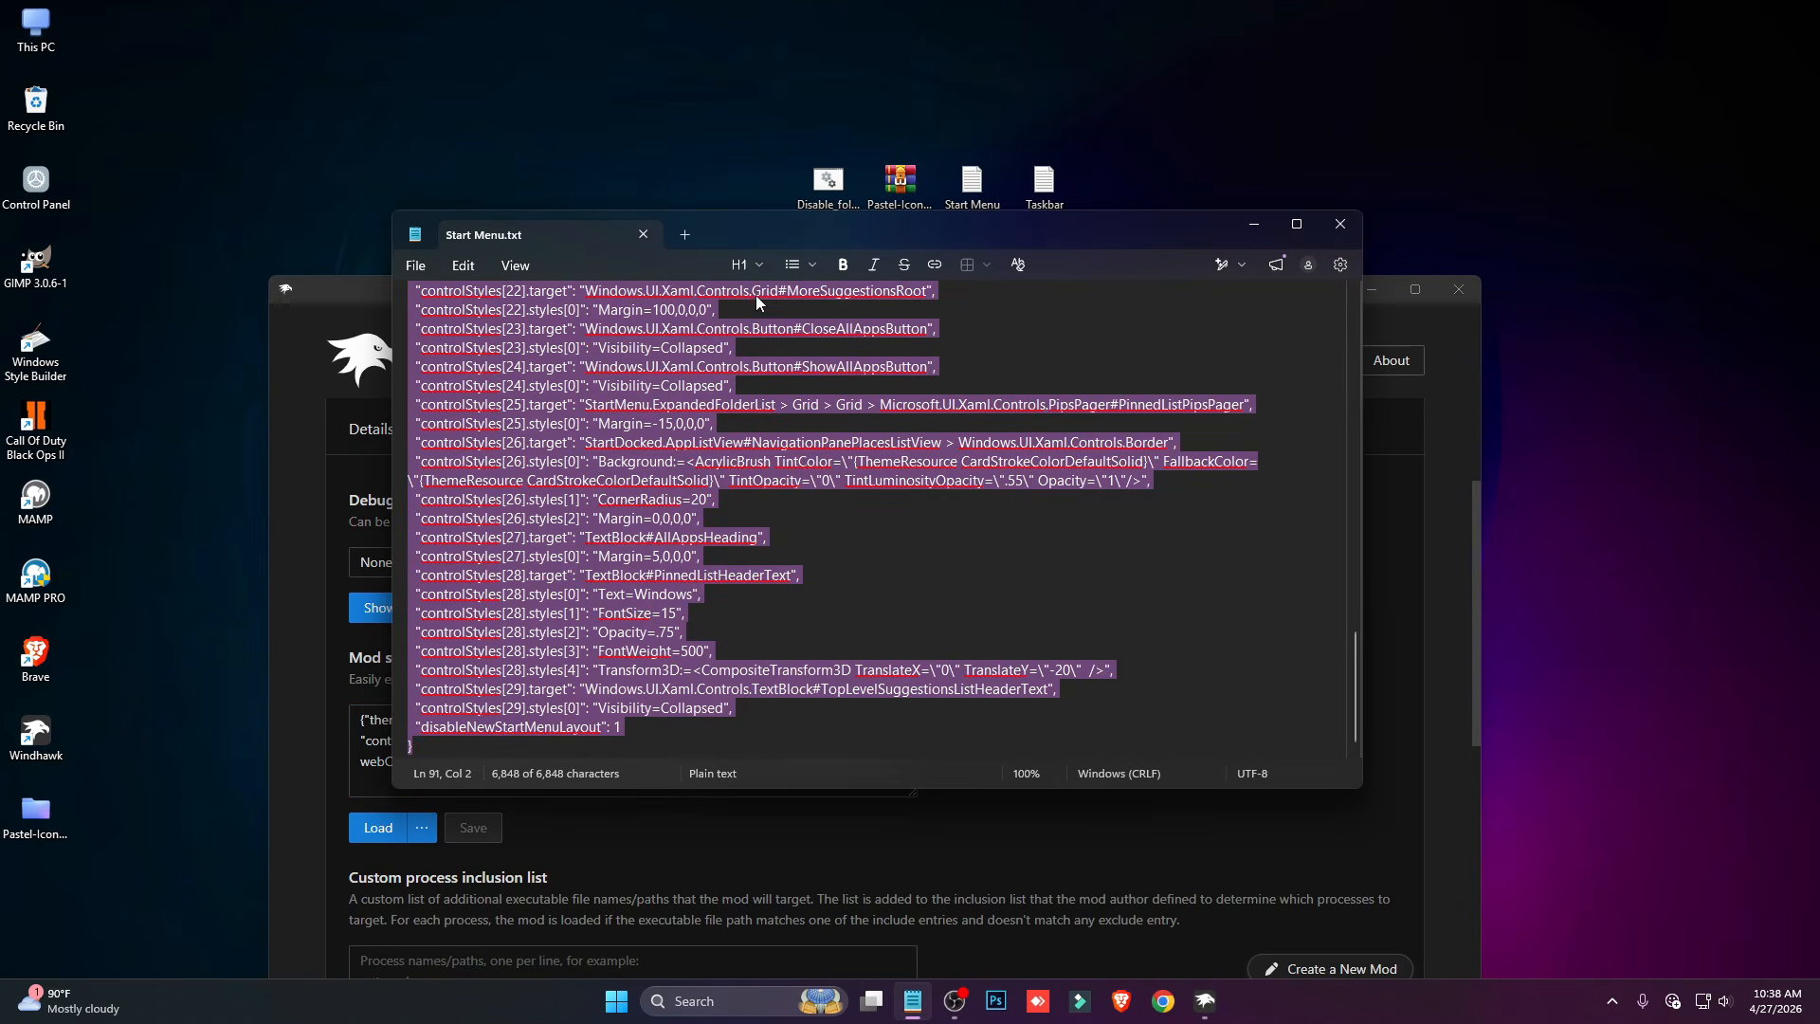
{"action": "left_click", "coordinate": [1341, 224]}
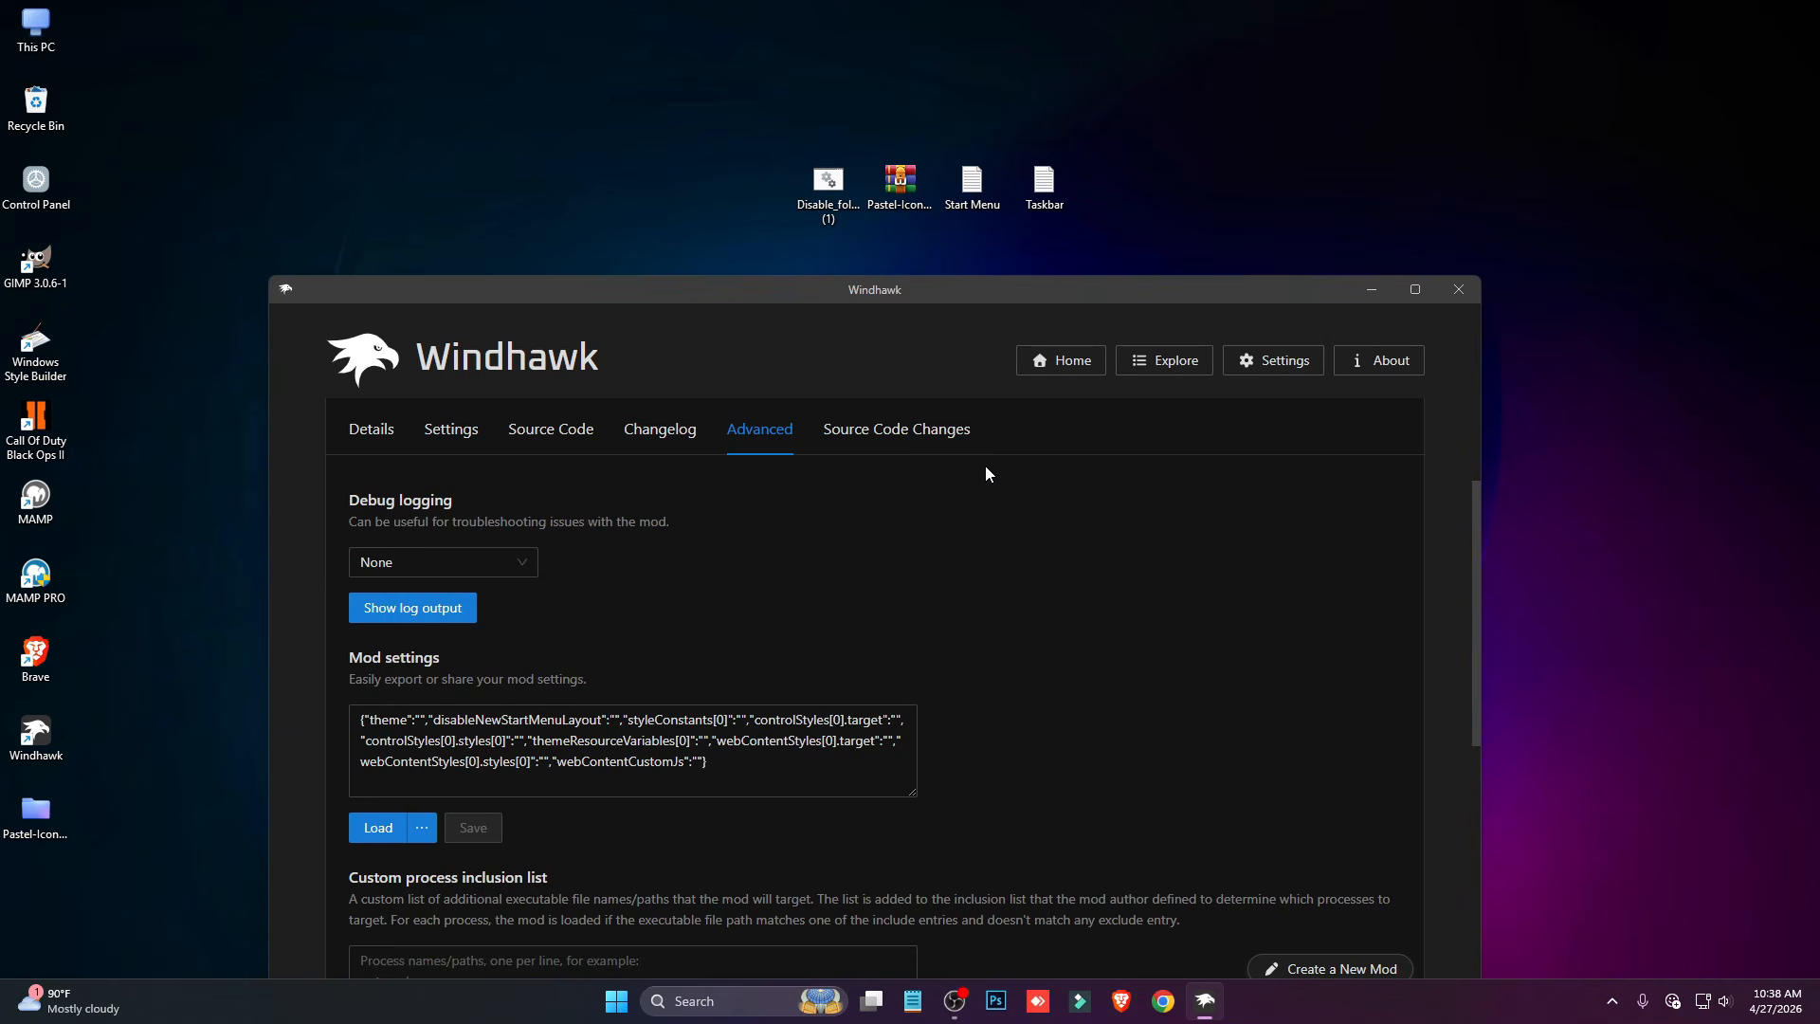
{"action": "left_click", "coordinate": [689, 748]}
{"action": "key", "text": "ctrl+a"}
{"action": "key", "text": "ctrl+v"}
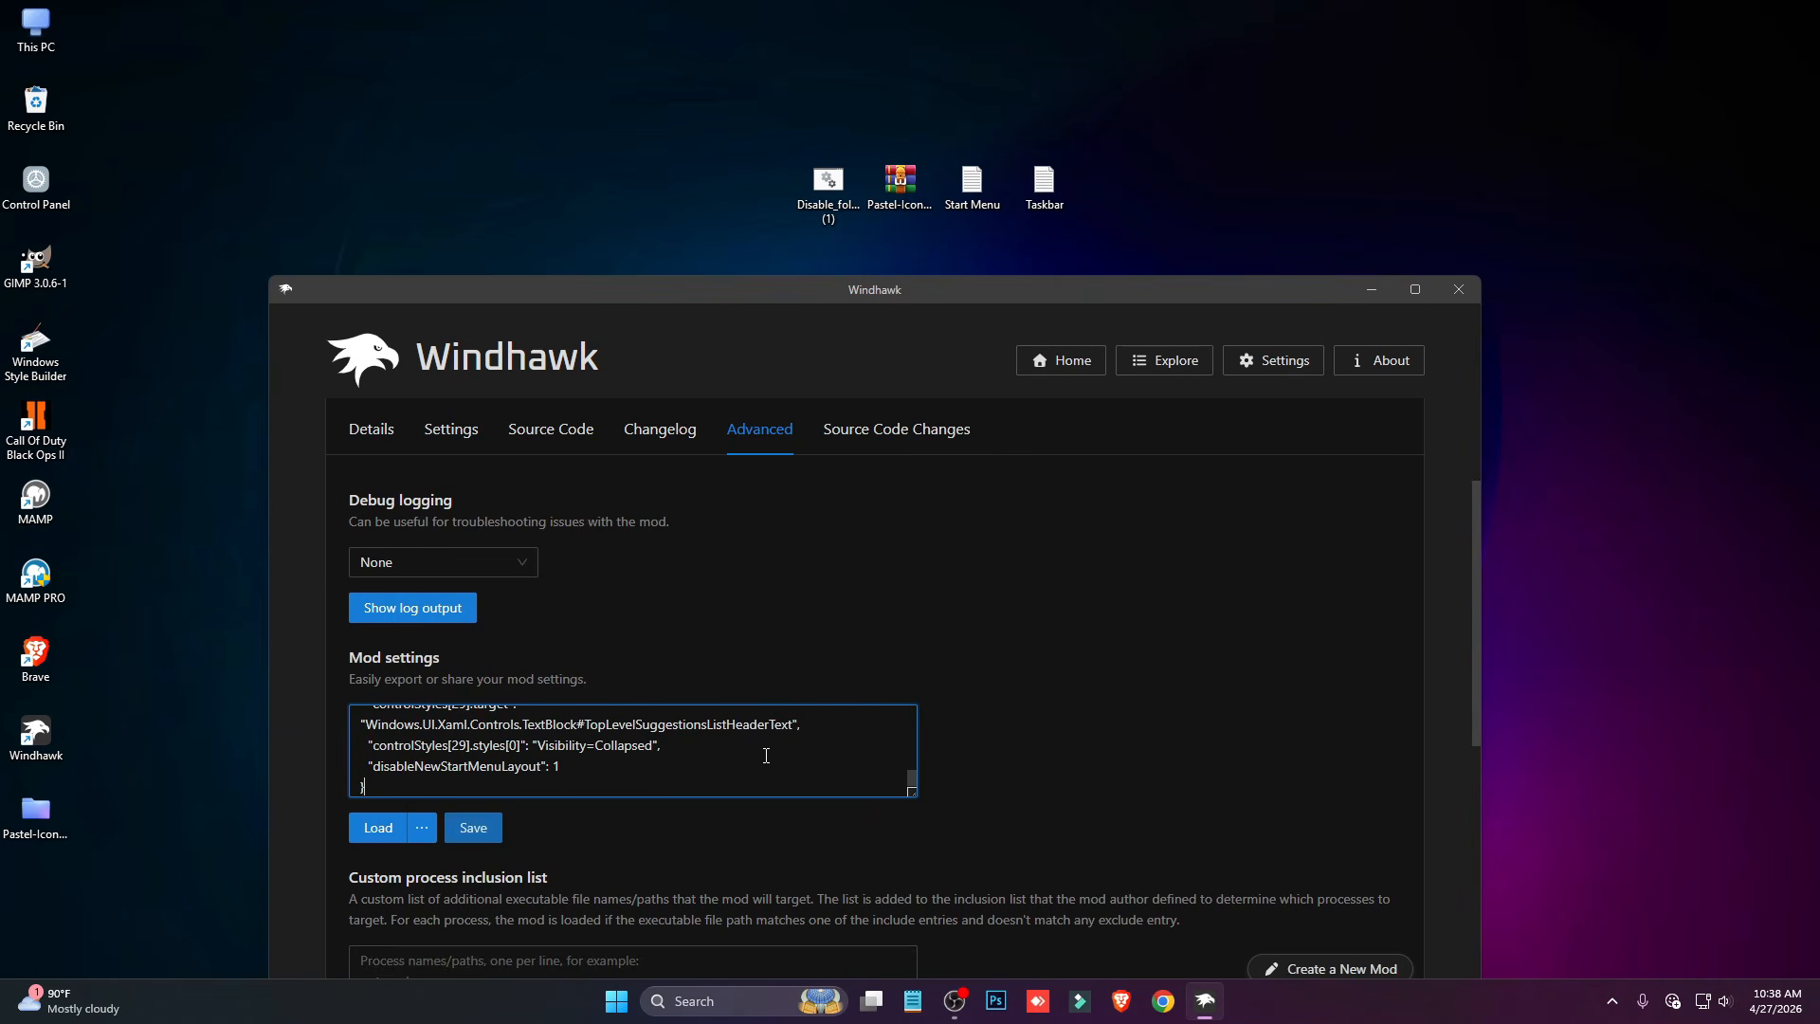
{"action": "left_click", "coordinate": [473, 827]}
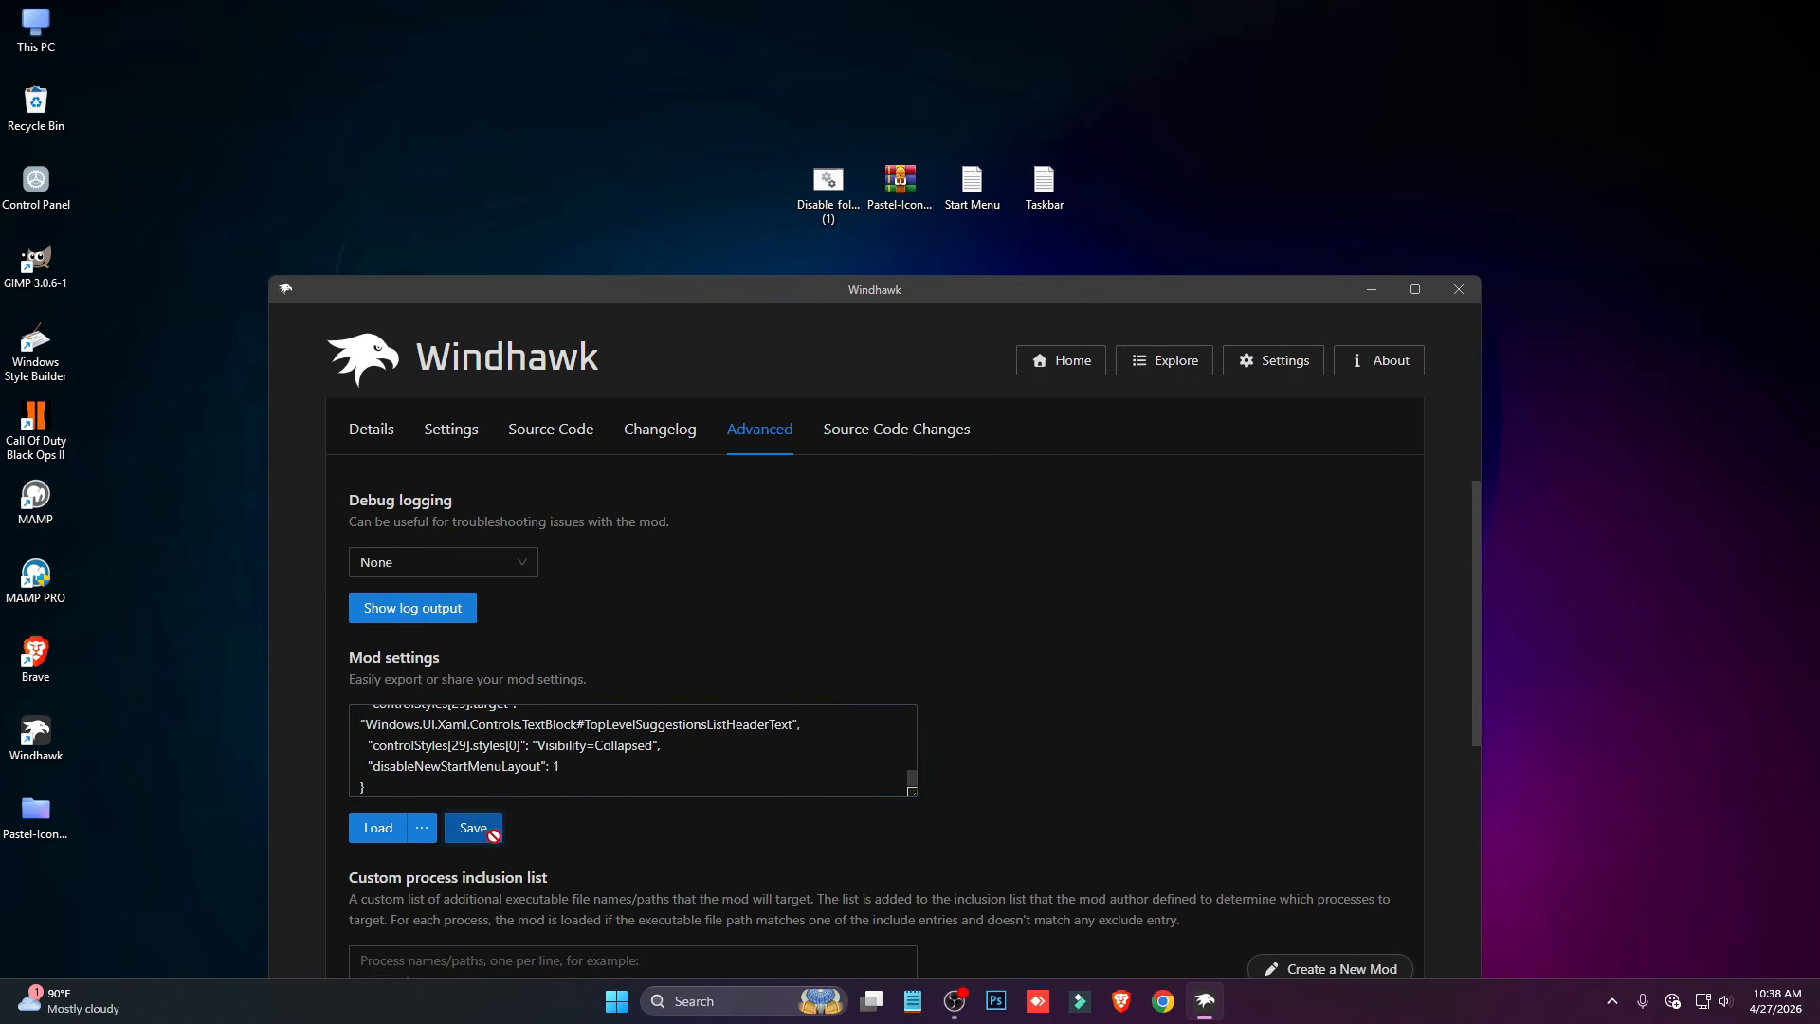
- Open and close the Start menu twice to examine its new style
{"action": "left_click", "coordinate": [622, 1009]}
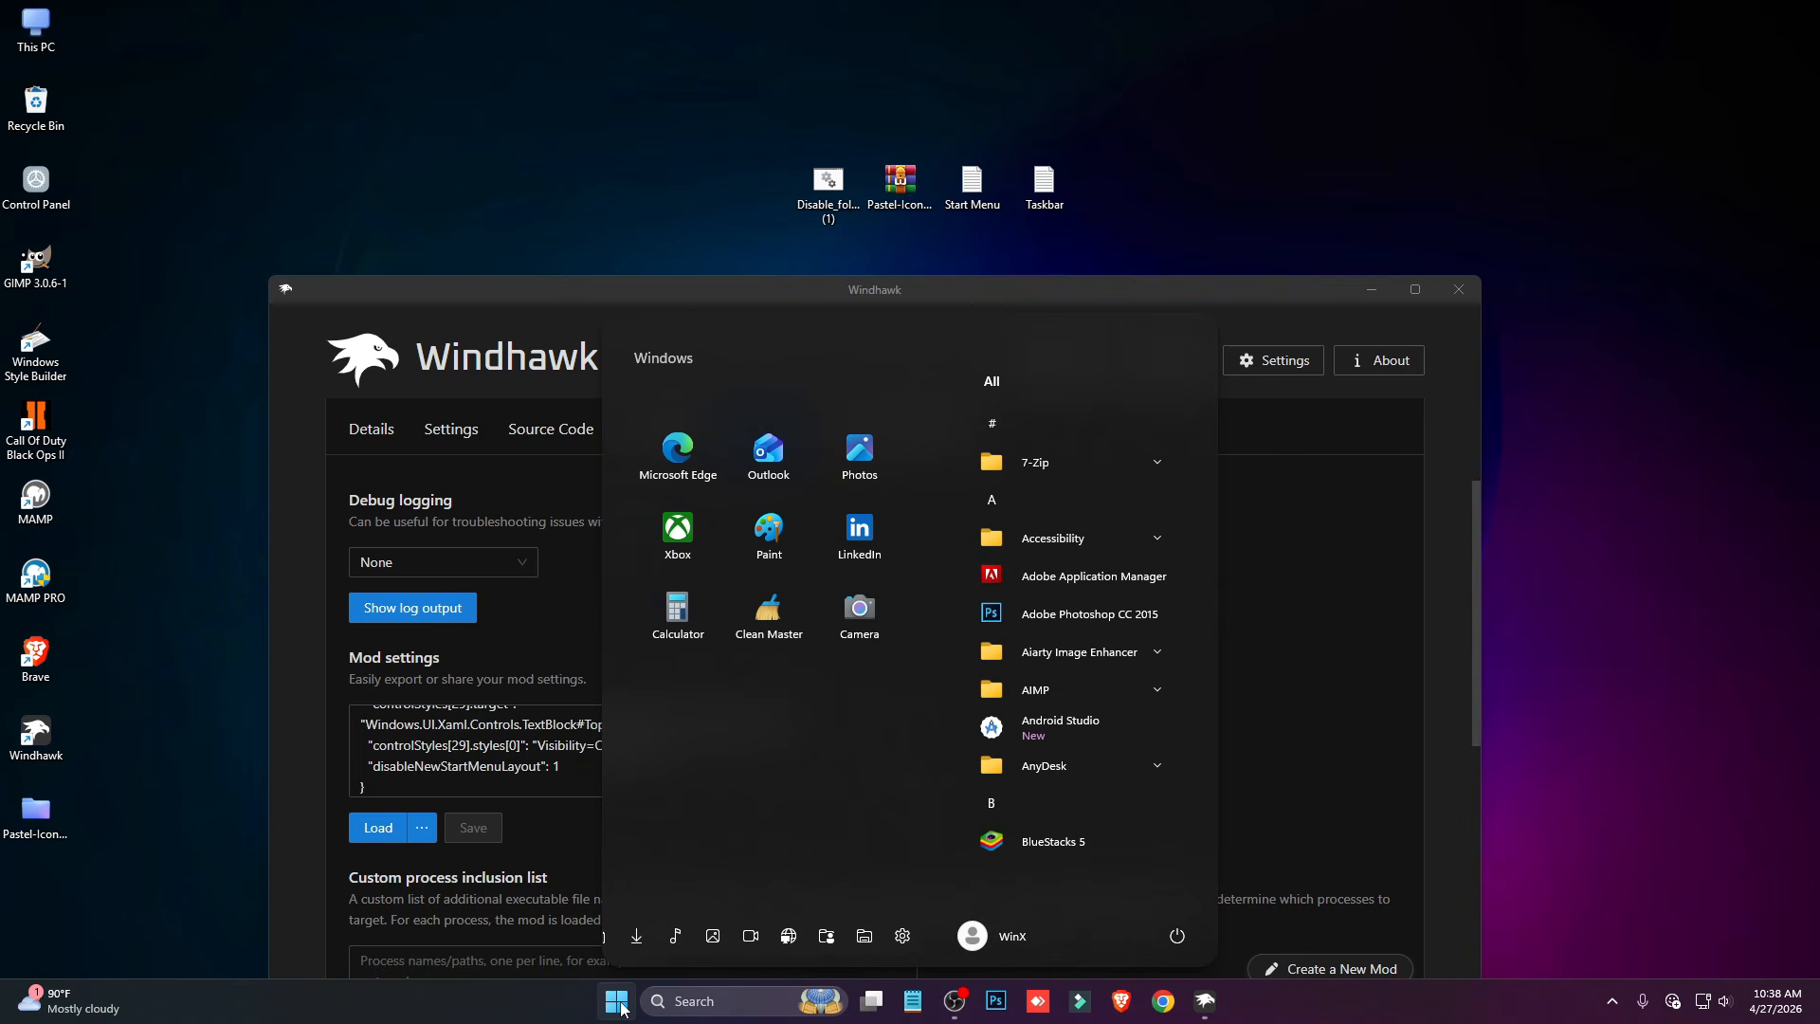
{"action": "left_click", "coordinate": [622, 1009]}
{"action": "left_click", "coordinate": [609, 1002]}
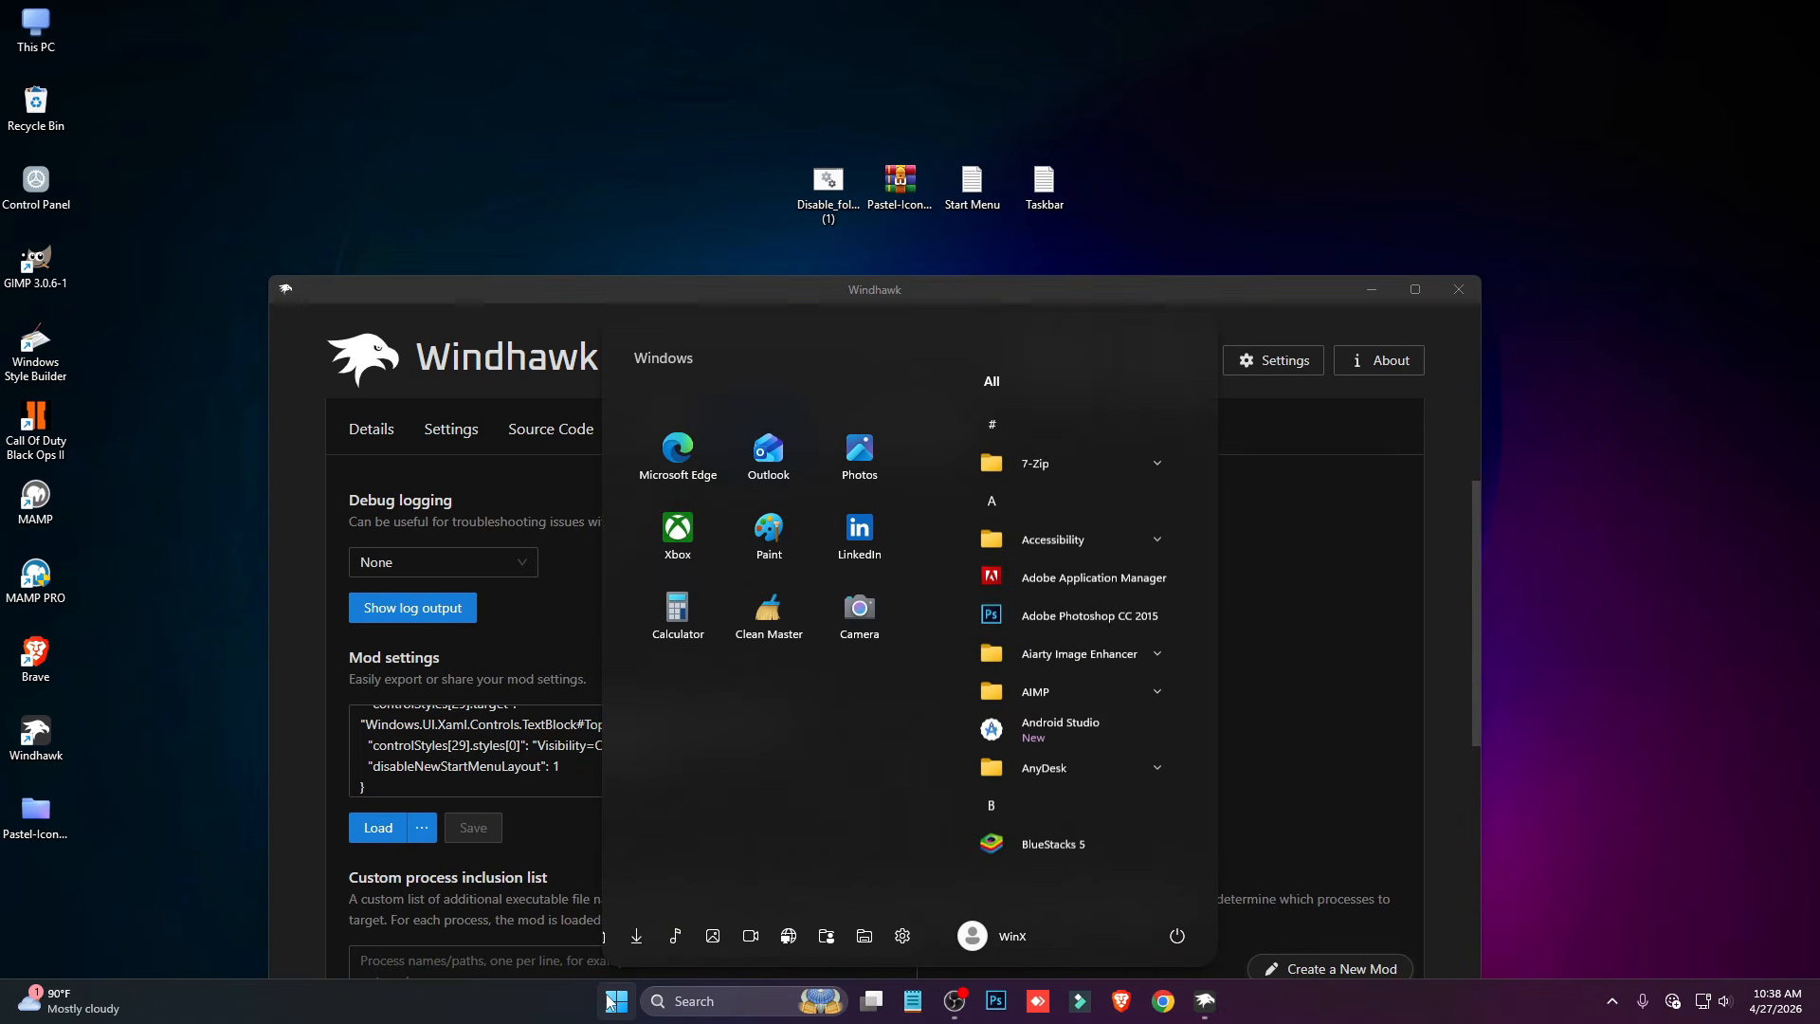
{"action": "left_click", "coordinate": [609, 1002]}
- Return to the mod catalogue and install Windows 11 Taskbar Styler, accepting the risk
{"action": "scroll", "coordinate": [347, 448], "scroll_direction": "up", "scroll_amount": 3}
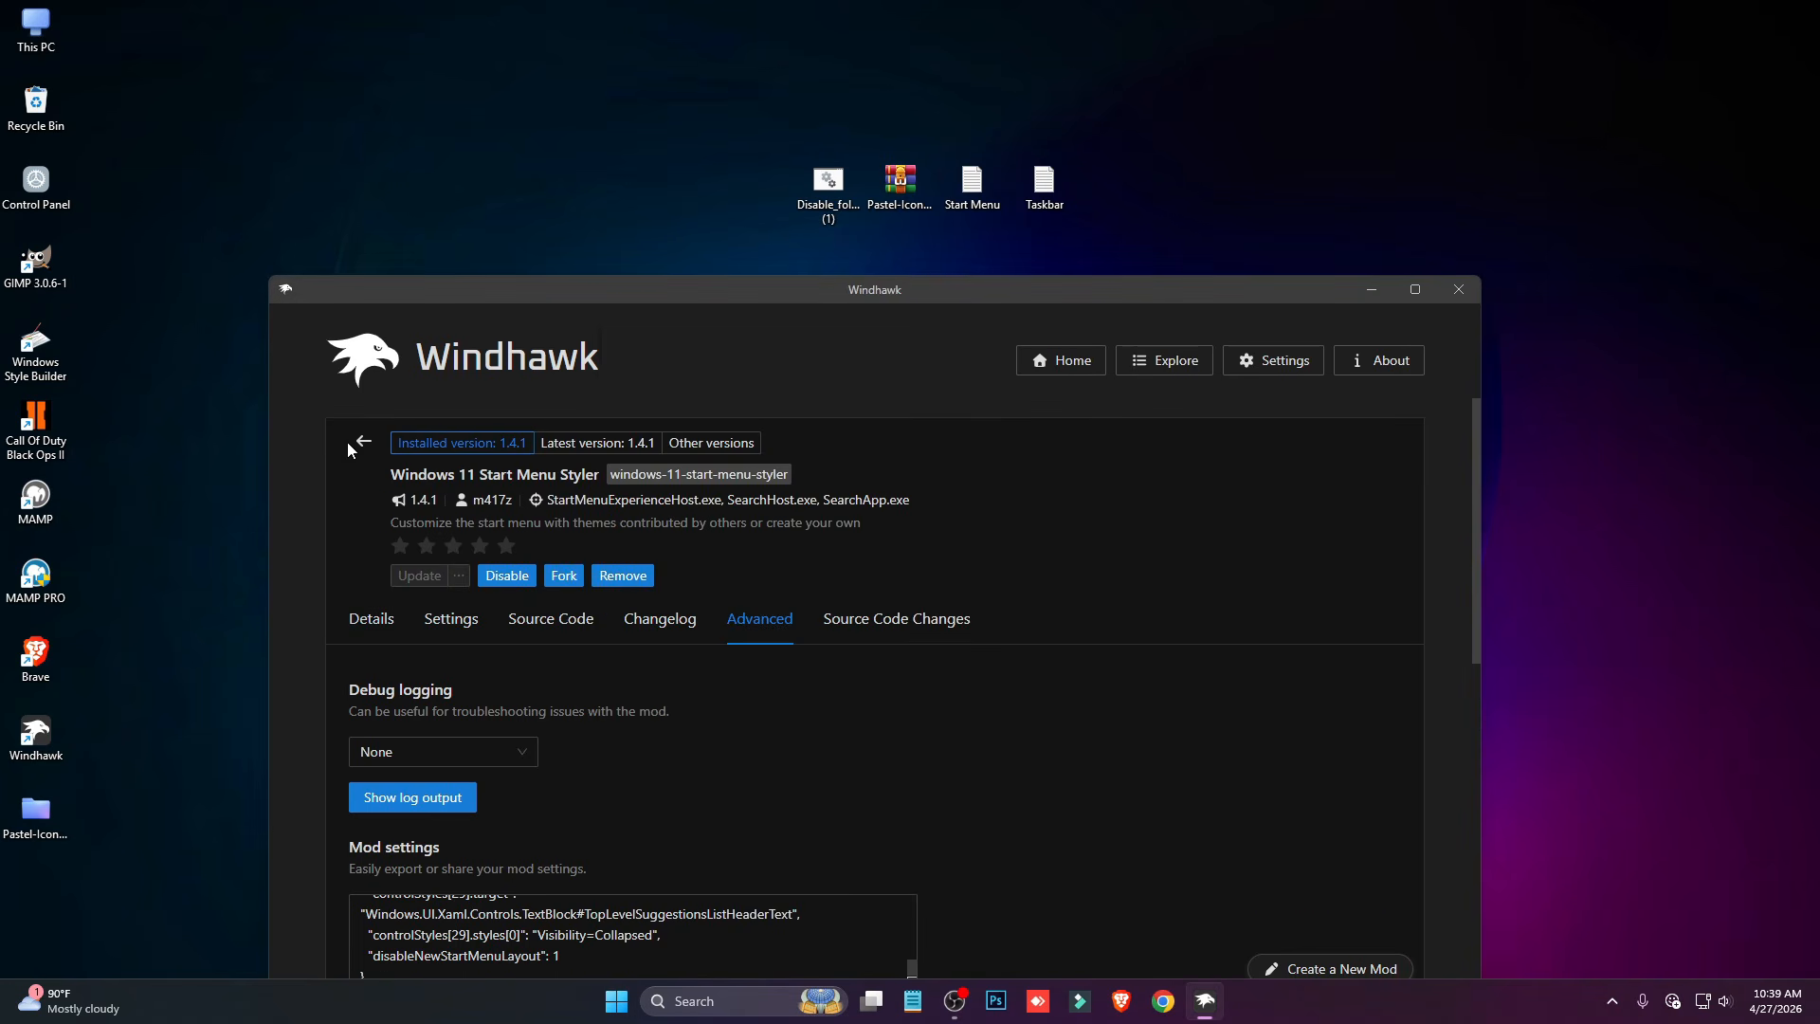
{"action": "left_click", "coordinate": [362, 450]}
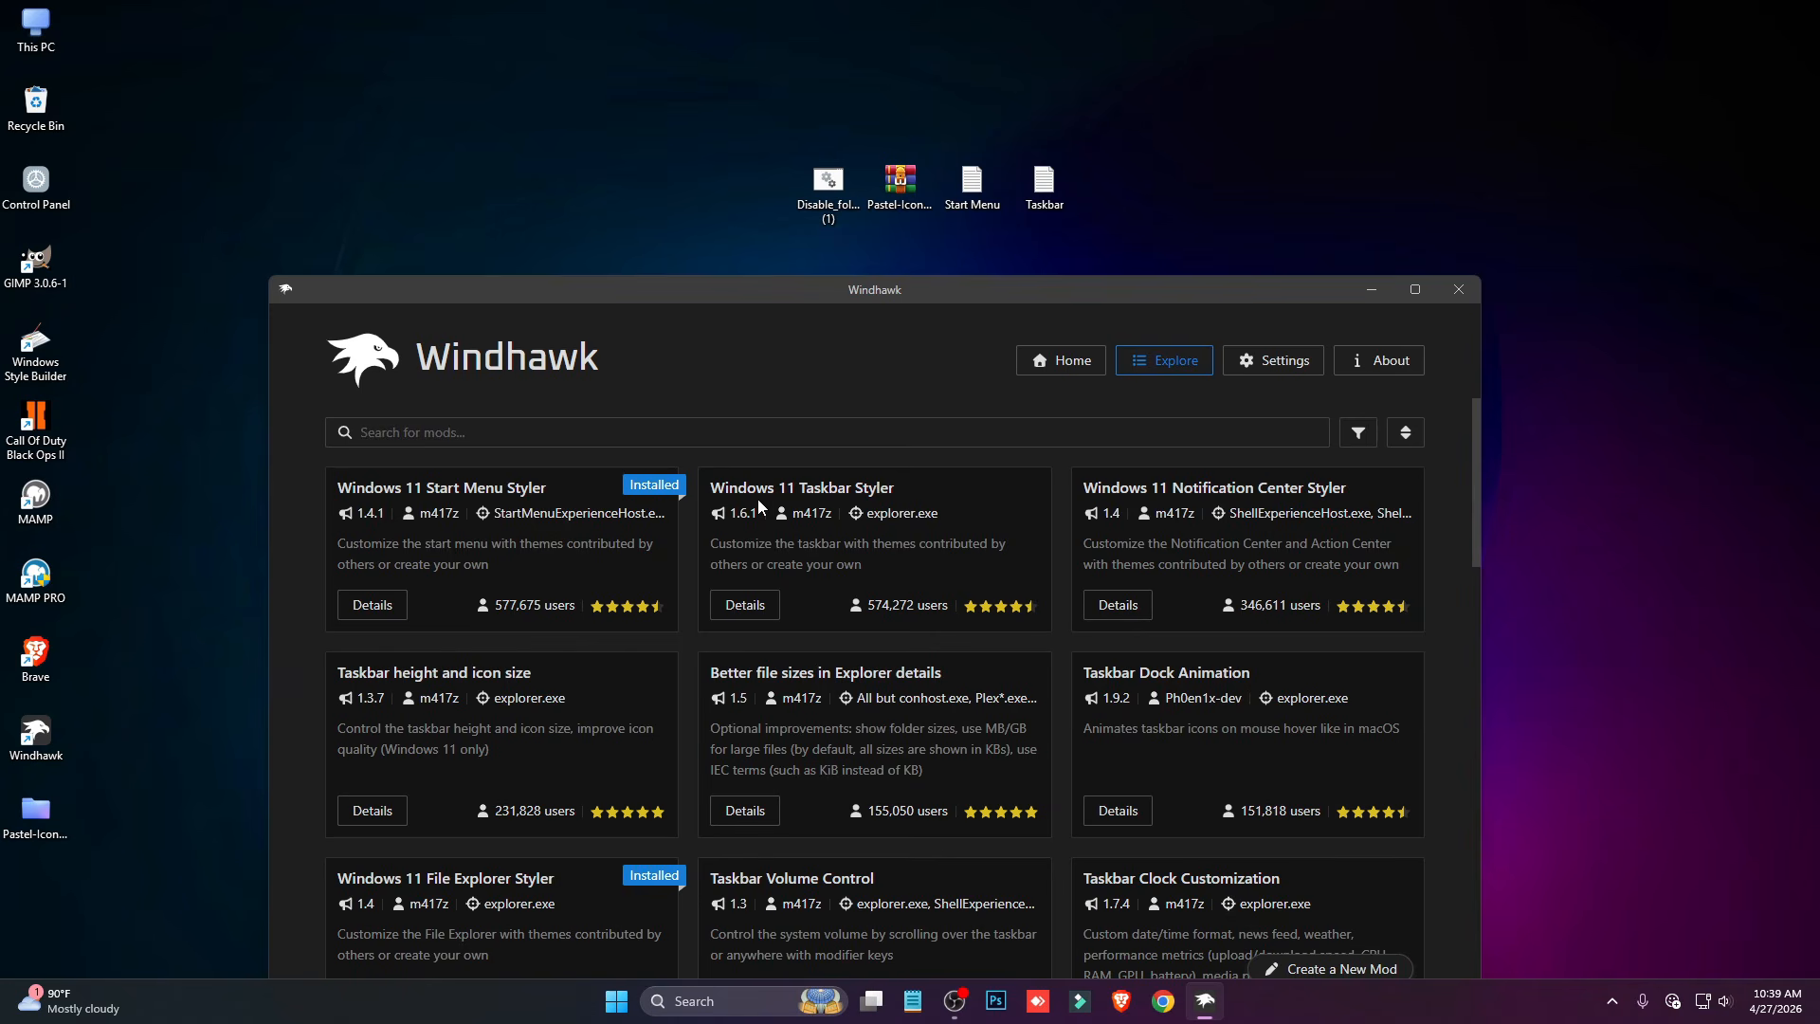
{"action": "mouse_move", "coordinate": [803, 509]}
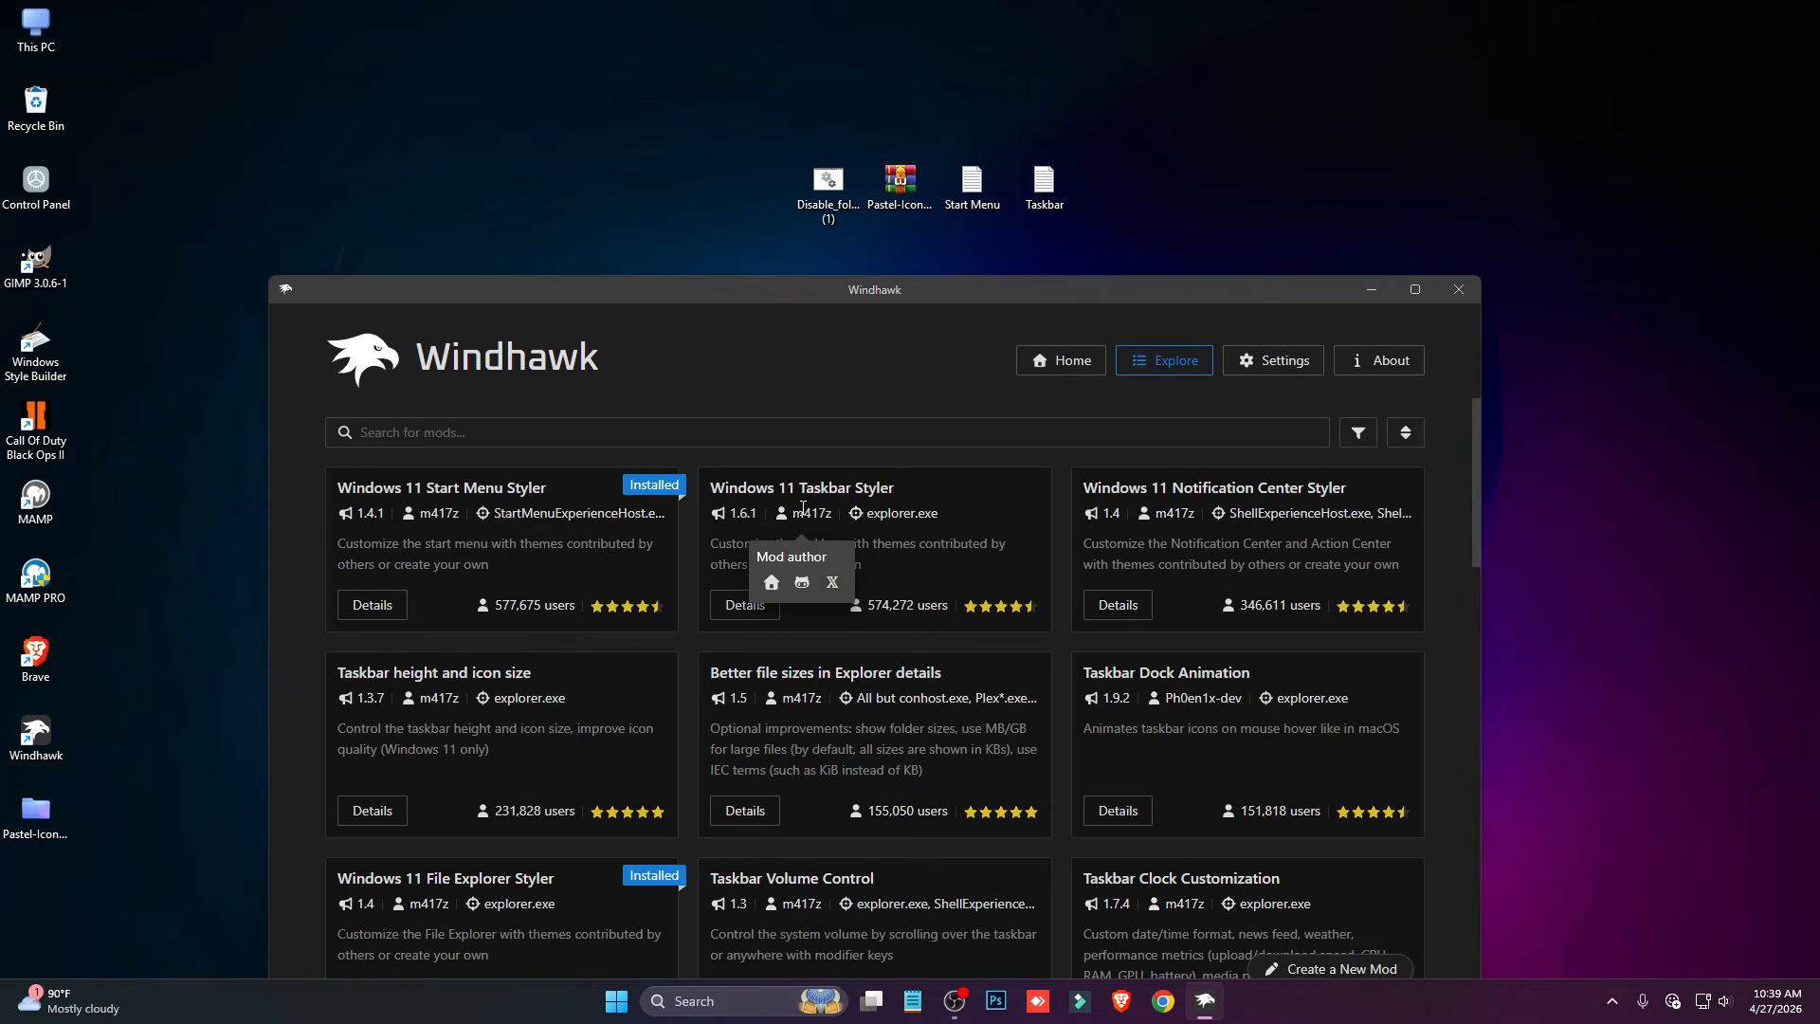
{"action": "left_click", "coordinate": [764, 615]}
{"action": "left_click", "coordinate": [413, 520]}
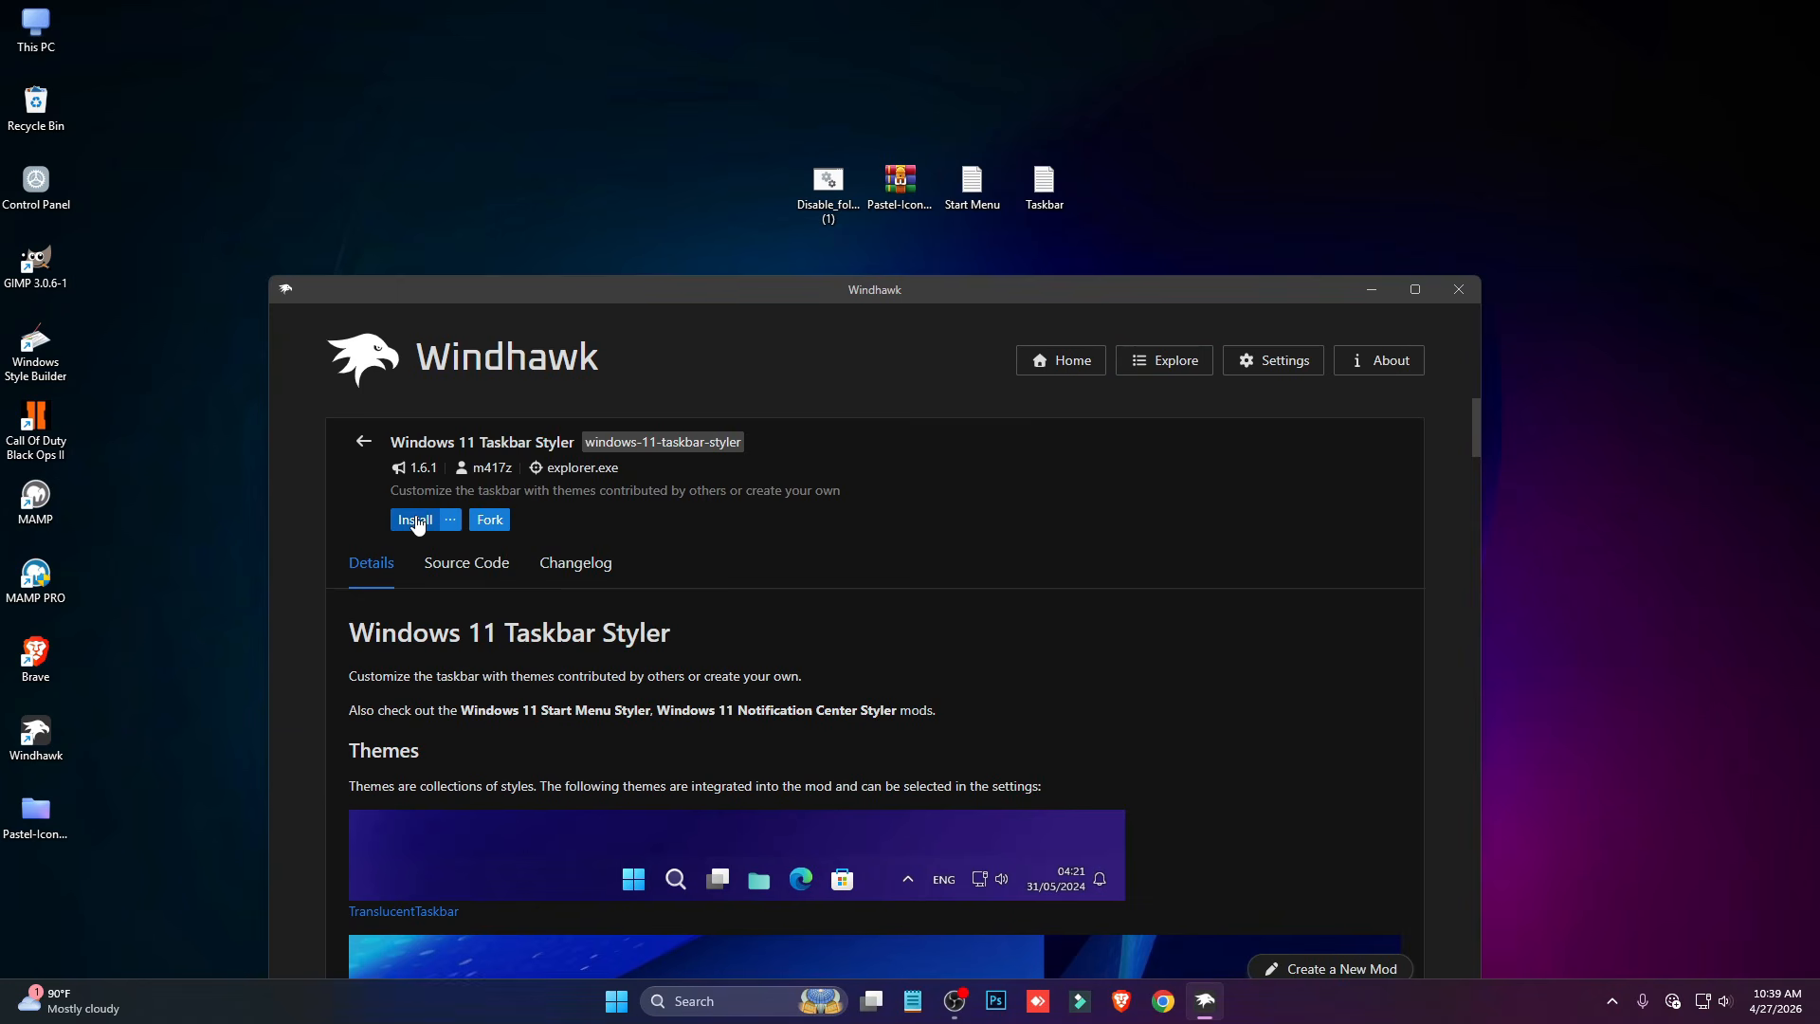
{"action": "left_click", "coordinate": [1042, 820]}
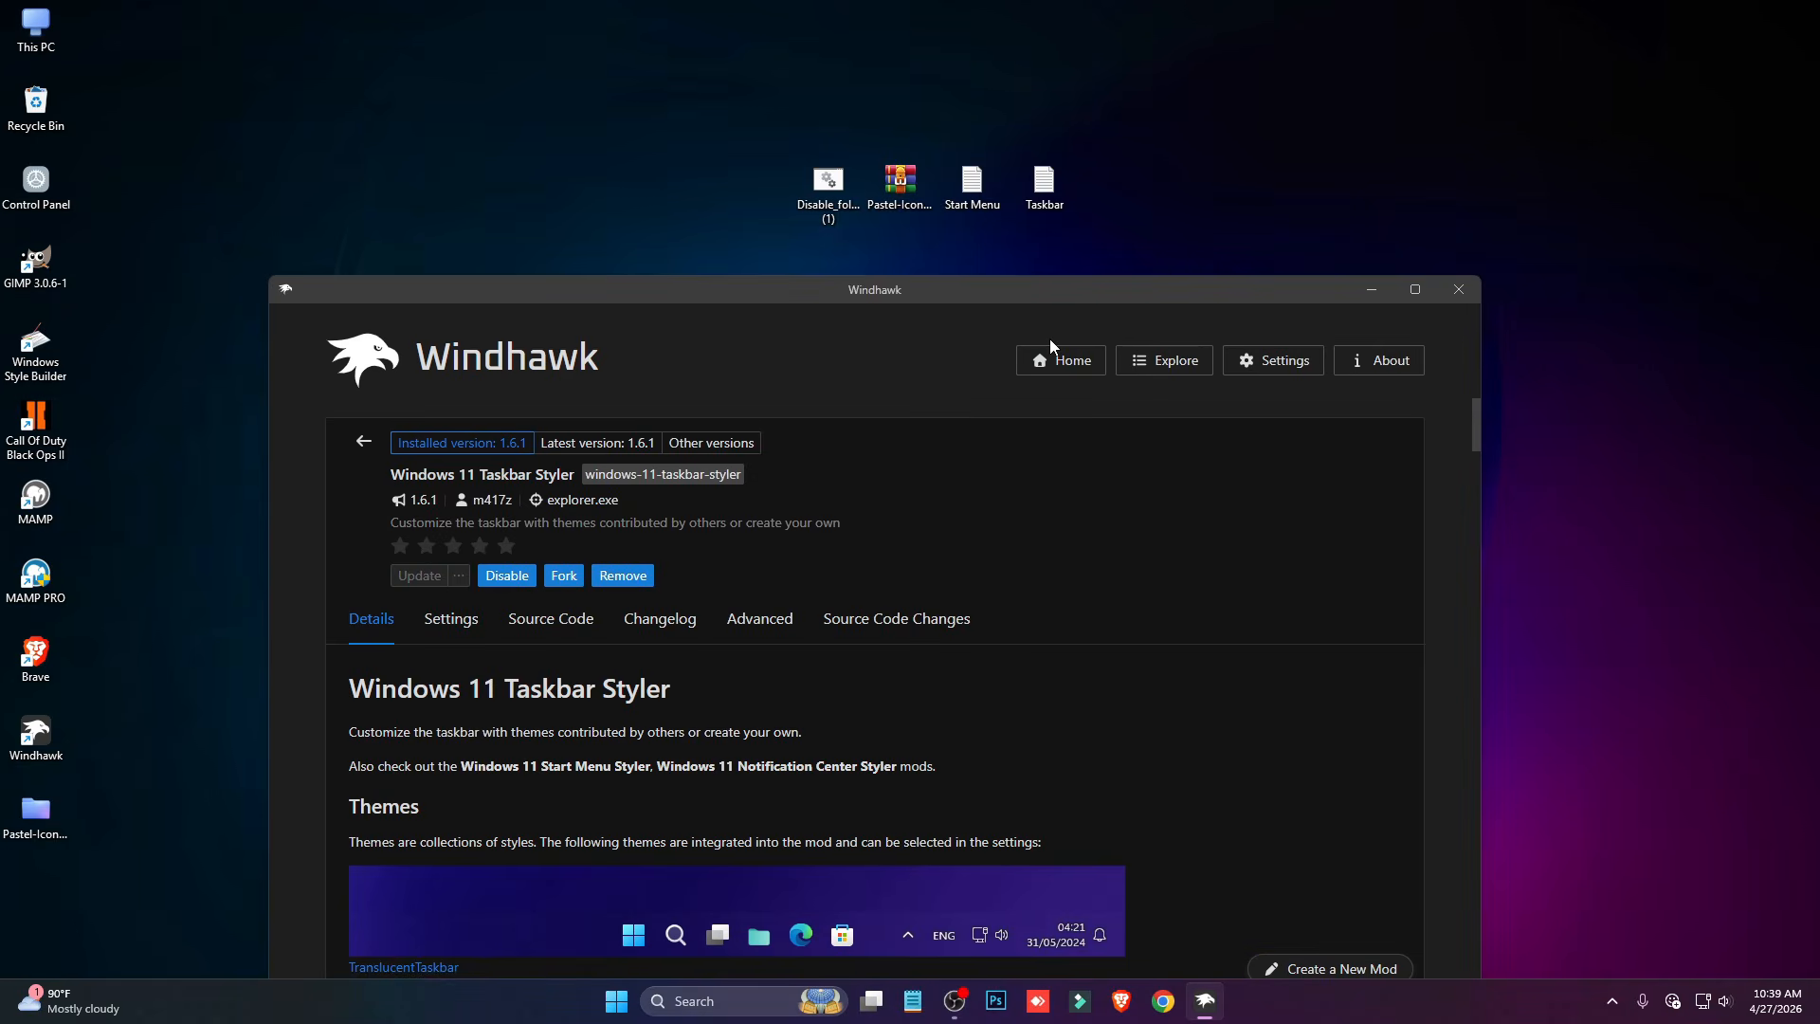
- Open Taskbar.txt from the desktop, copy its entire contents, and close Notepad
{"action": "double_click", "coordinate": [1043, 182]}
{"action": "key", "text": "ctrl+a"}
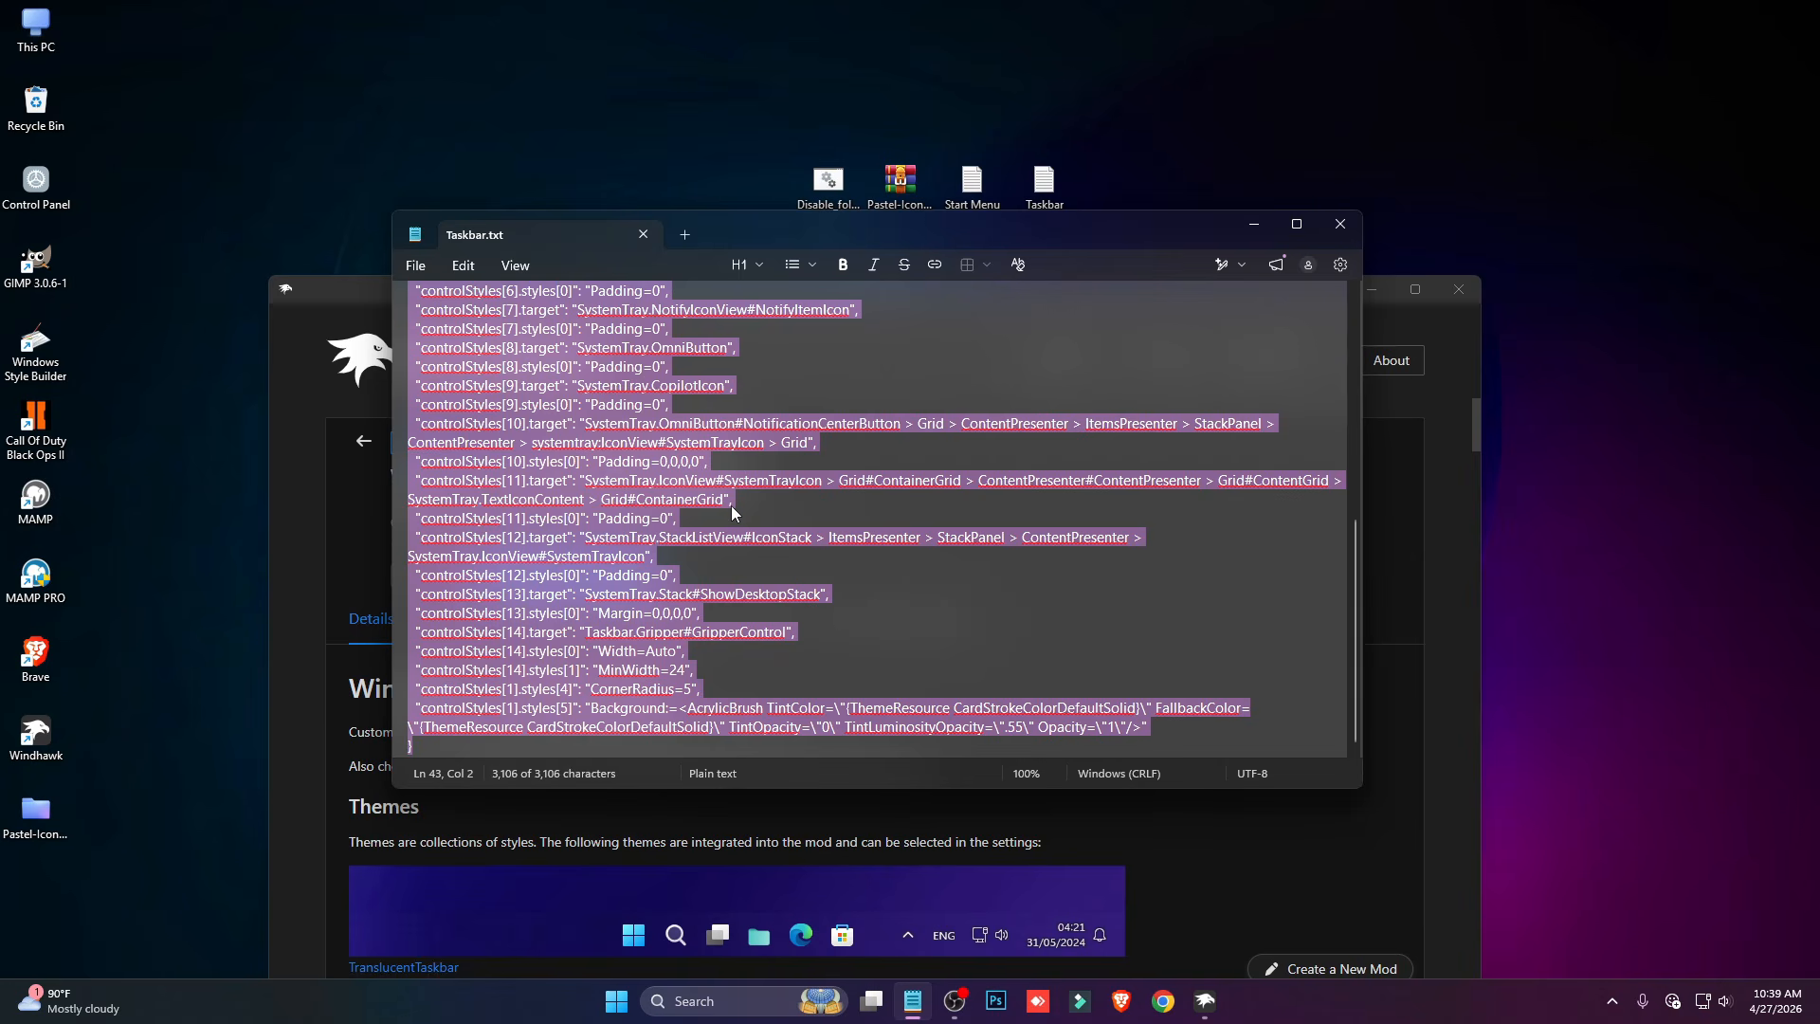
{"action": "left_click", "coordinate": [1341, 224]}
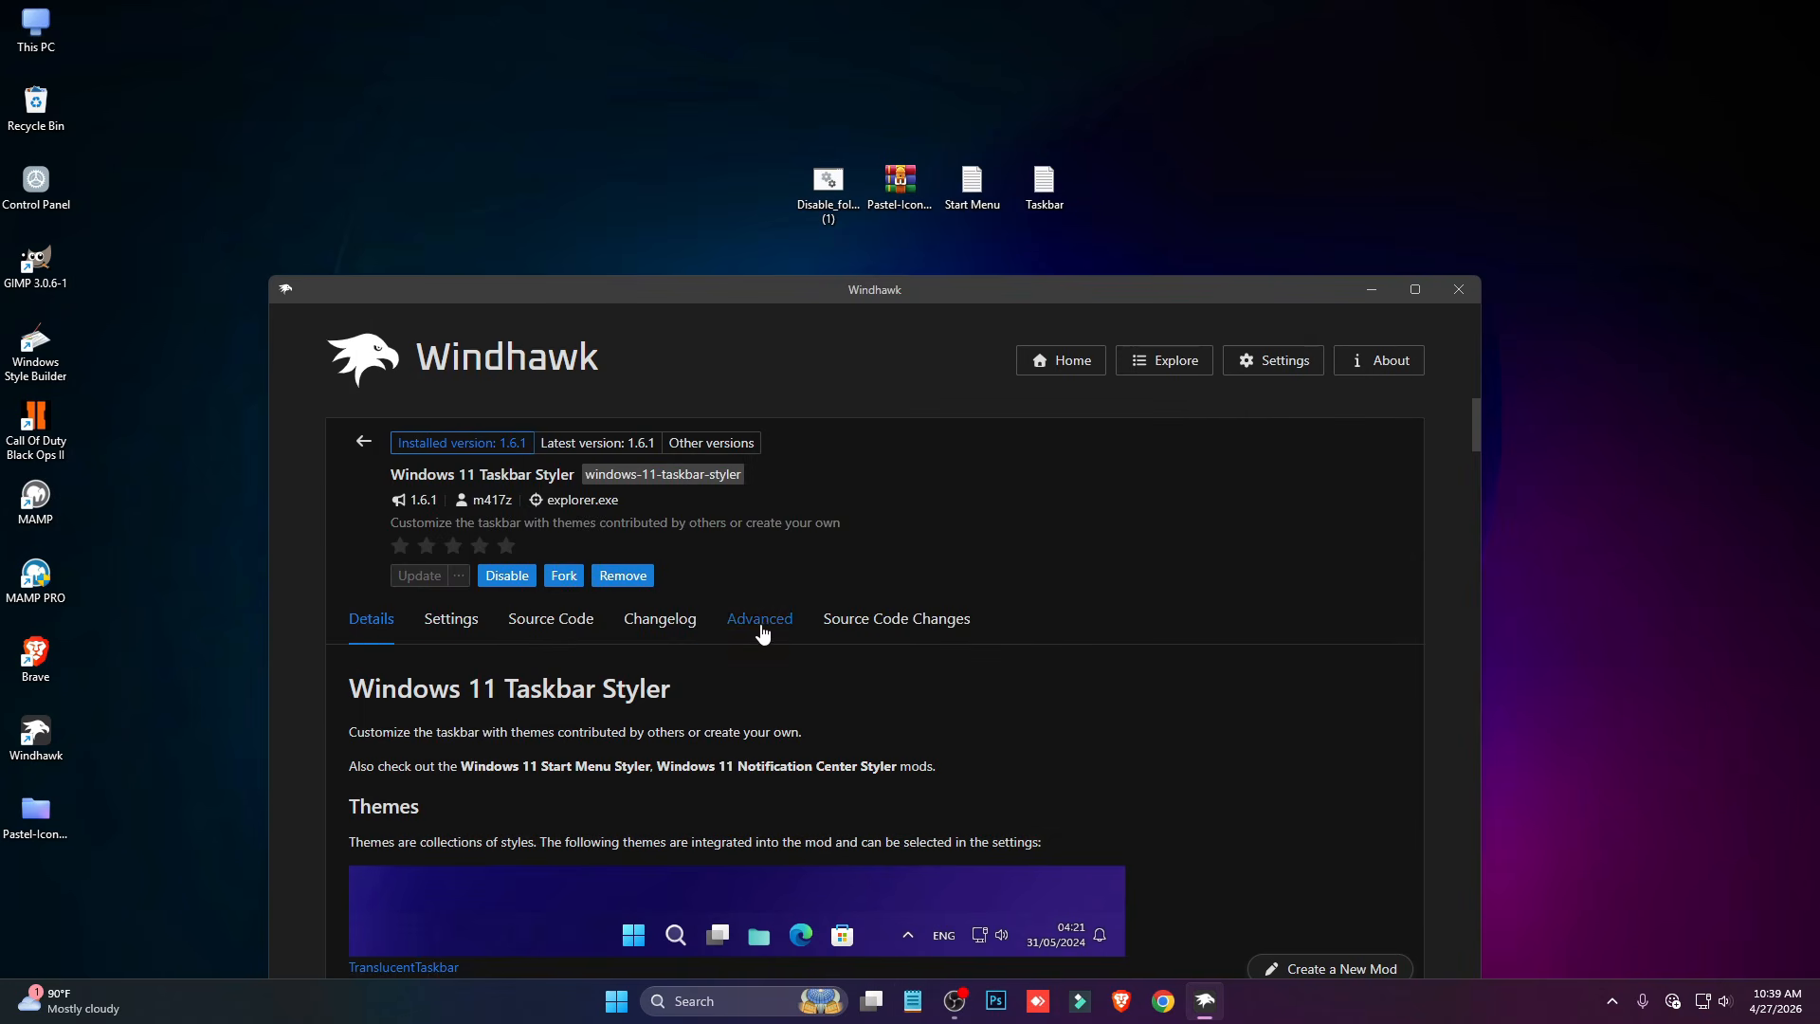
- Replace the Taskbar Styler's mod settings under its advanced options with the copied Taskbar.txt text and save them
{"action": "left_click", "coordinate": [759, 618]}
{"action": "scroll", "coordinate": [958, 596], "scroll_direction": "down", "scroll_amount": 1}
{"action": "scroll", "coordinate": [958, 595], "scroll_direction": "down", "scroll_amount": 2}
{"action": "left_click", "coordinate": [730, 682]}
{"action": "key", "text": "ctrl+a"}
{"action": "key", "text": "ctrl+v"}
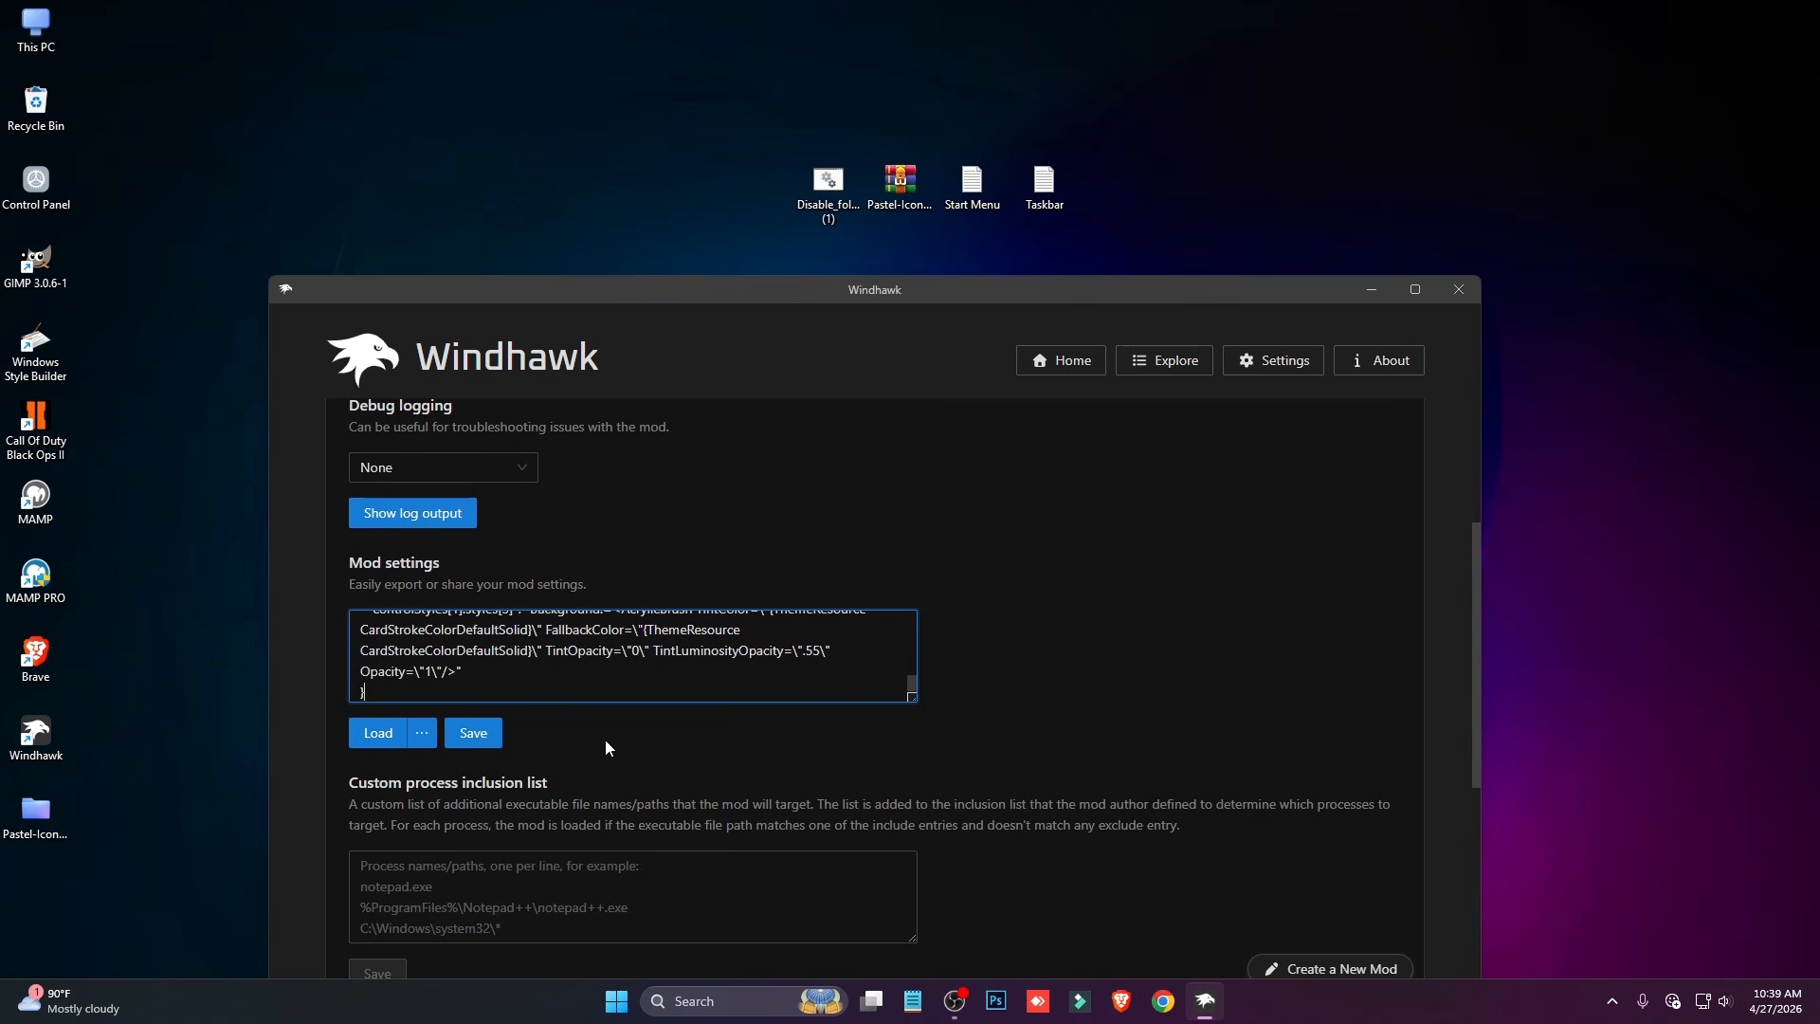
{"action": "left_click", "coordinate": [492, 731]}
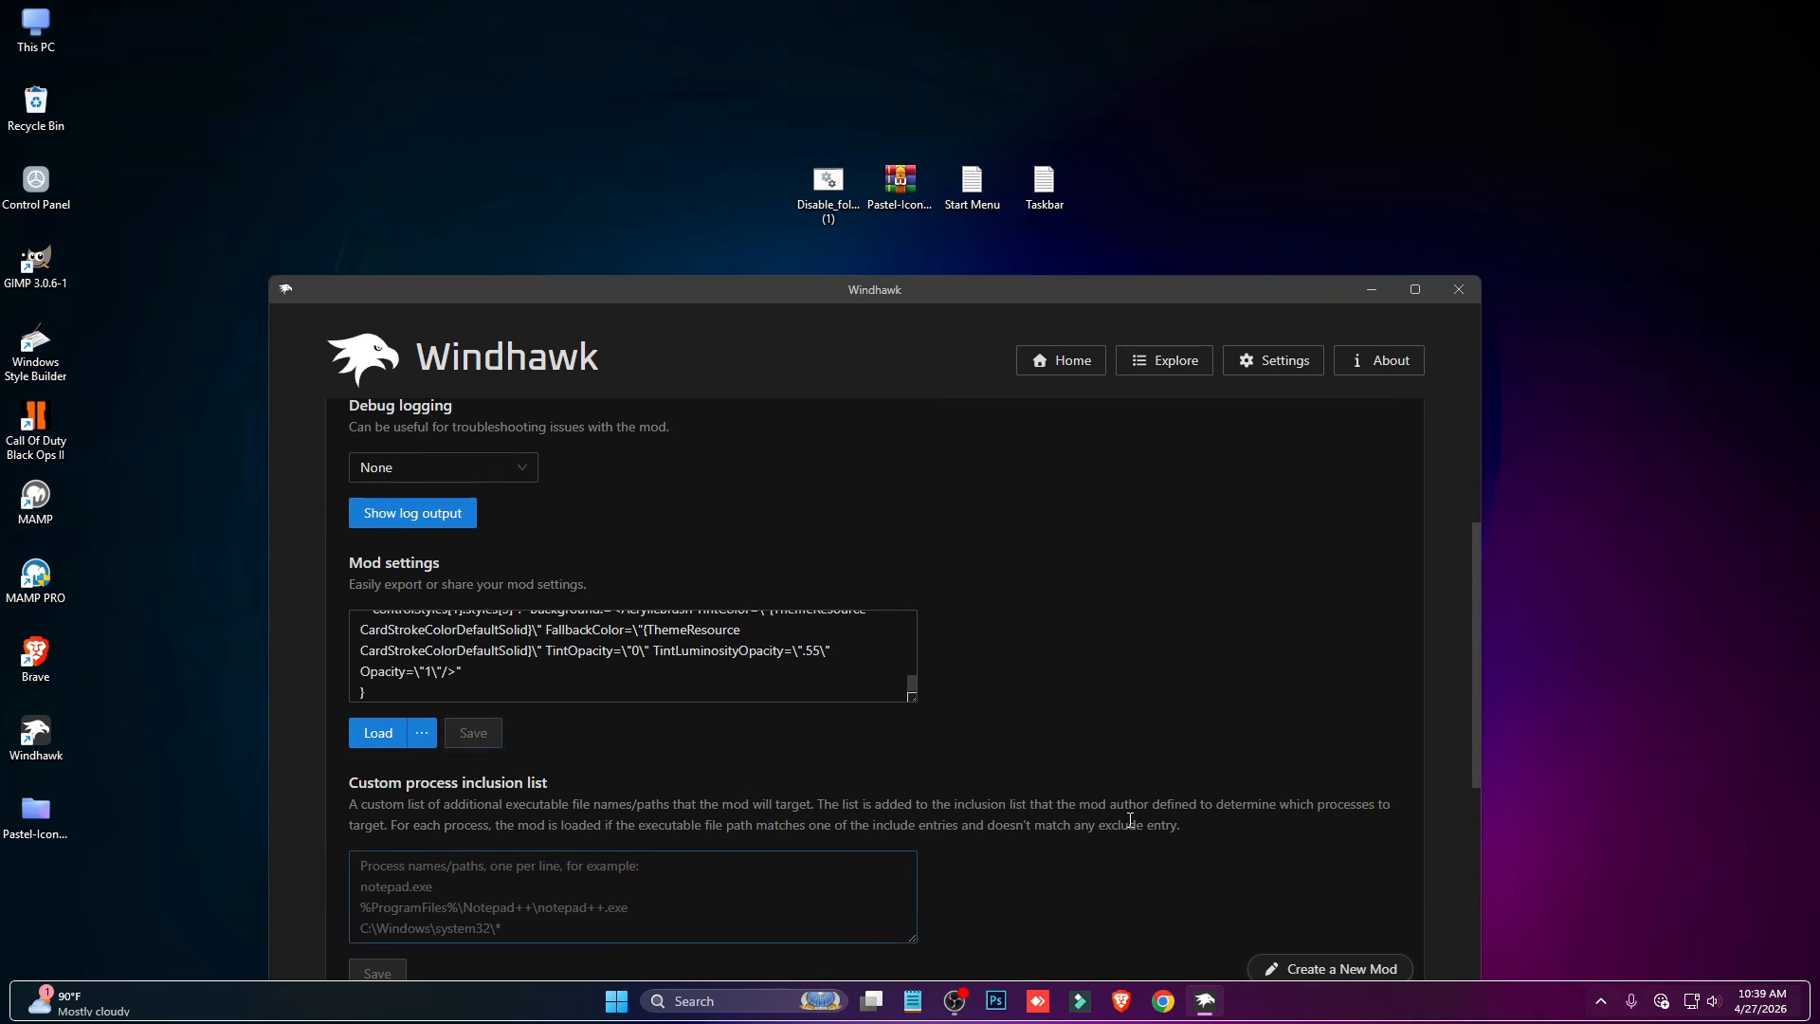
- Return to the mod catalogue and install Taskbar height and icon size, accepting the risk
{"action": "scroll", "coordinate": [1130, 820], "scroll_direction": "up", "scroll_amount": 3}
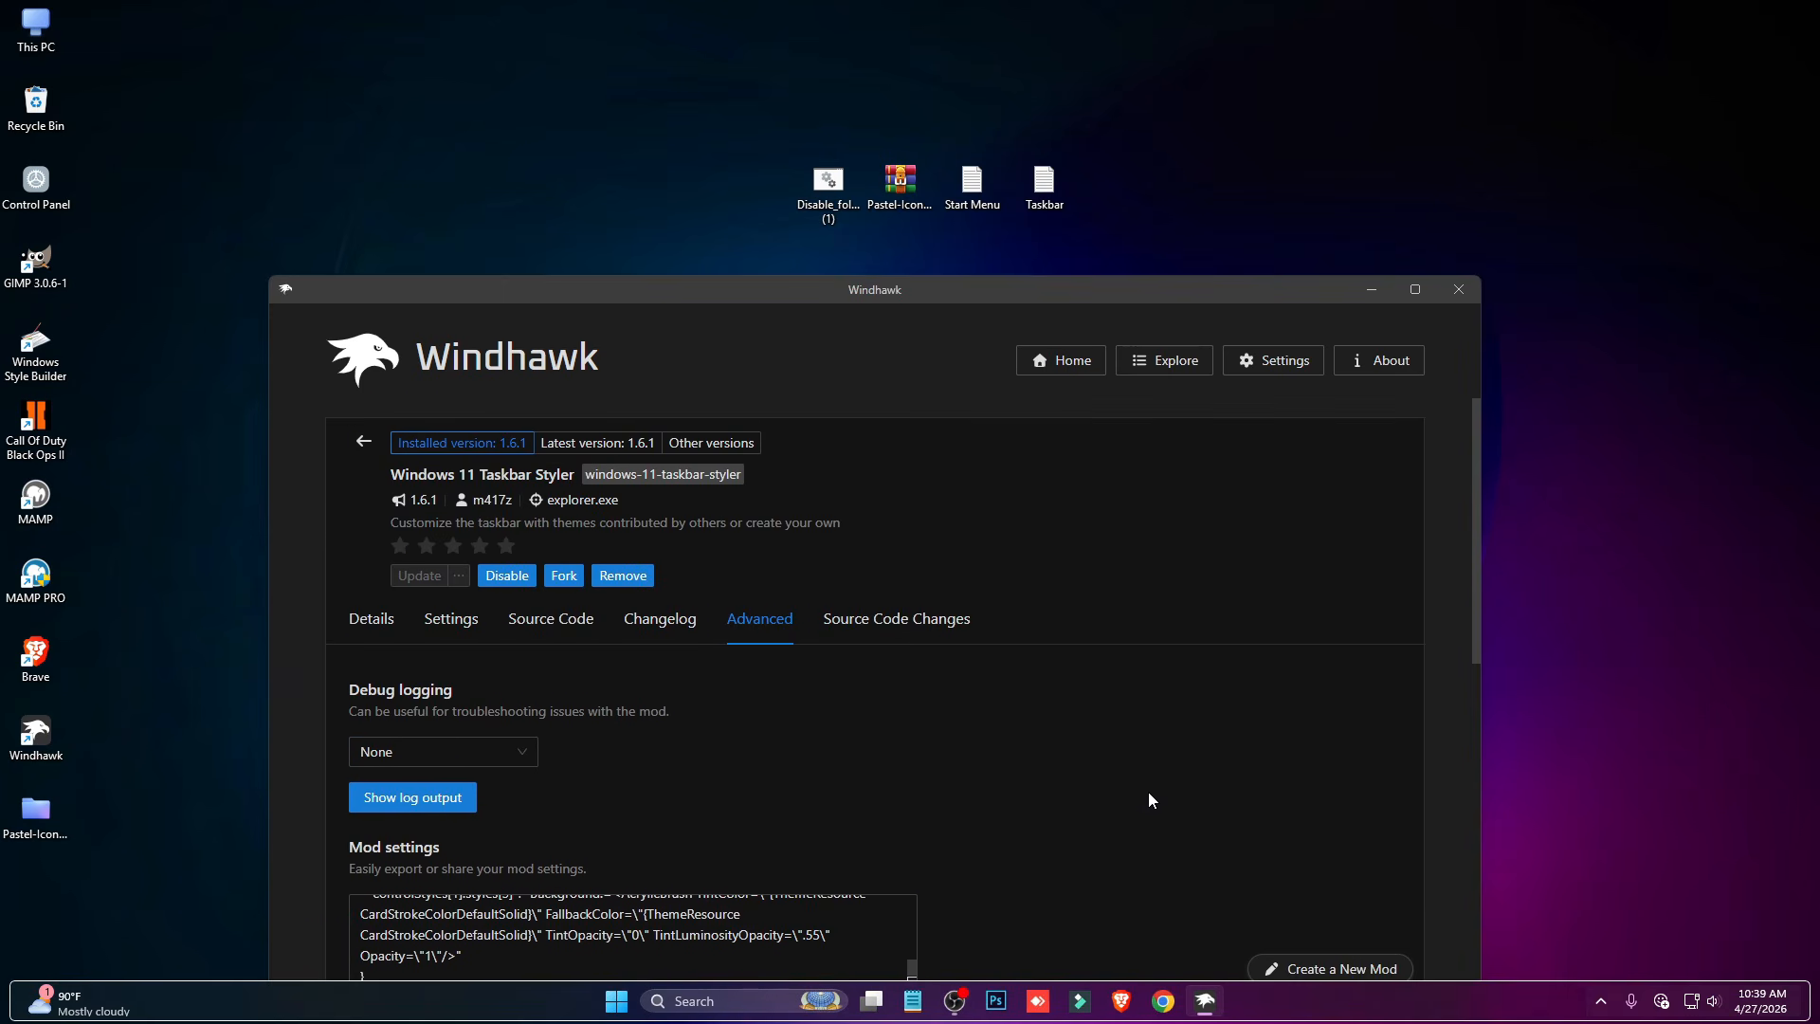
{"action": "left_click", "coordinate": [359, 441]}
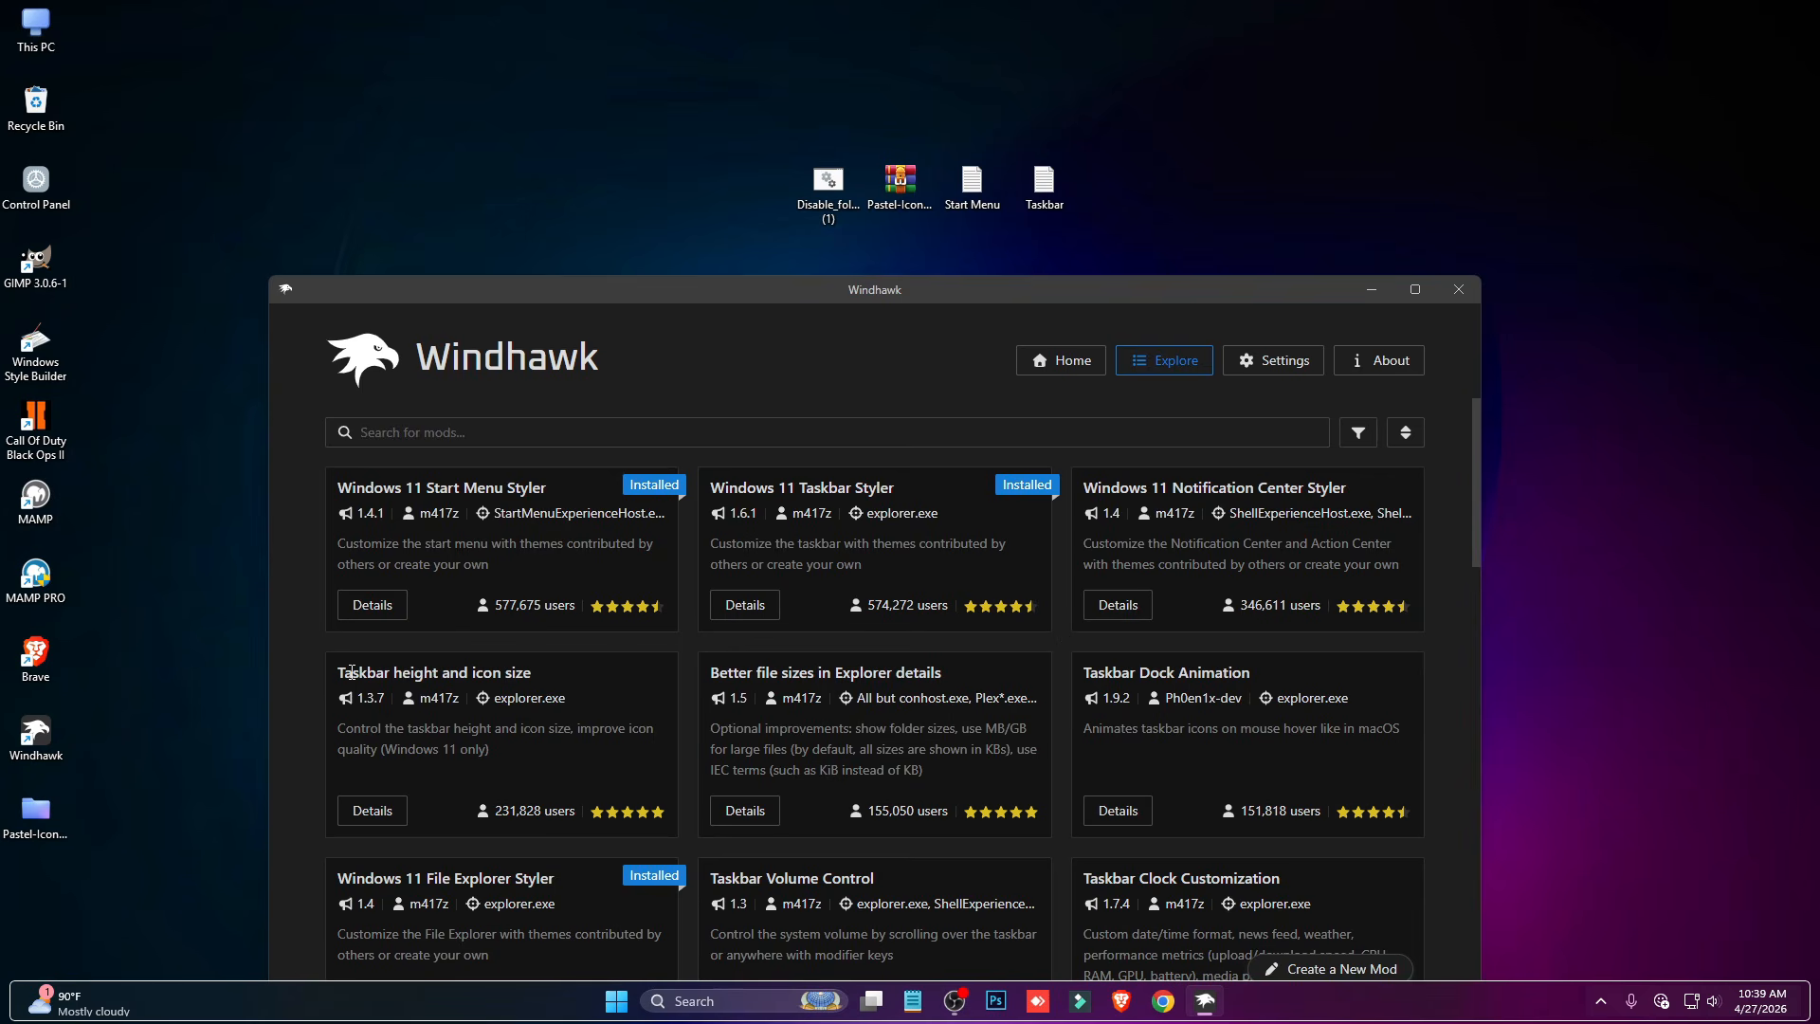
{"action": "left_click", "coordinate": [396, 823]}
{"action": "left_click", "coordinate": [422, 524]}
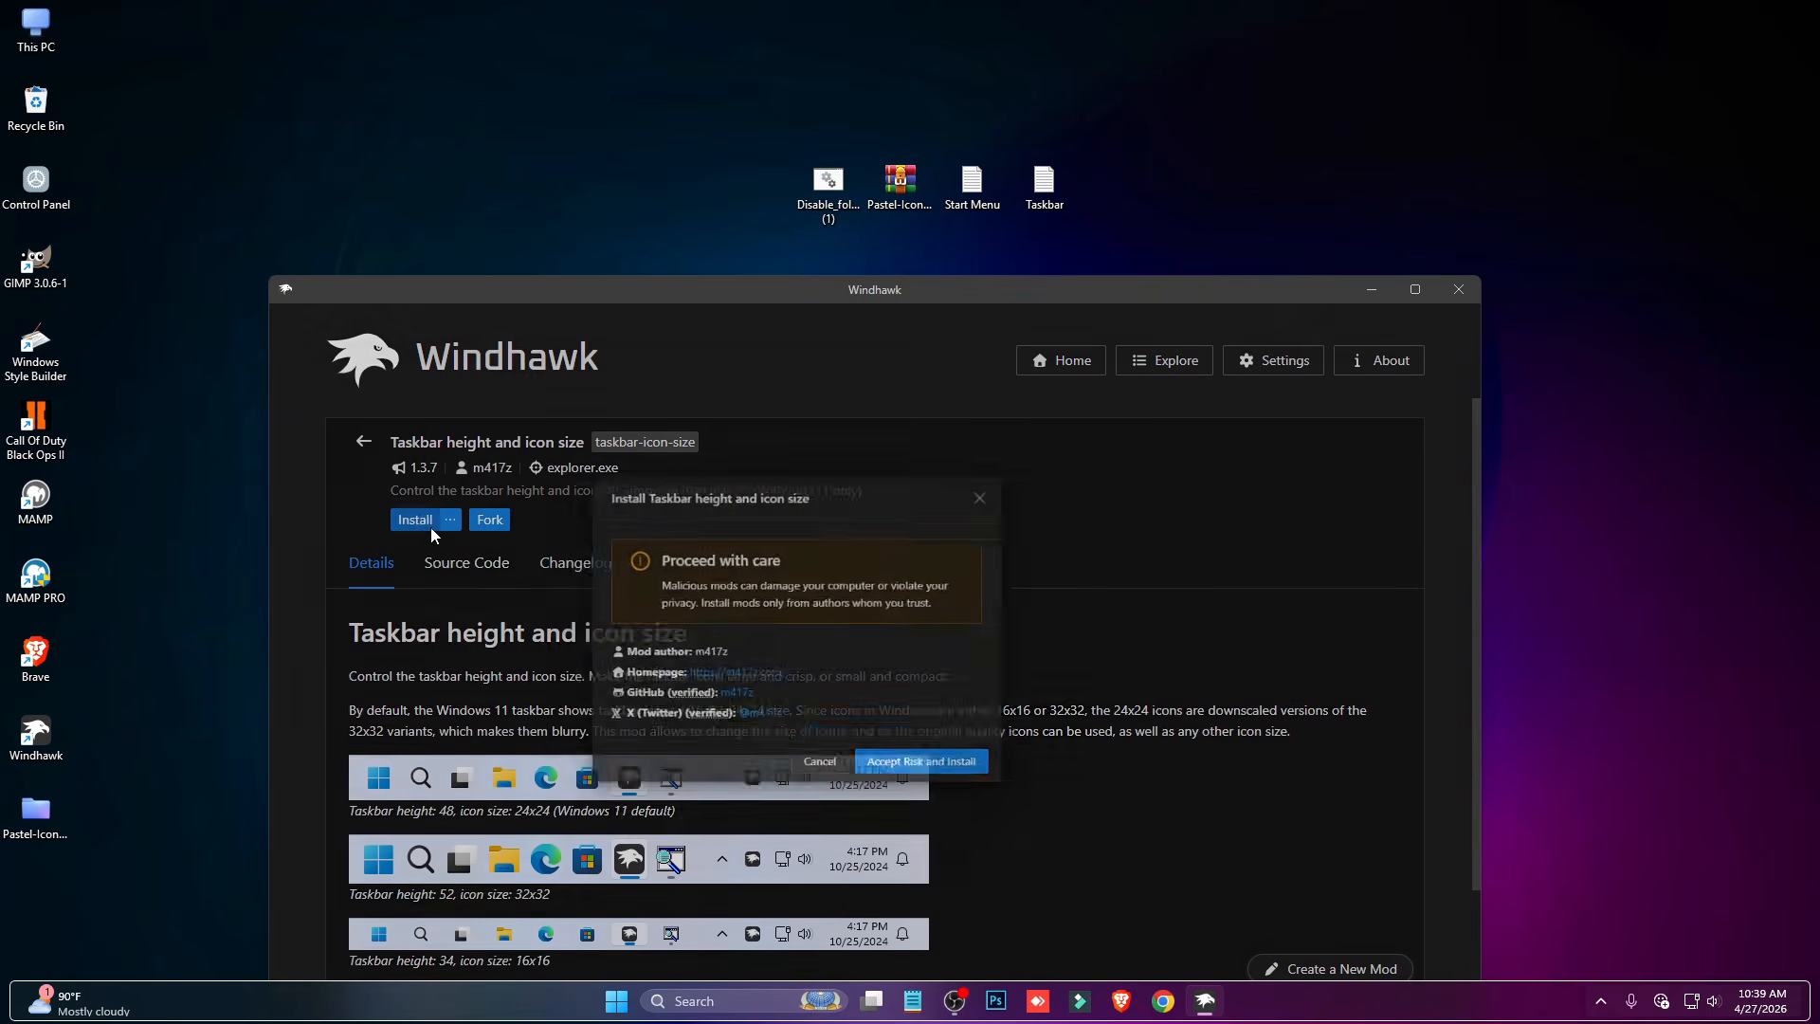
{"action": "left_click", "coordinate": [1072, 813]}
- Move Windhawk up clear of the taskbar, set the taskbar mod's icon size to 28, and save the settings
{"action": "left_click_drag", "start_coordinate": [756, 290], "coordinate": [774, 80]}
{"action": "left_click", "coordinate": [491, 408]}
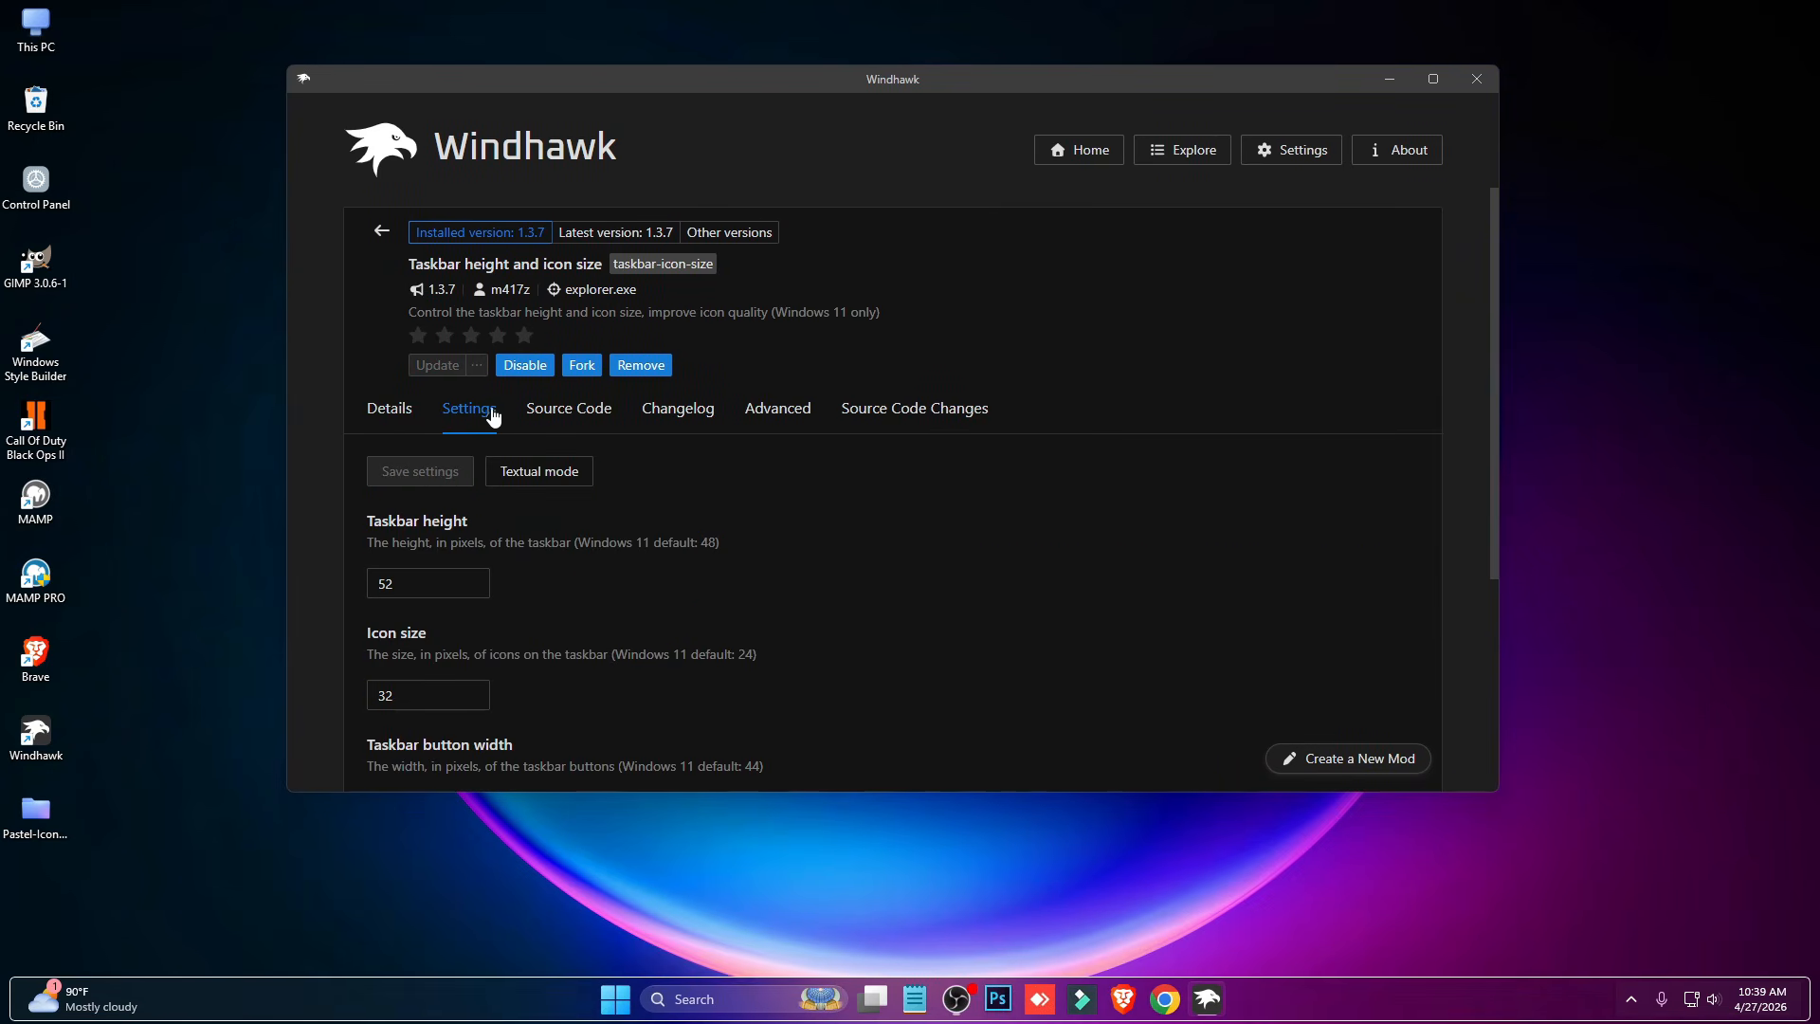
{"action": "scroll", "coordinate": [478, 618], "scroll_direction": "down", "scroll_amount": 1}
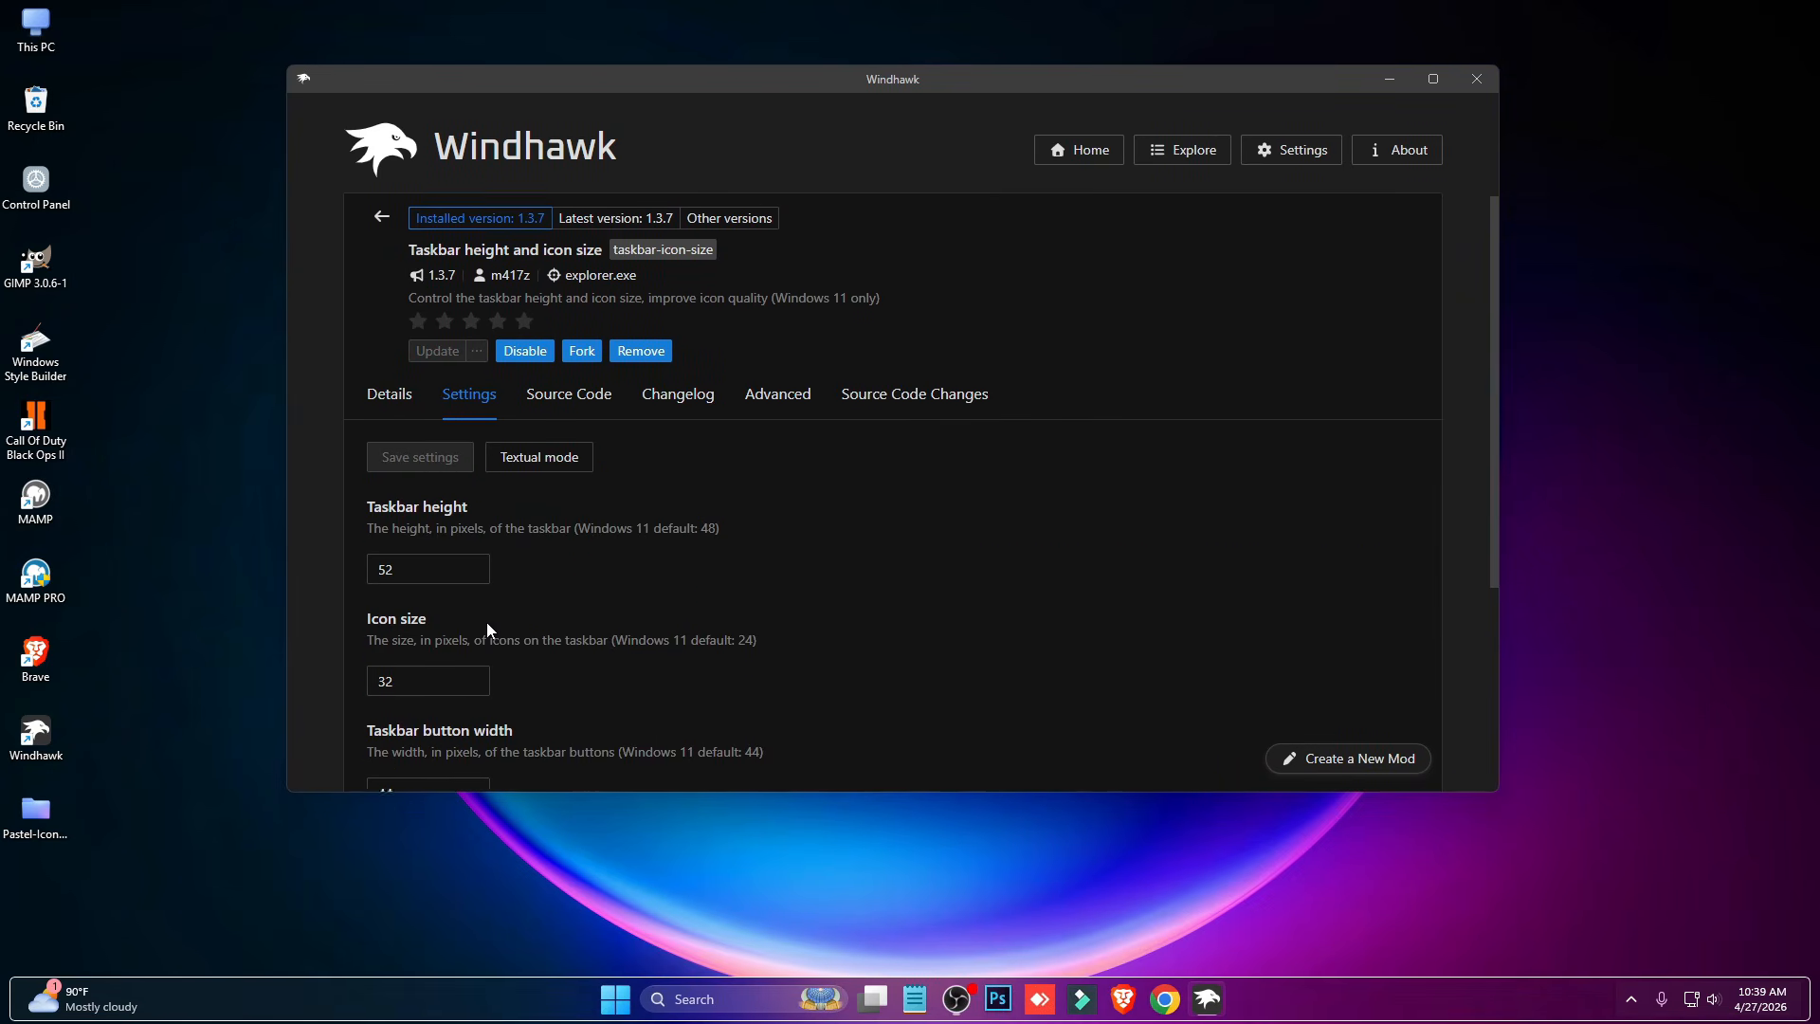
{"action": "double_click", "coordinate": [446, 601]}
{"action": "type", "text": "28"}
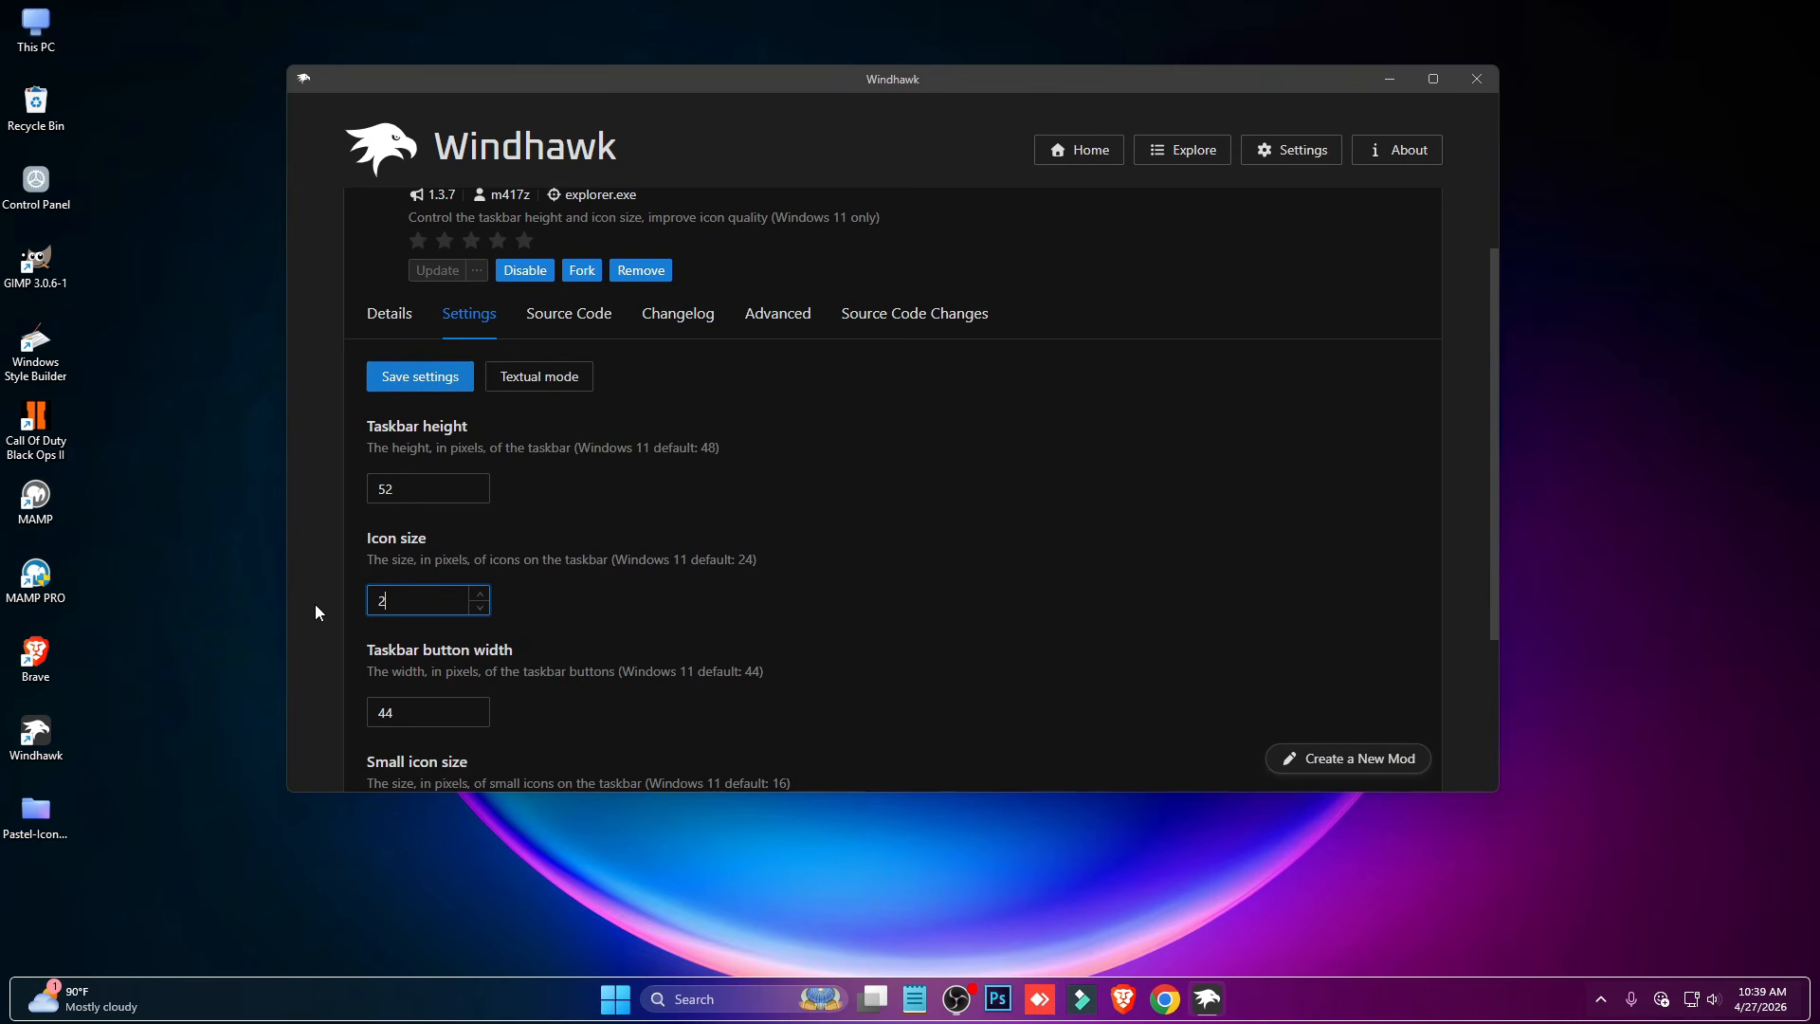
{"action": "left_click", "coordinate": [419, 371]}
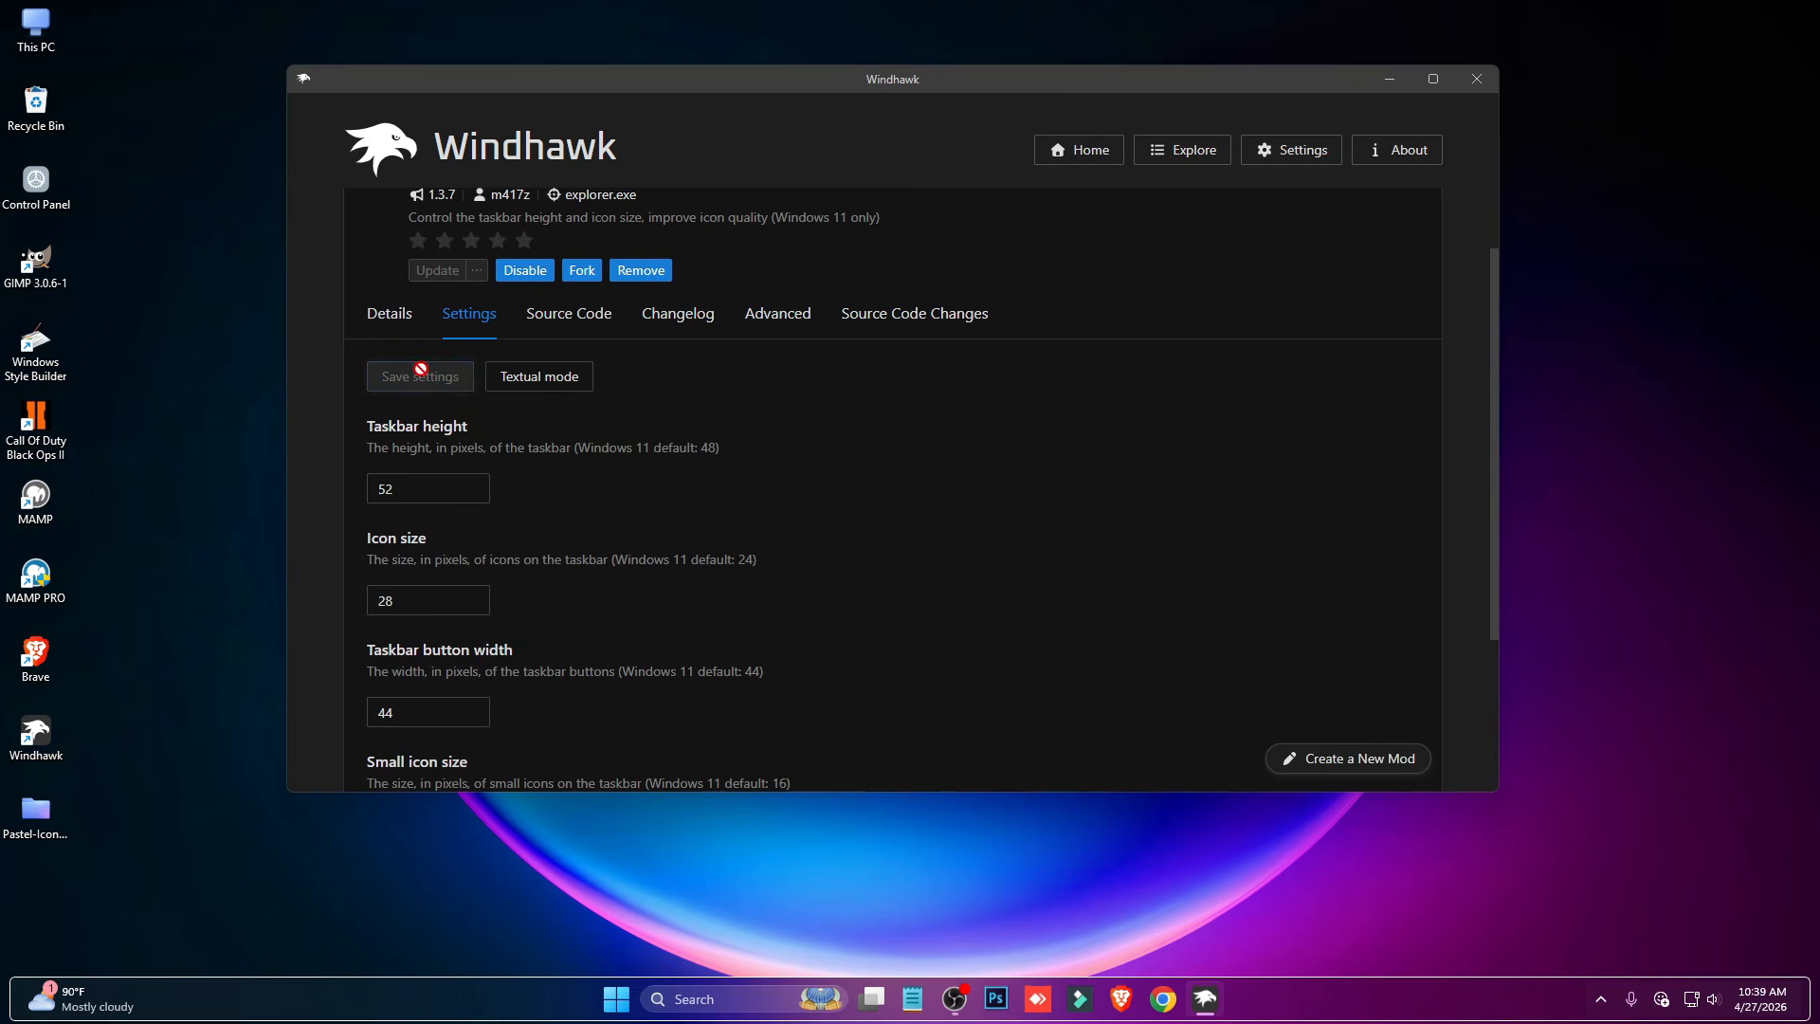
- Set the taskbar icon size to 24 and save the settings
{"action": "left_click", "coordinate": [403, 609]}
{"action": "key", "text": "BackSpace"}
{"action": "type", "text": "4"}
{"action": "left_click", "coordinate": [431, 379]}
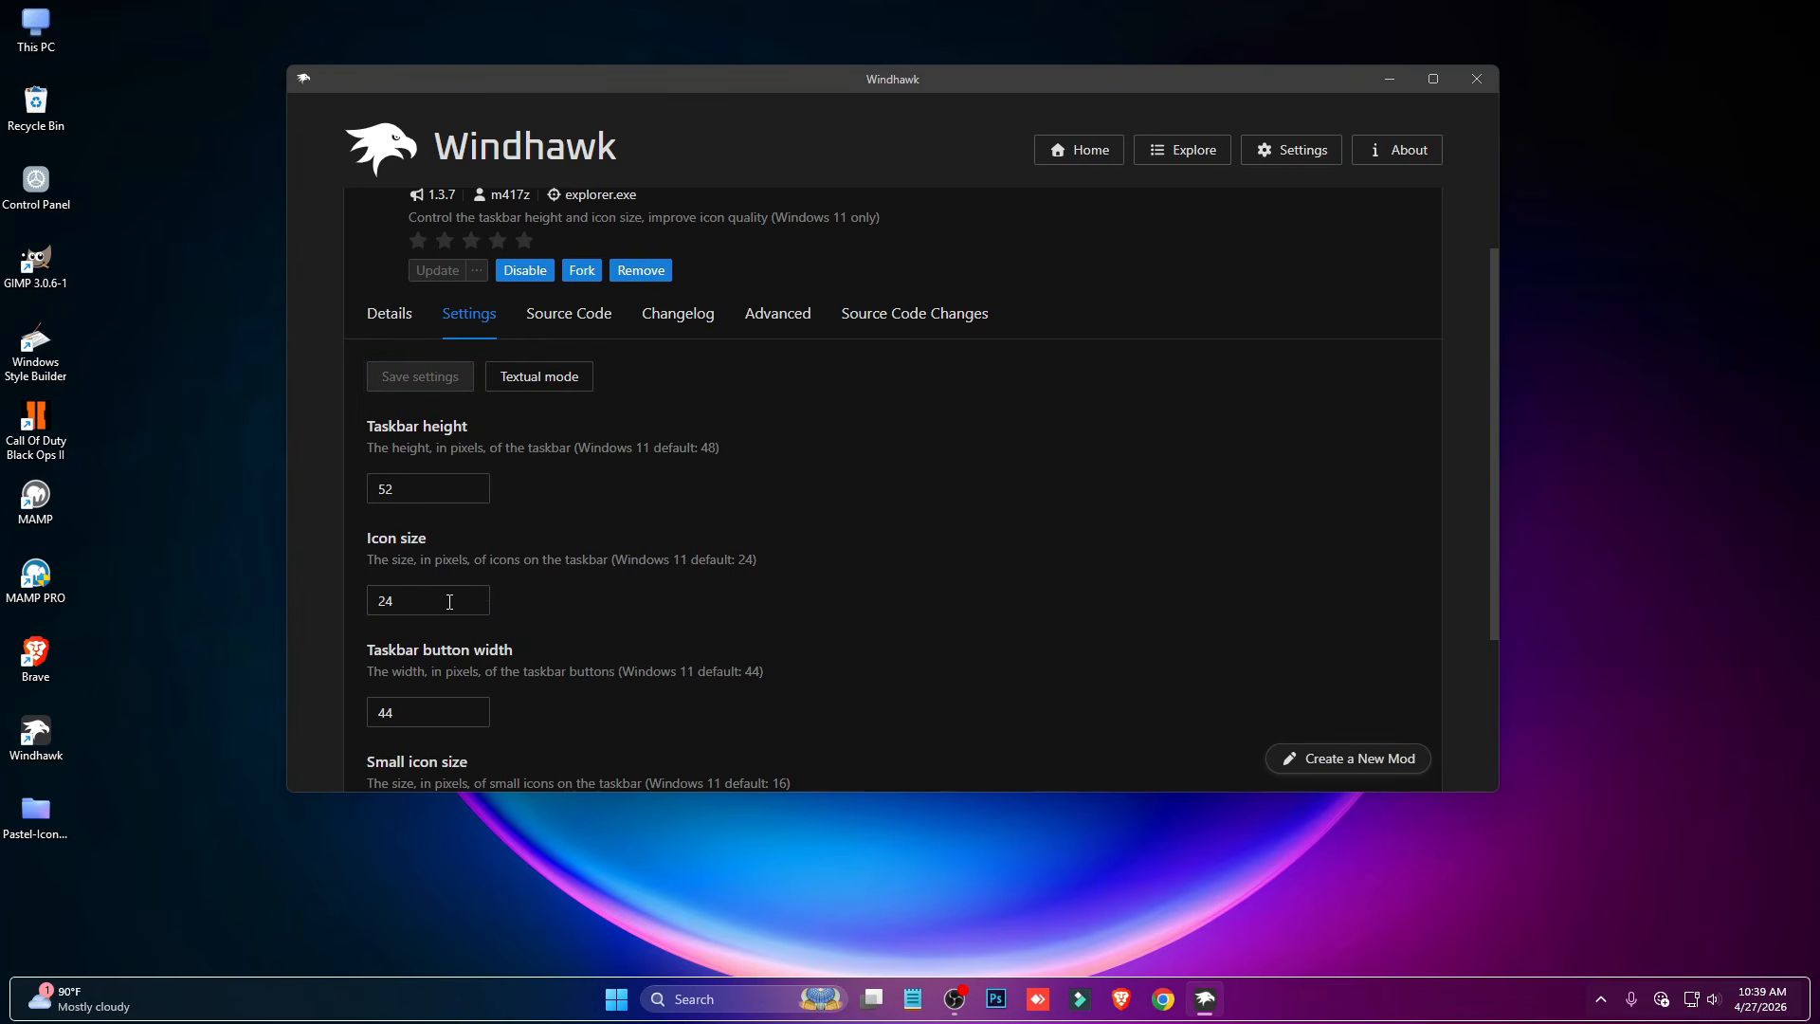
- Set the taskbar height to 58 and save the settings
{"action": "left_click_drag", "start_coordinate": [406, 487], "coordinate": [338, 488]}
{"action": "type", "text": "58"}
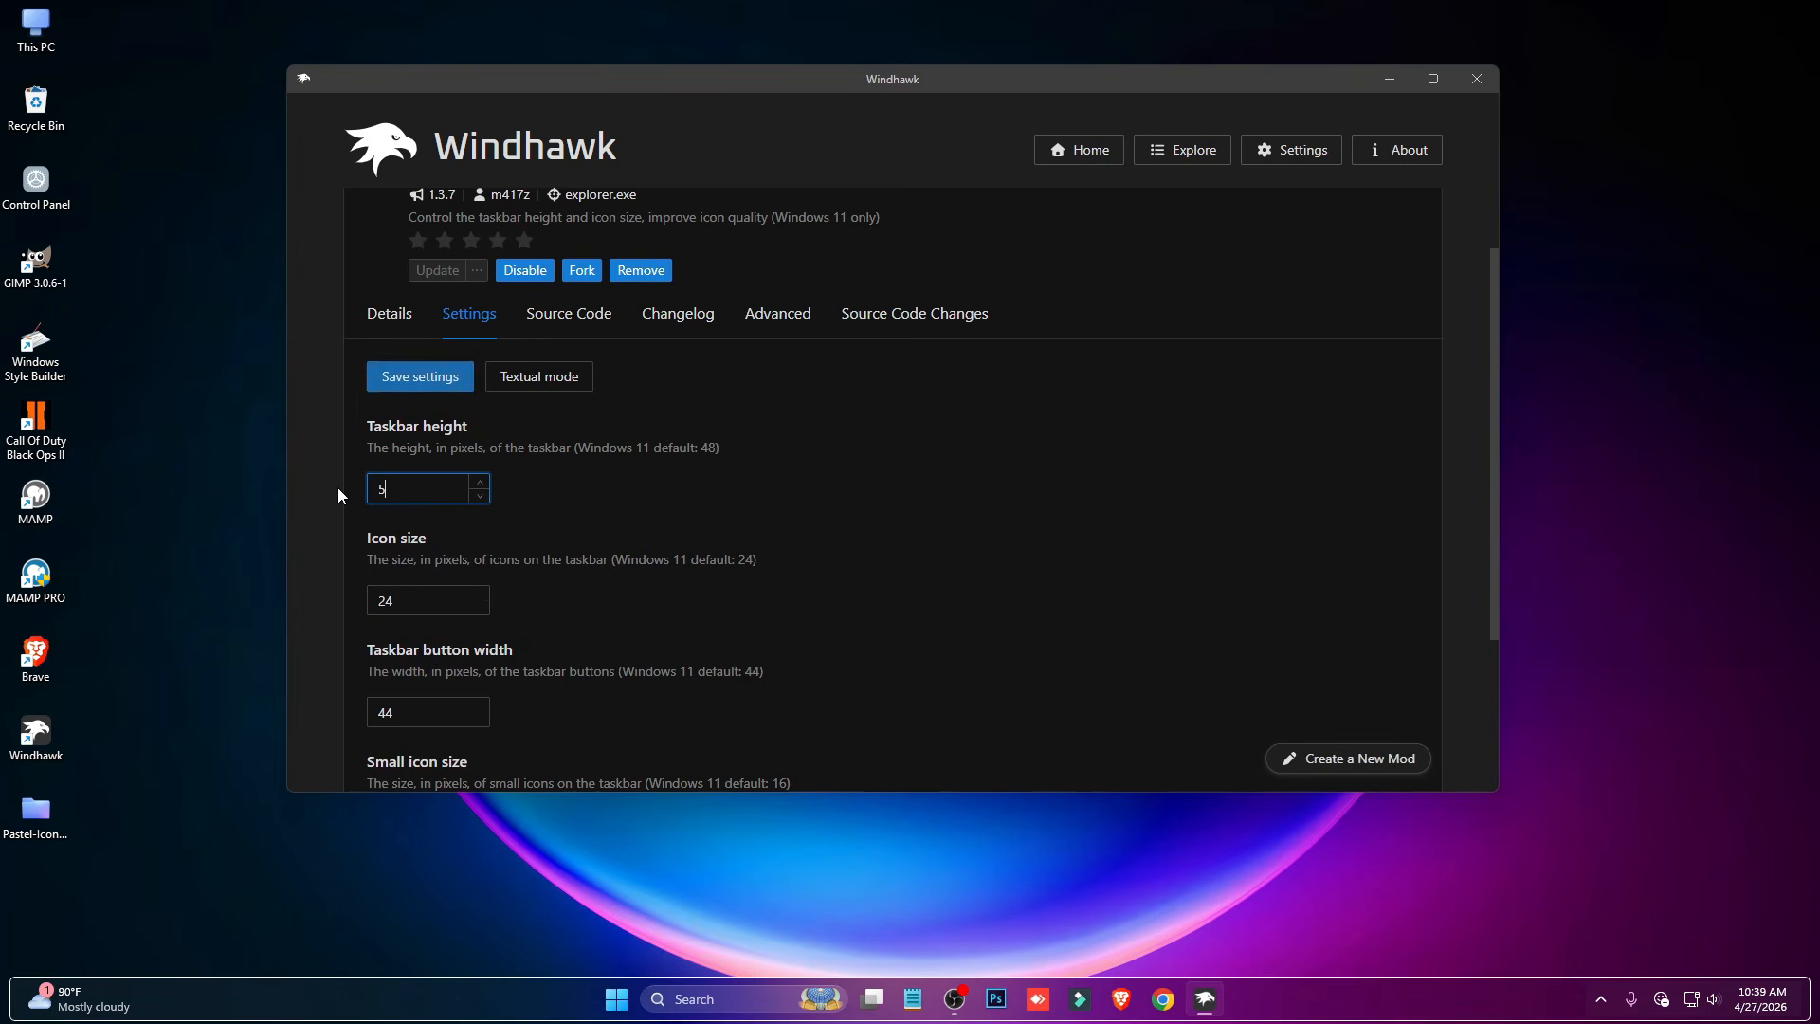
{"action": "left_click", "coordinate": [428, 378]}
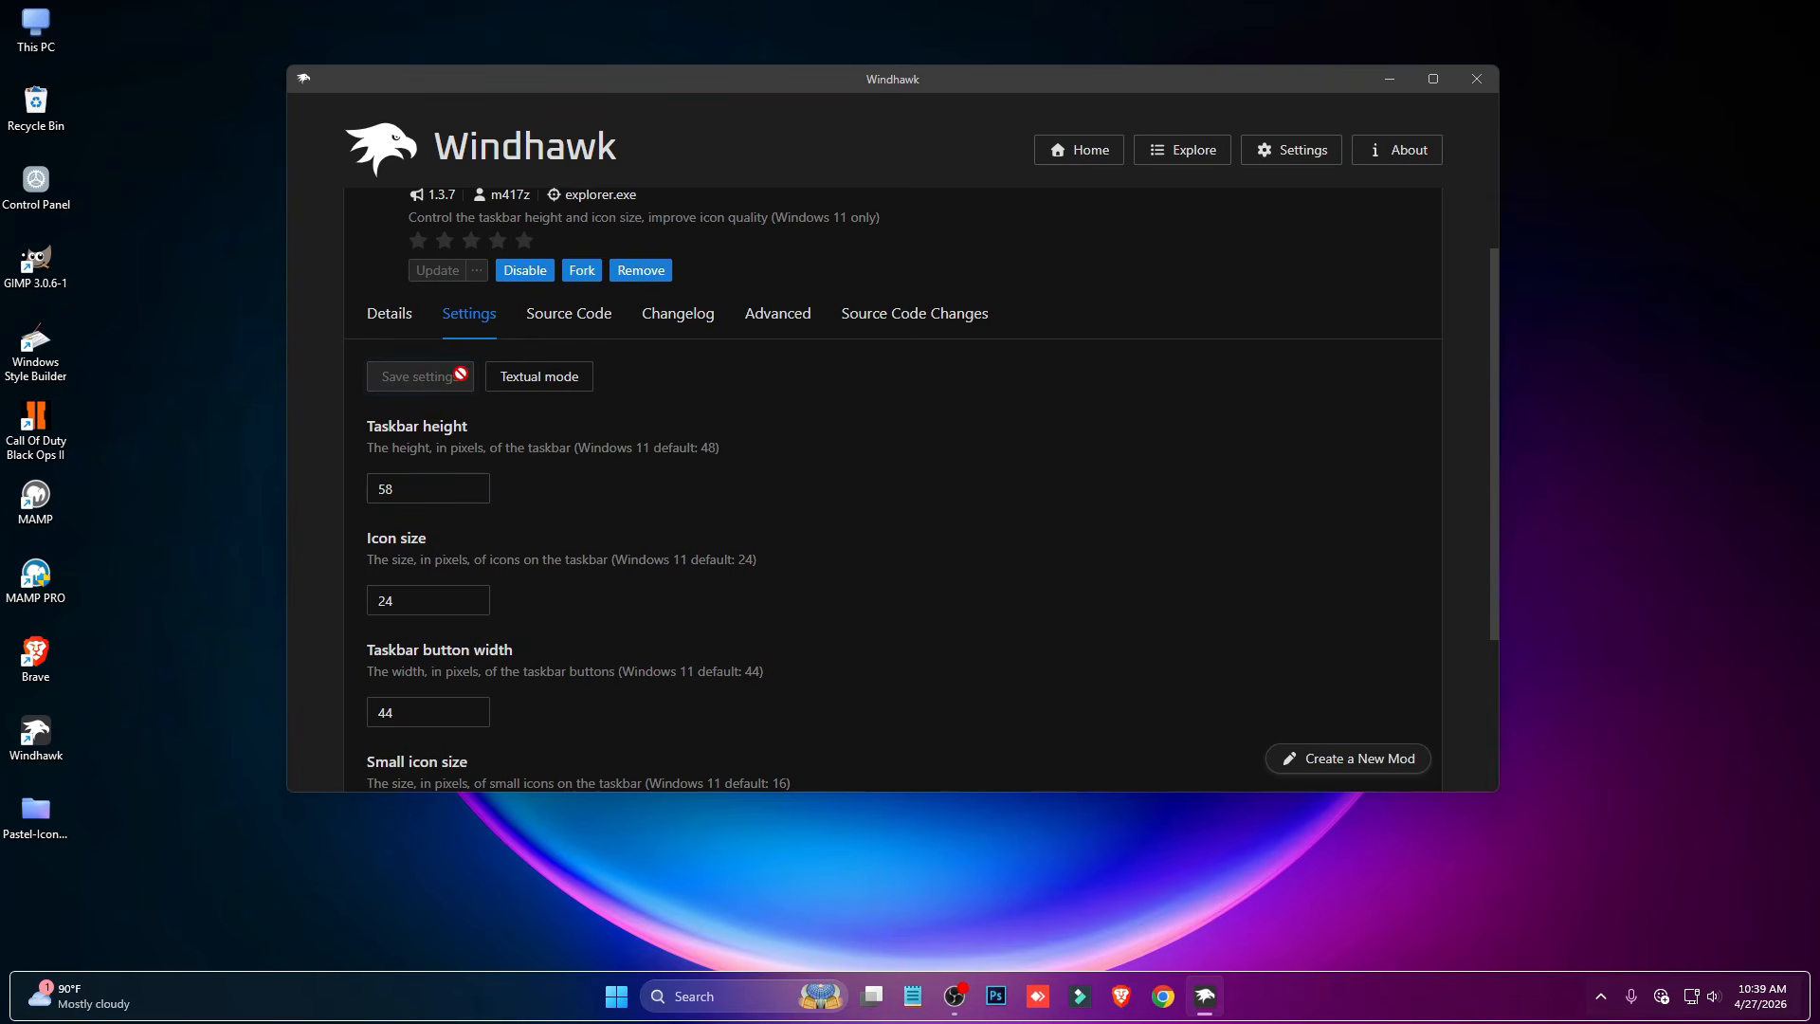
- Briefly open the Start menu to check it with the resized taskbar, and close Windhawk
{"action": "left_click", "coordinate": [613, 1004]}
{"action": "left_click", "coordinate": [613, 1005]}
{"action": "left_click", "coordinate": [1458, 82]}
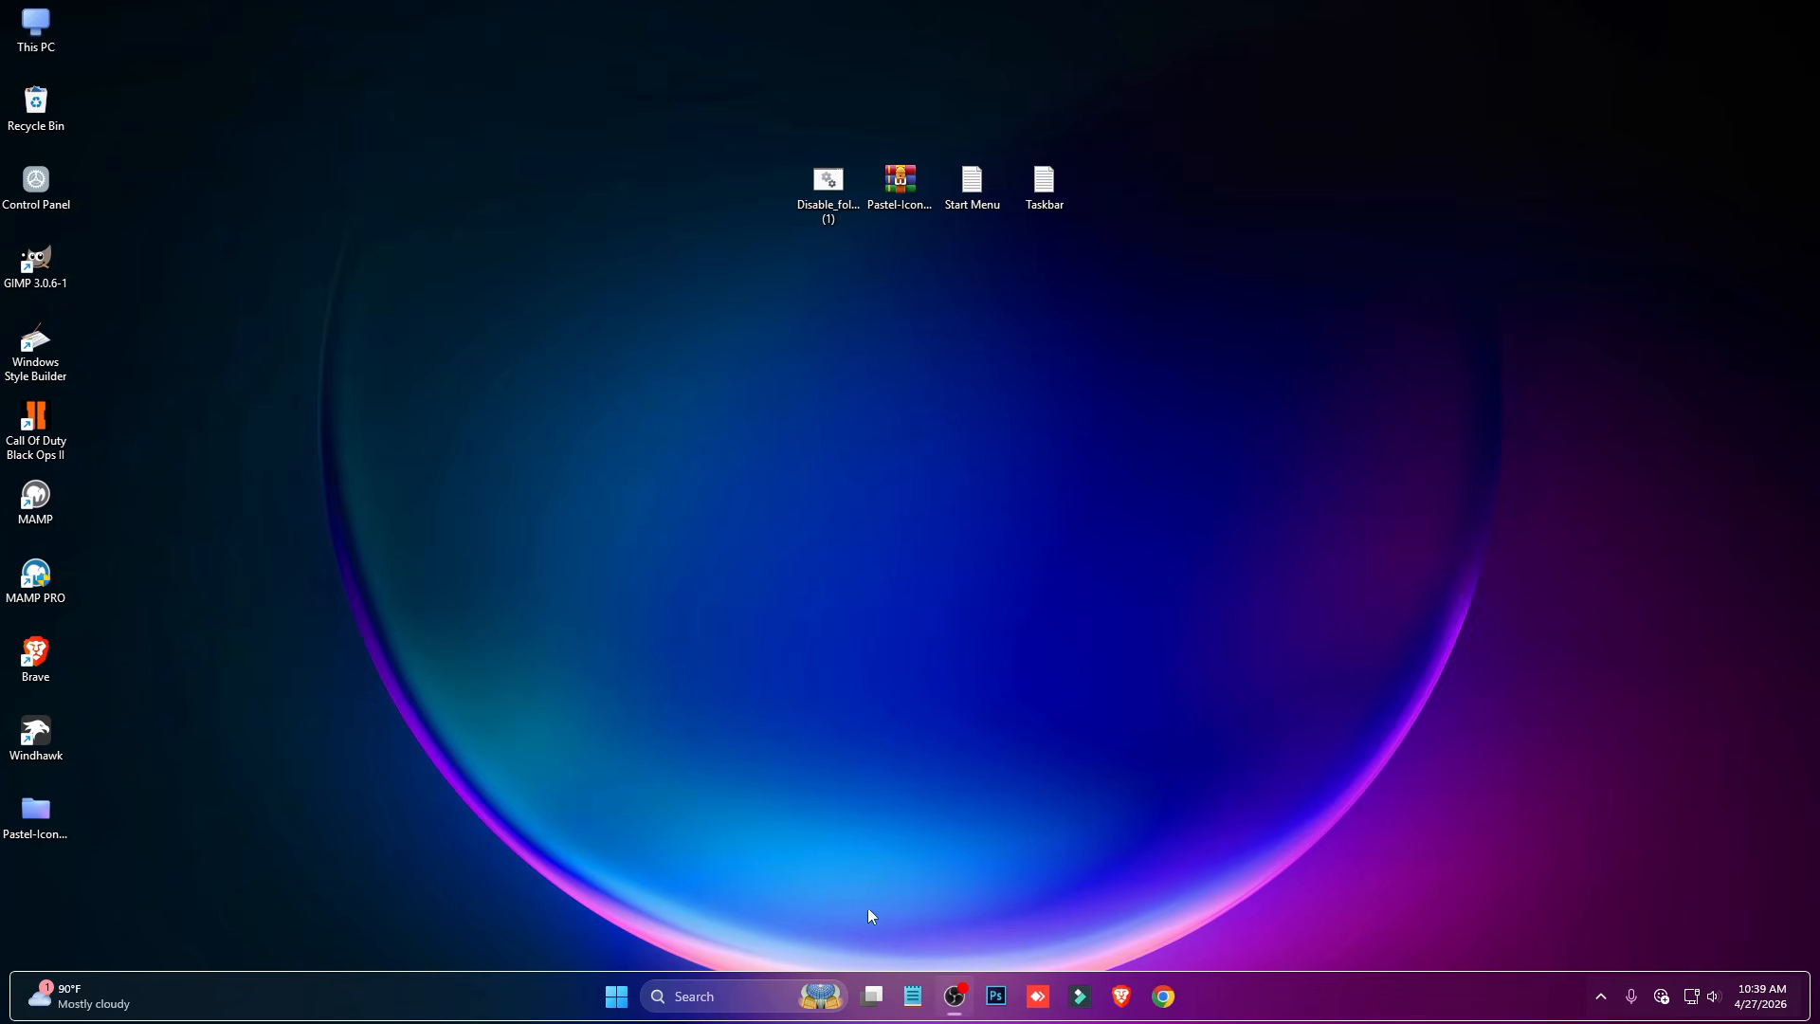
- Open the Start settings from the Start menu, go to Folders, and turn off Network and Personal folder
{"action": "left_click", "coordinate": [648, 992]}
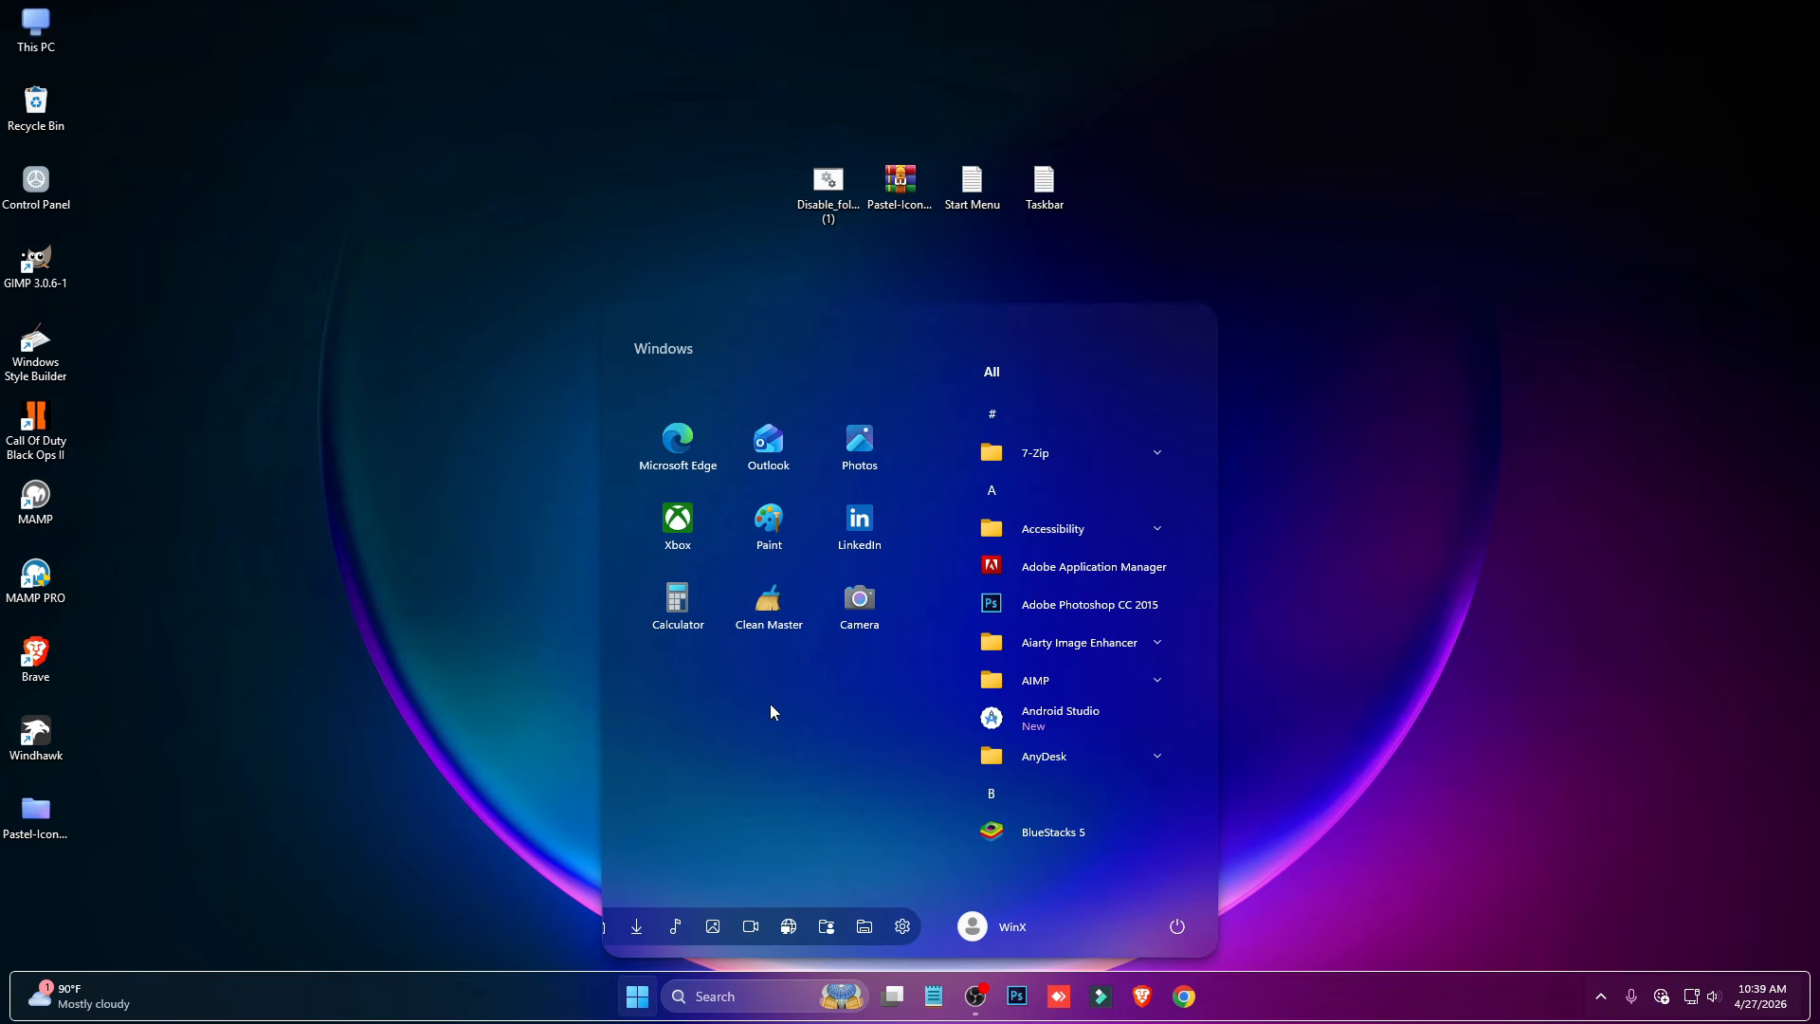
{"action": "right_click", "coordinate": [839, 338]}
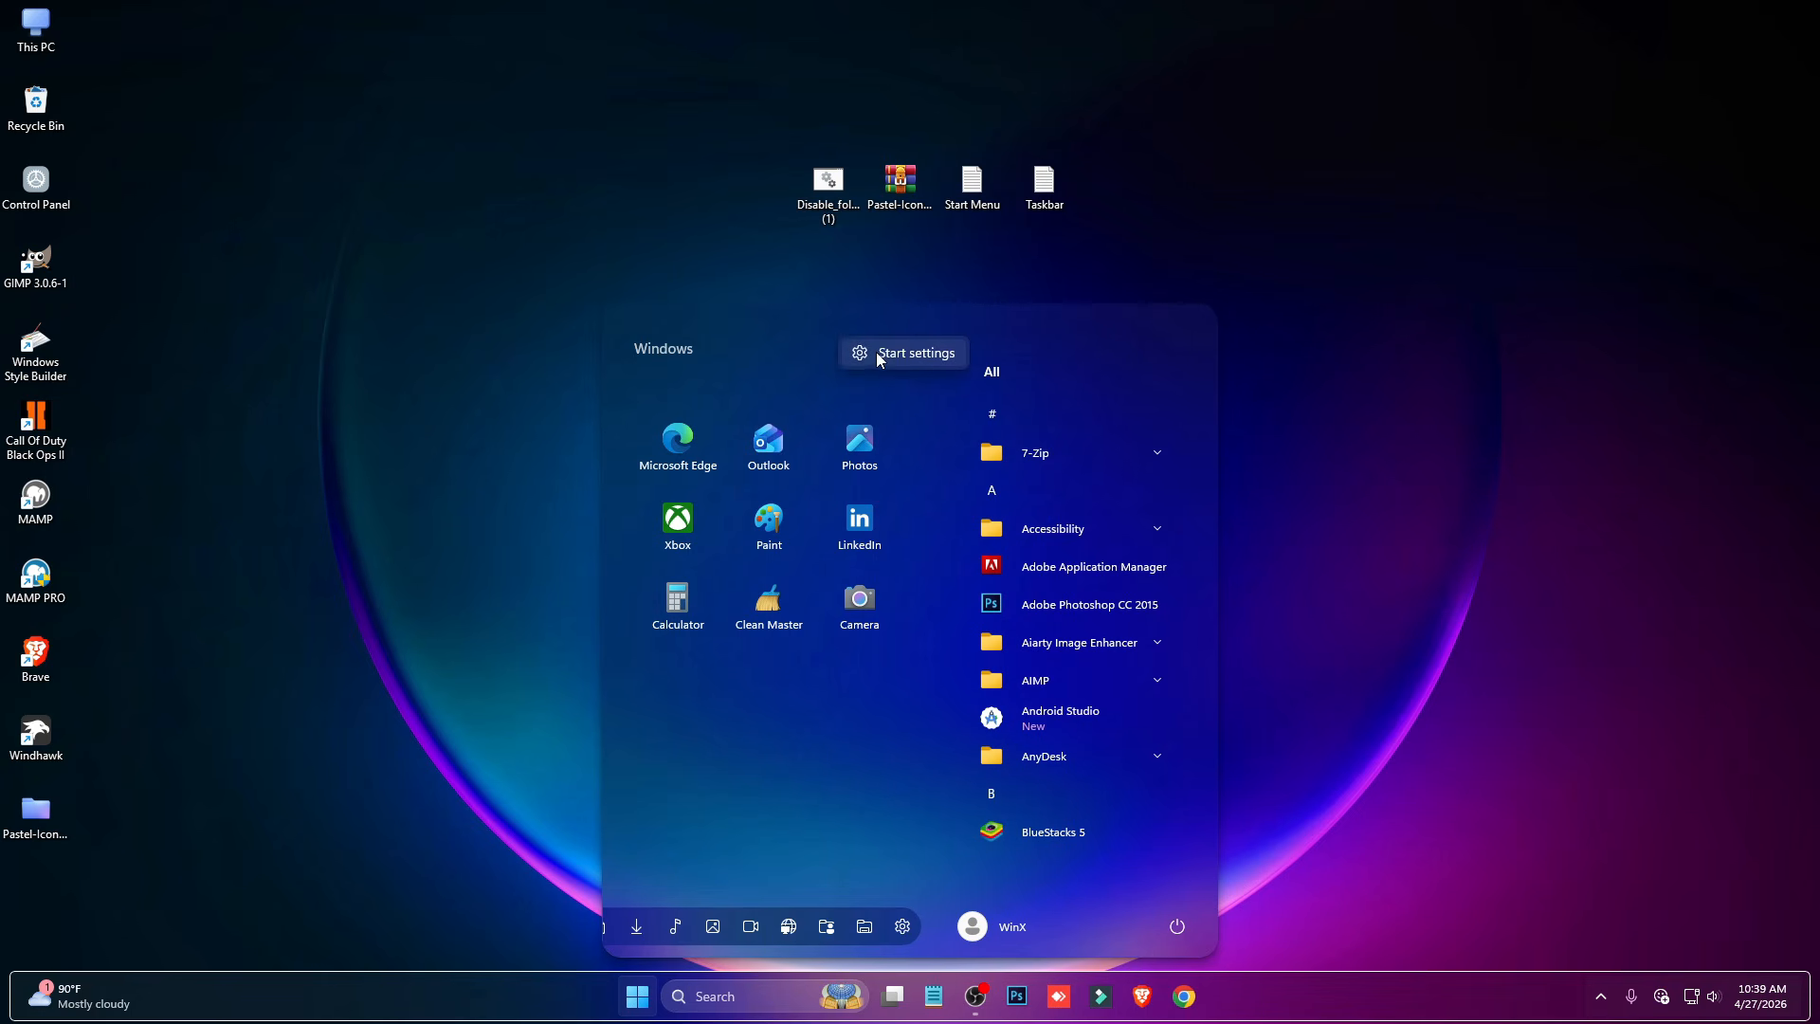
{"action": "left_click", "coordinate": [916, 353]}
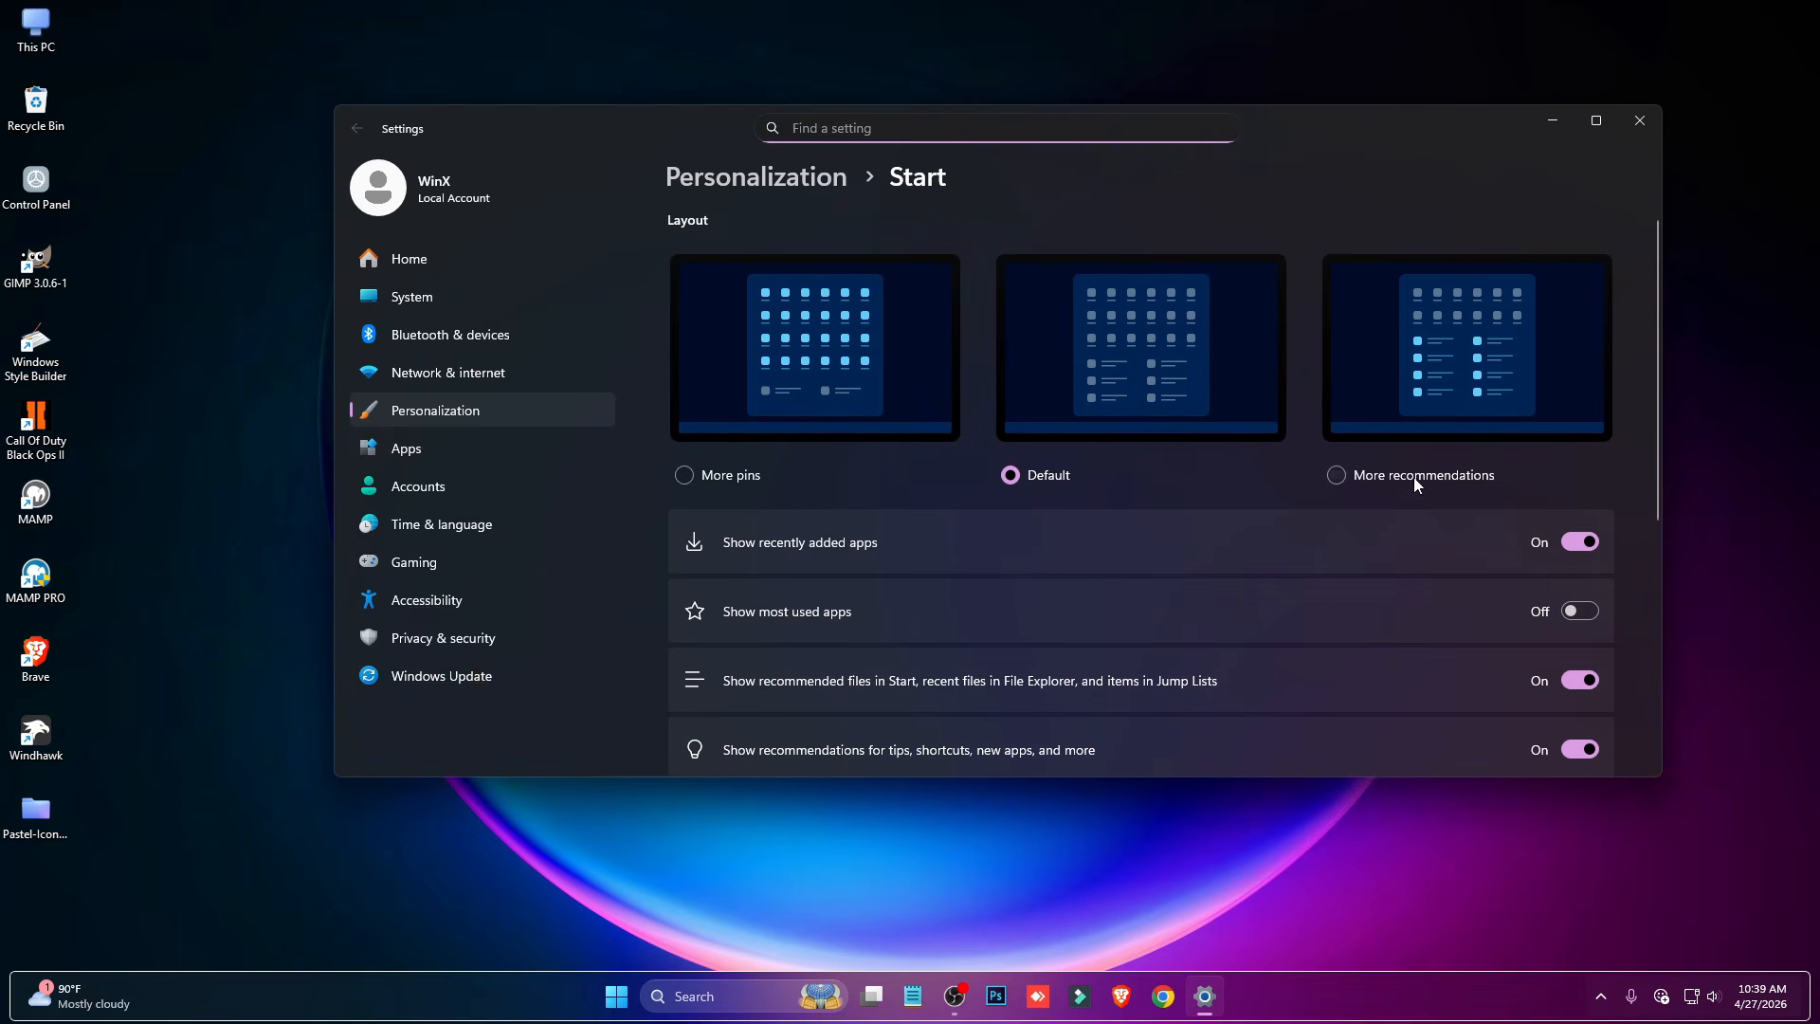
{"action": "scroll", "coordinate": [947, 751], "scroll_direction": "down", "scroll_amount": 3}
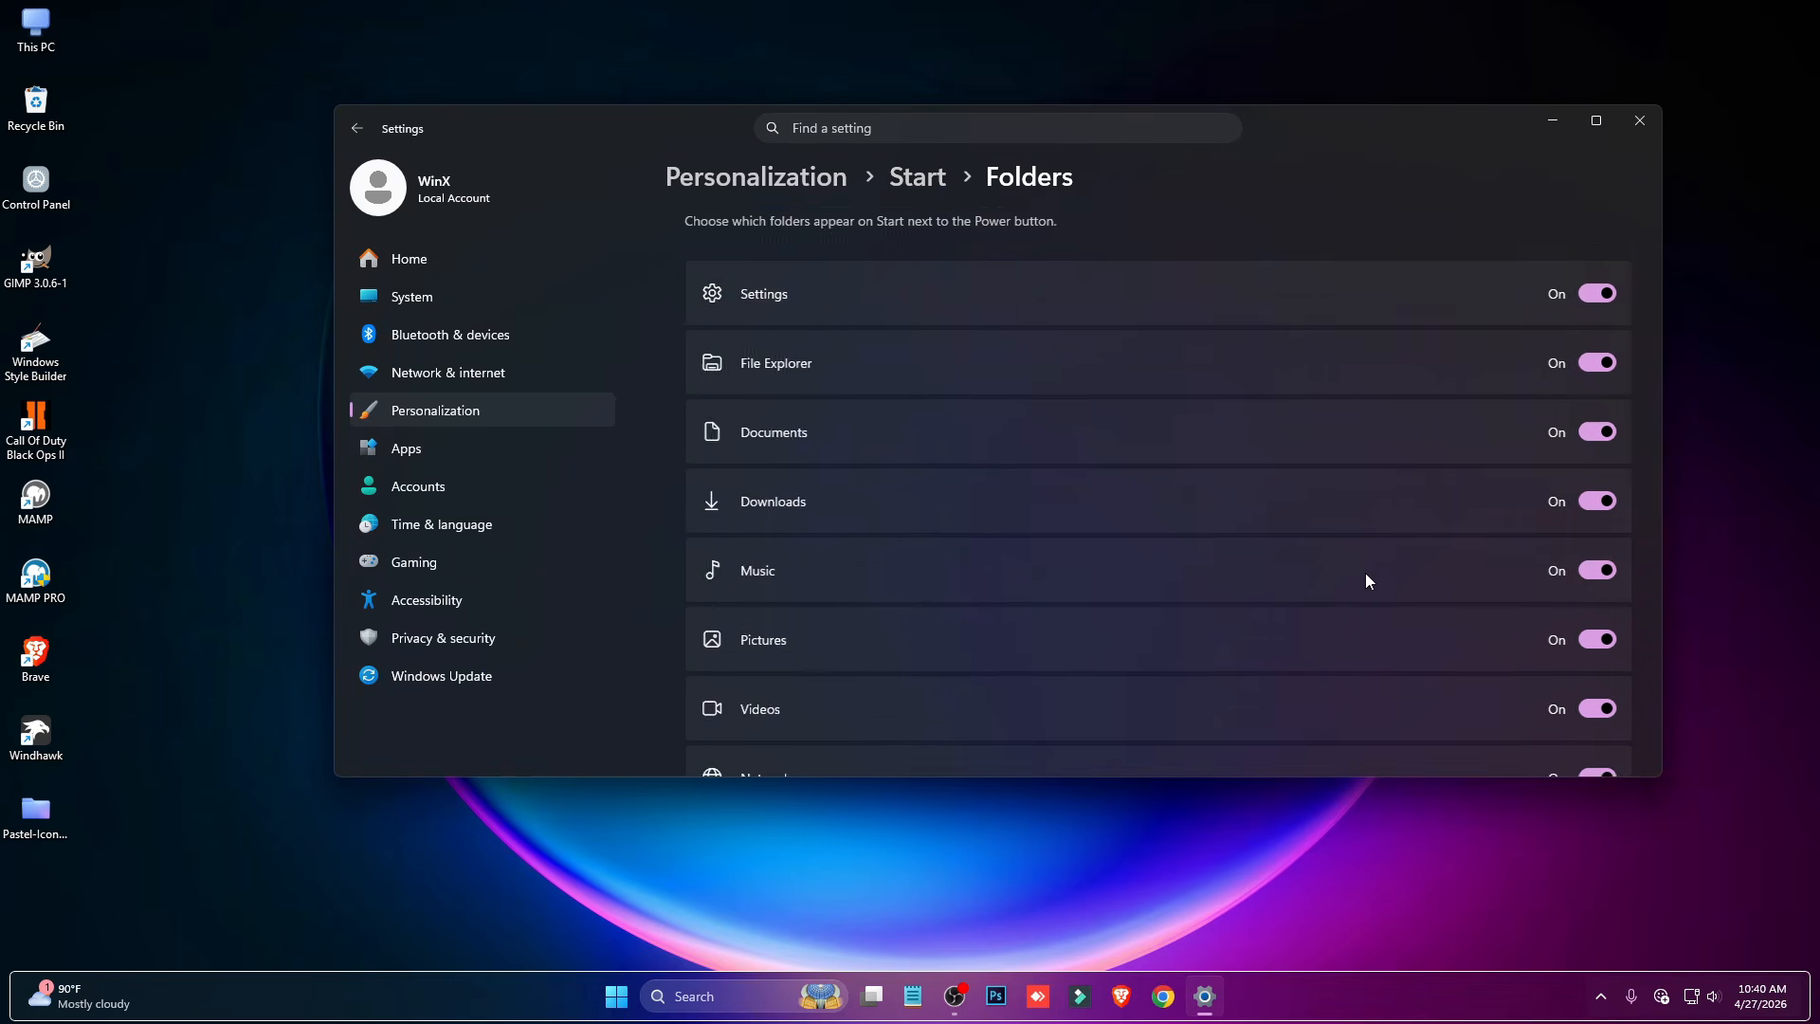
{"action": "scroll", "coordinate": [1364, 572], "scroll_direction": "down", "scroll_amount": 2}
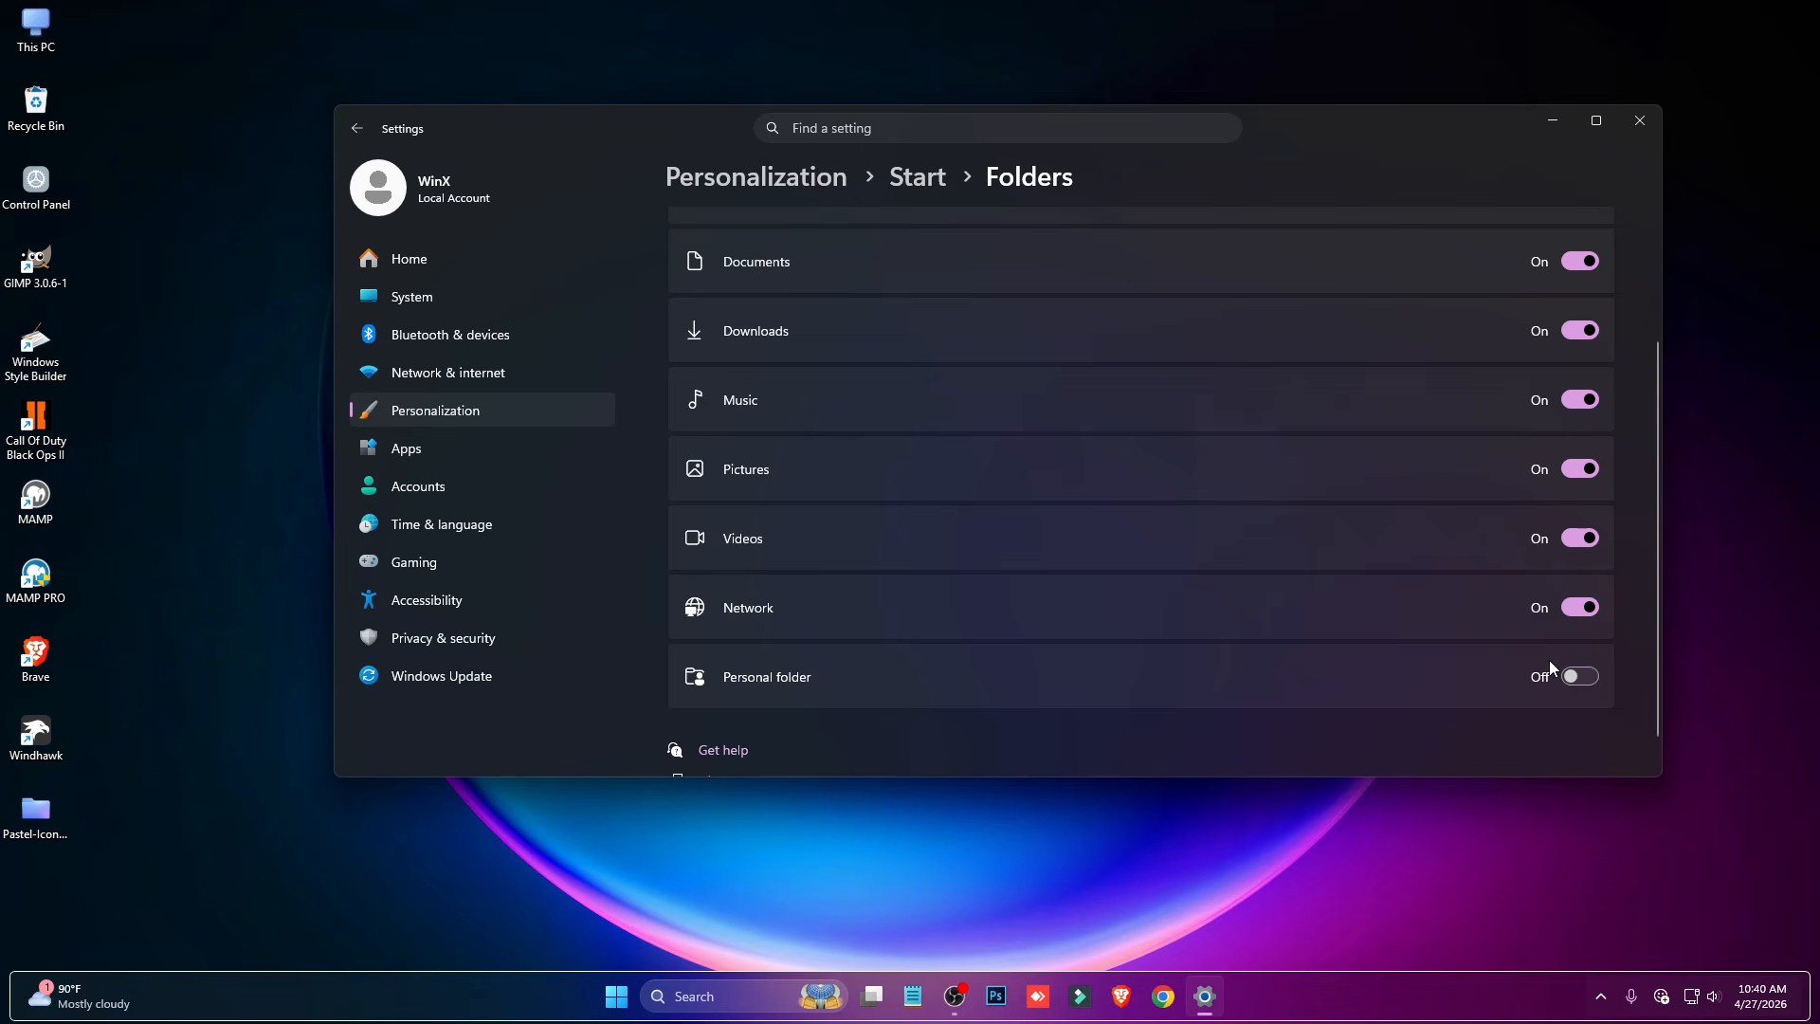
- Check the Start menu's folder shortcuts, turn Network back on, and reopen the Start menu to examine the shortcuts
{"action": "left_click", "coordinate": [612, 1000]}
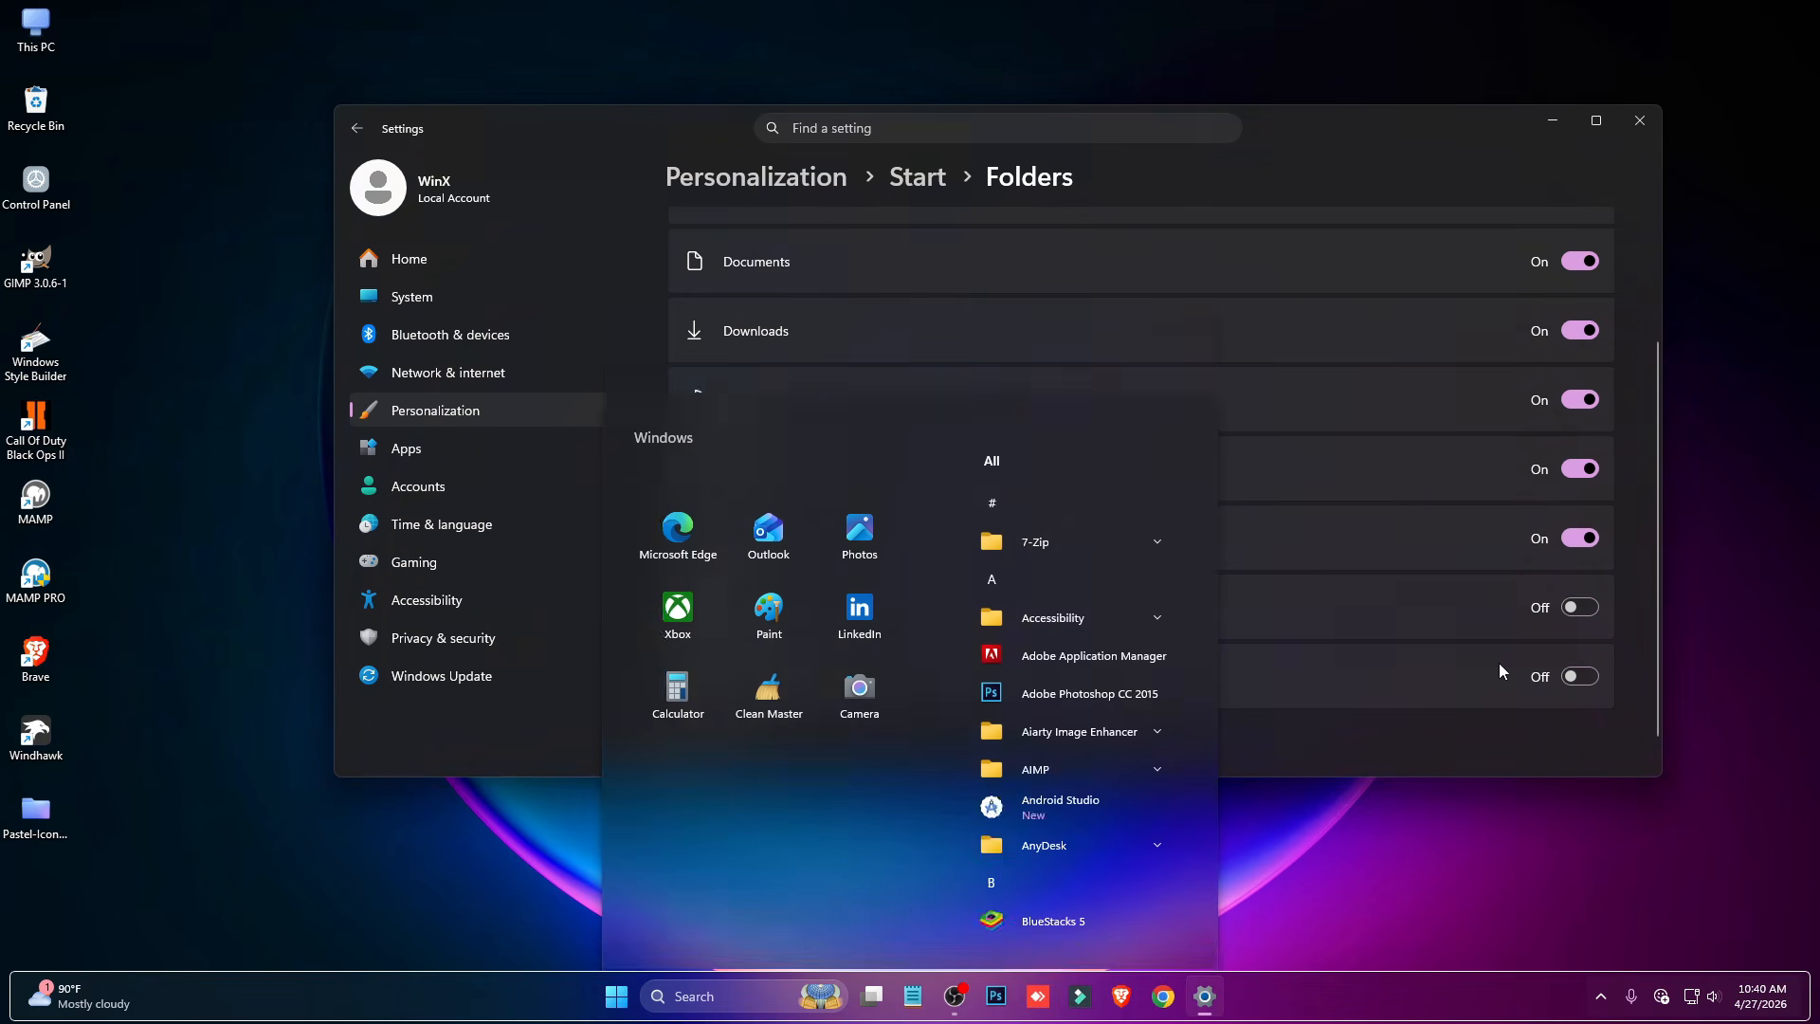
{"action": "left_click", "coordinate": [1578, 607]}
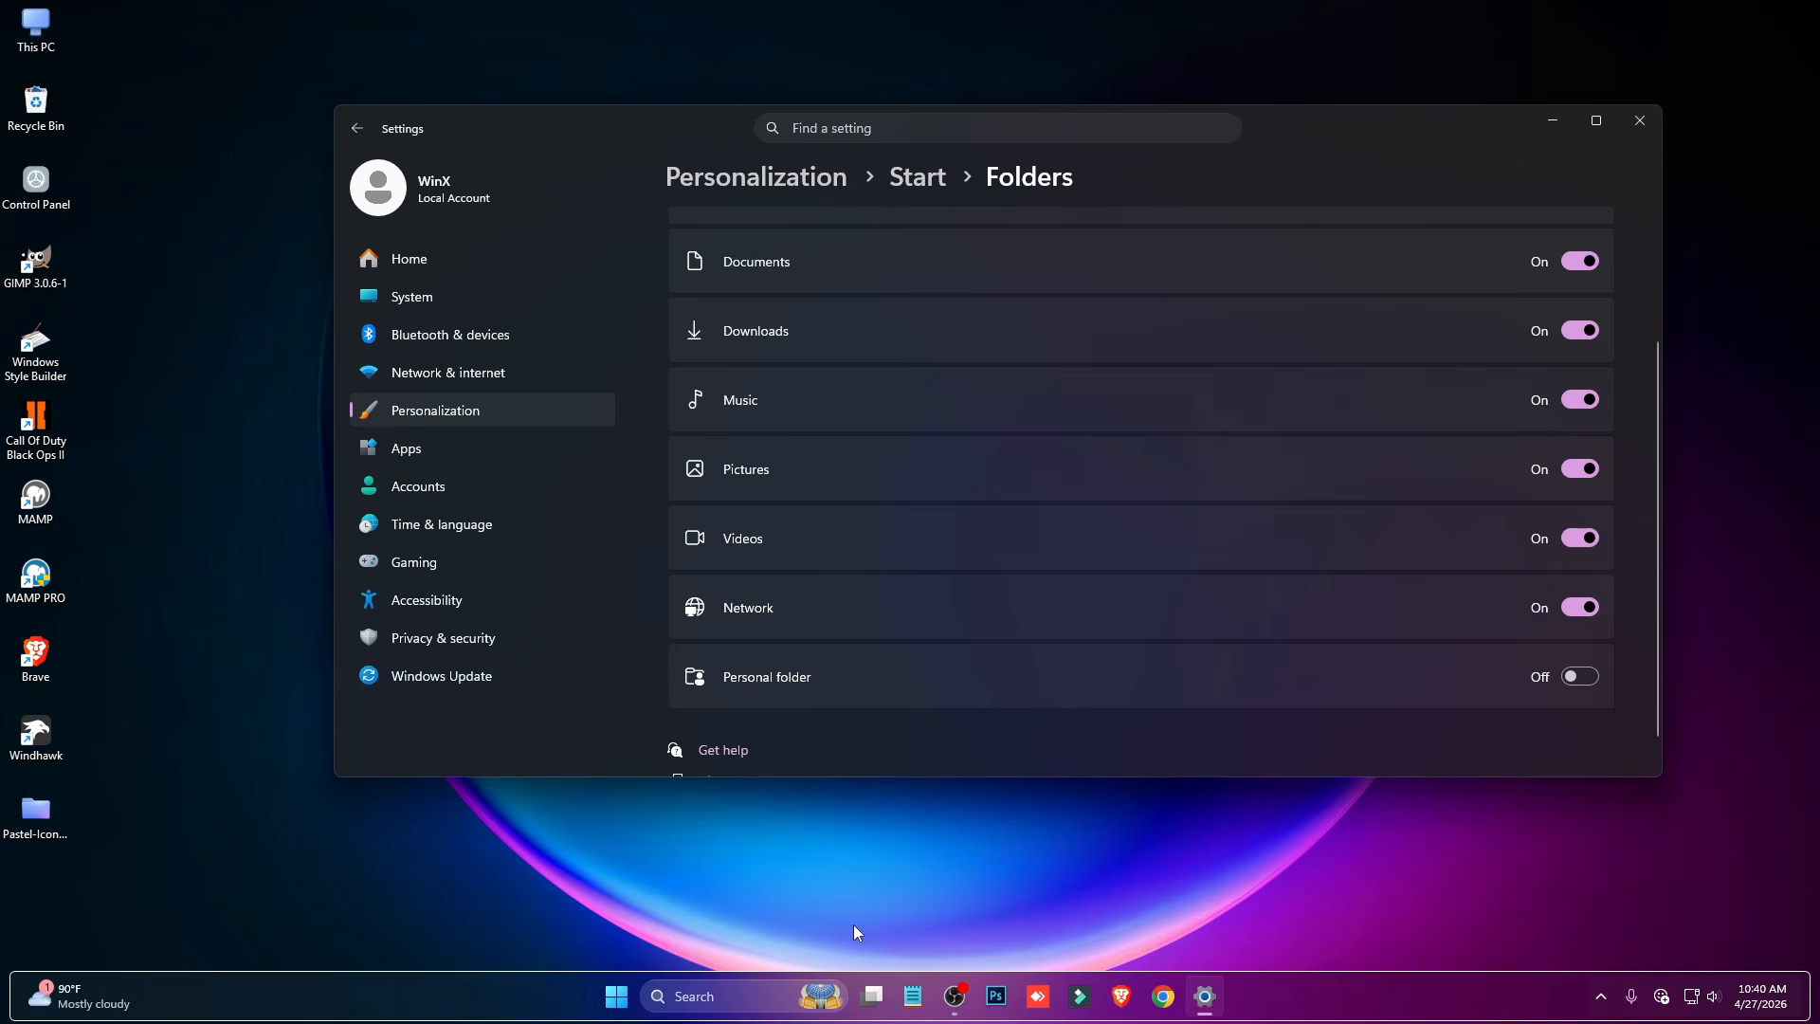
{"action": "left_click", "coordinate": [617, 997]}
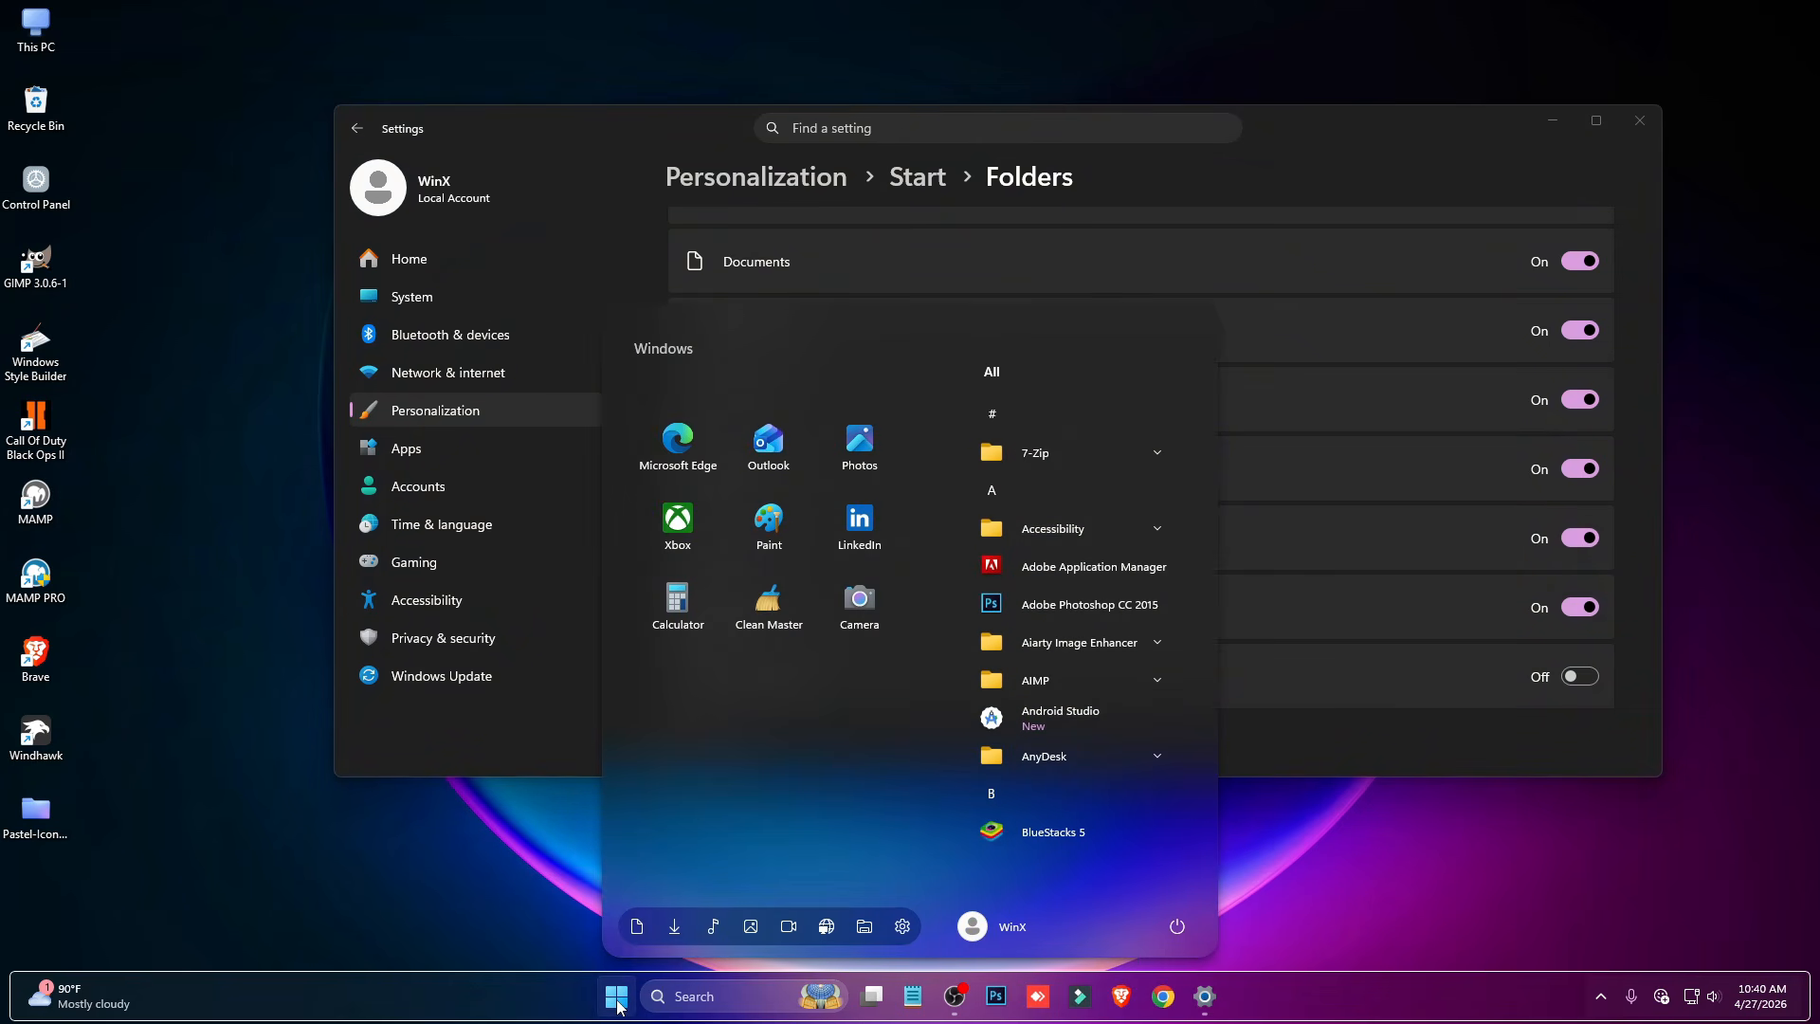
- Dismiss the Start menu, close the Settings window, and open This PC to check the File Explorer look
{"action": "left_click", "coordinate": [1488, 389]}
{"action": "left_click", "coordinate": [1640, 120]}
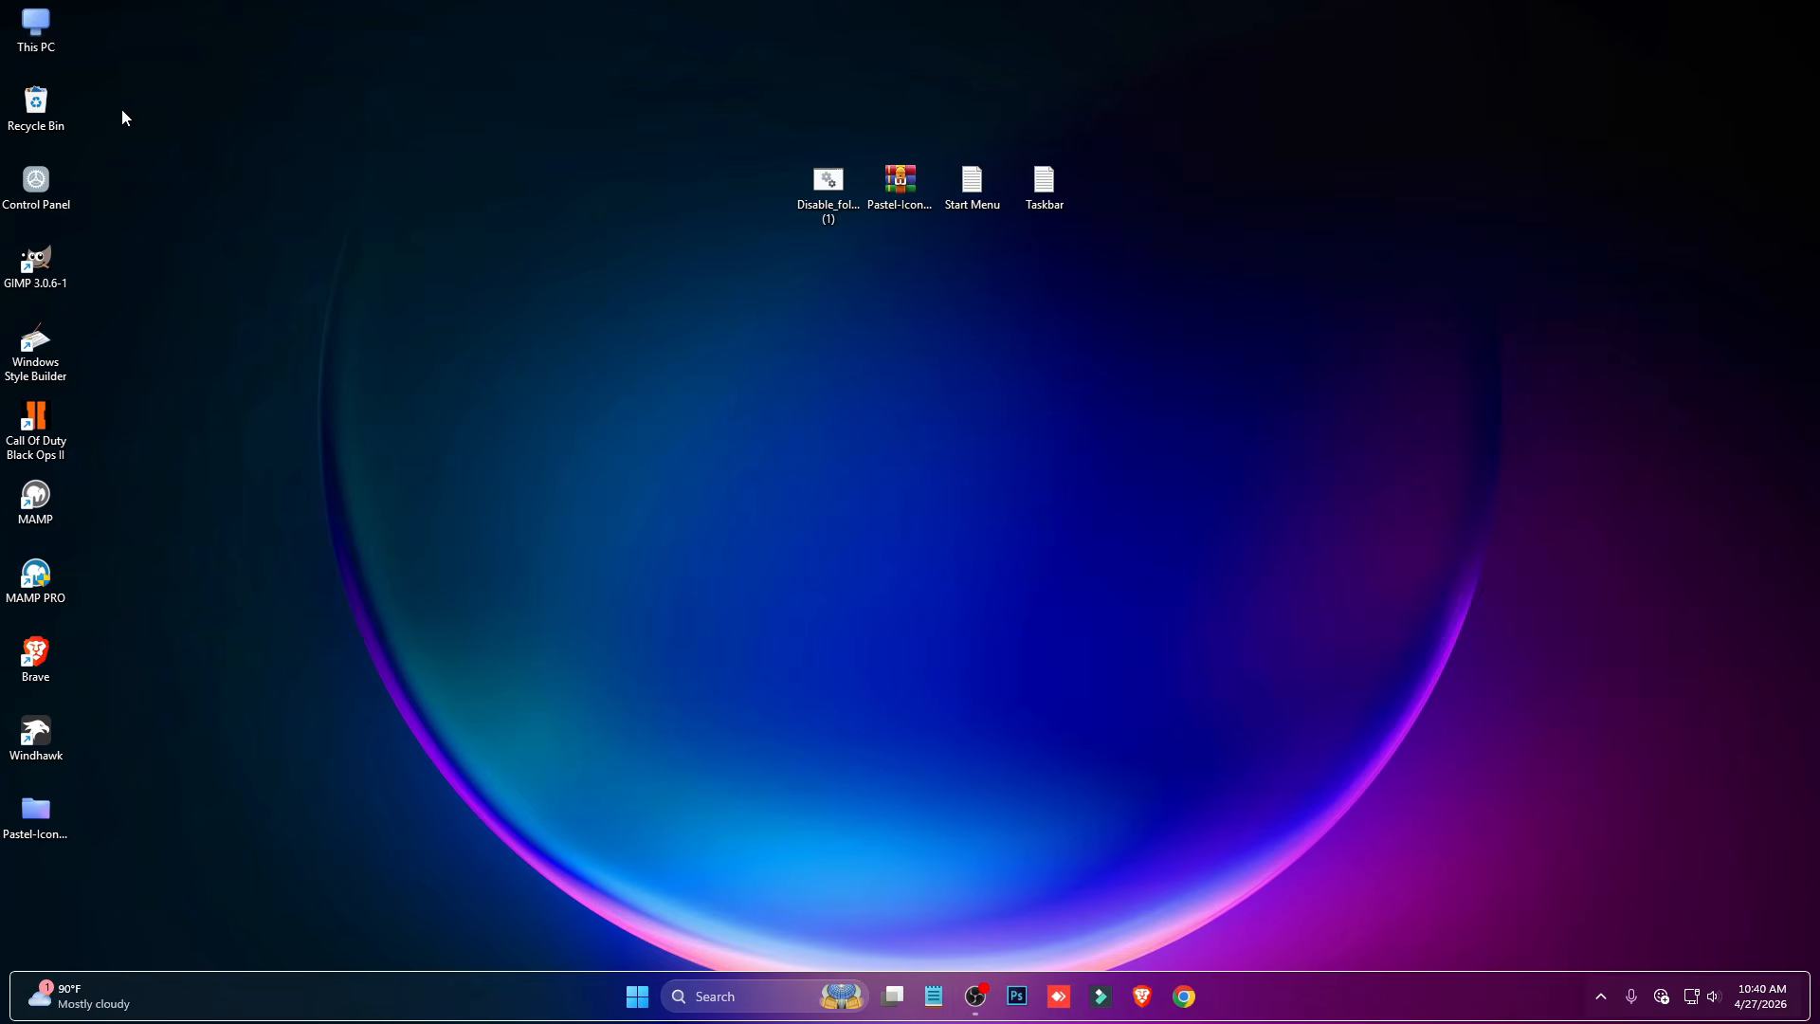
{"action": "double_click", "coordinate": [35, 29]}
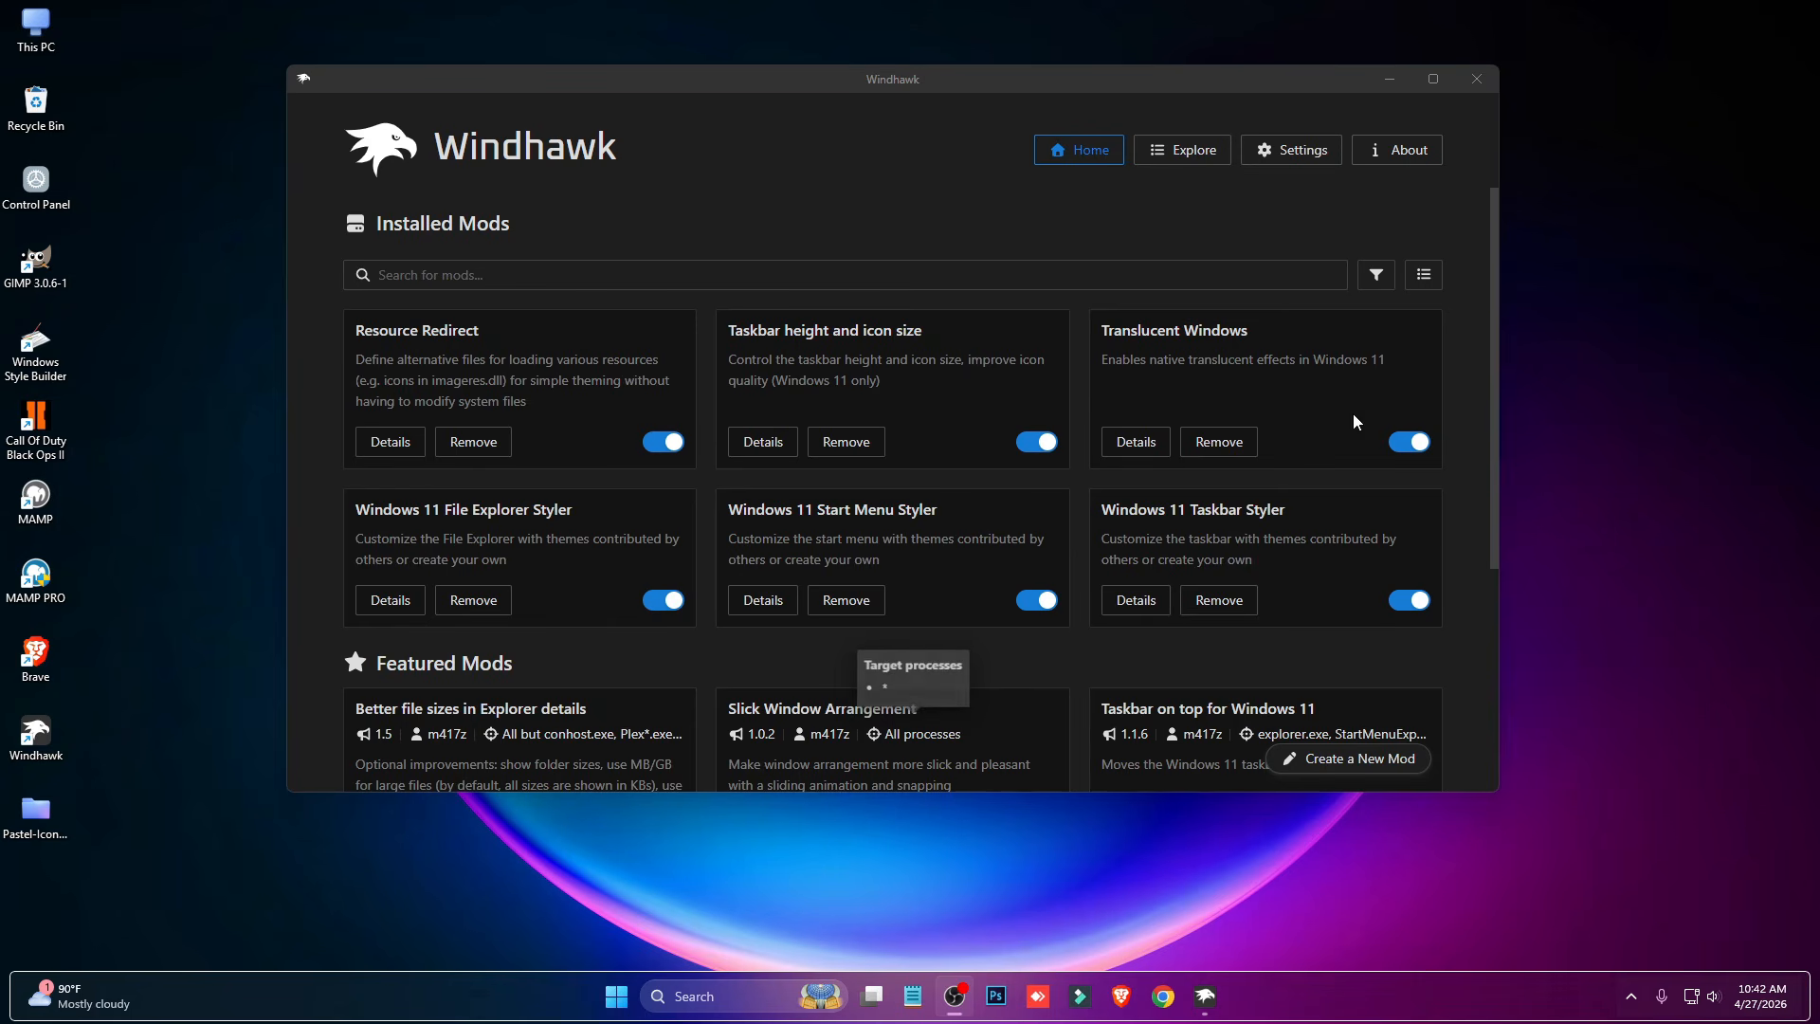
- Search Windhawk's mod catalogue for "explorer" and look through the matching mods
{"action": "left_click", "coordinate": [1195, 159]}
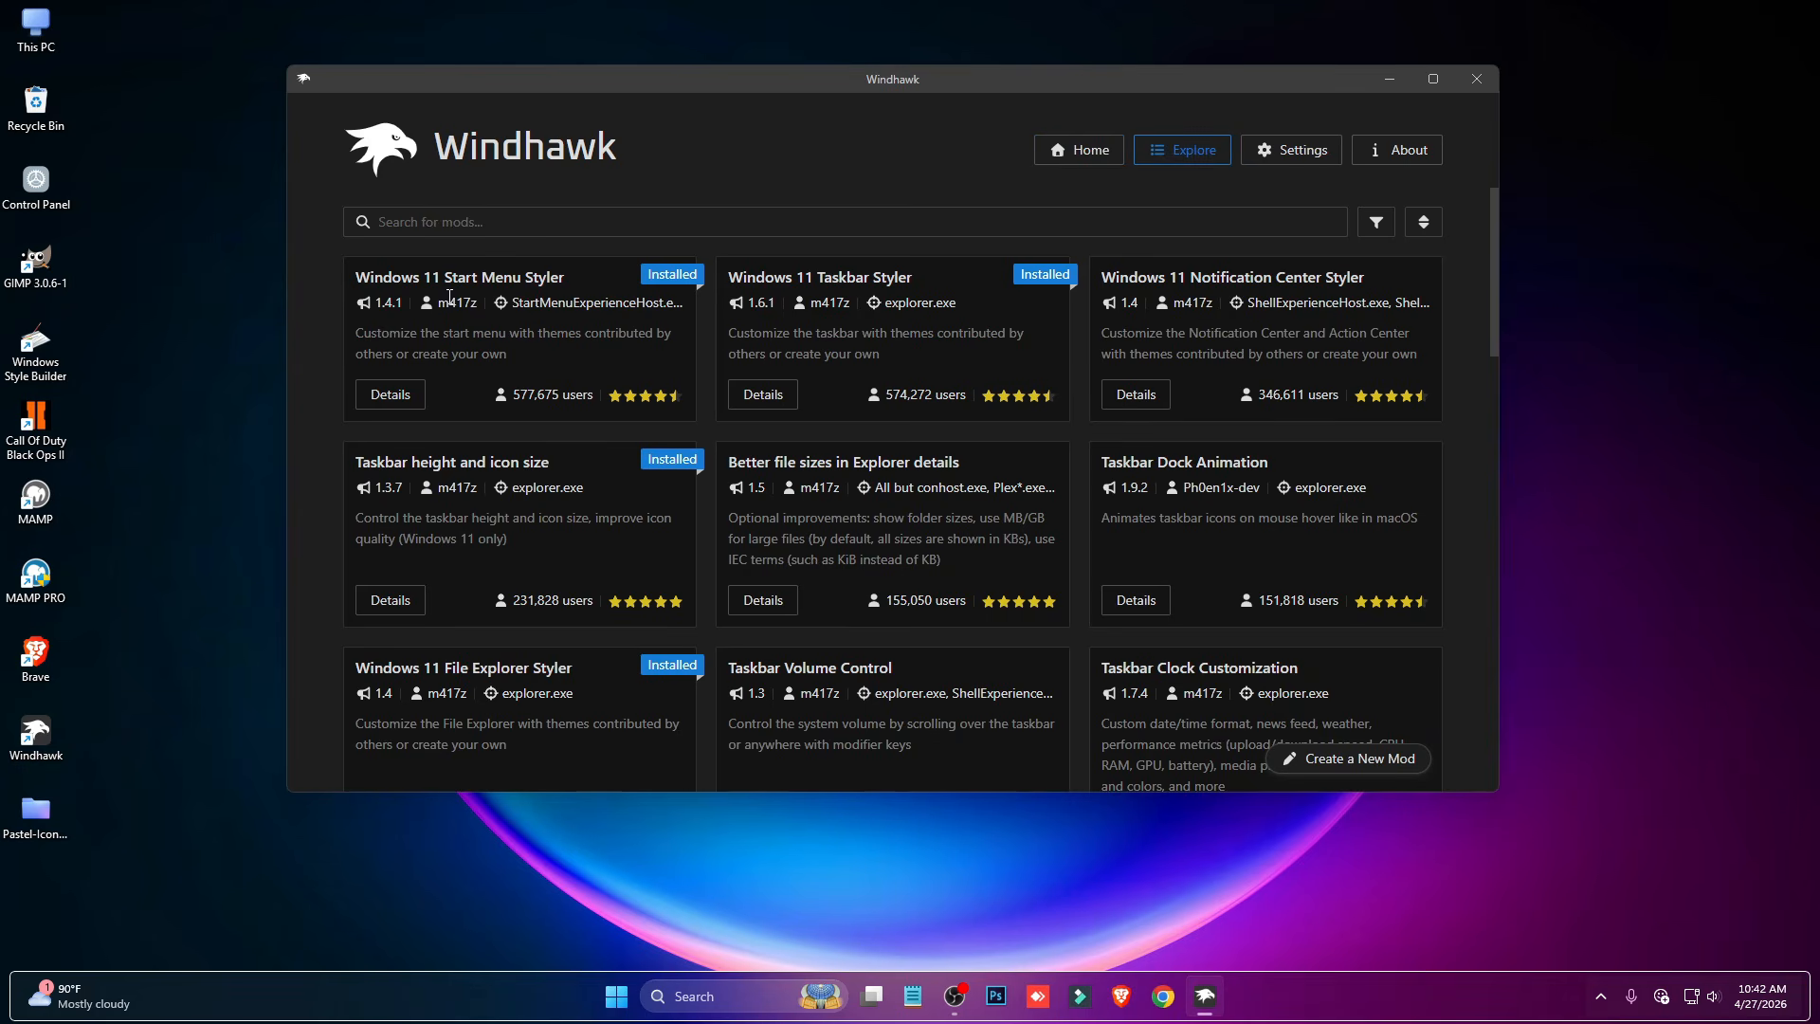
{"action": "type", "text": "explorer"}
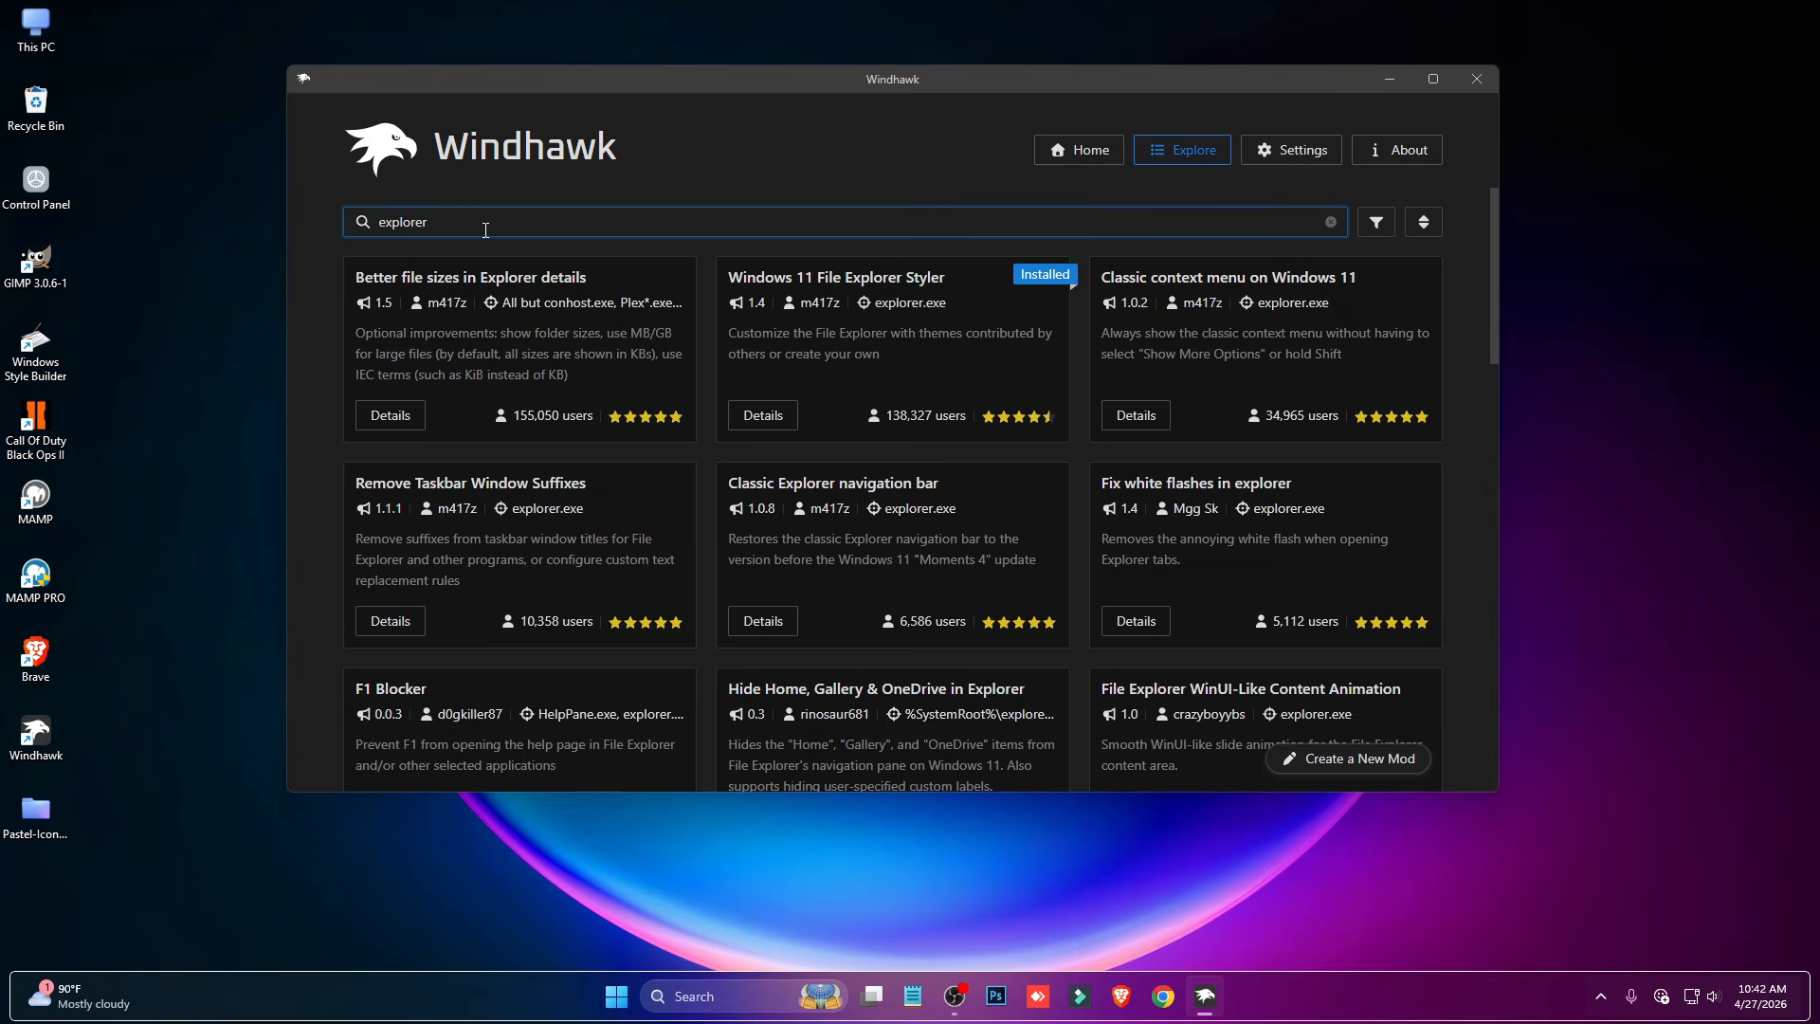
{"action": "scroll", "coordinate": [796, 260], "scroll_direction": "down", "scroll_amount": 2}
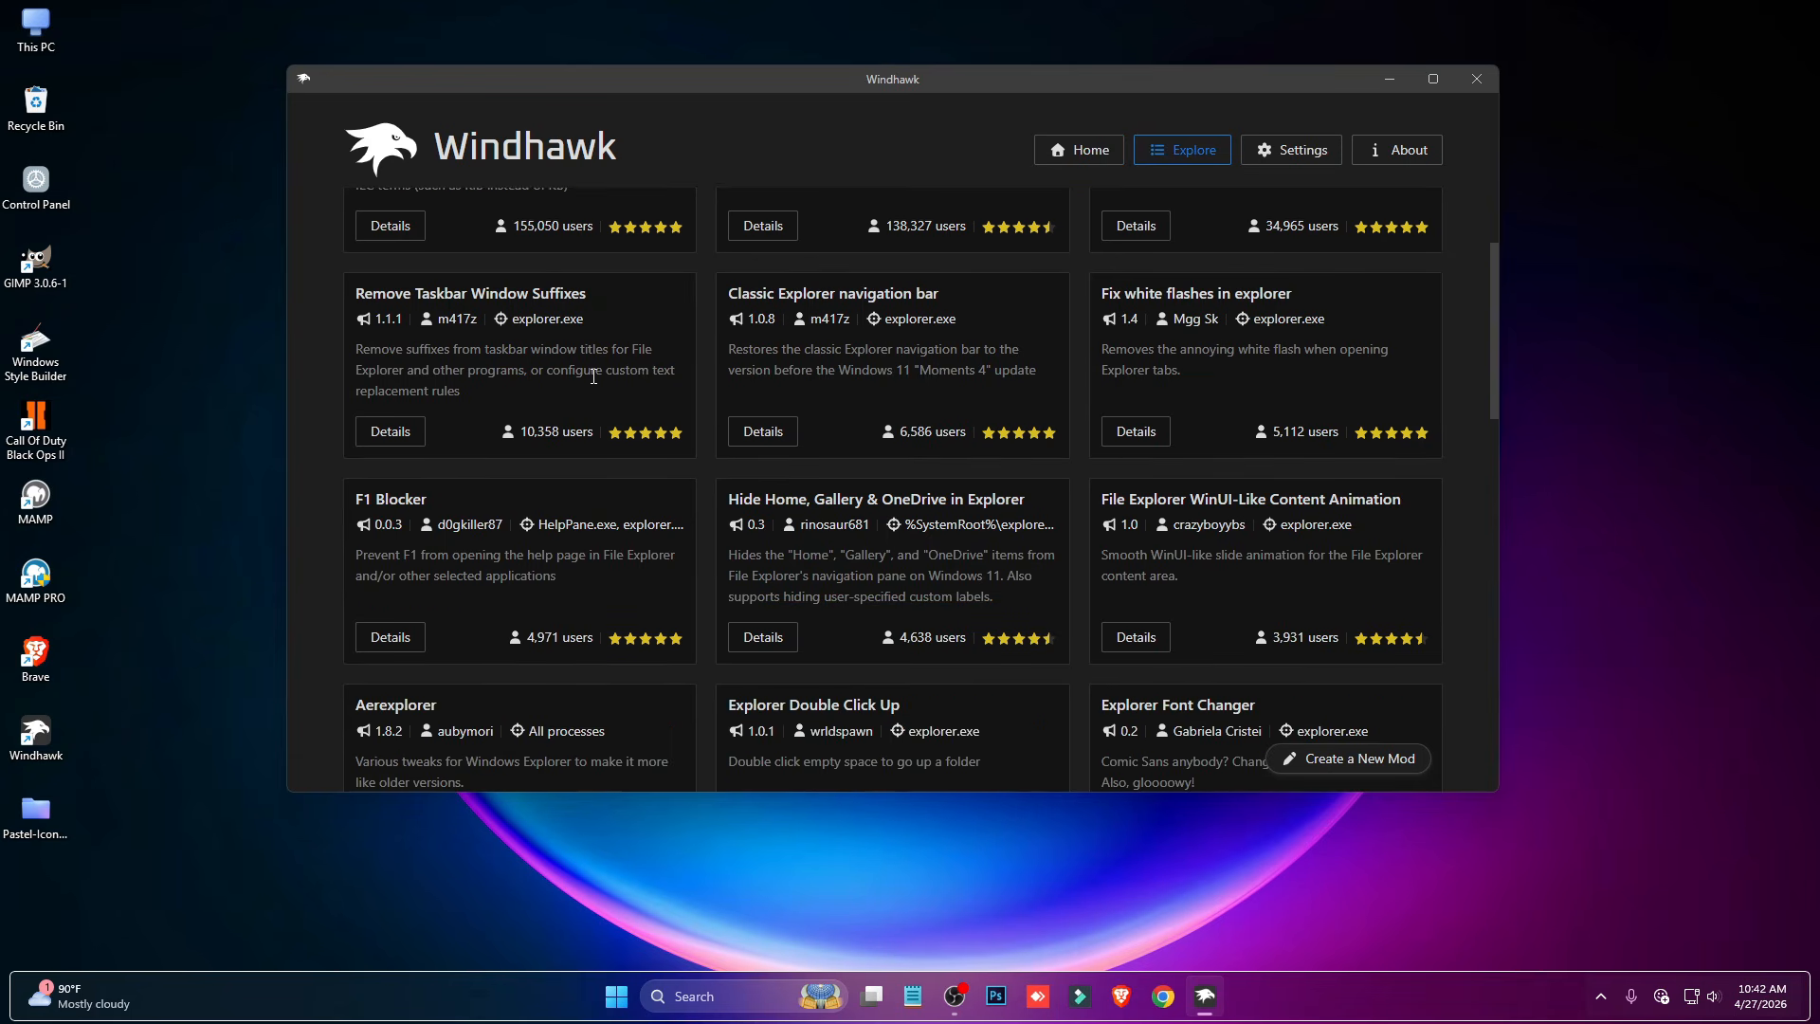
{"action": "mouse_move", "coordinate": [831, 317]}
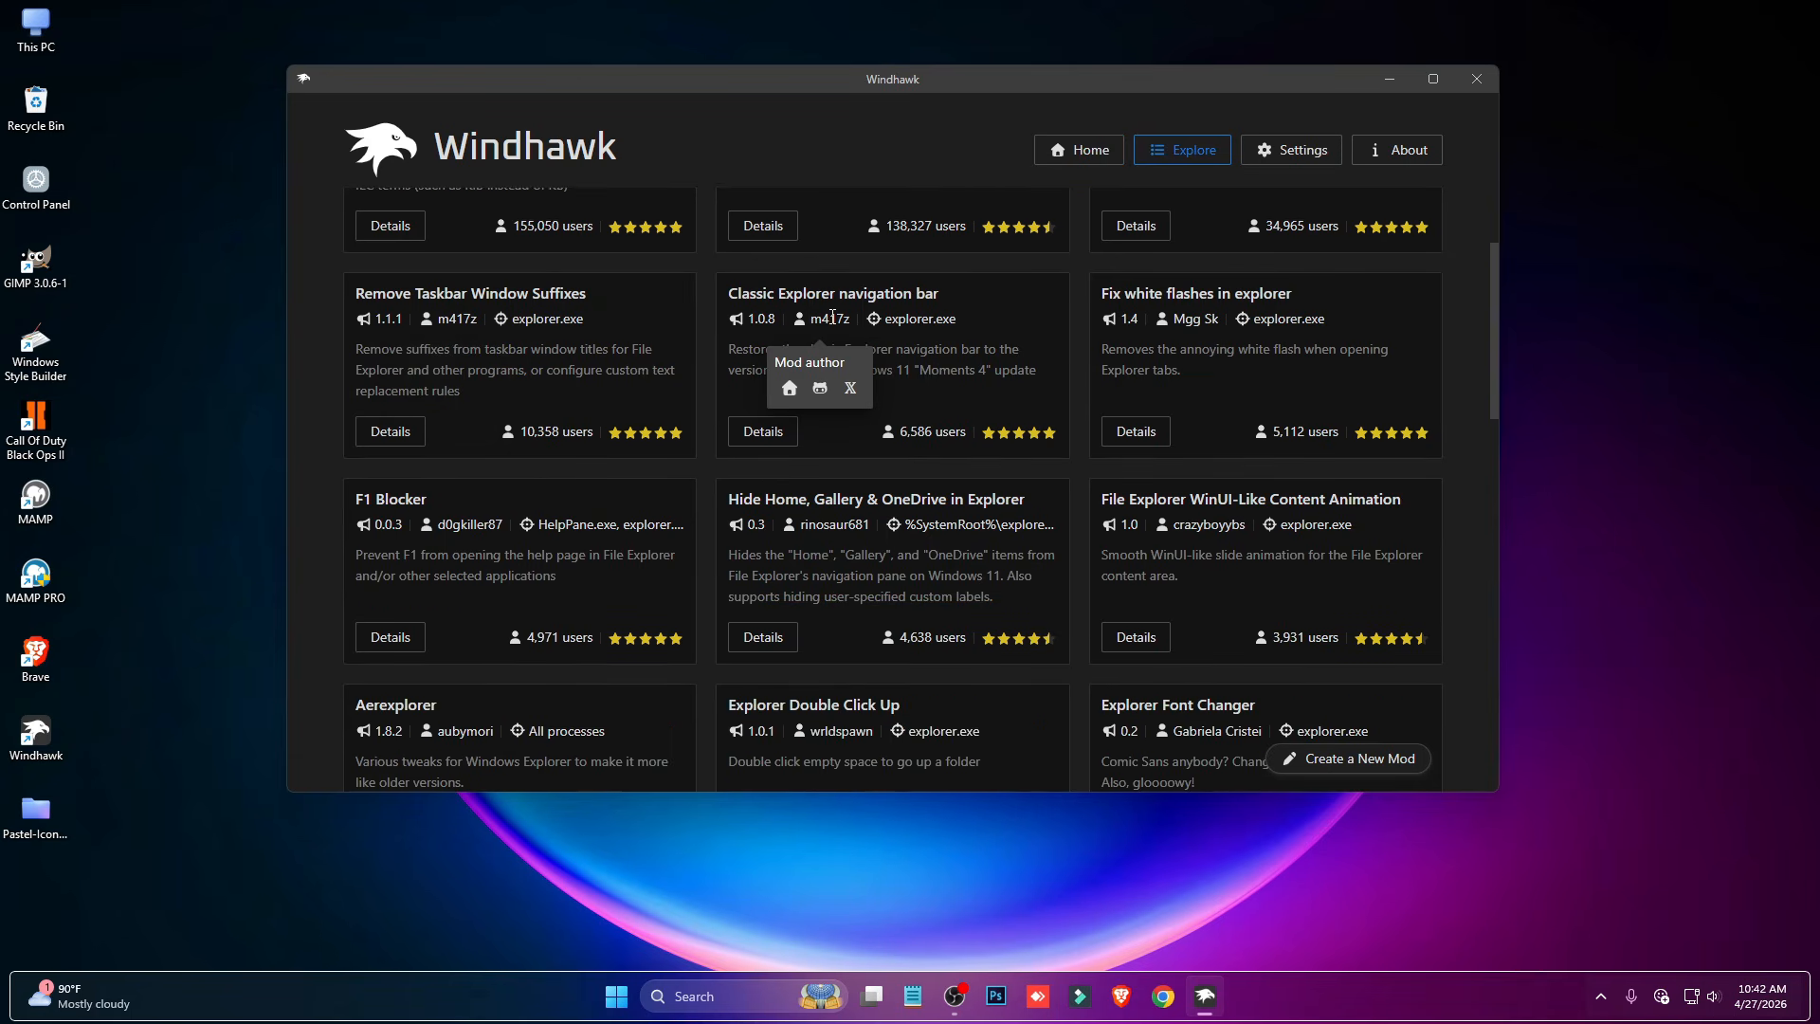
{"action": "scroll", "coordinate": [650, 531], "scroll_direction": "down", "scroll_amount": 1}
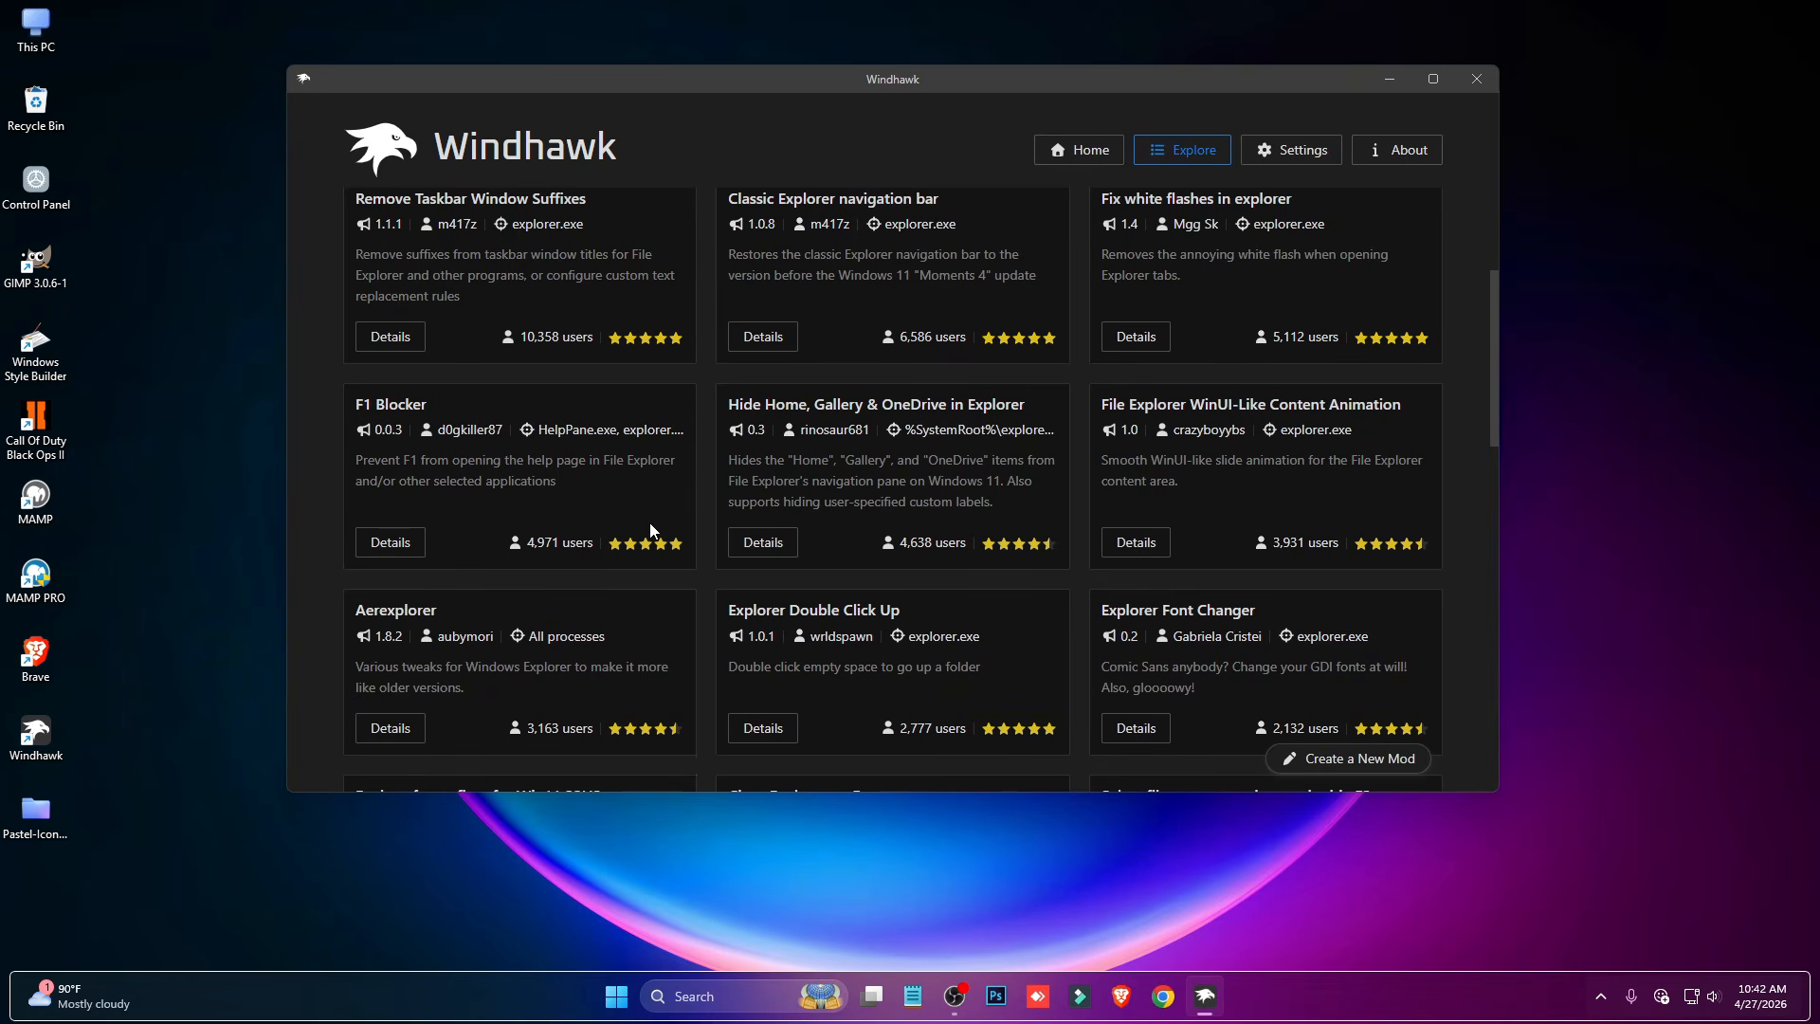
- Install the Hide Home, Gallery & OneDrive in Explorer mod, accepting the risk, and check the navigation pane in This PC
{"action": "left_click", "coordinate": [773, 543]}
{"action": "left_click", "coordinate": [433, 309]}
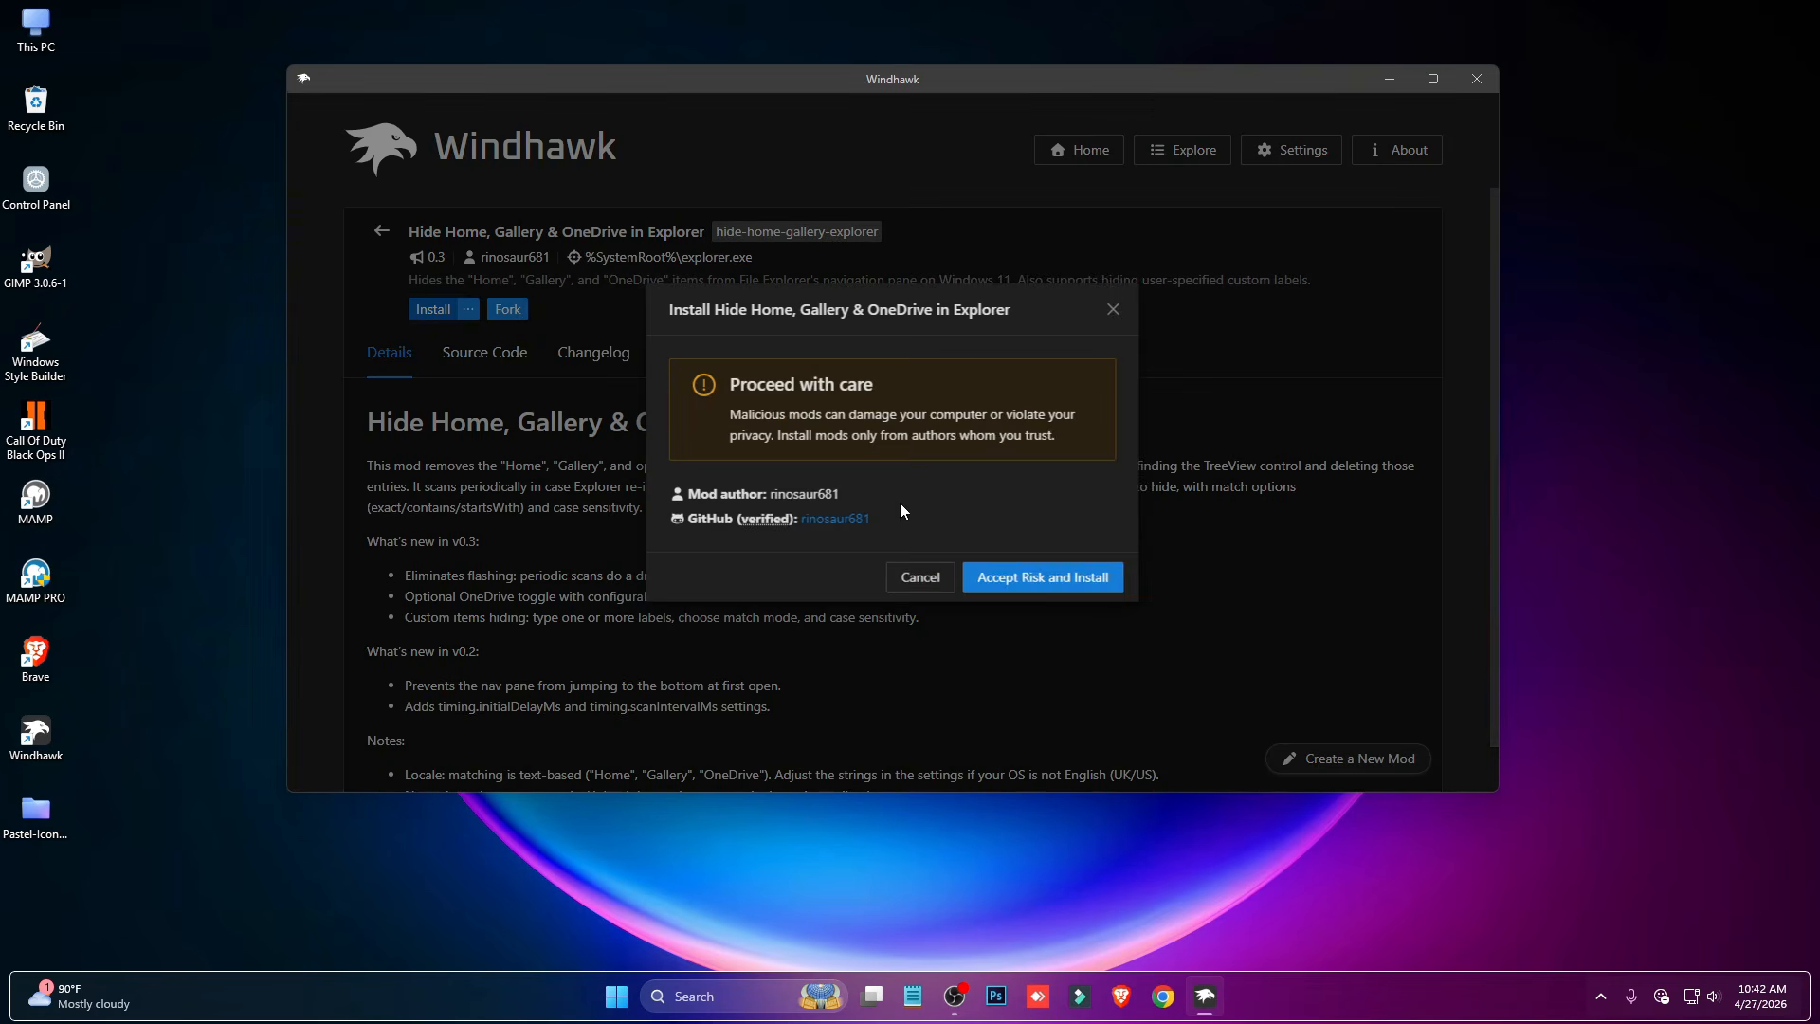
{"action": "left_click", "coordinate": [1033, 580]}
{"action": "double_click", "coordinate": [36, 27]}
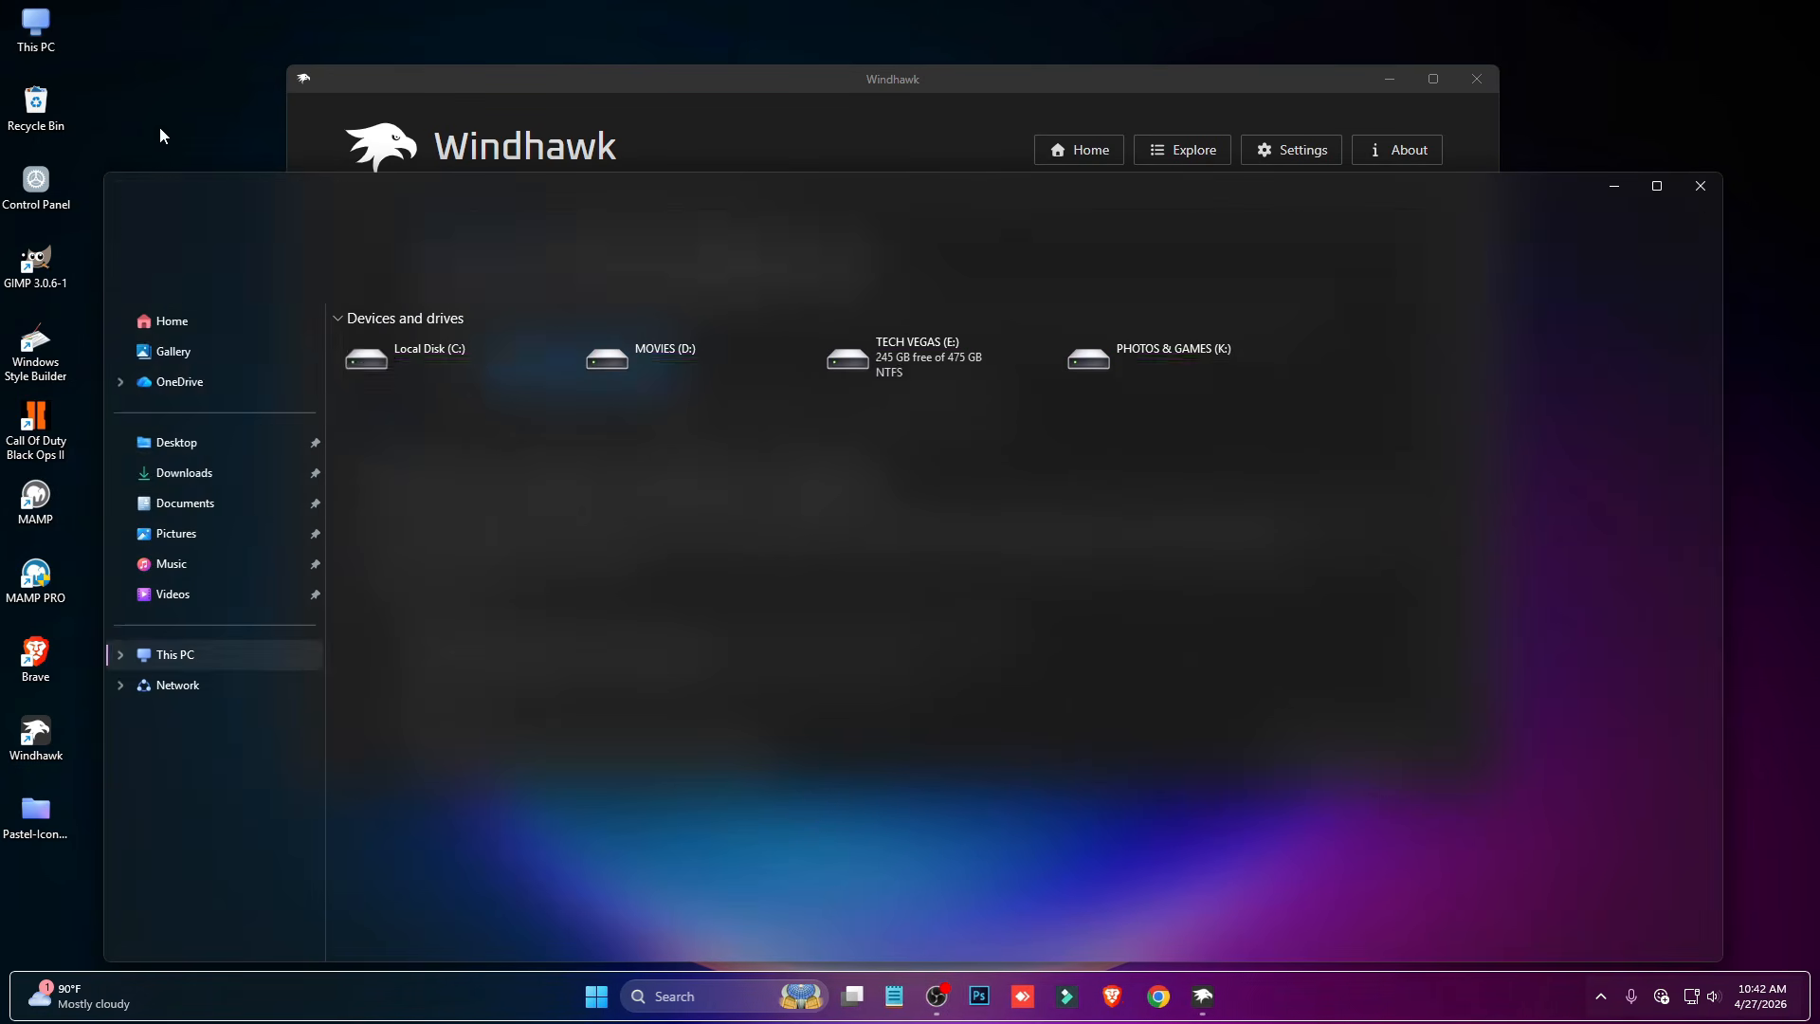
{"action": "left_click", "coordinate": [1682, 195]}
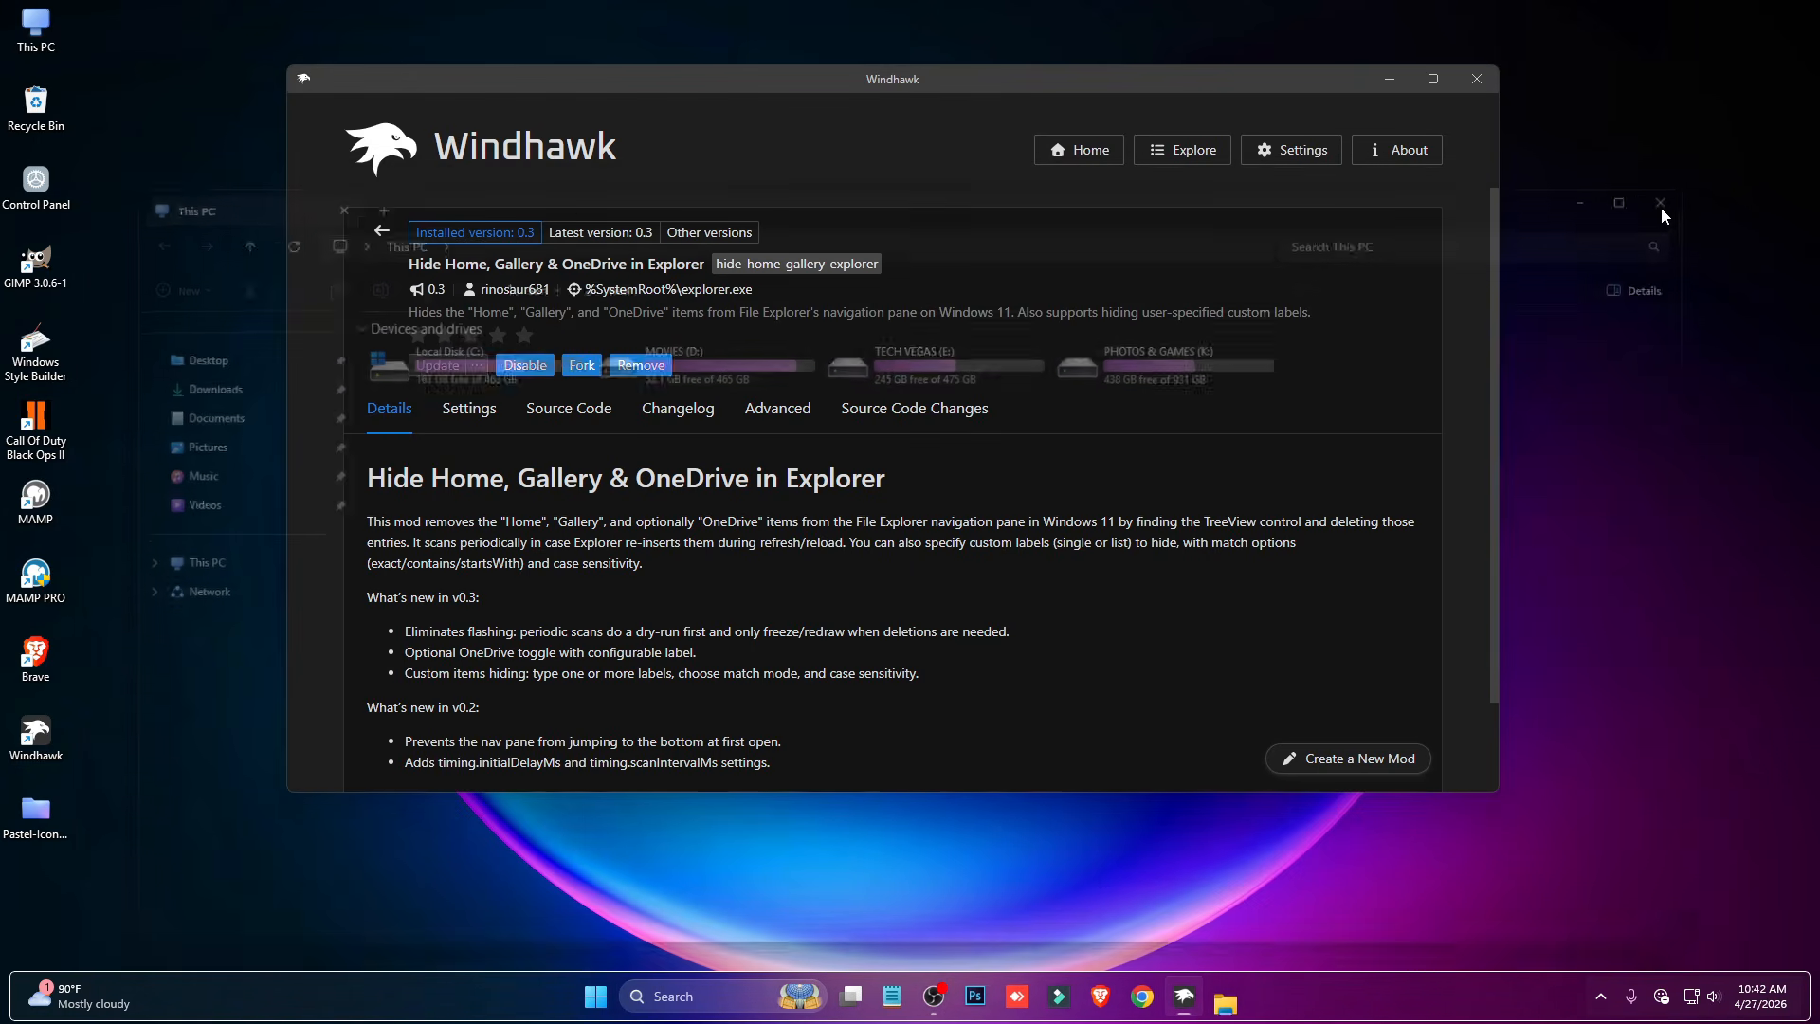
- Return to the mod results and install the File Explorer WinUI-Like Content Animation mod, accepting the risk
{"action": "left_click", "coordinate": [382, 231]}
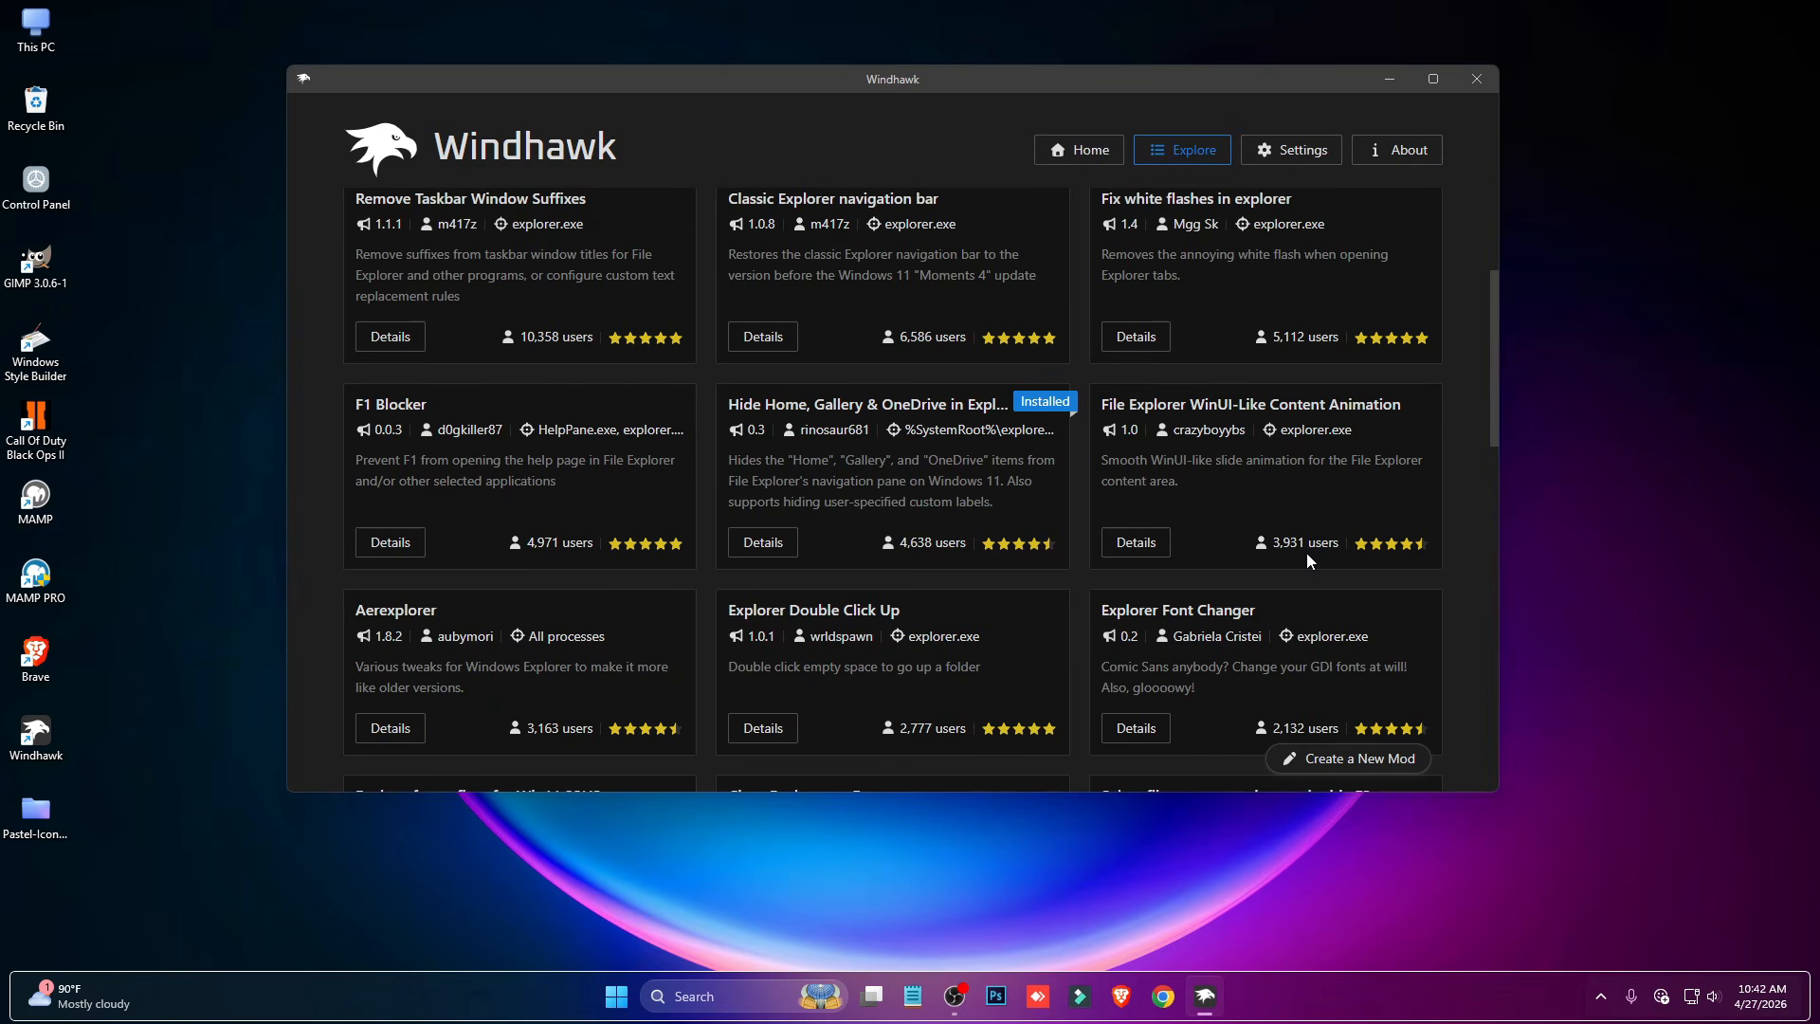
{"action": "scroll", "coordinate": [1295, 544], "scroll_direction": "down", "scroll_amount": 1}
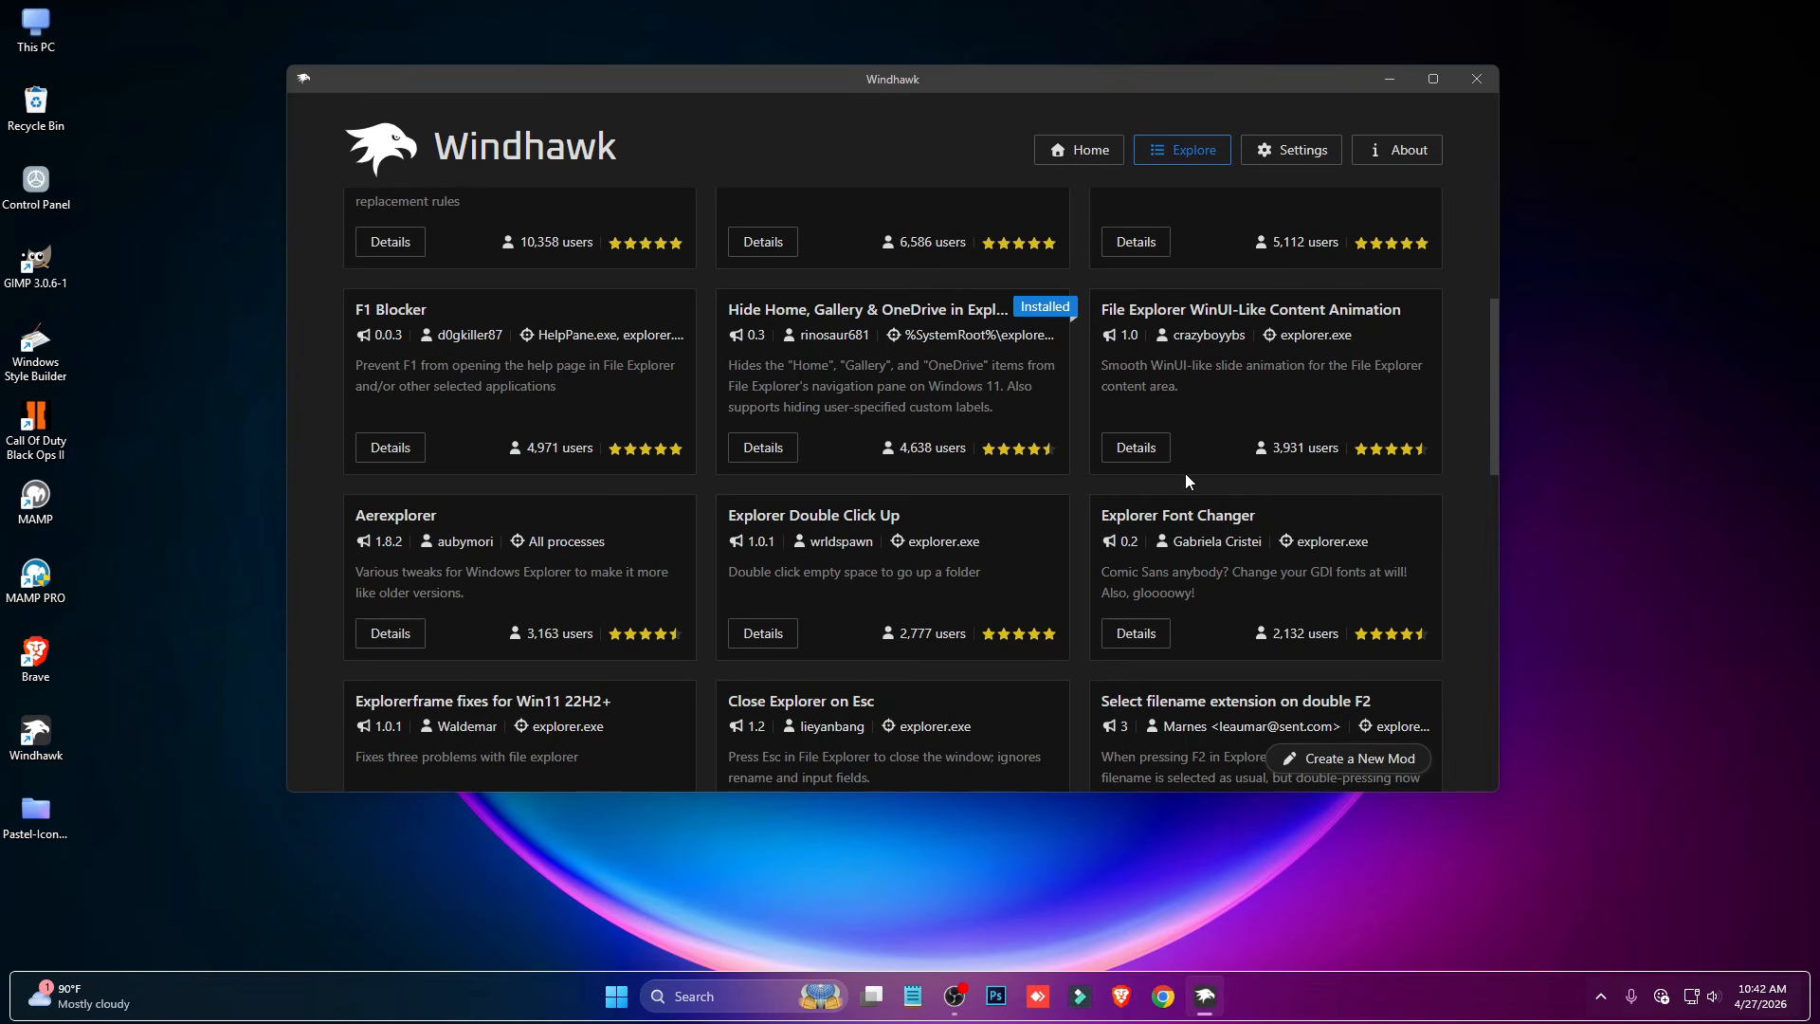
{"action": "left_click", "coordinate": [1142, 448]}
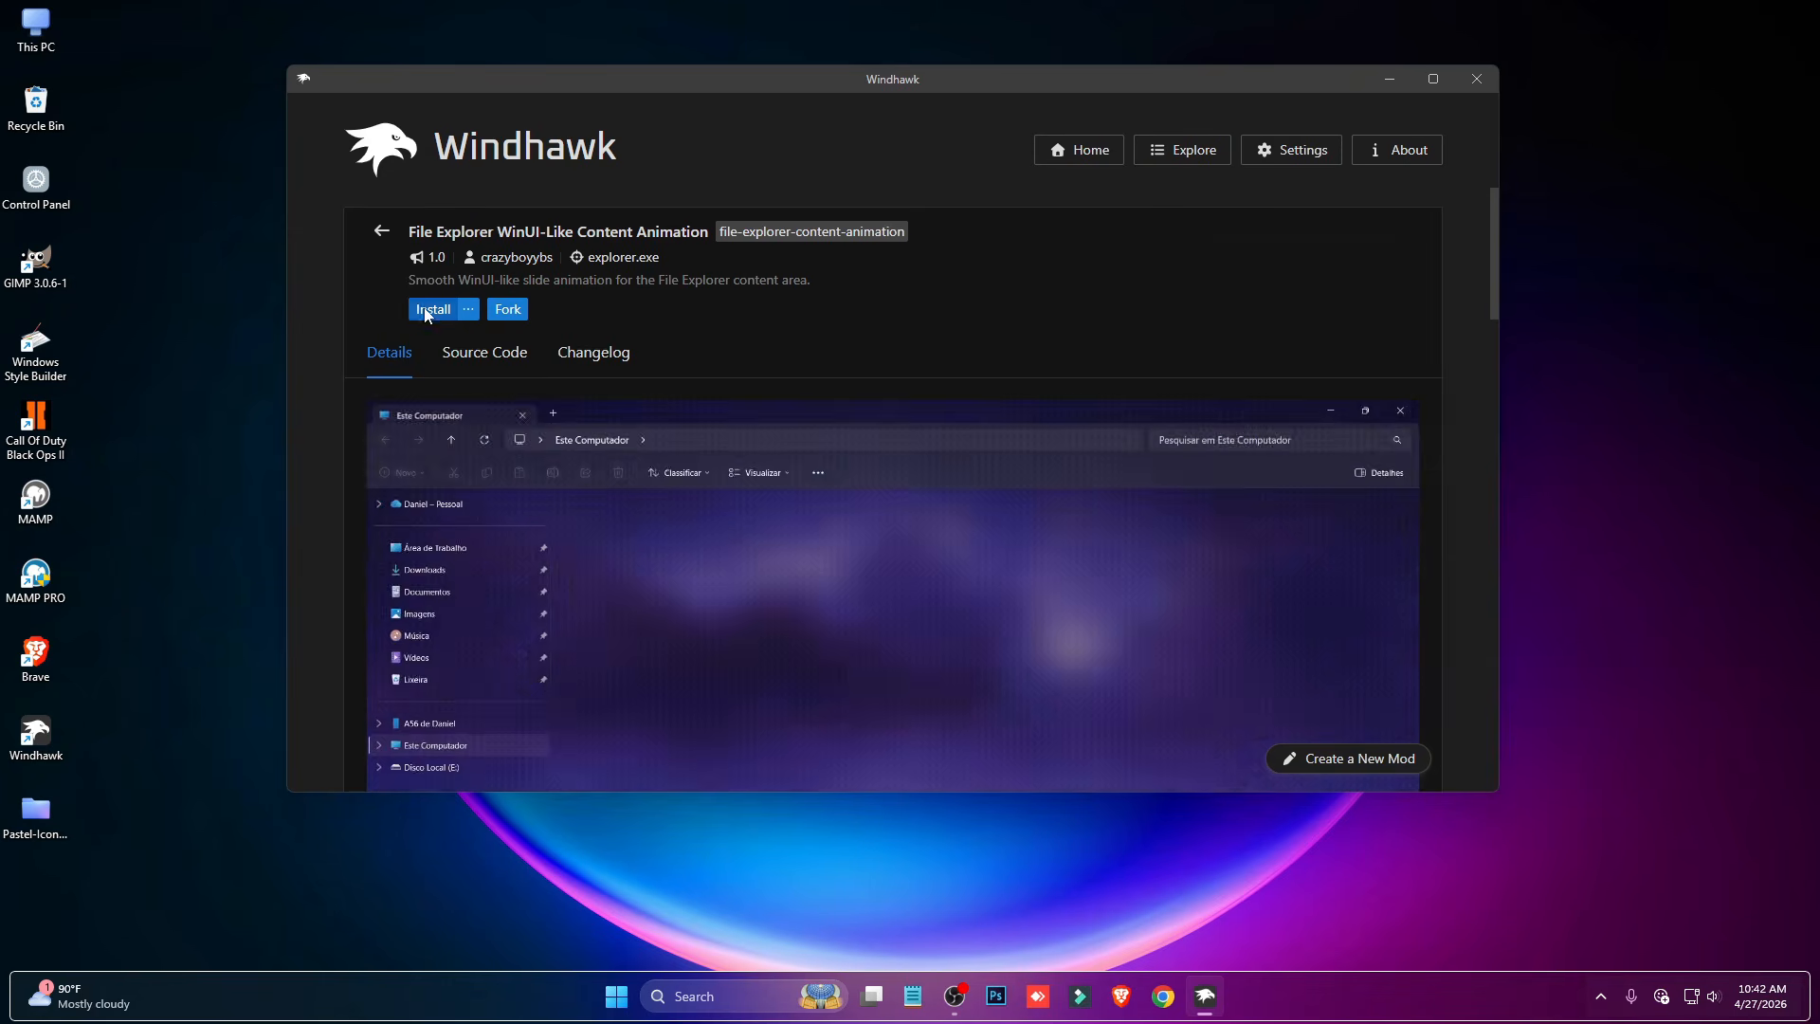
{"action": "left_click", "coordinate": [425, 311]}
{"action": "left_click", "coordinate": [1040, 578]}
- Review the content animation mod's preview and settings, and browse the remaining explorer mods
{"action": "scroll", "coordinate": [552, 429], "scroll_direction": "down", "scroll_amount": 3}
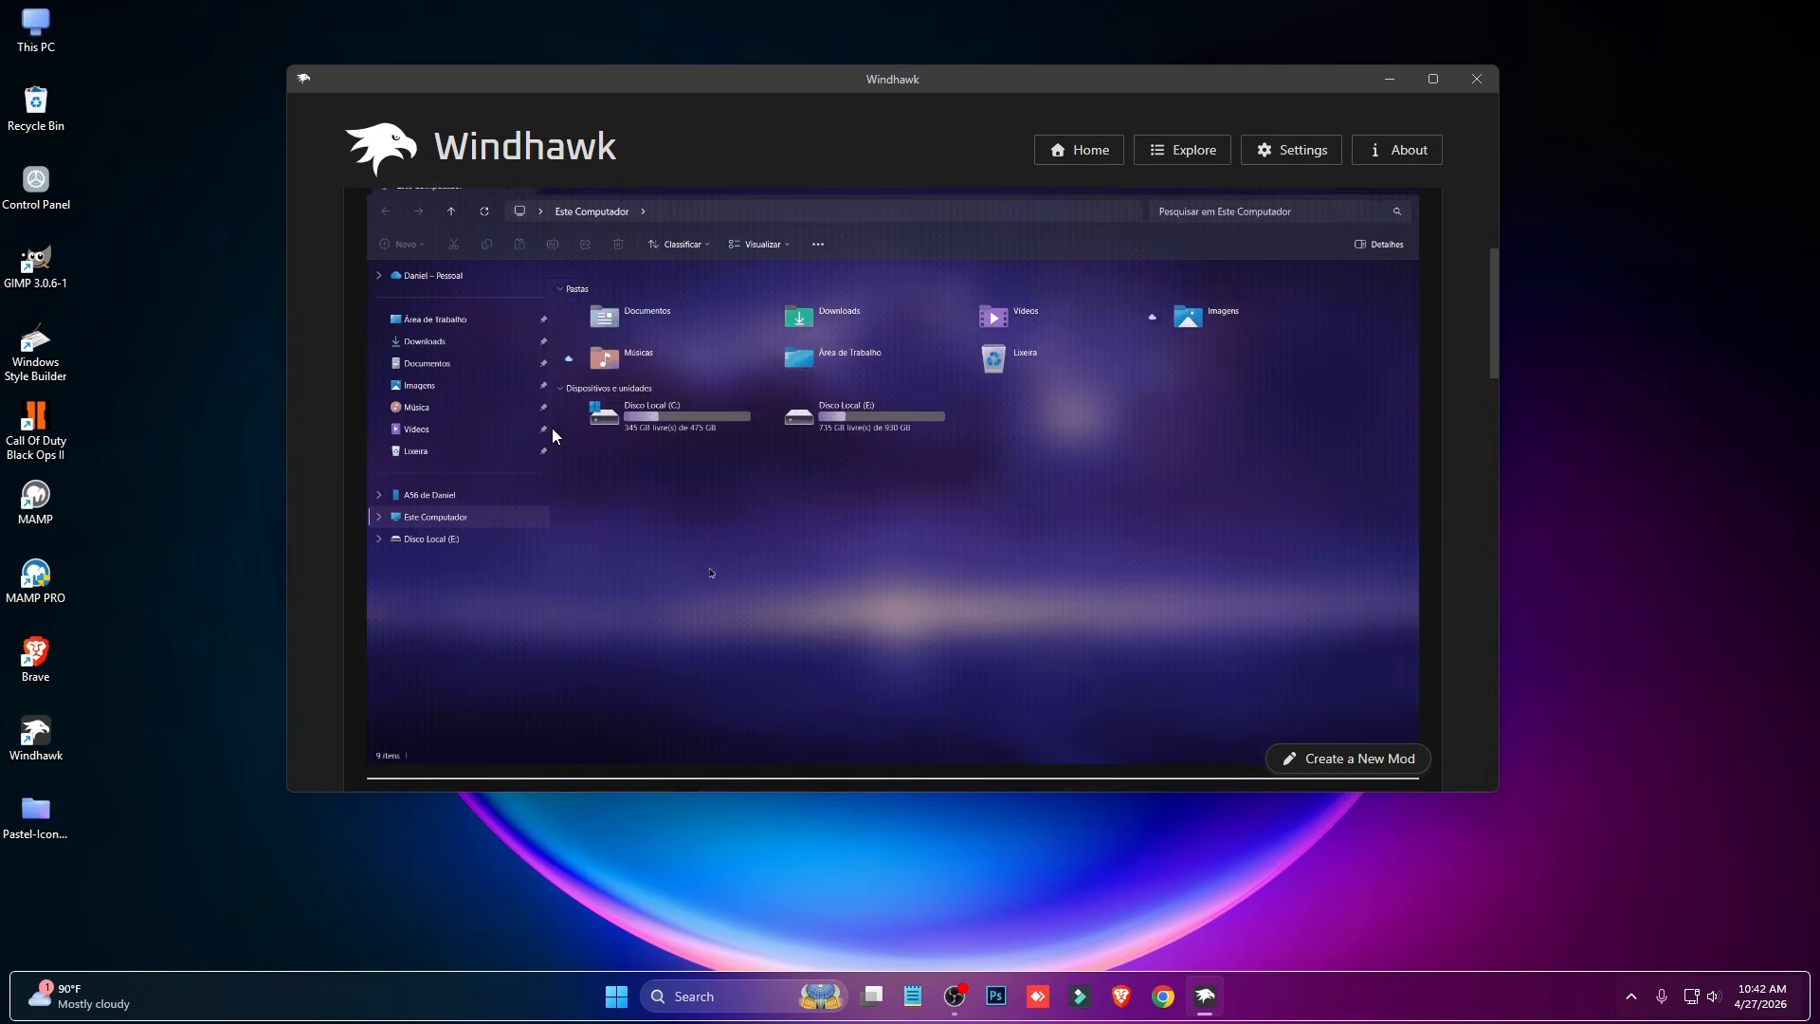
{"action": "scroll", "coordinate": [511, 389], "scroll_direction": "up", "scroll_amount": 3}
{"action": "left_click", "coordinate": [466, 313]}
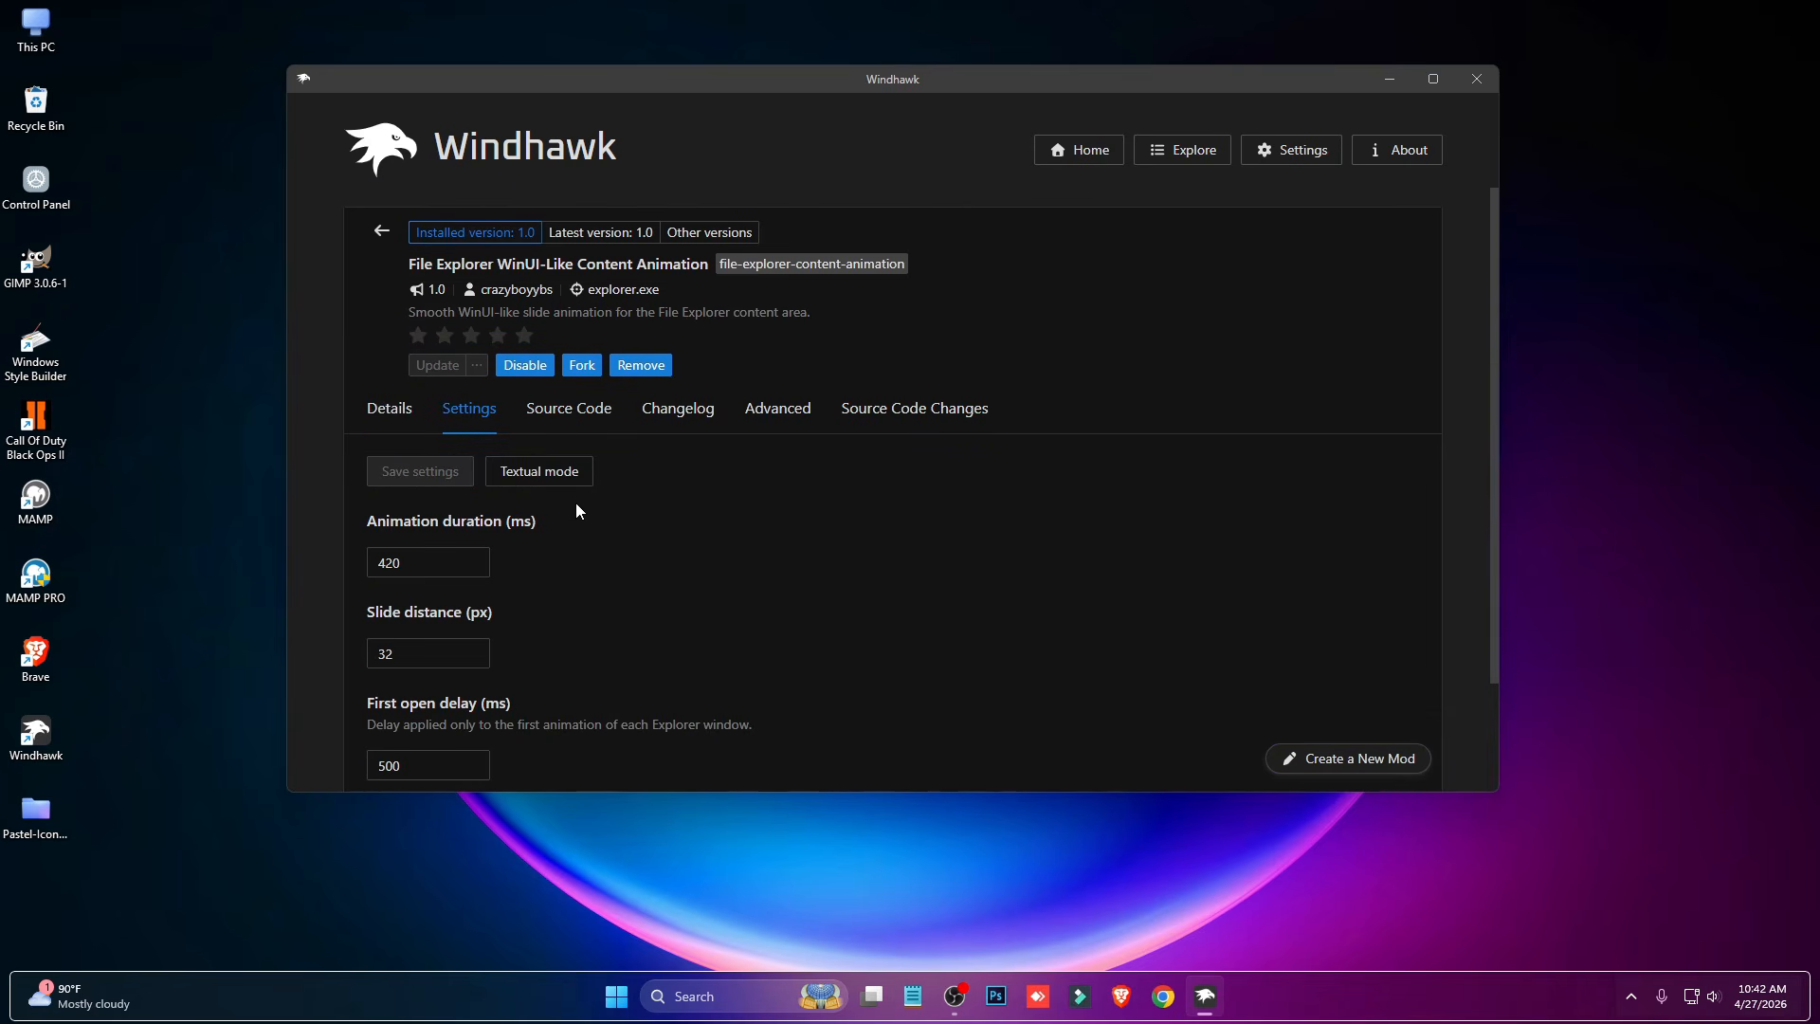
{"action": "scroll", "coordinate": [576, 504], "scroll_direction": "down", "scroll_amount": 2}
{"action": "scroll", "coordinate": [569, 492], "scroll_direction": "up", "scroll_amount": 2}
{"action": "left_click", "coordinate": [381, 230]}
{"action": "scroll", "coordinate": [1208, 427], "scroll_direction": "down", "scroll_amount": 1}
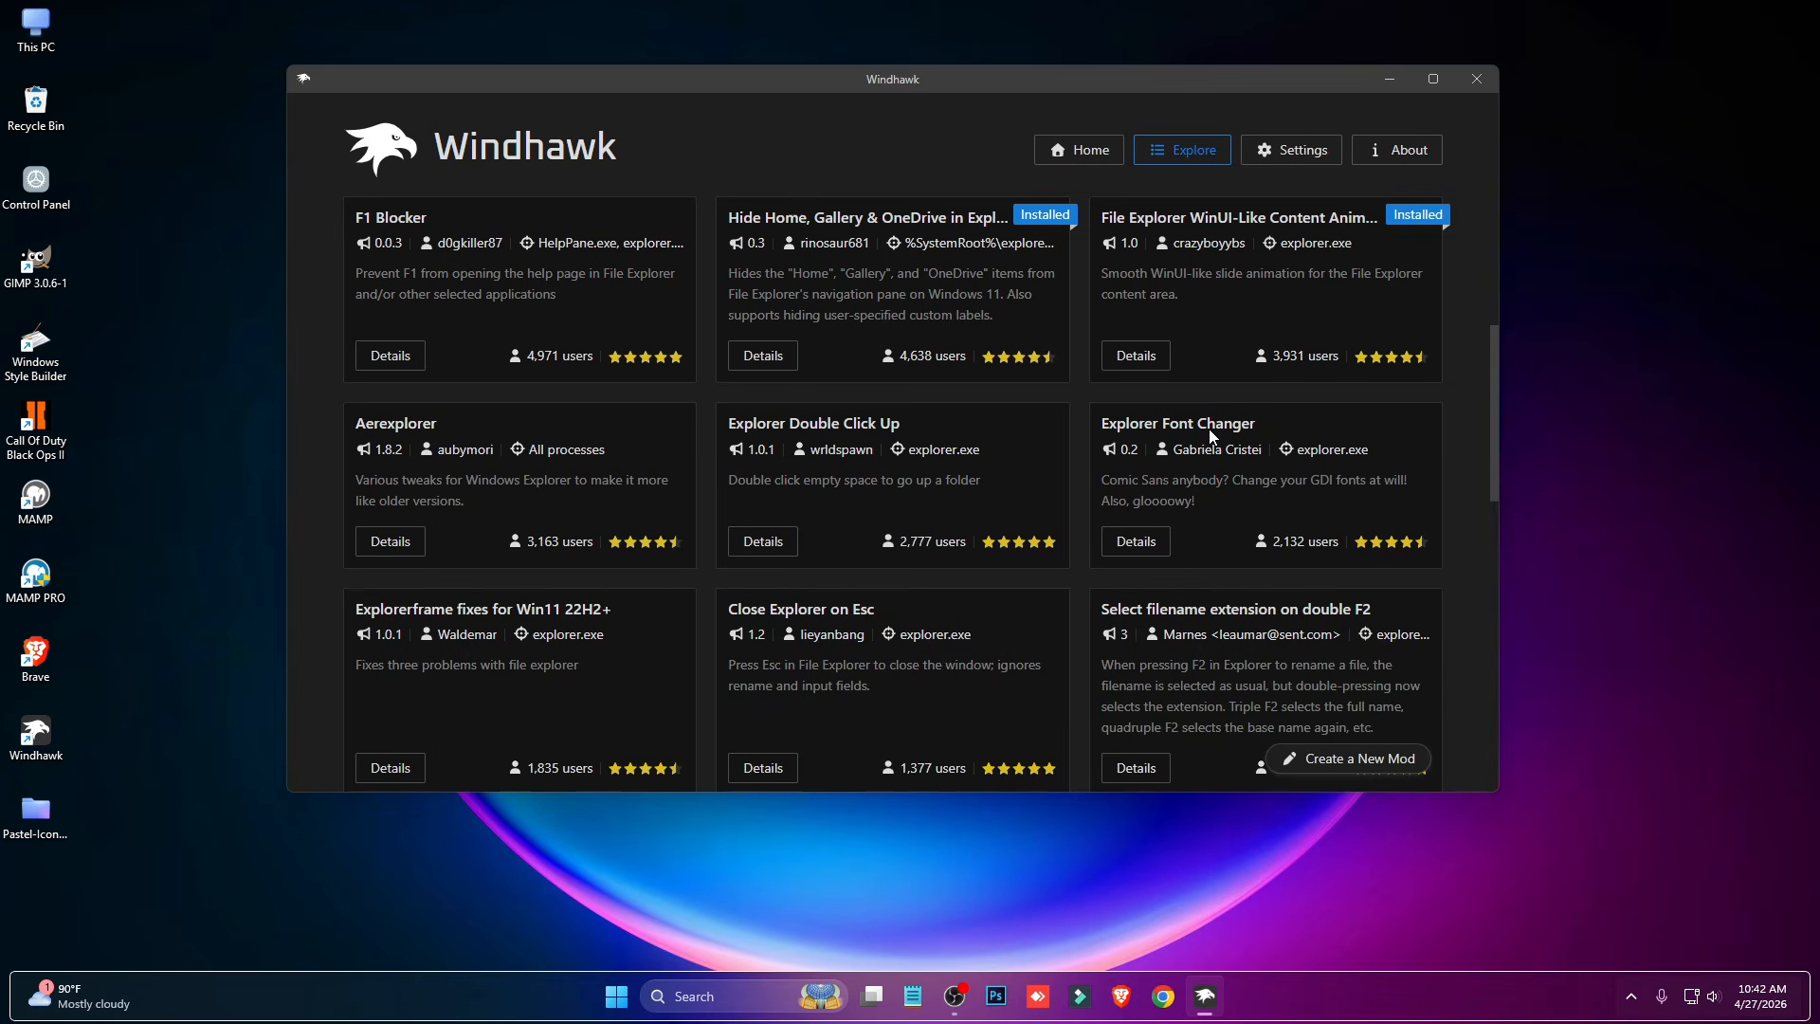
{"action": "scroll", "coordinate": [1213, 436], "scroll_direction": "down", "scroll_amount": 1}
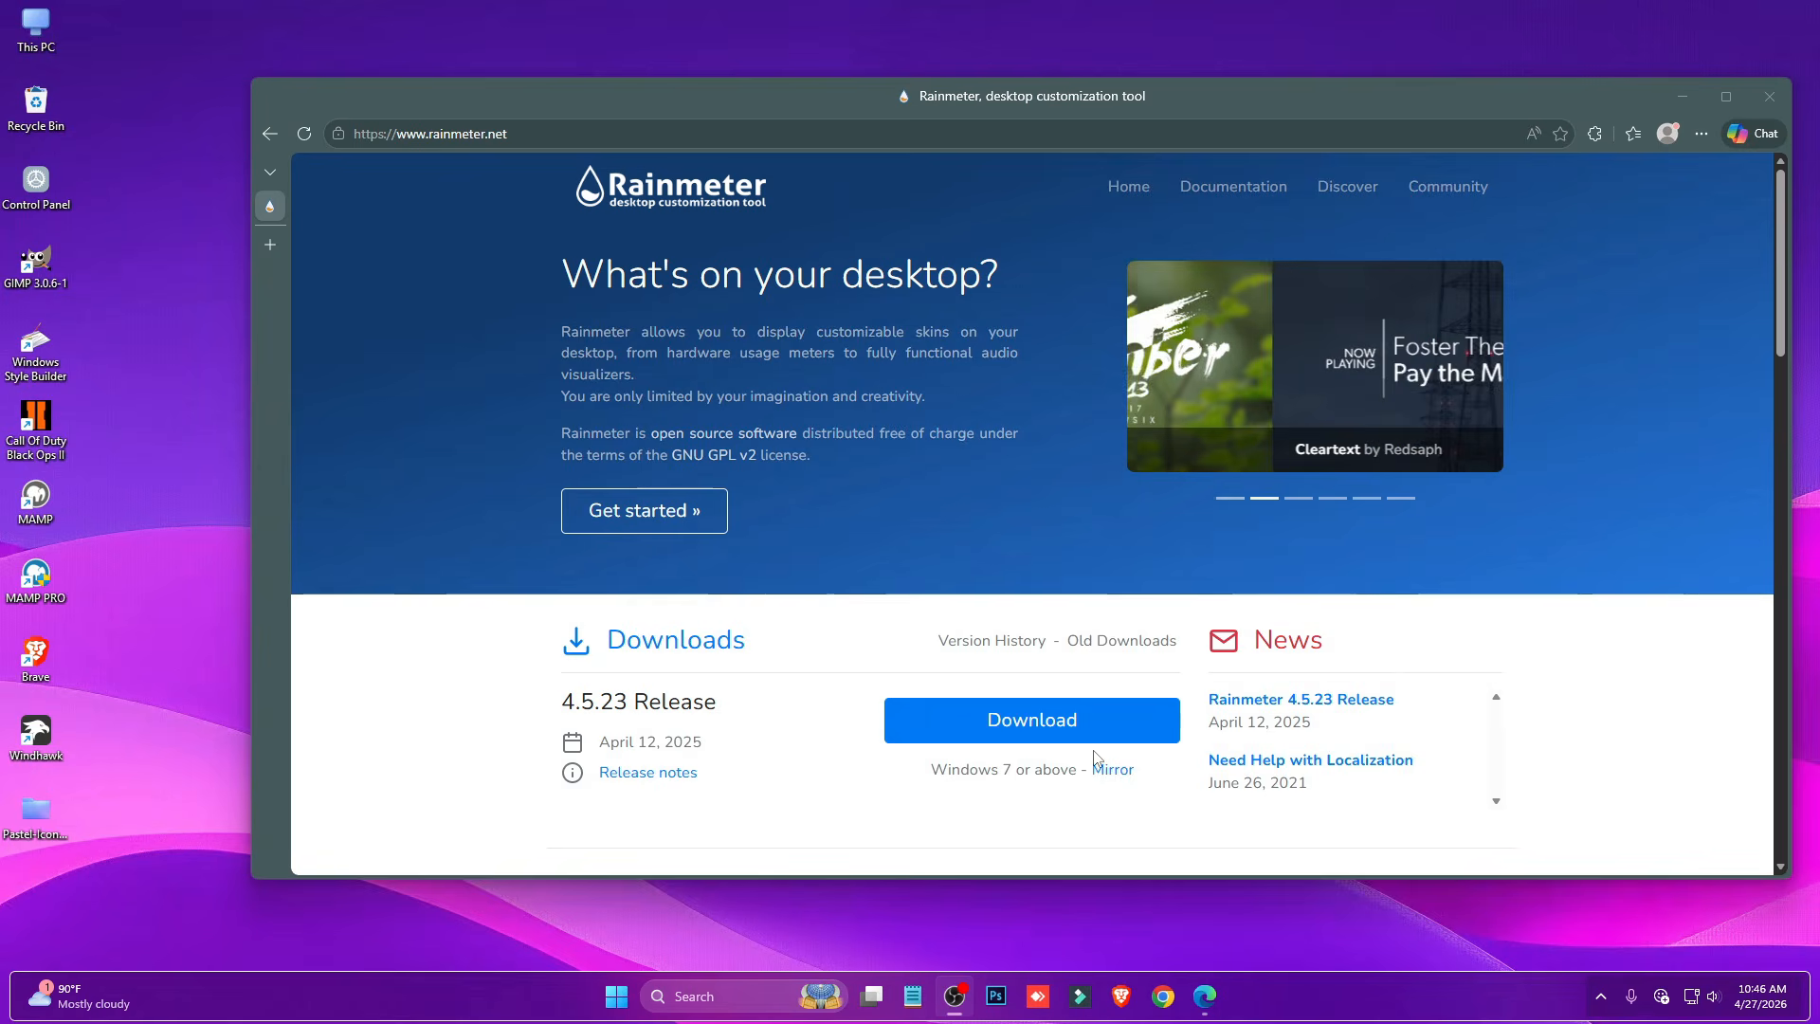
- Download the Rainmeter 4.5.23 release from rainmeter.net and install it with the standard installation option
{"action": "left_click", "coordinate": [1069, 722]}
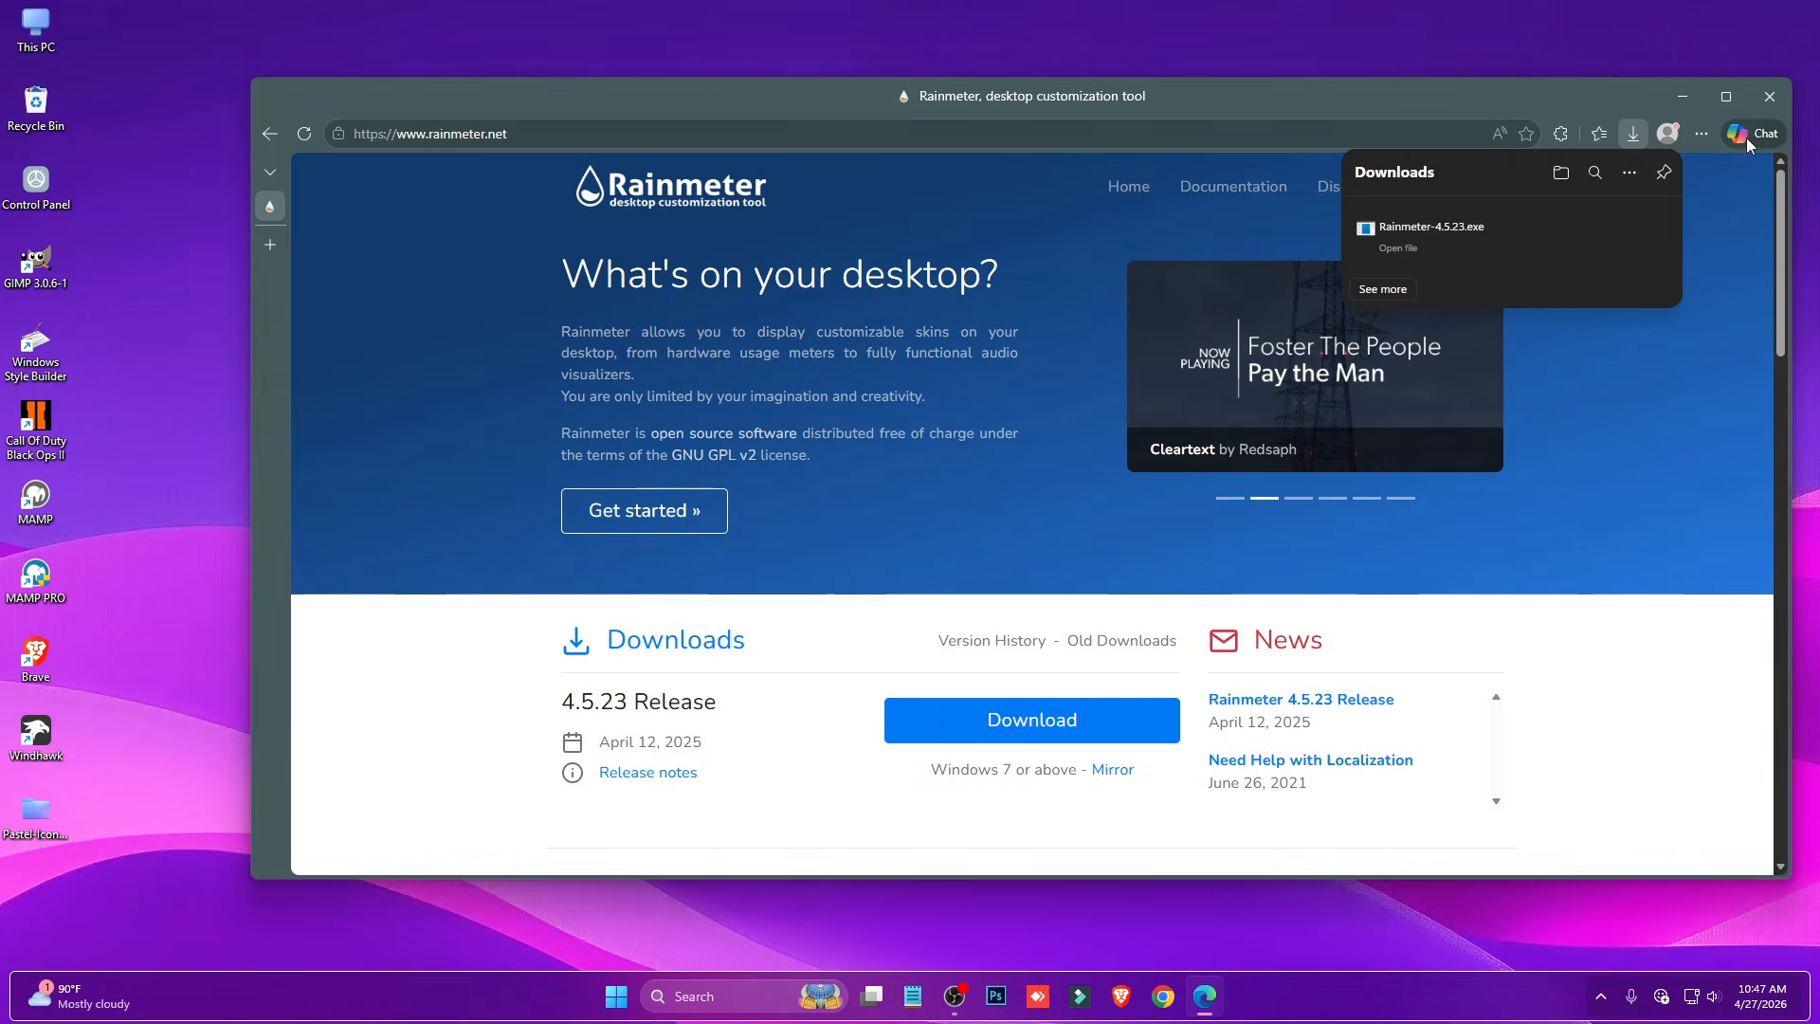
{"action": "left_click", "coordinate": [1769, 103]}
{"action": "left_click", "coordinate": [936, 540]}
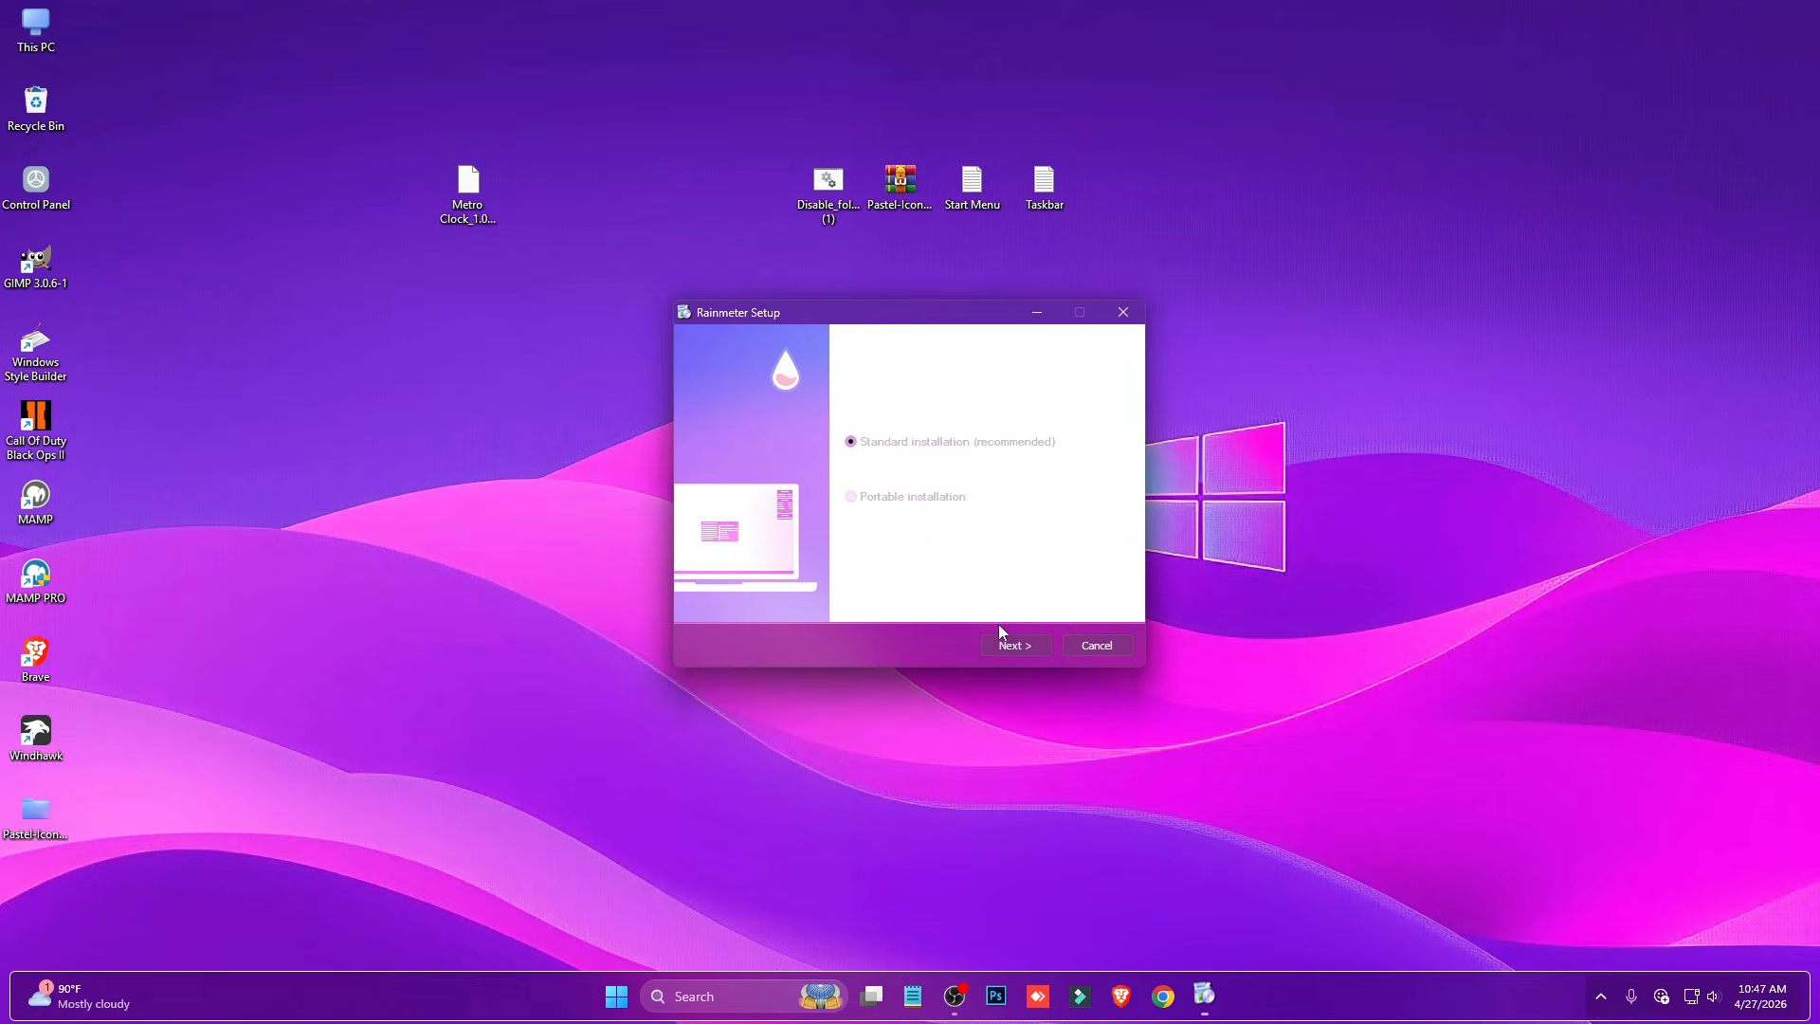
{"action": "left_click", "coordinate": [1009, 642]}
{"action": "left_click", "coordinate": [1012, 645]}
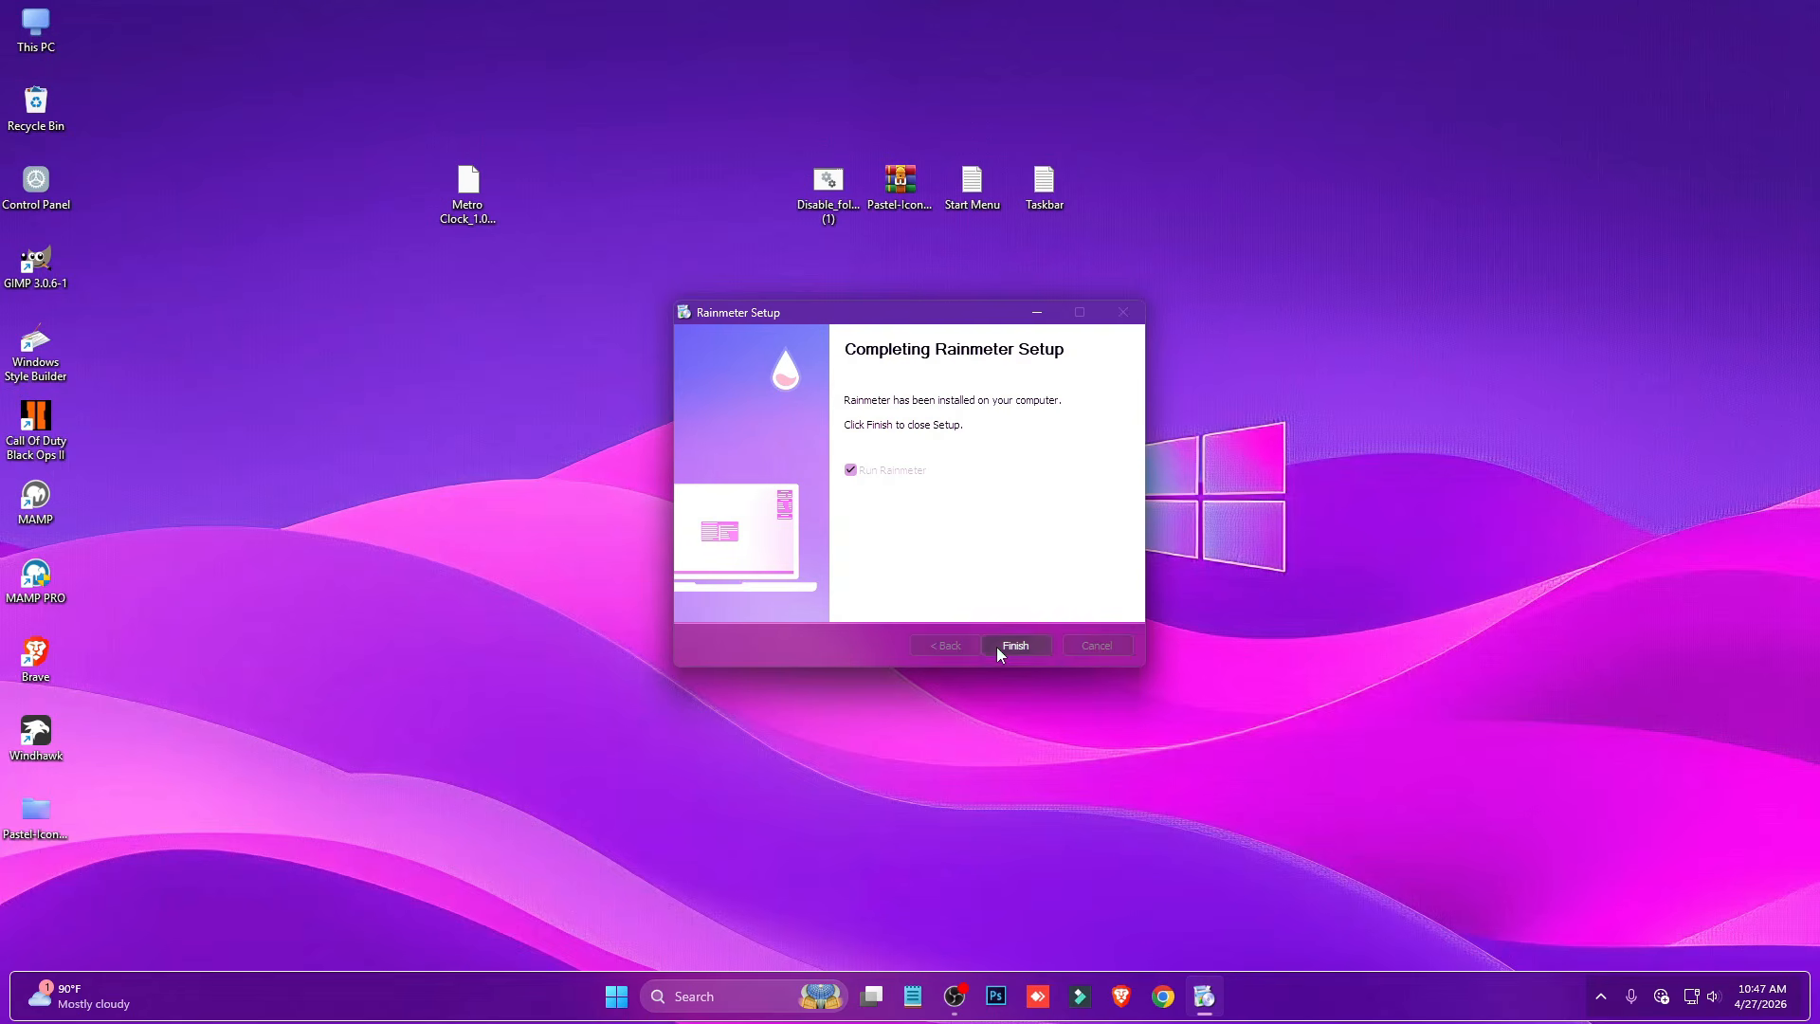
{"action": "left_click", "coordinate": [997, 646]}
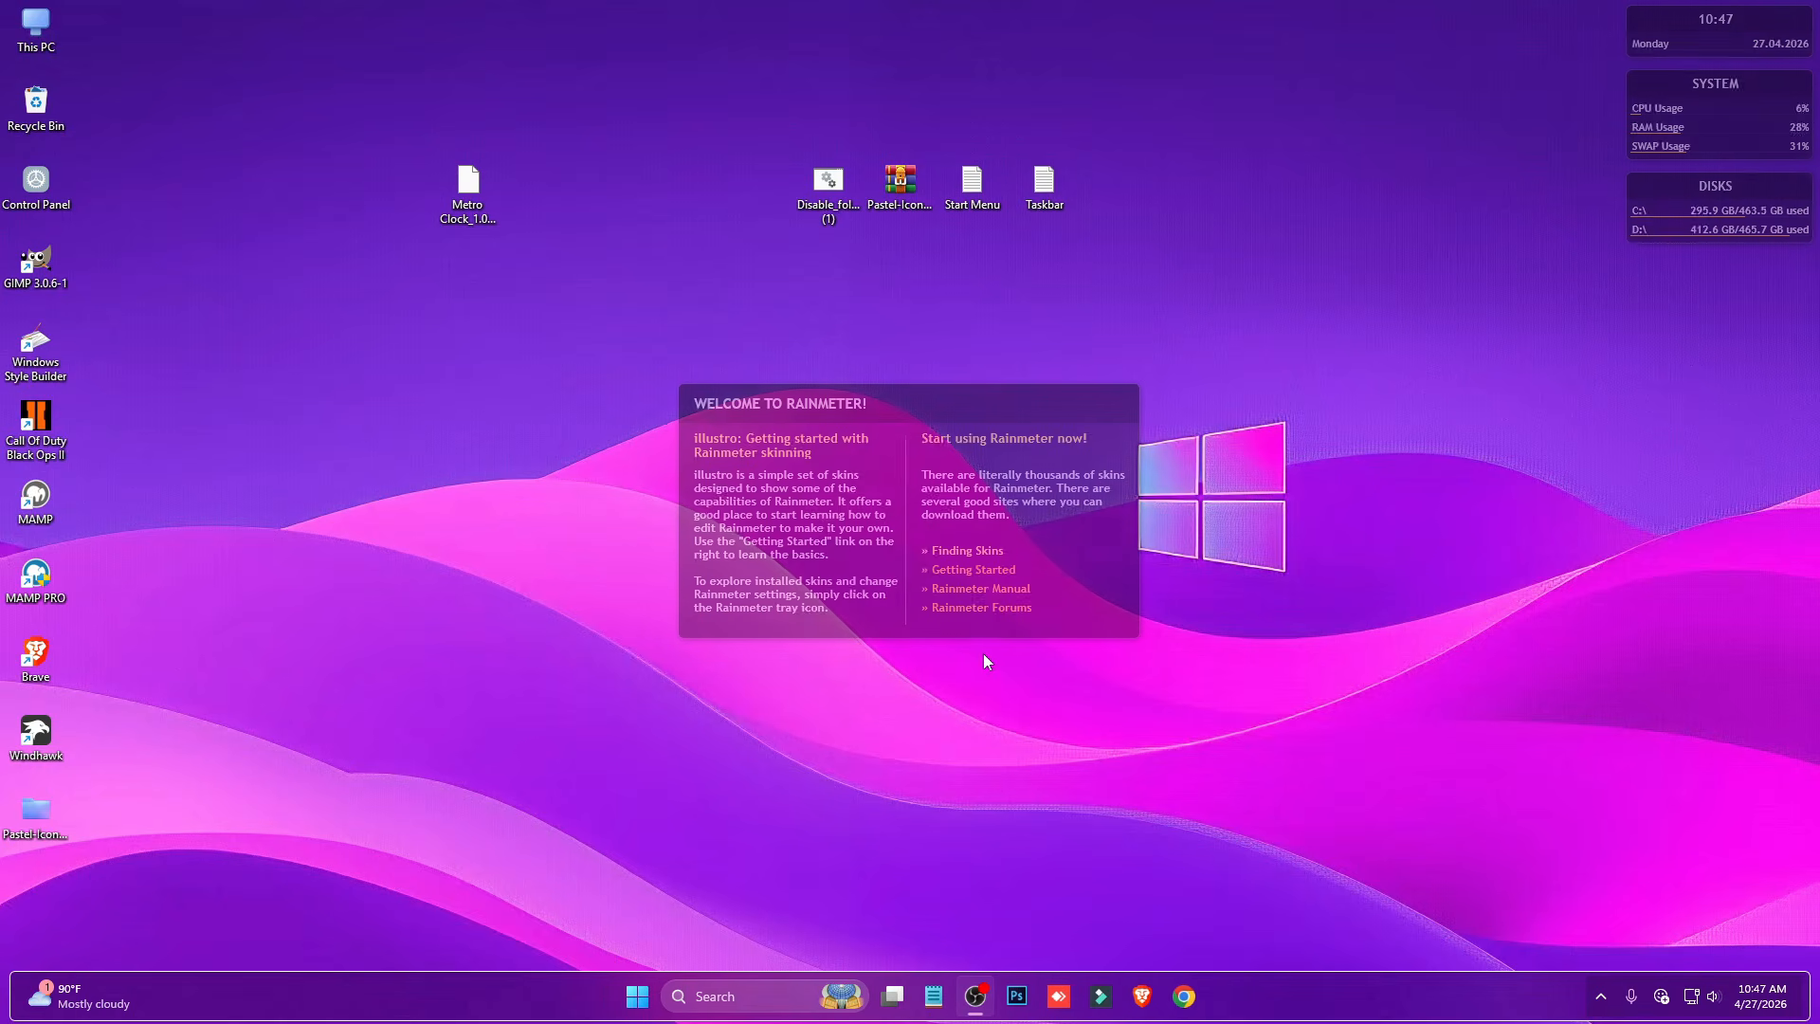
- Unload Rainmeter's default Welcome, Disks, System and Clock skins from the desktop
{"action": "right_click", "coordinate": [1037, 559]}
{"action": "left_click", "coordinate": [1105, 800]}
{"action": "right_click", "coordinate": [1734, 214]}
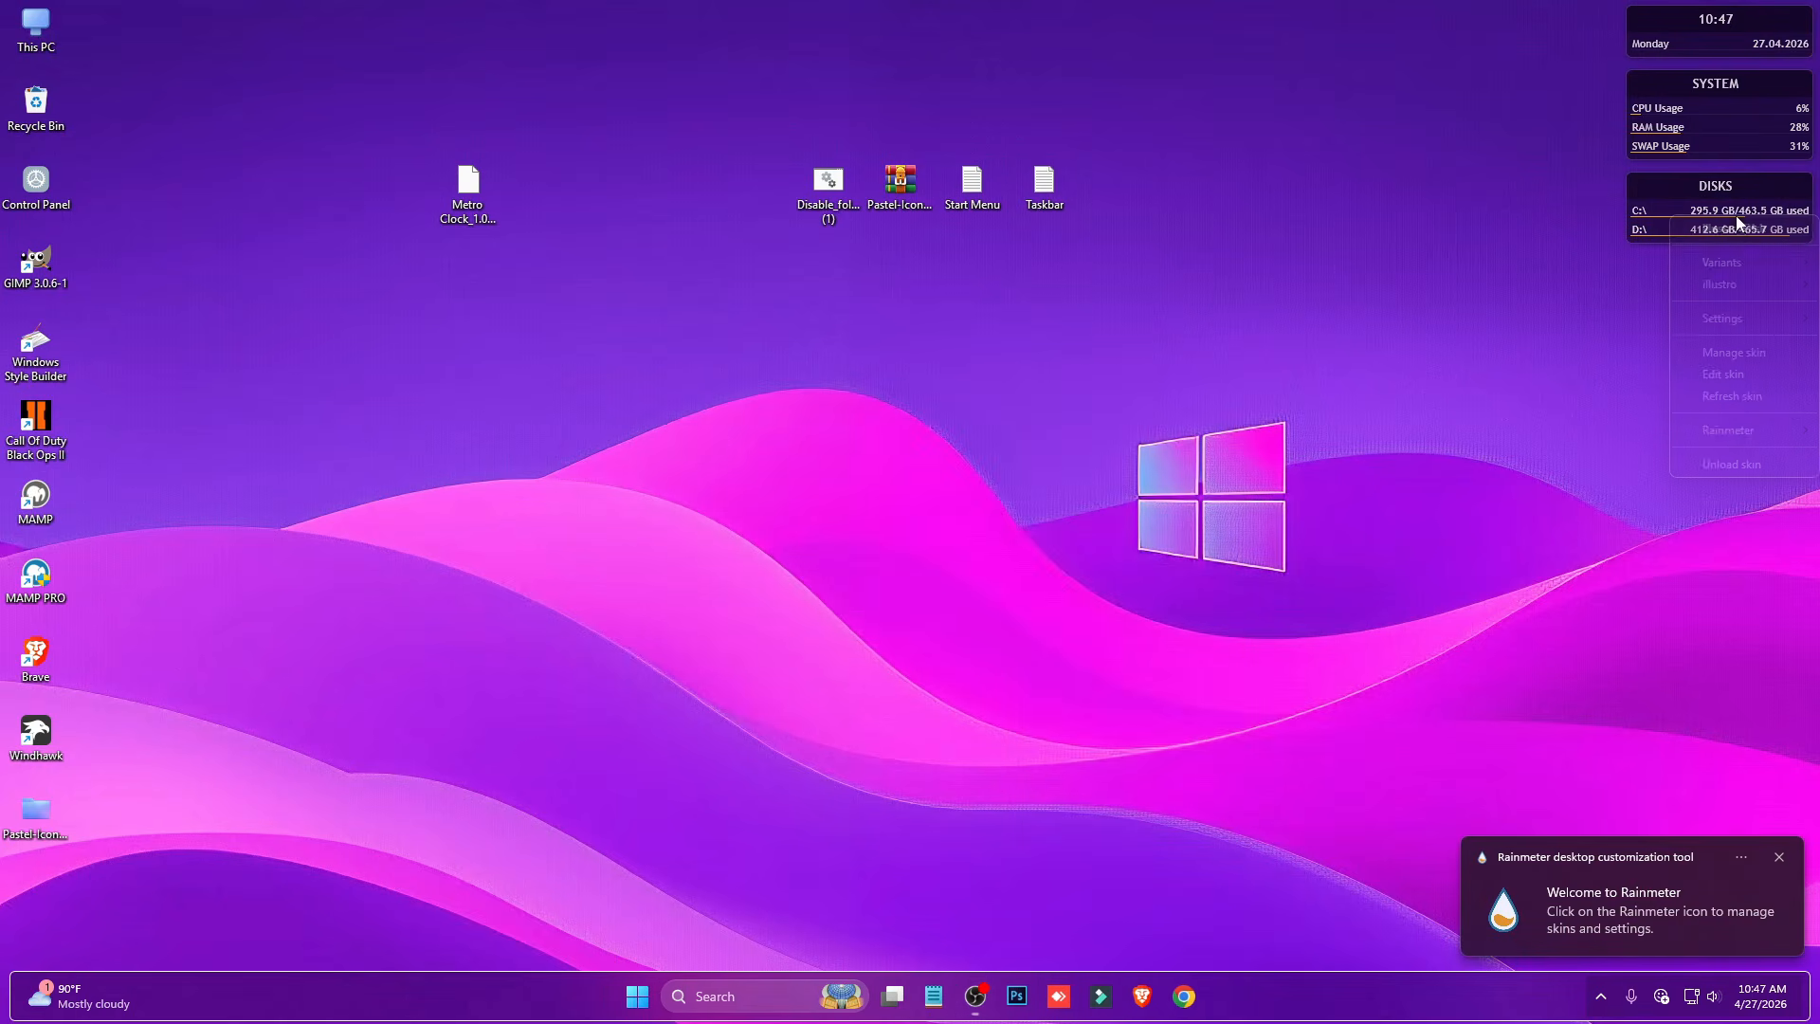
{"action": "left_click", "coordinate": [1731, 465]}
{"action": "right_click", "coordinate": [1707, 140]}
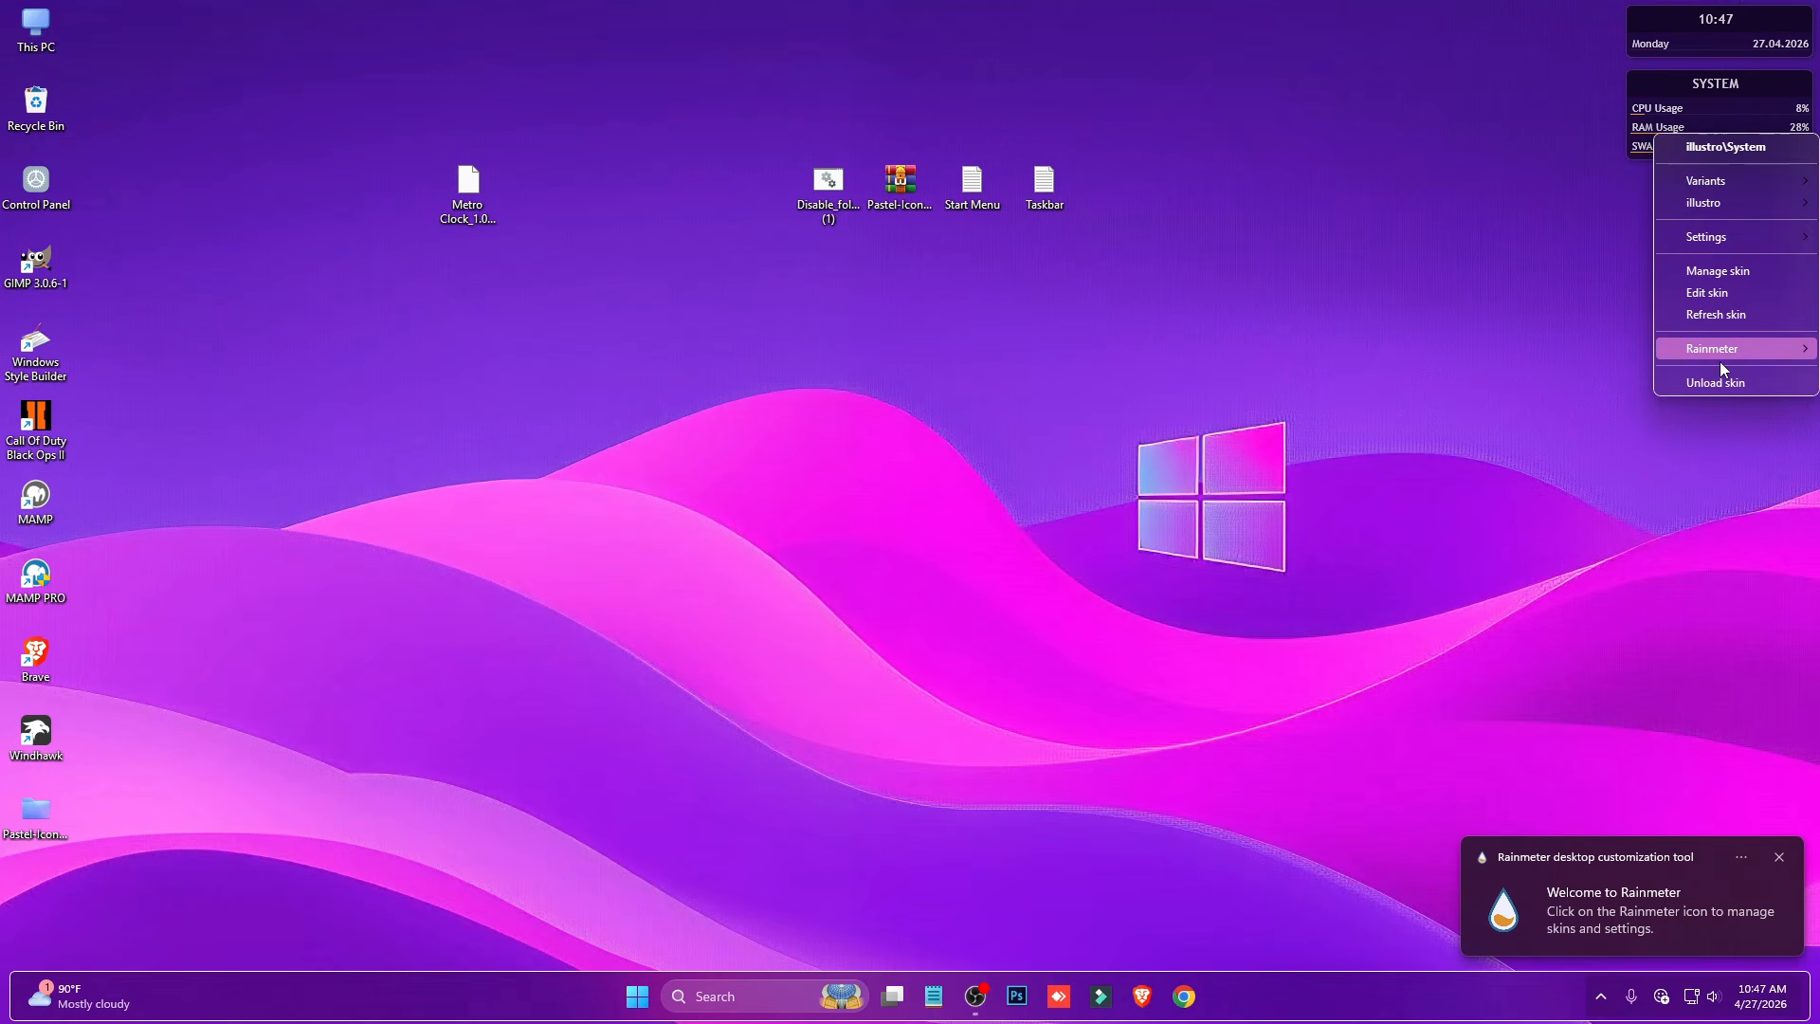
{"action": "left_click", "coordinate": [1719, 377]}
{"action": "right_click", "coordinate": [1716, 43]}
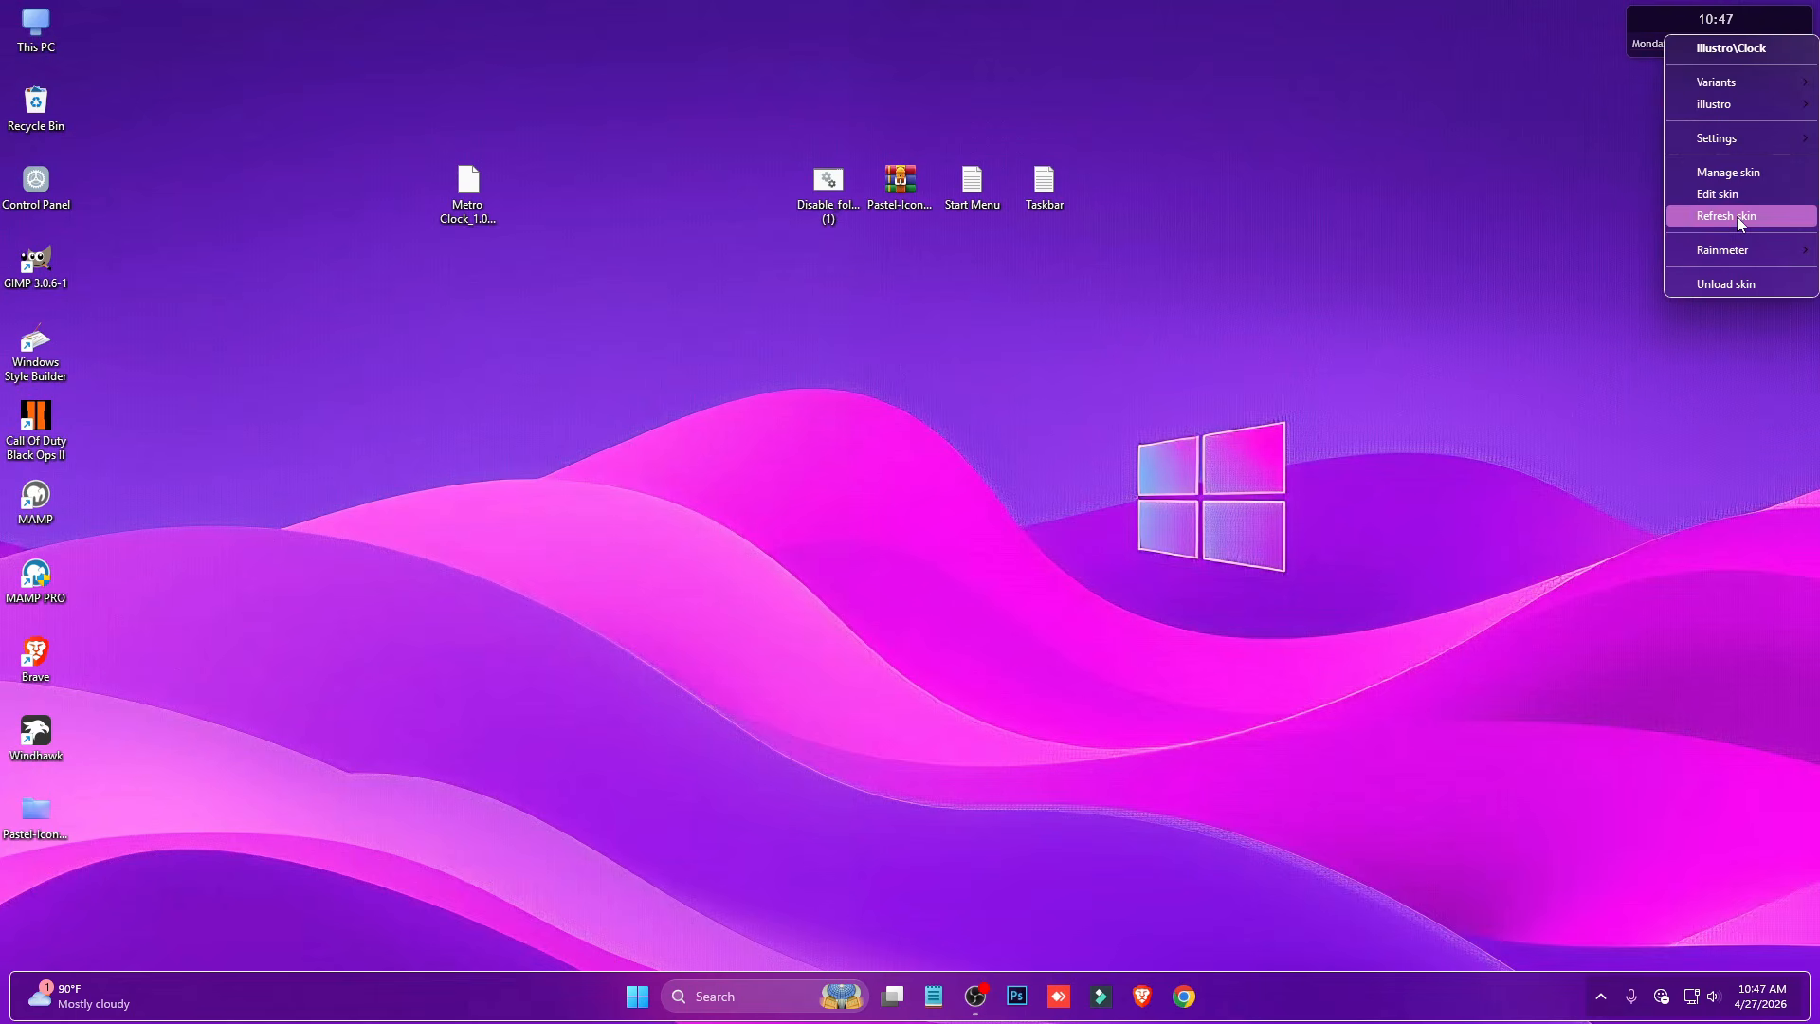
{"action": "left_click", "coordinate": [1726, 285]}
- Install the Metro Clock 1.03 skin from its desktop file and move the clock to the middle of the desktop
{"action": "double_click", "coordinate": [482, 194]}
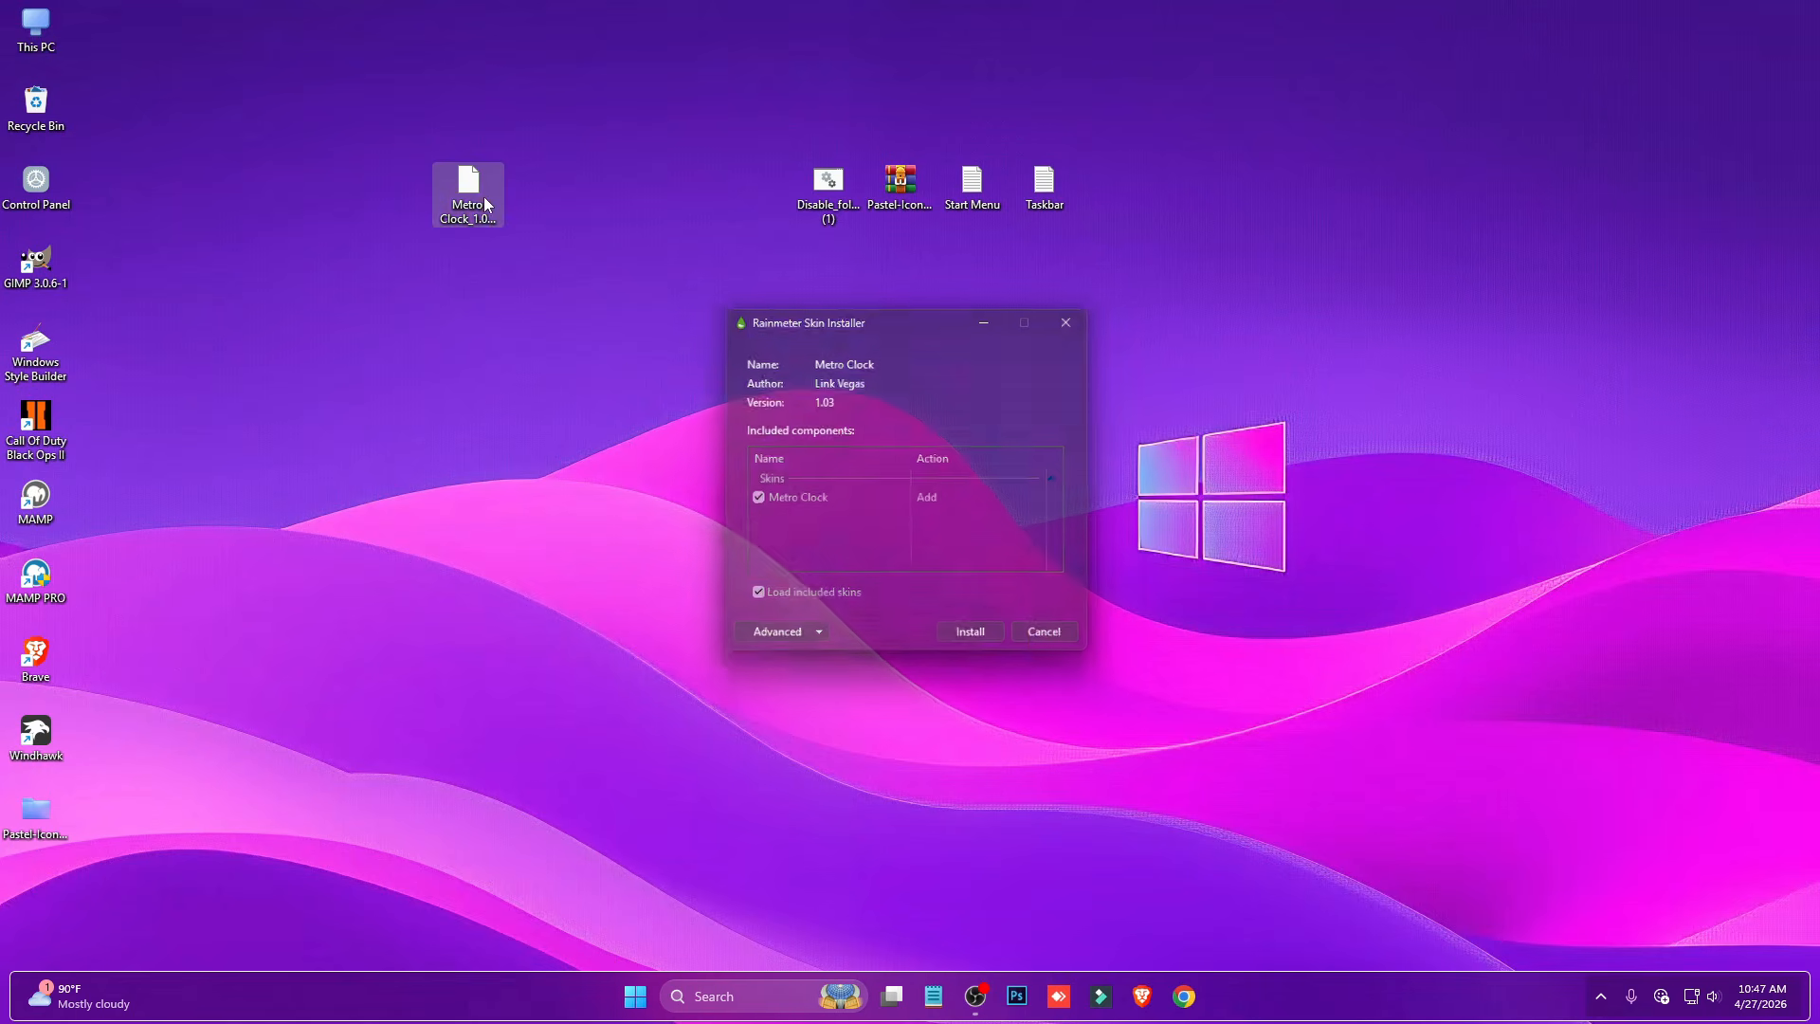
{"action": "left_click", "coordinate": [973, 648]}
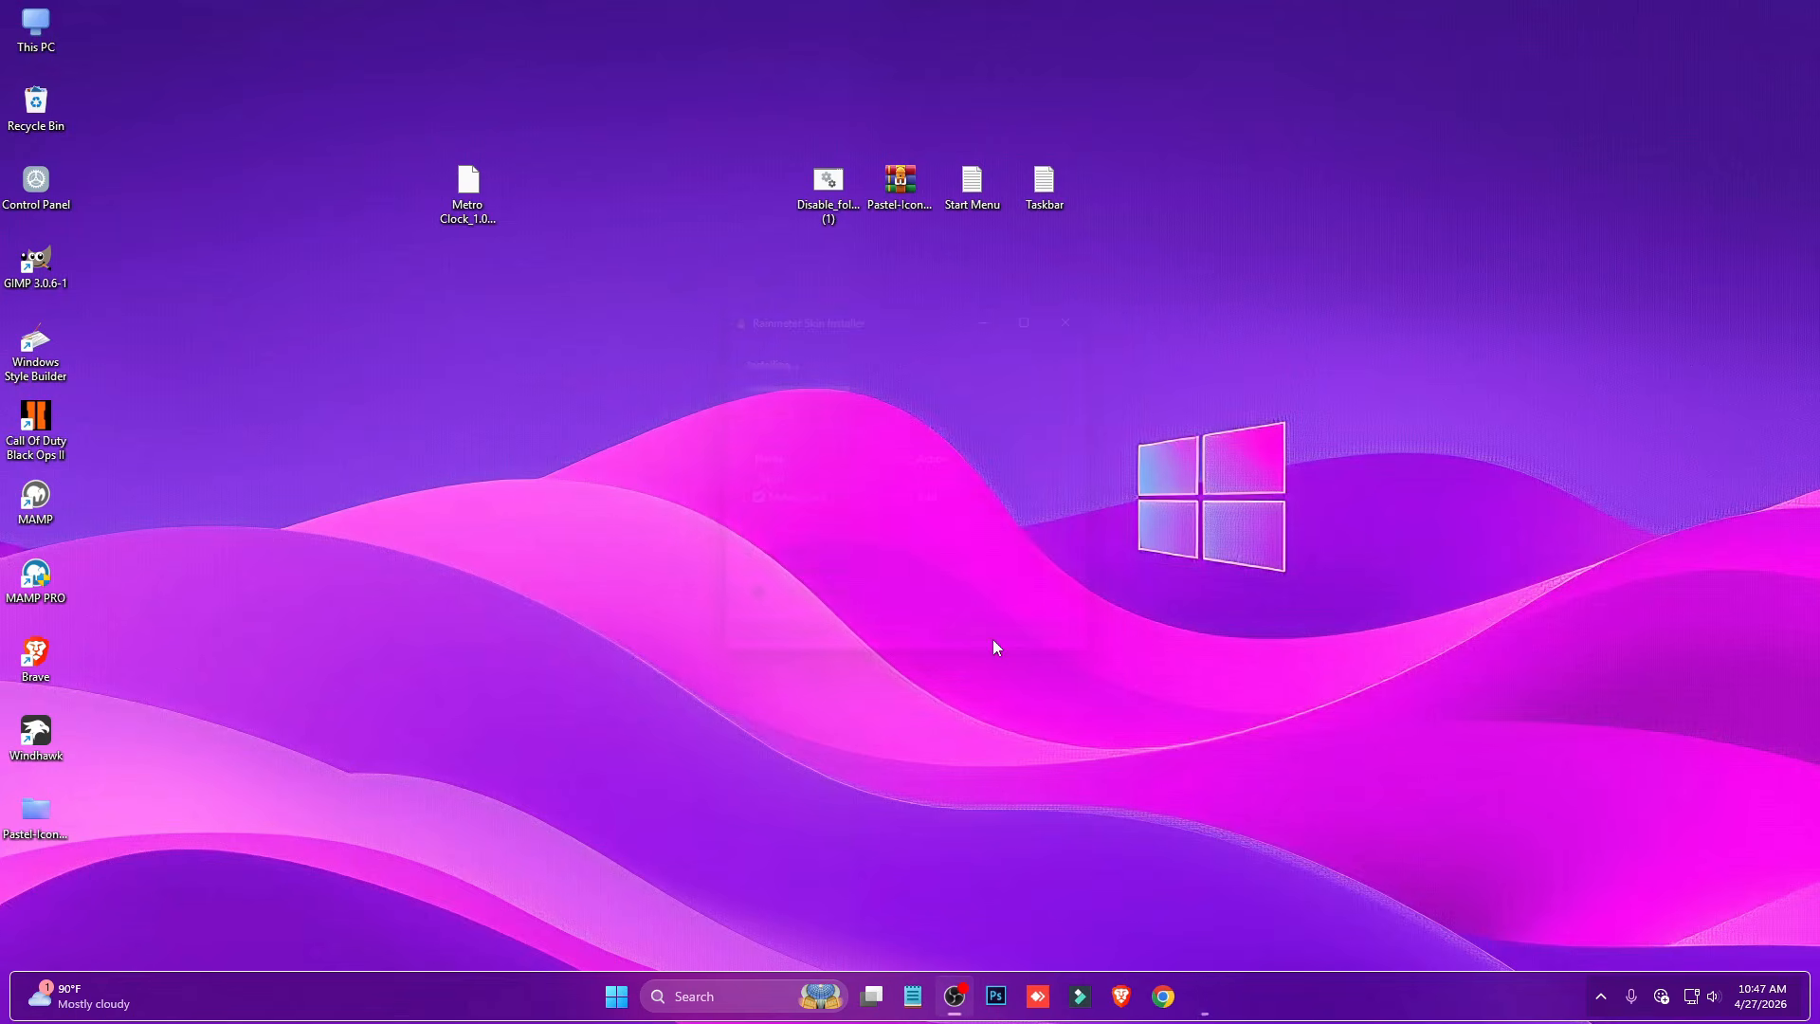
{"action": "left_click_drag", "start_coordinate": [444, 360], "coordinate": [982, 505]}
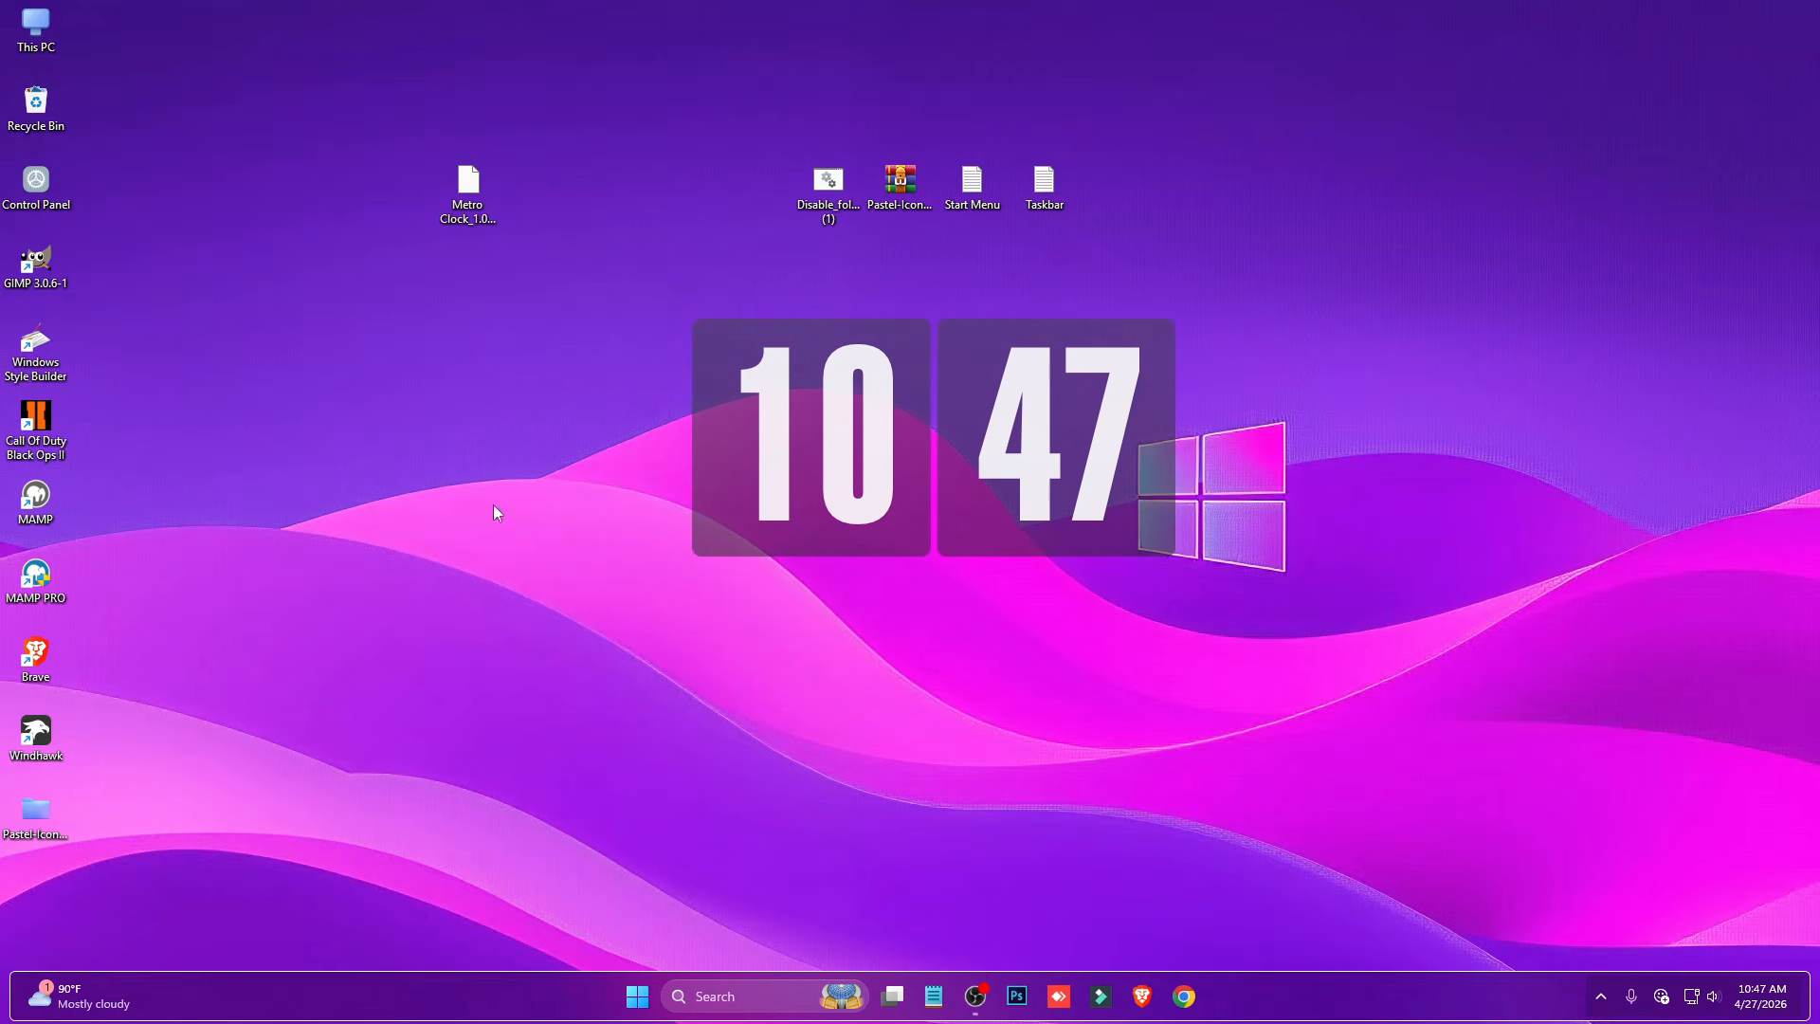
- Locate the Windhawk and Rainmeter entries in Control Panel's list of programs to uninstall, and close it without removing either
{"action": "double_click", "coordinate": [36, 180]}
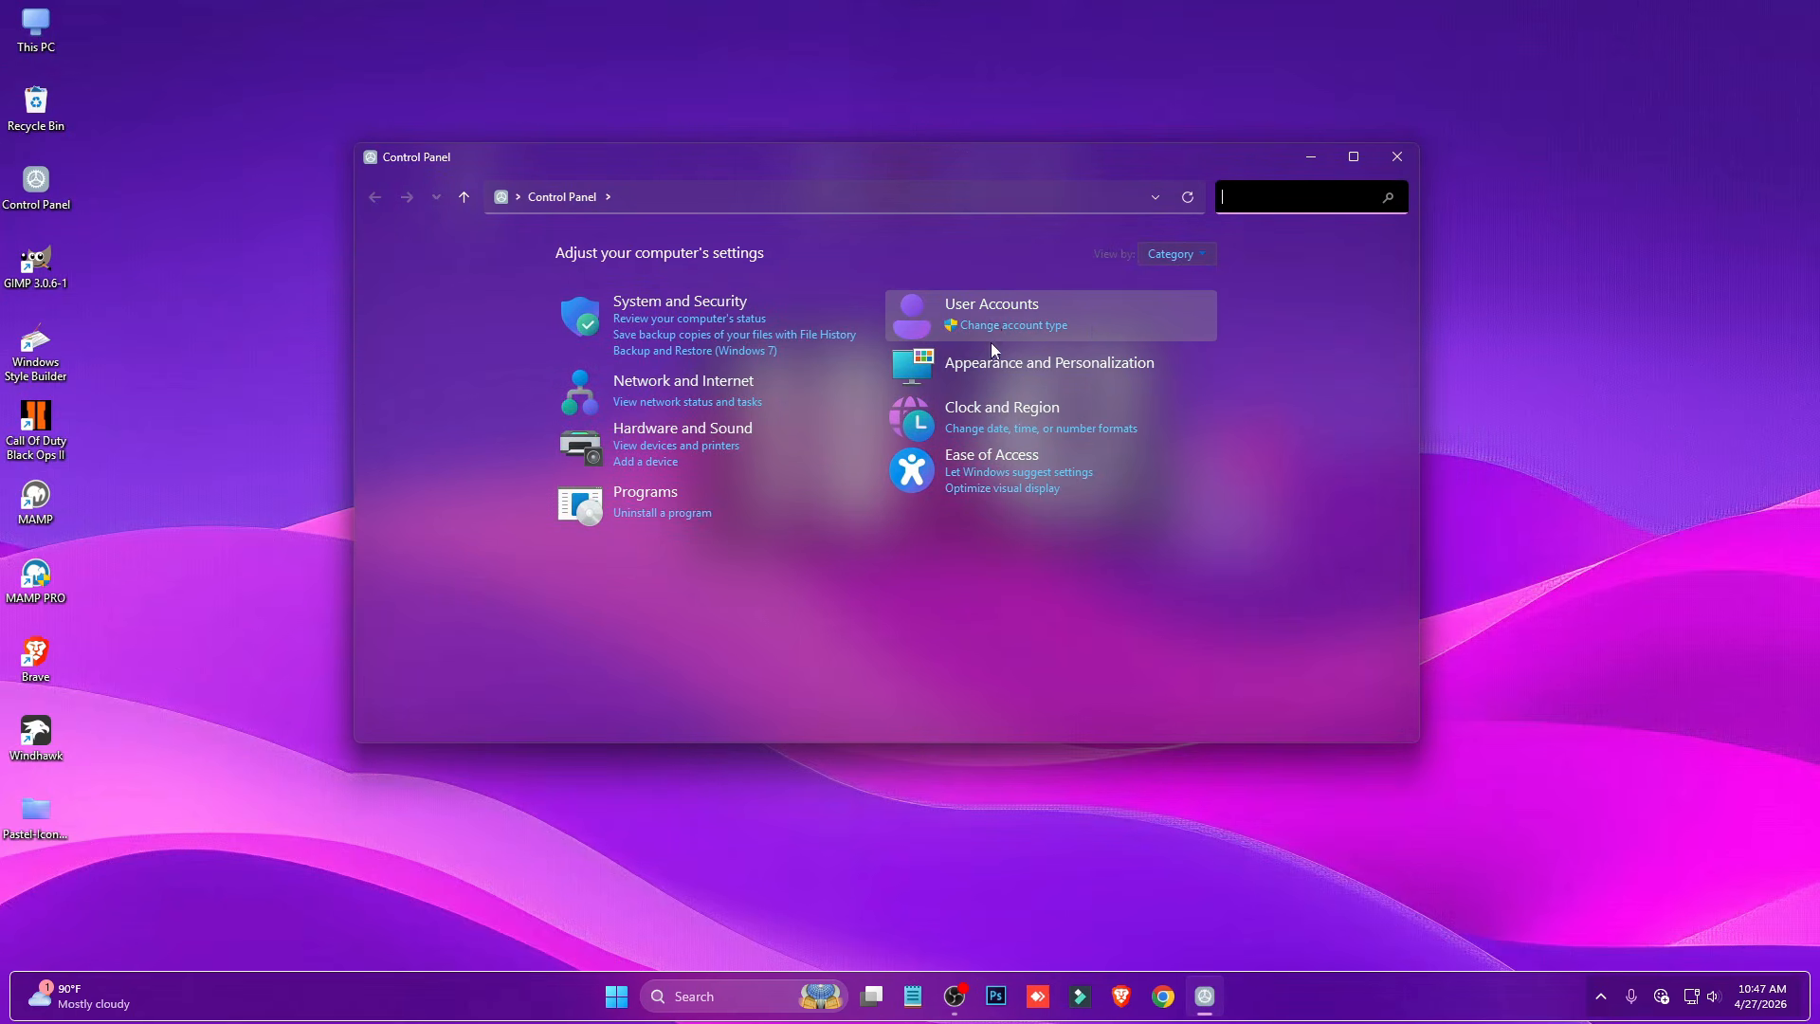
{"action": "left_click", "coordinate": [658, 515]}
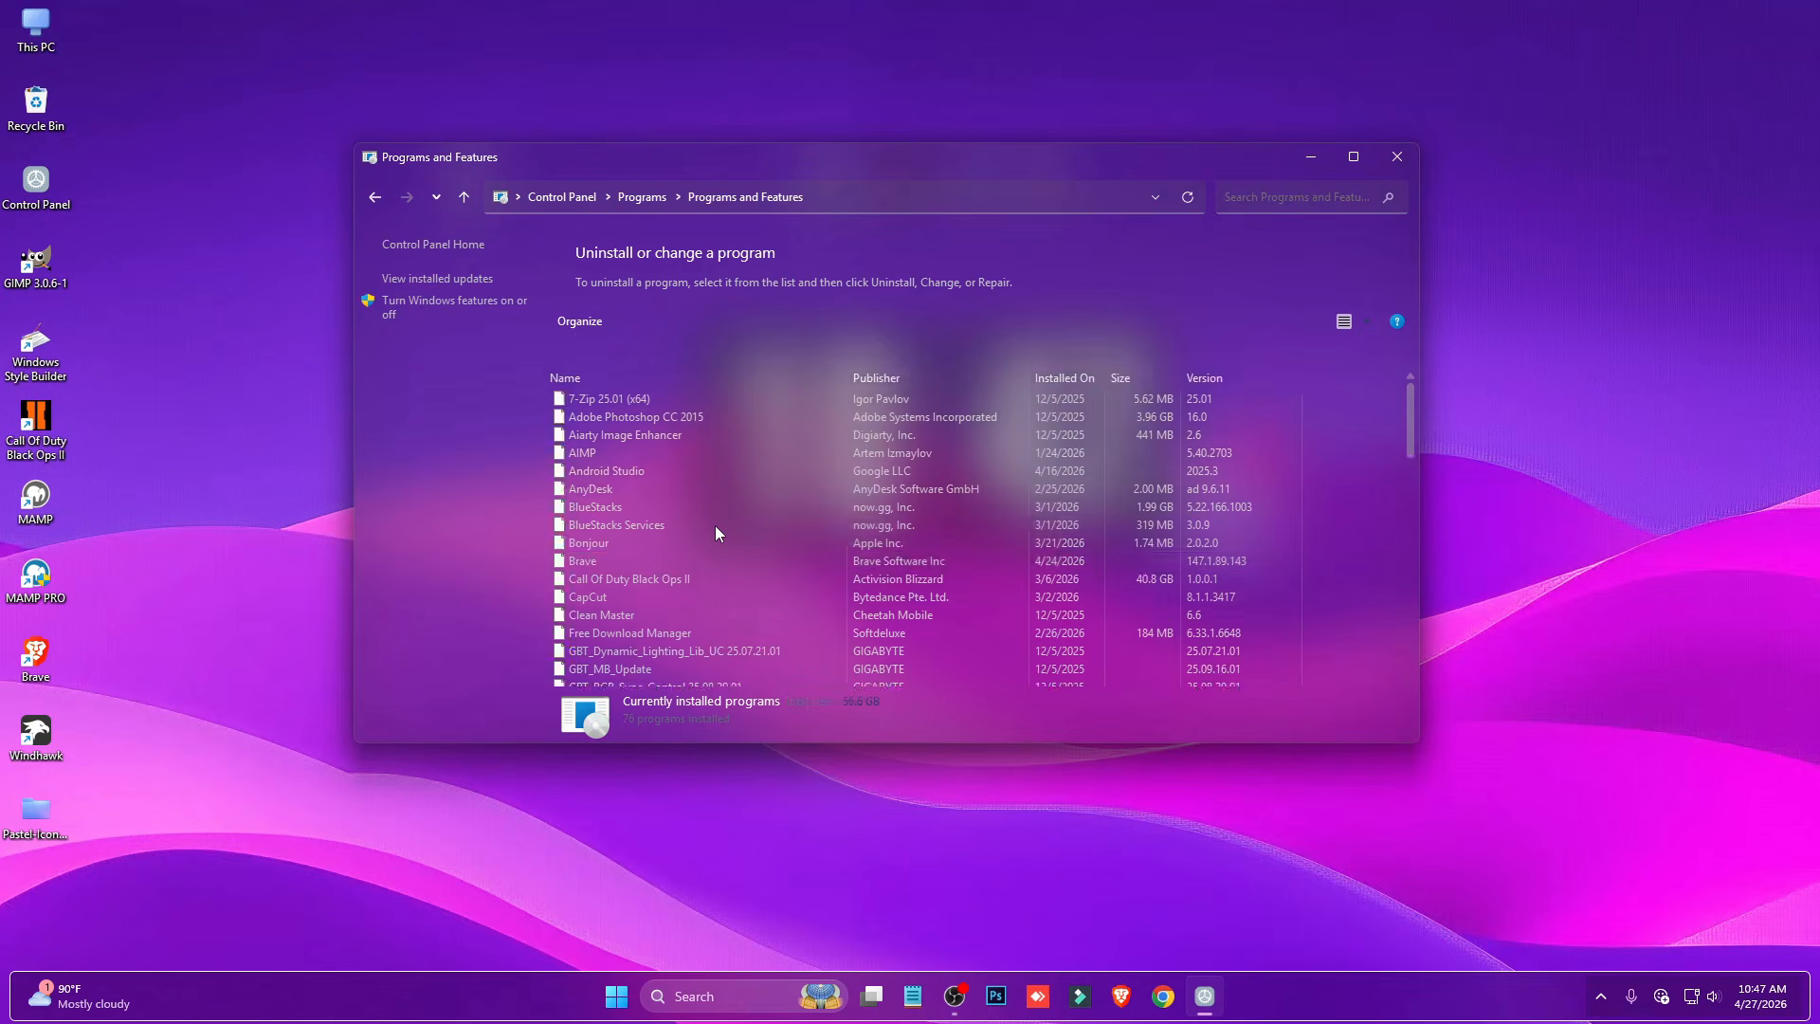
{"action": "scroll", "coordinate": [656, 521], "scroll_direction": "down", "scroll_amount": 4}
{"action": "scroll", "coordinate": [664, 520], "scroll_direction": "down", "scroll_amount": 12}
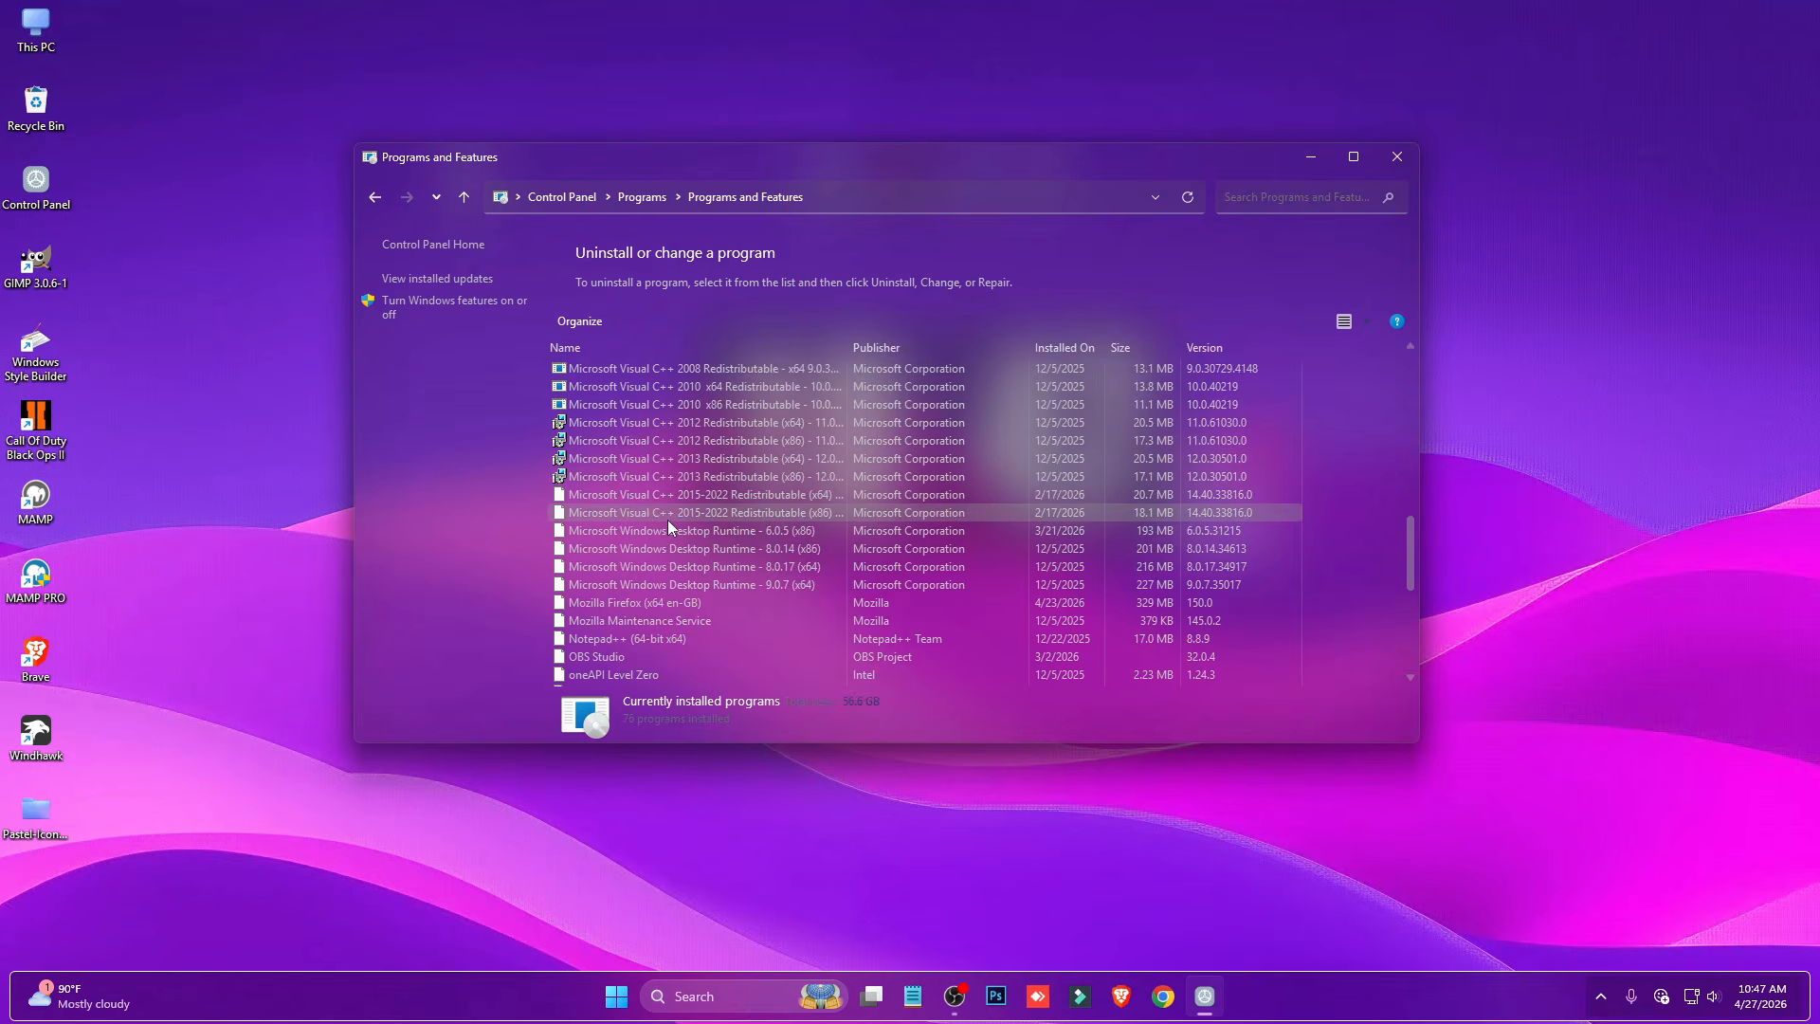
{"action": "left_click", "coordinate": [615, 601]}
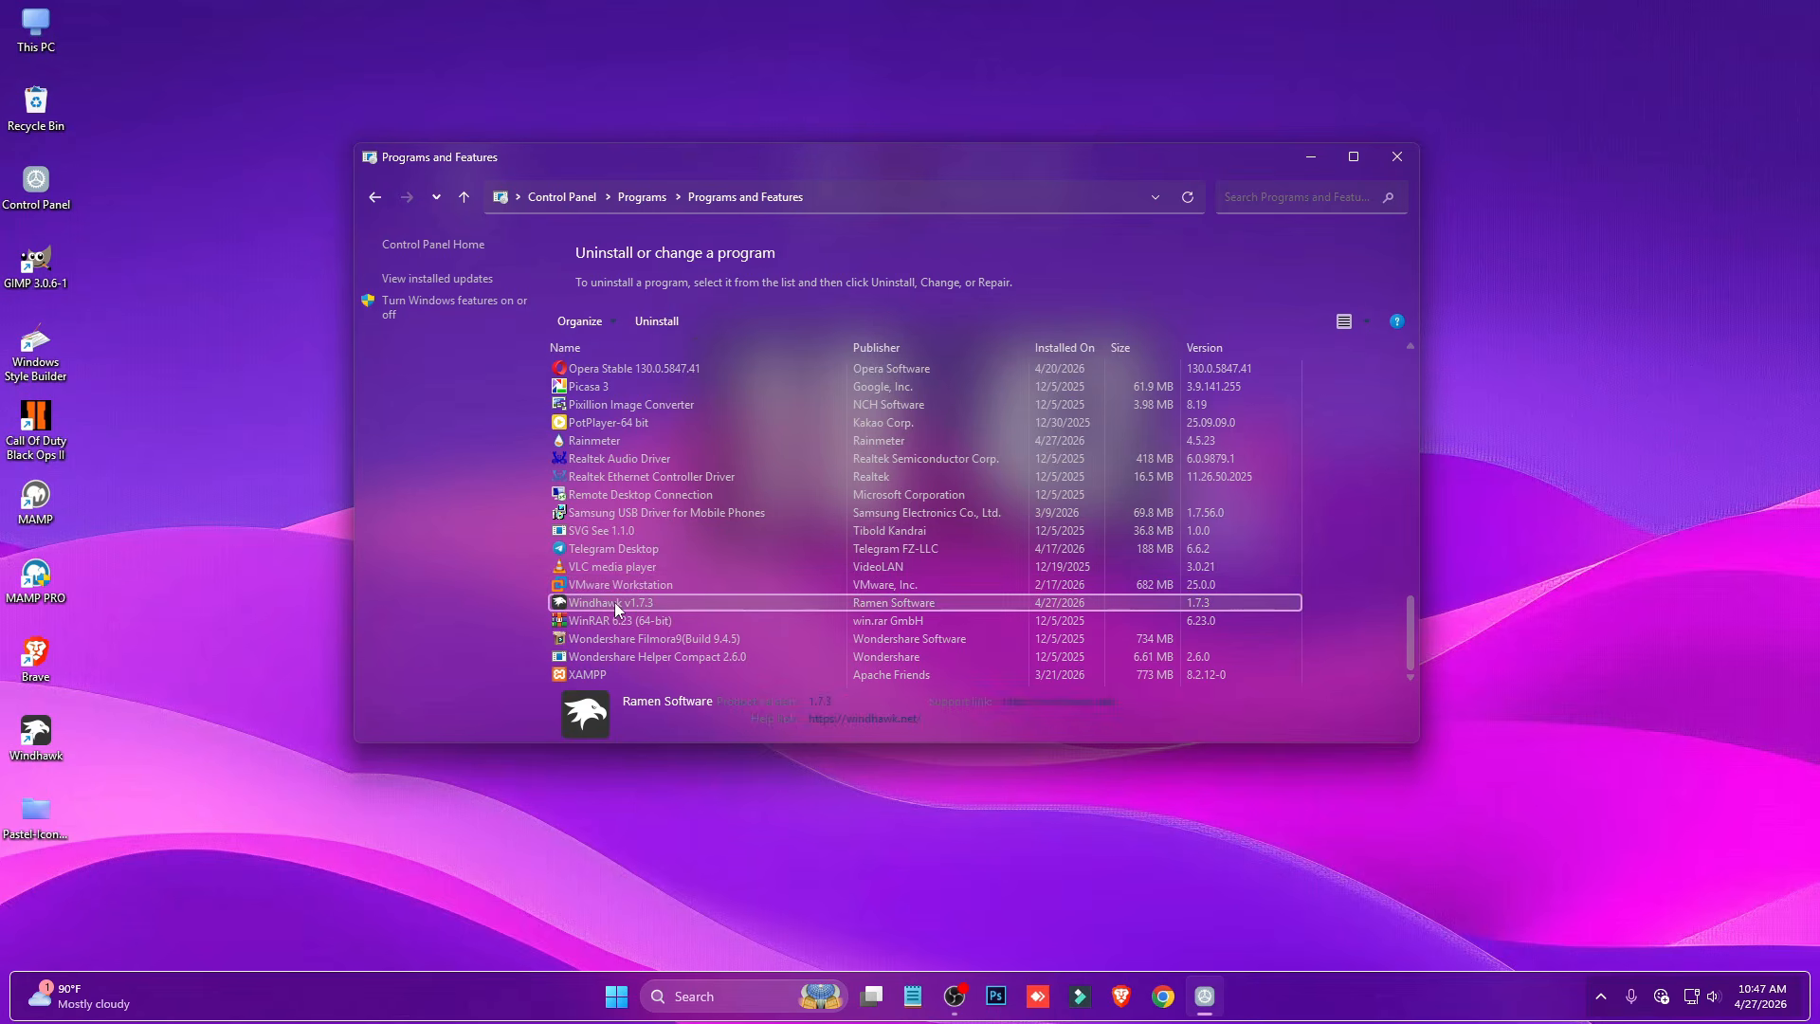
{"action": "left_click", "coordinate": [652, 442]}
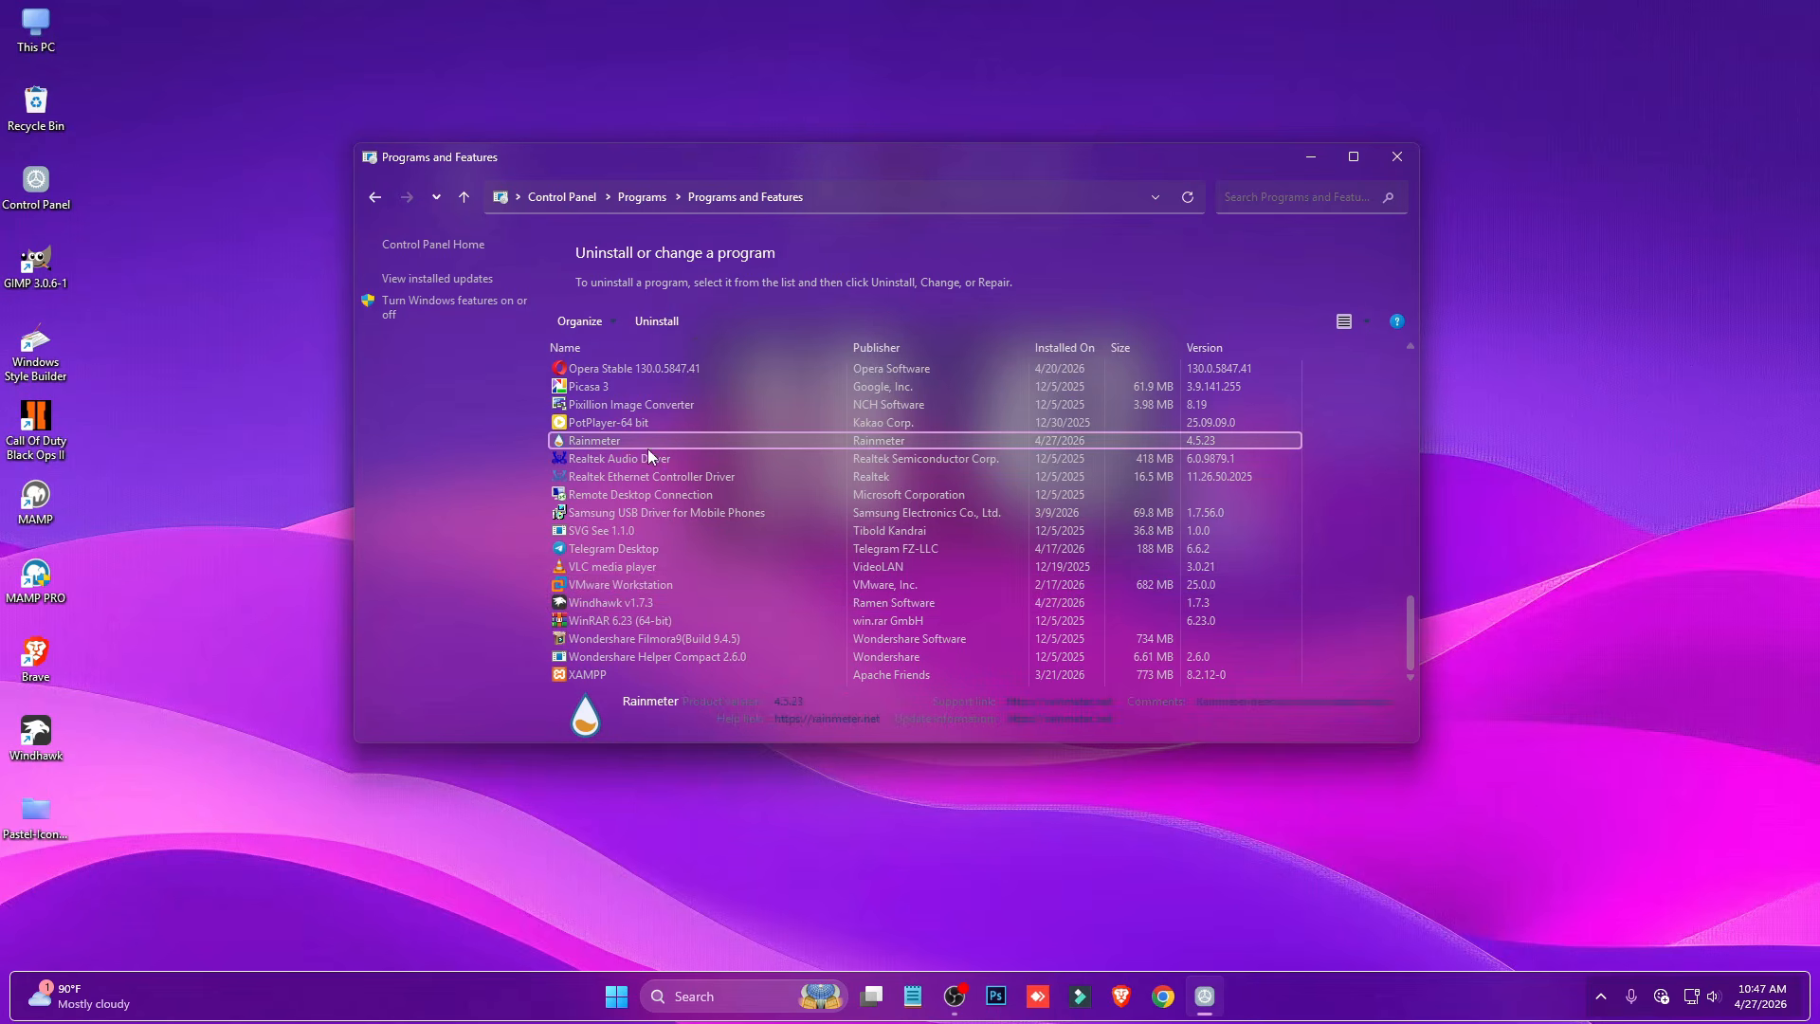
{"action": "left_click", "coordinate": [1396, 156]}
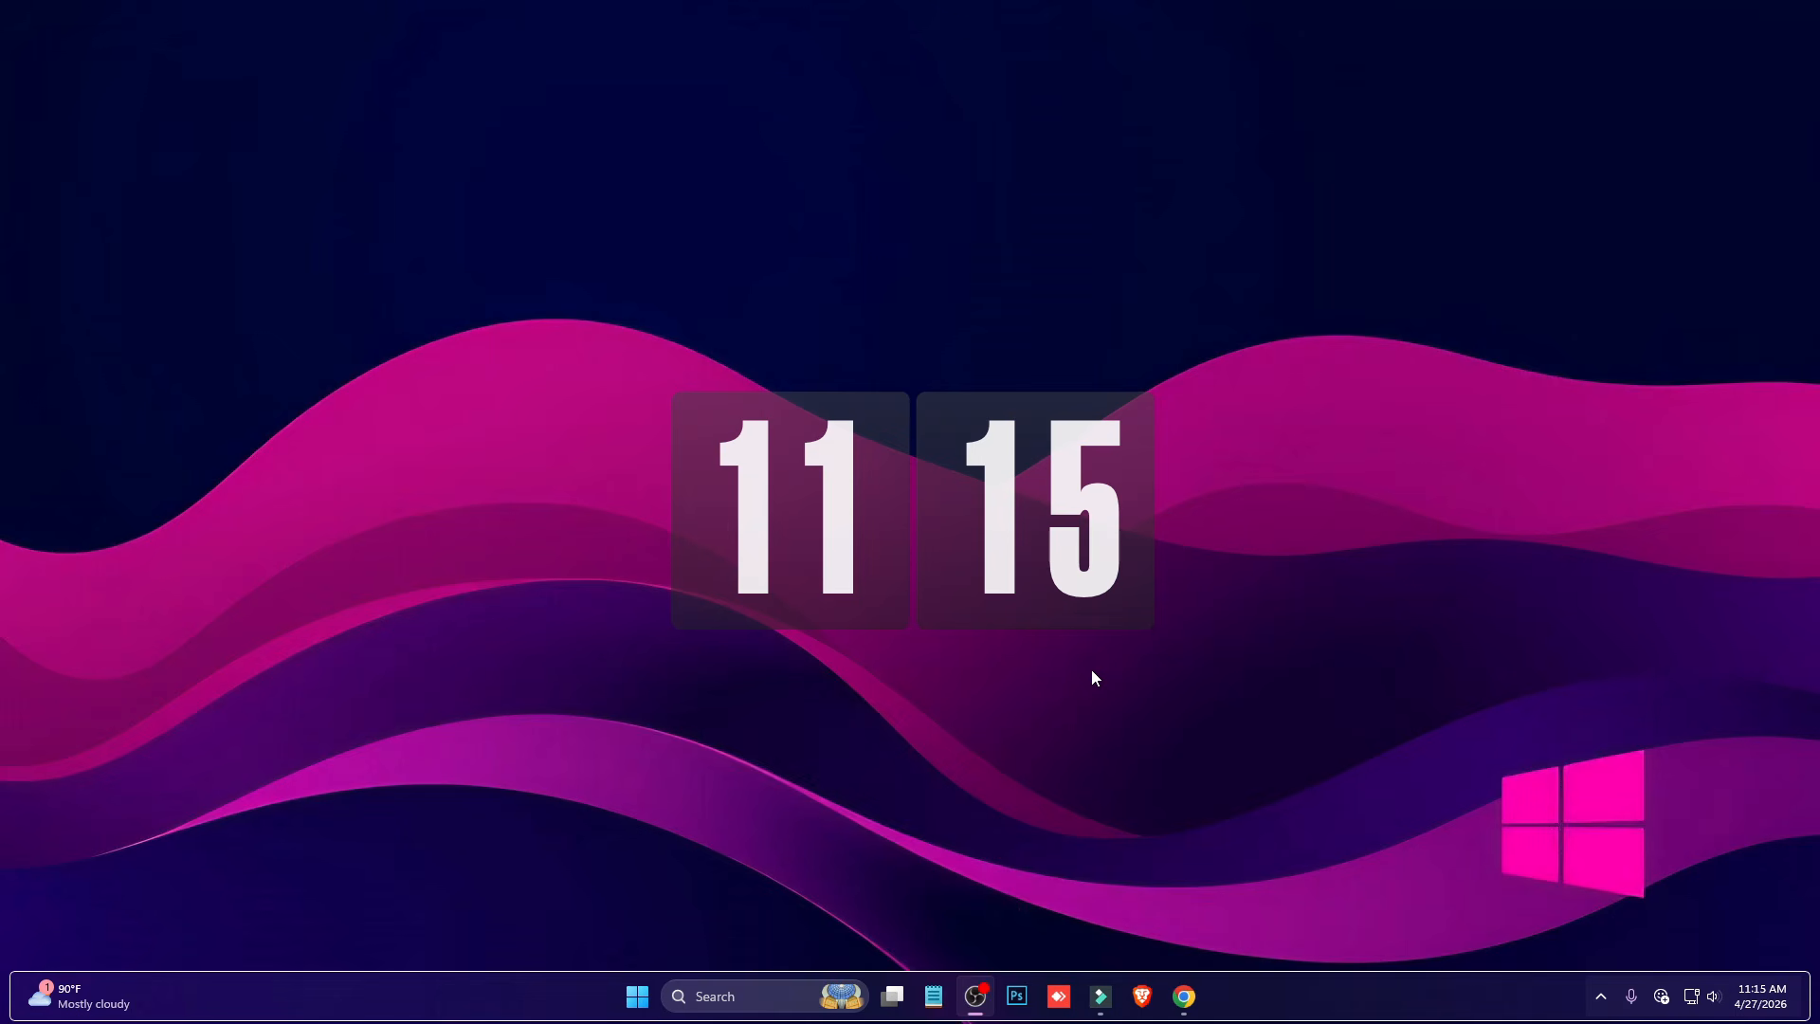
- Open Task Manager from the taskbar and reposition its window to examine memory use by the running processes
{"action": "right_click", "coordinate": [1296, 1007]}
{"action": "left_click", "coordinate": [1328, 920]}
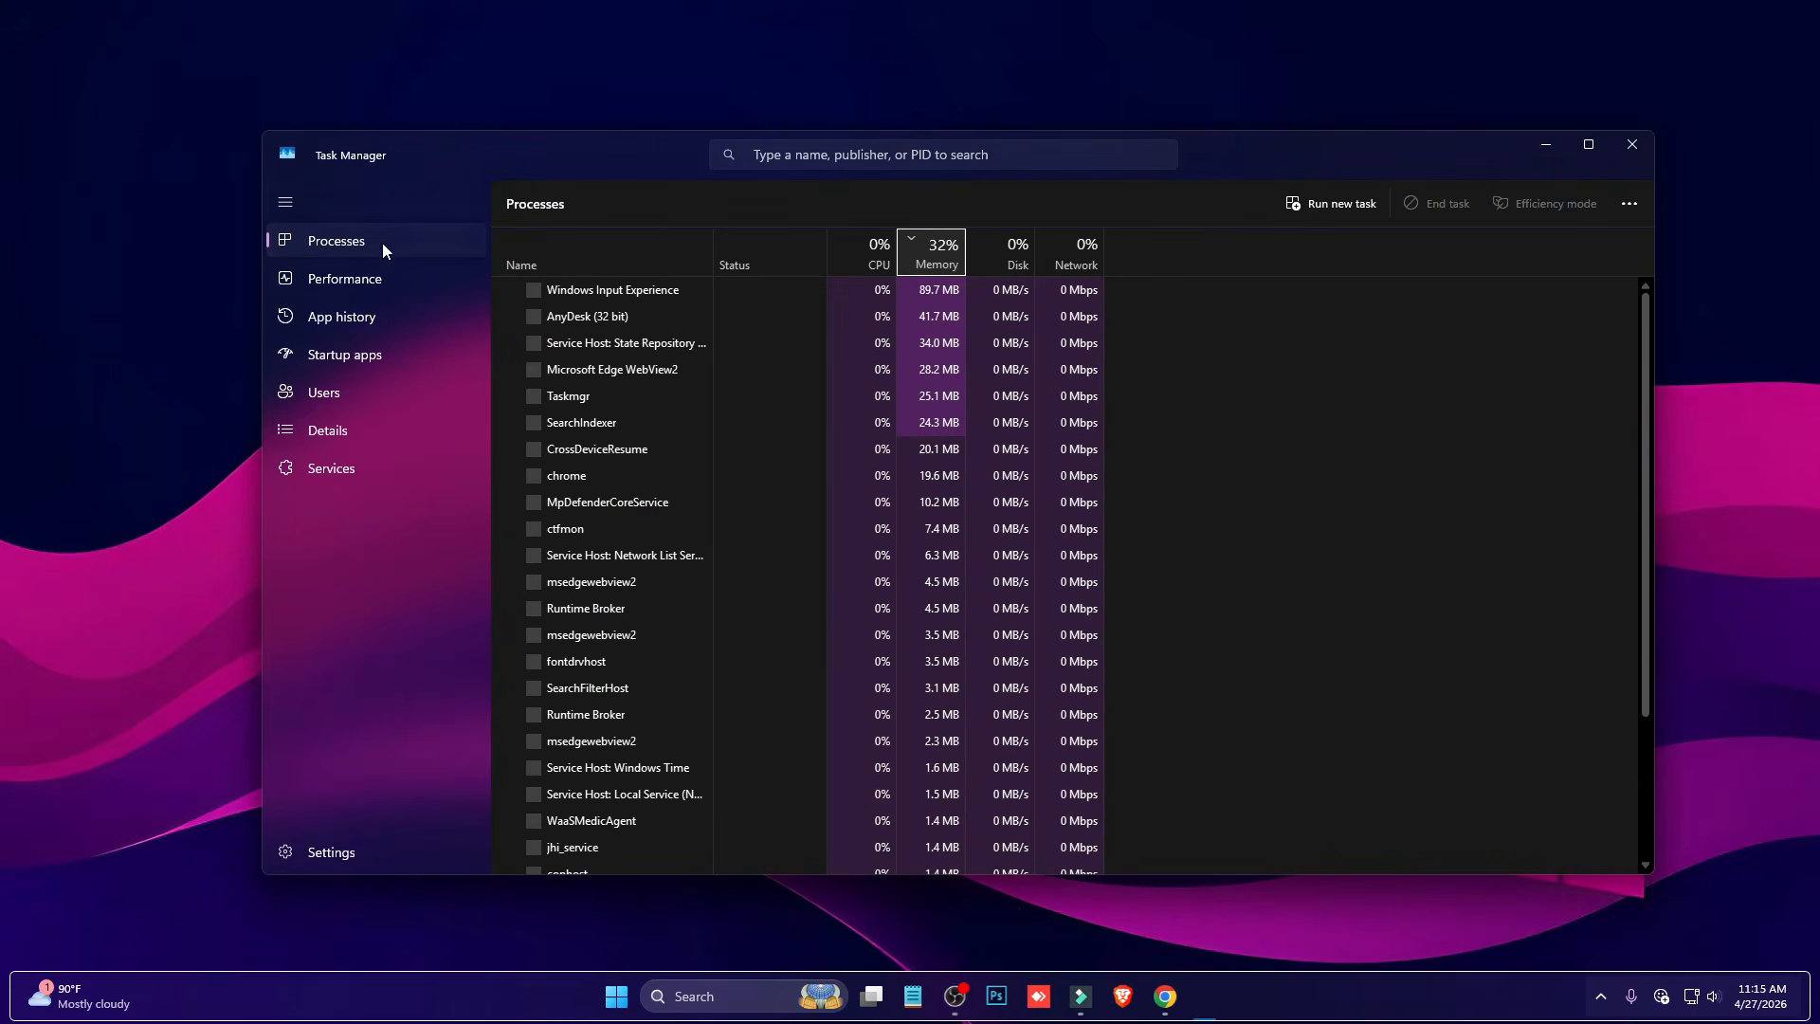
{"action": "left_click_drag", "start_coordinate": [569, 159], "coordinate": [514, 129]}
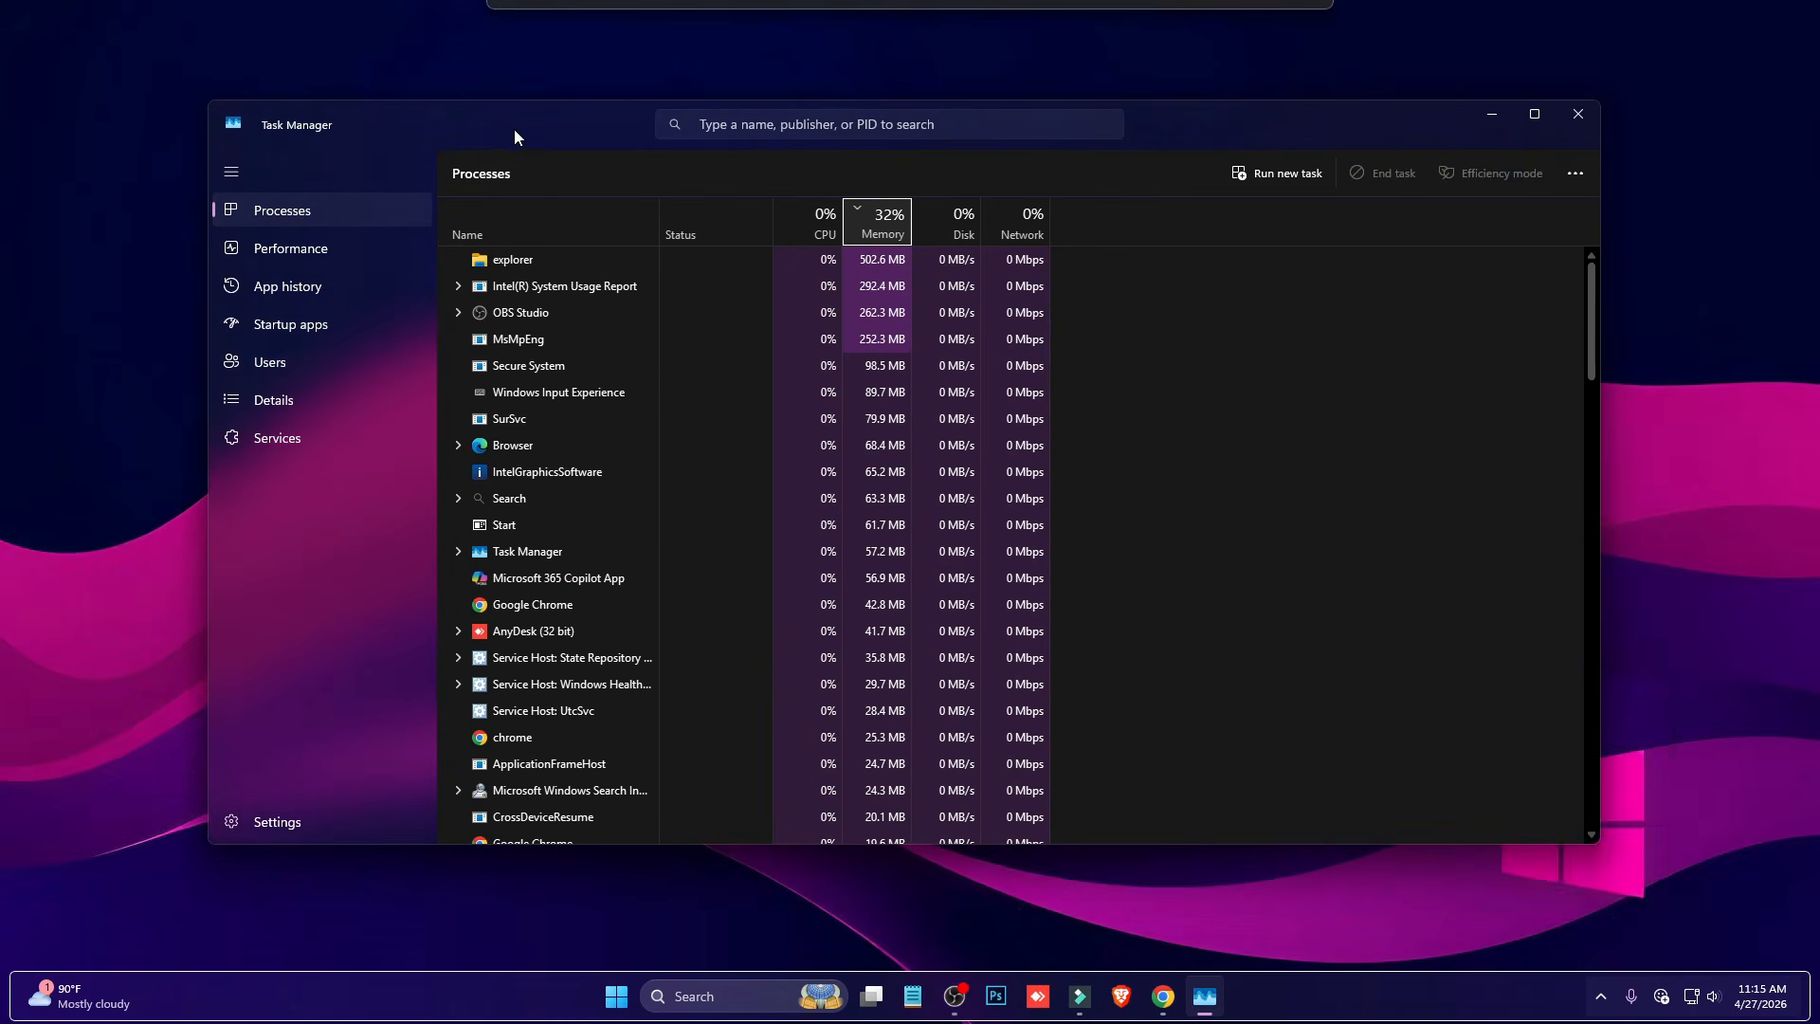
- Search the running processes for "Windha" and select the Windhawk process to check its resource usage
{"action": "left_click", "coordinate": [813, 136]}
{"action": "type", "text": "Windh"}
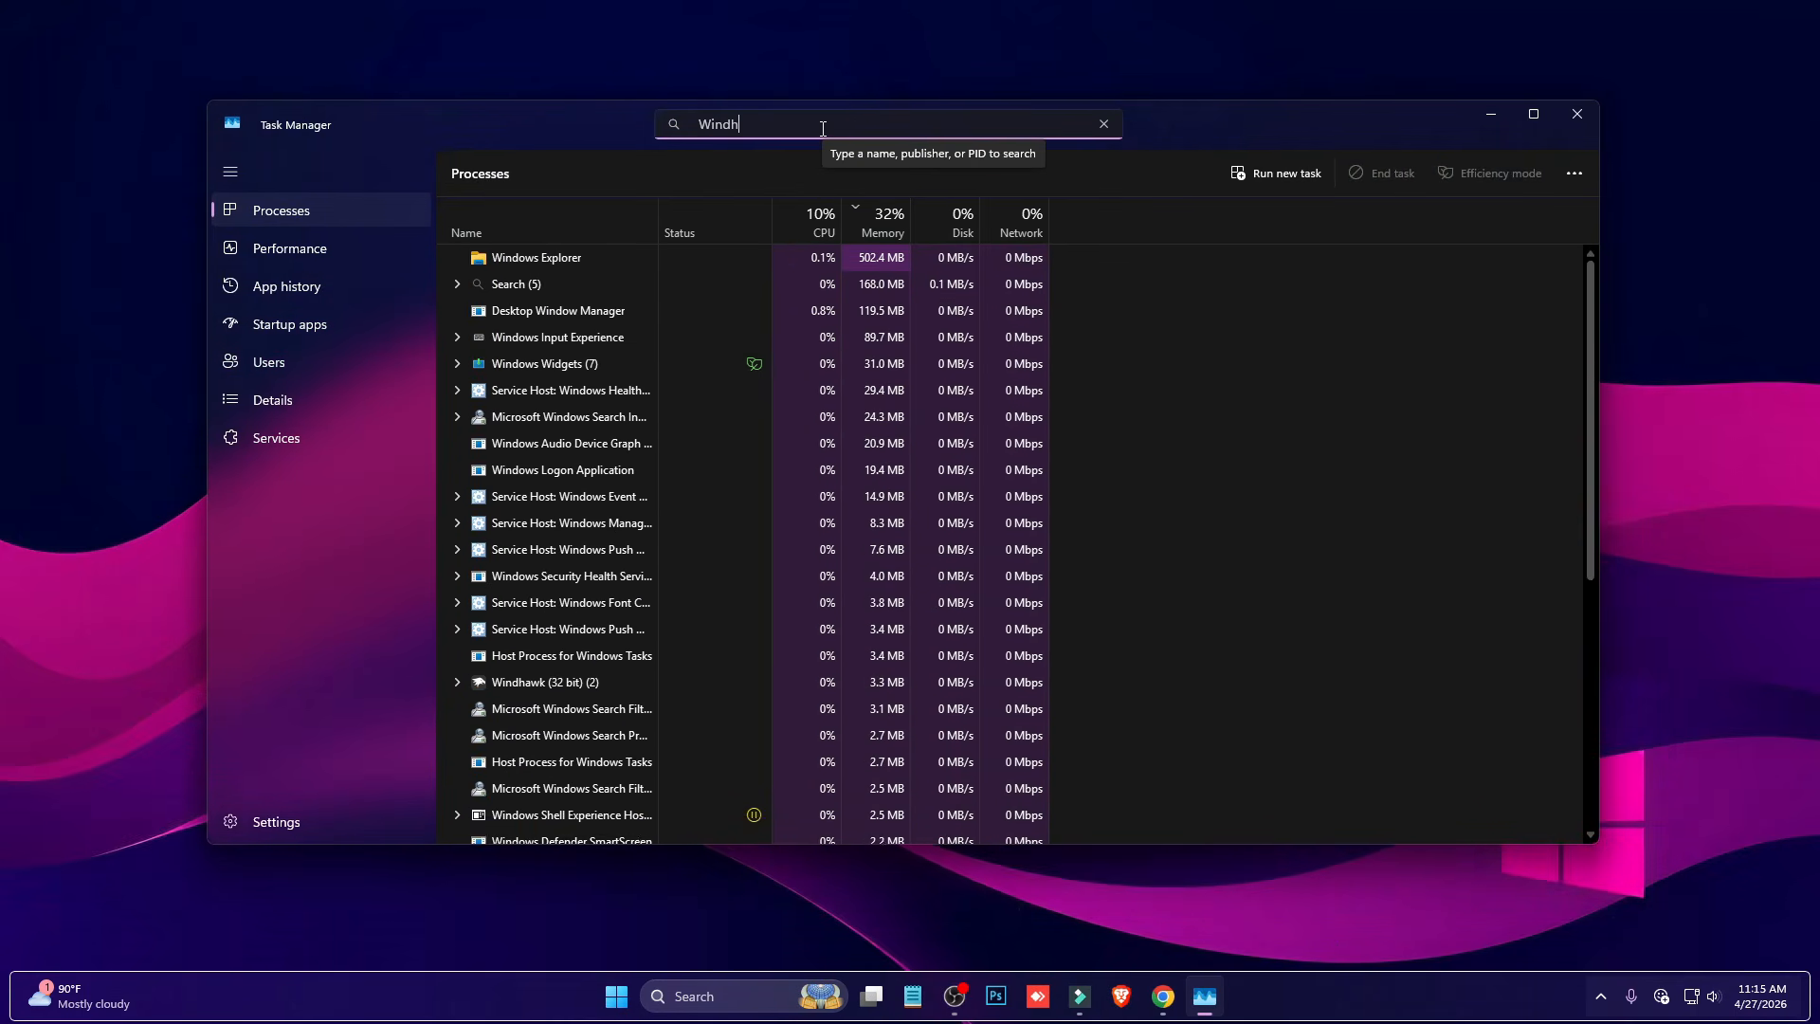
{"action": "type", "text": "a"}
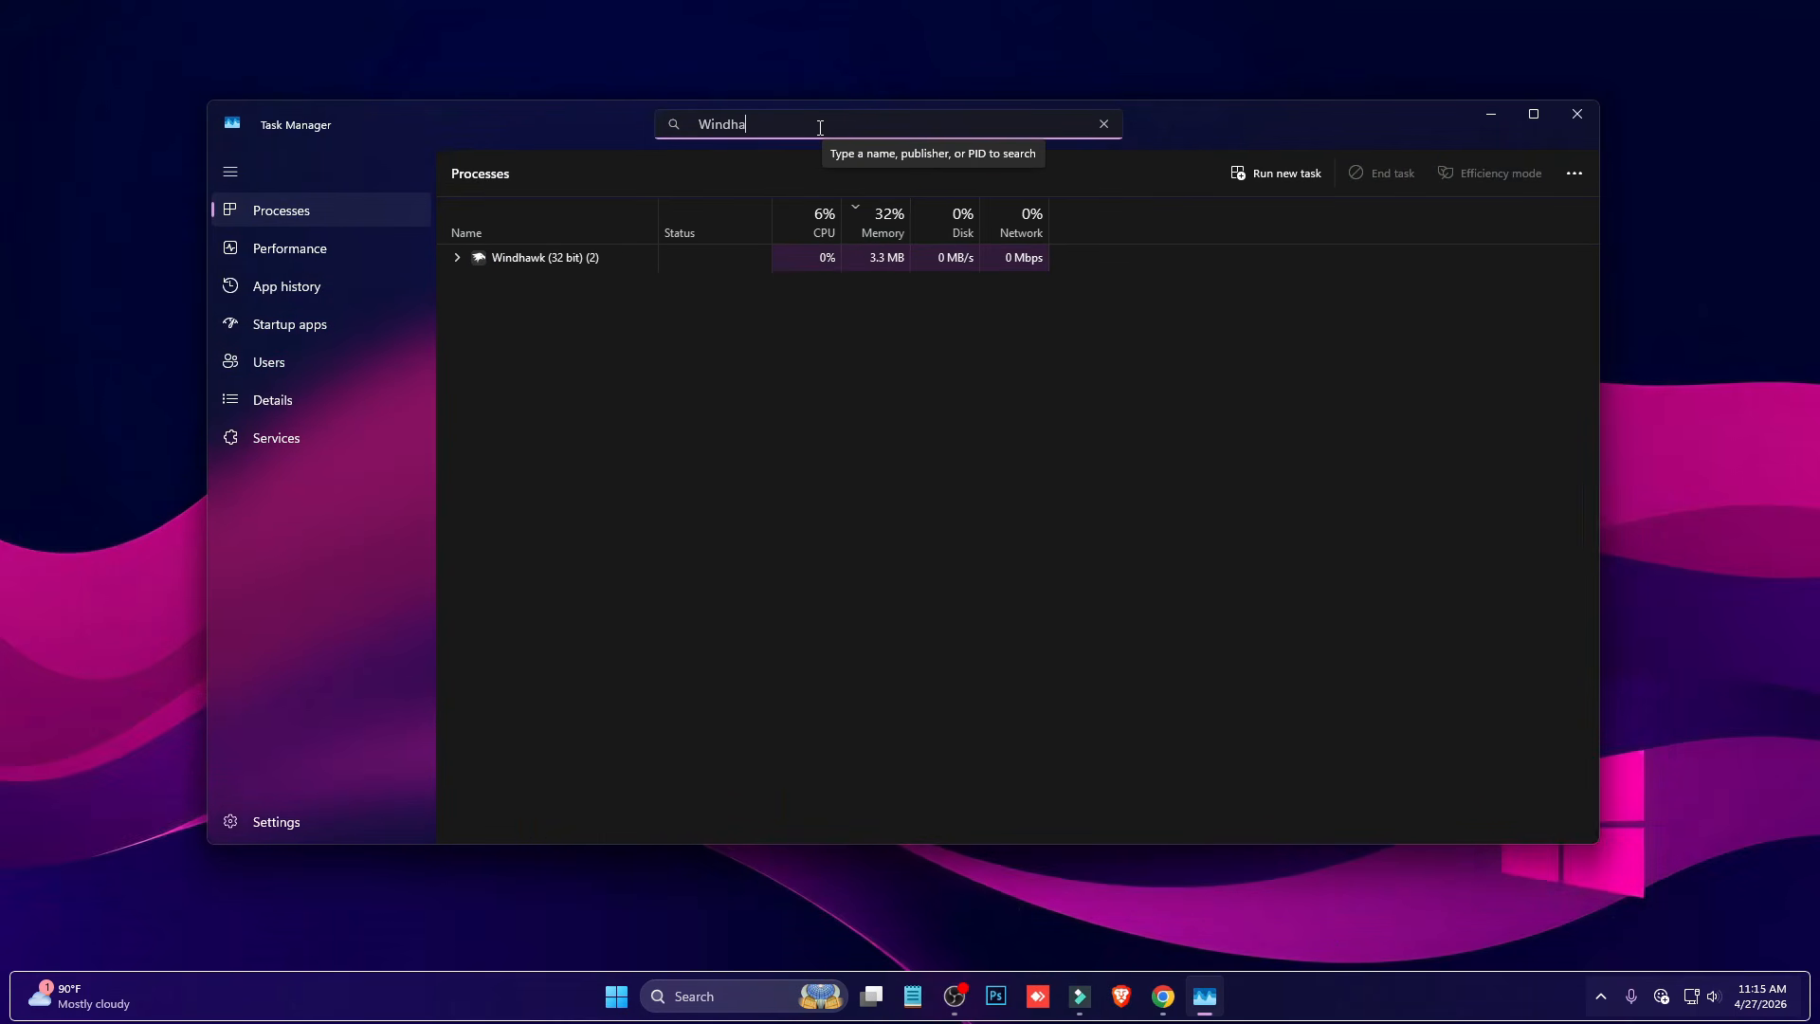
{"action": "left_click", "coordinate": [622, 258]}
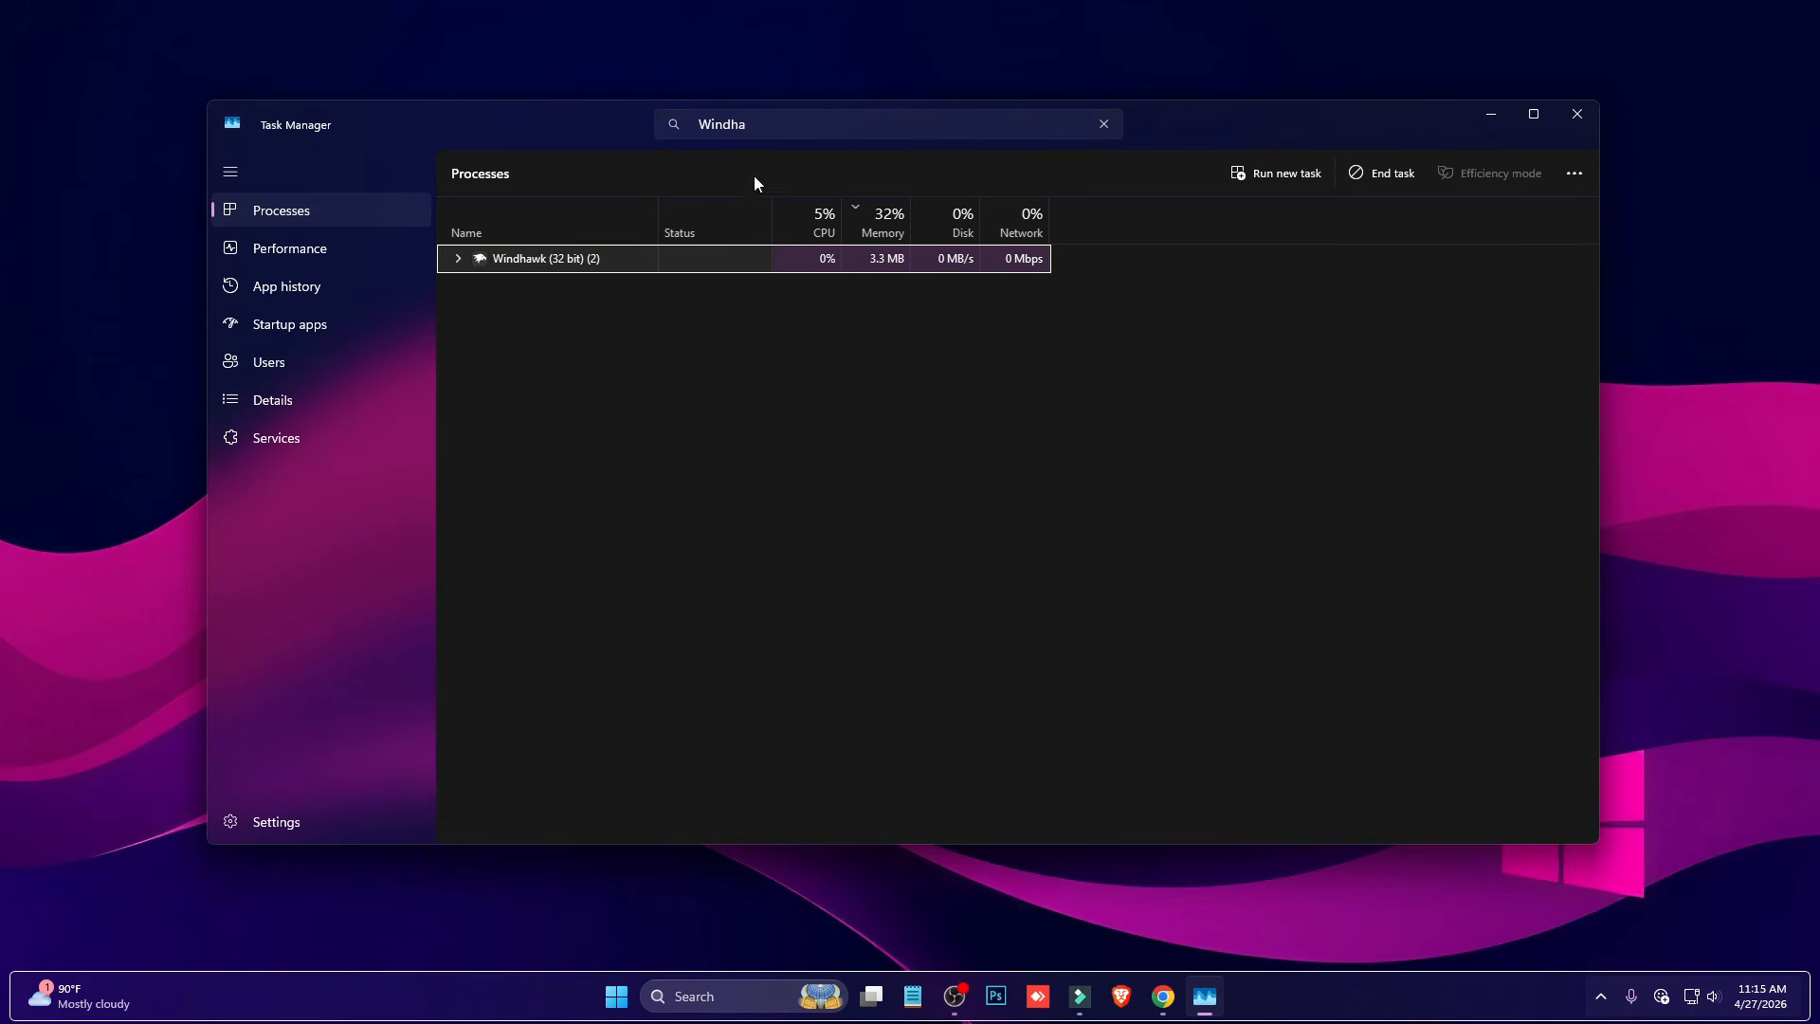
- Replace the process search with "rainmeter" and examine the Rainmeter process's resource usage
{"action": "left_click_drag", "start_coordinate": [756, 124], "coordinate": [450, 124]}
{"action": "left_click", "coordinate": [674, 123]}
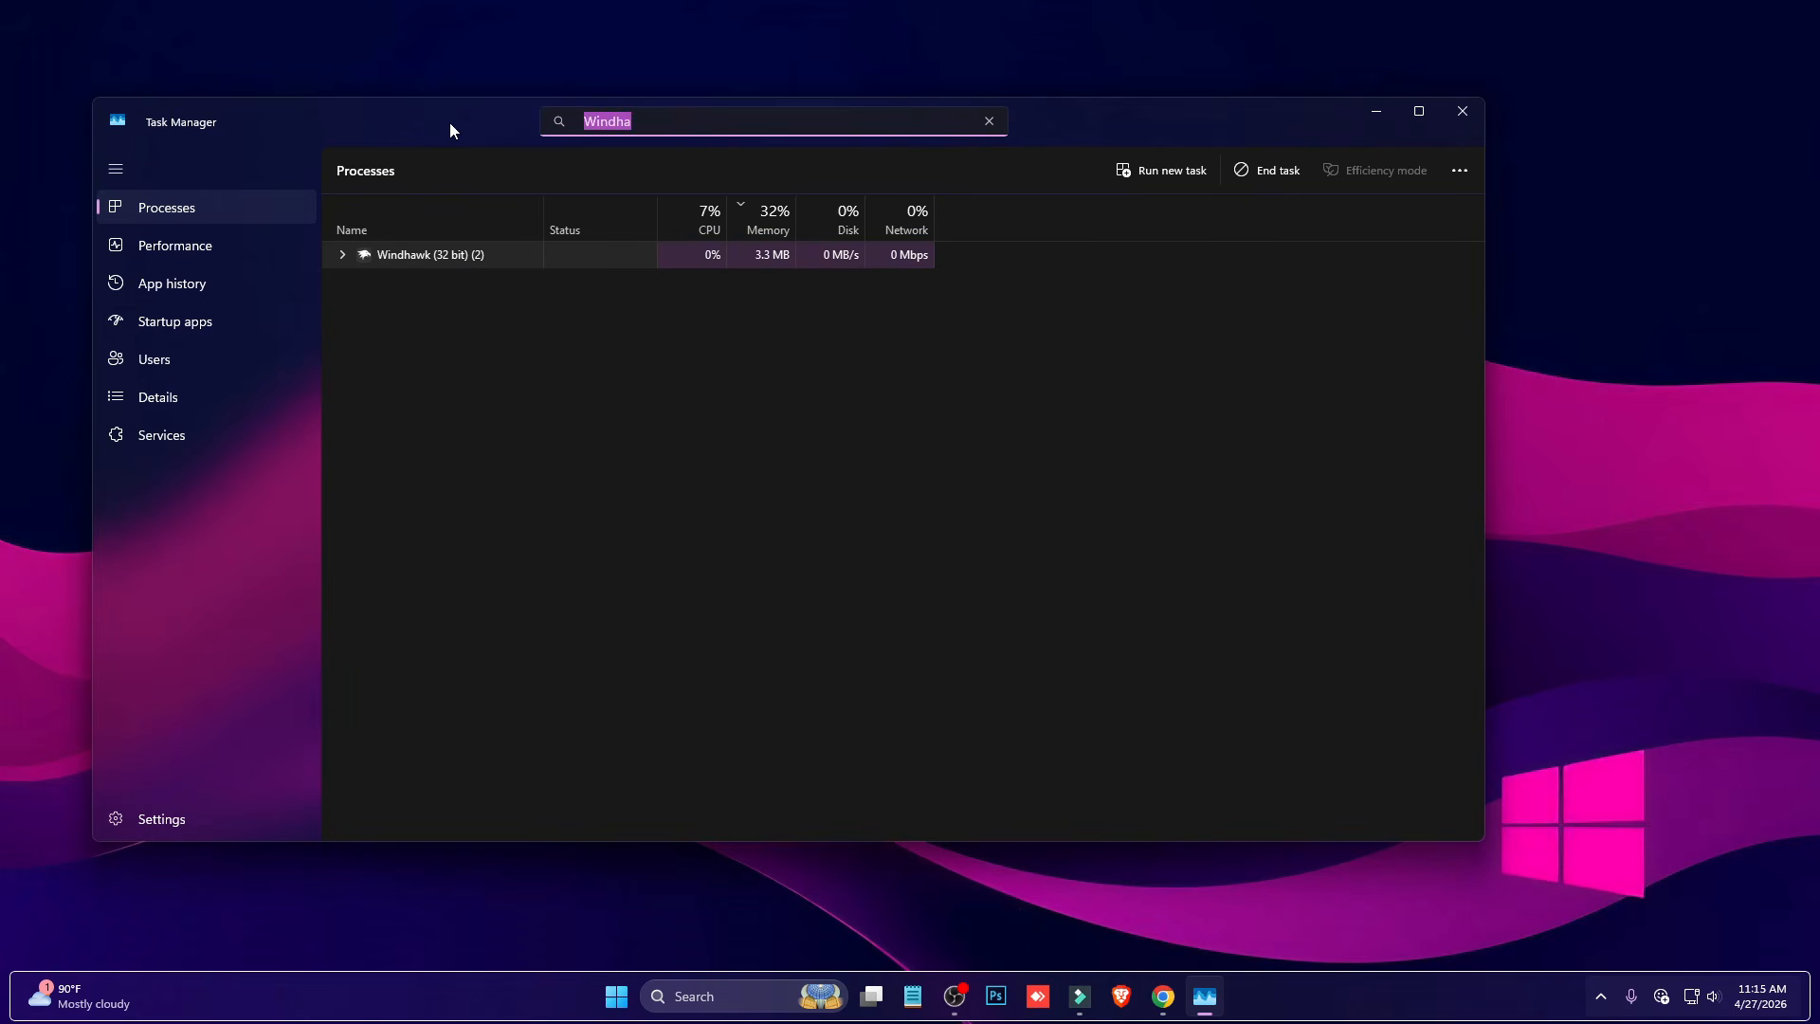
{"action": "type", "text": "rainmeter"}
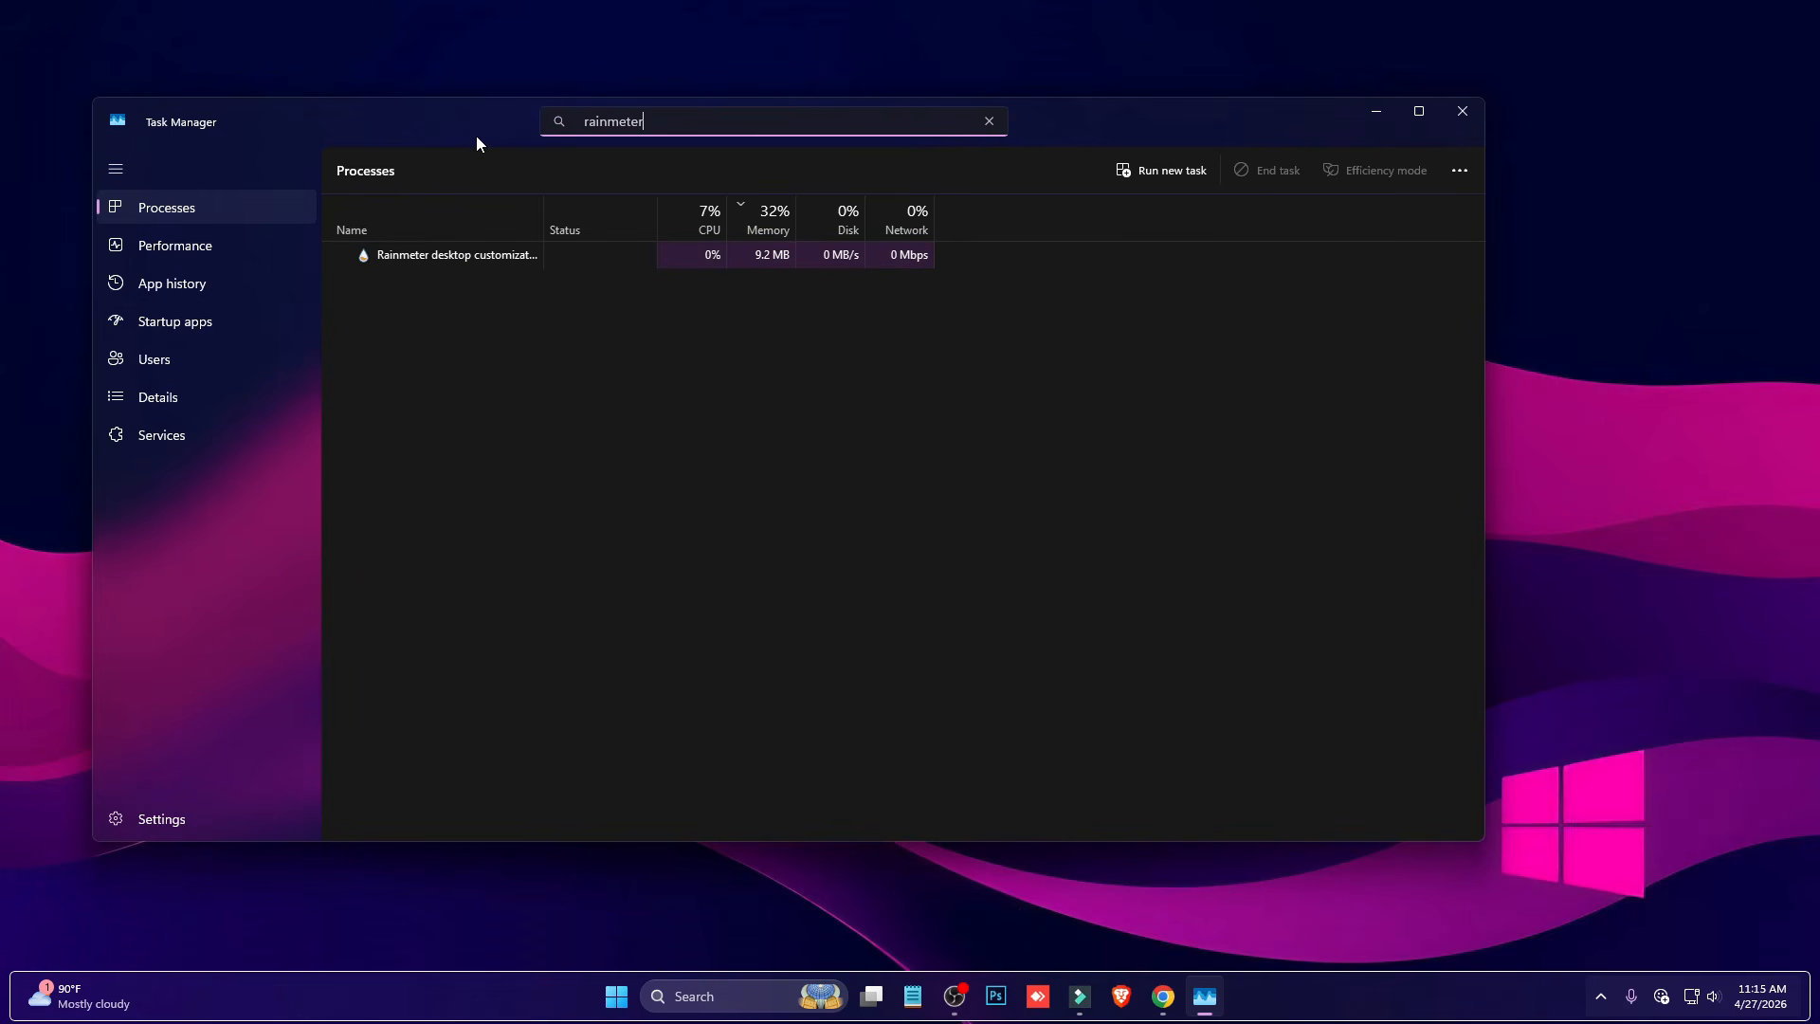
{"action": "left_click", "coordinate": [491, 265]}
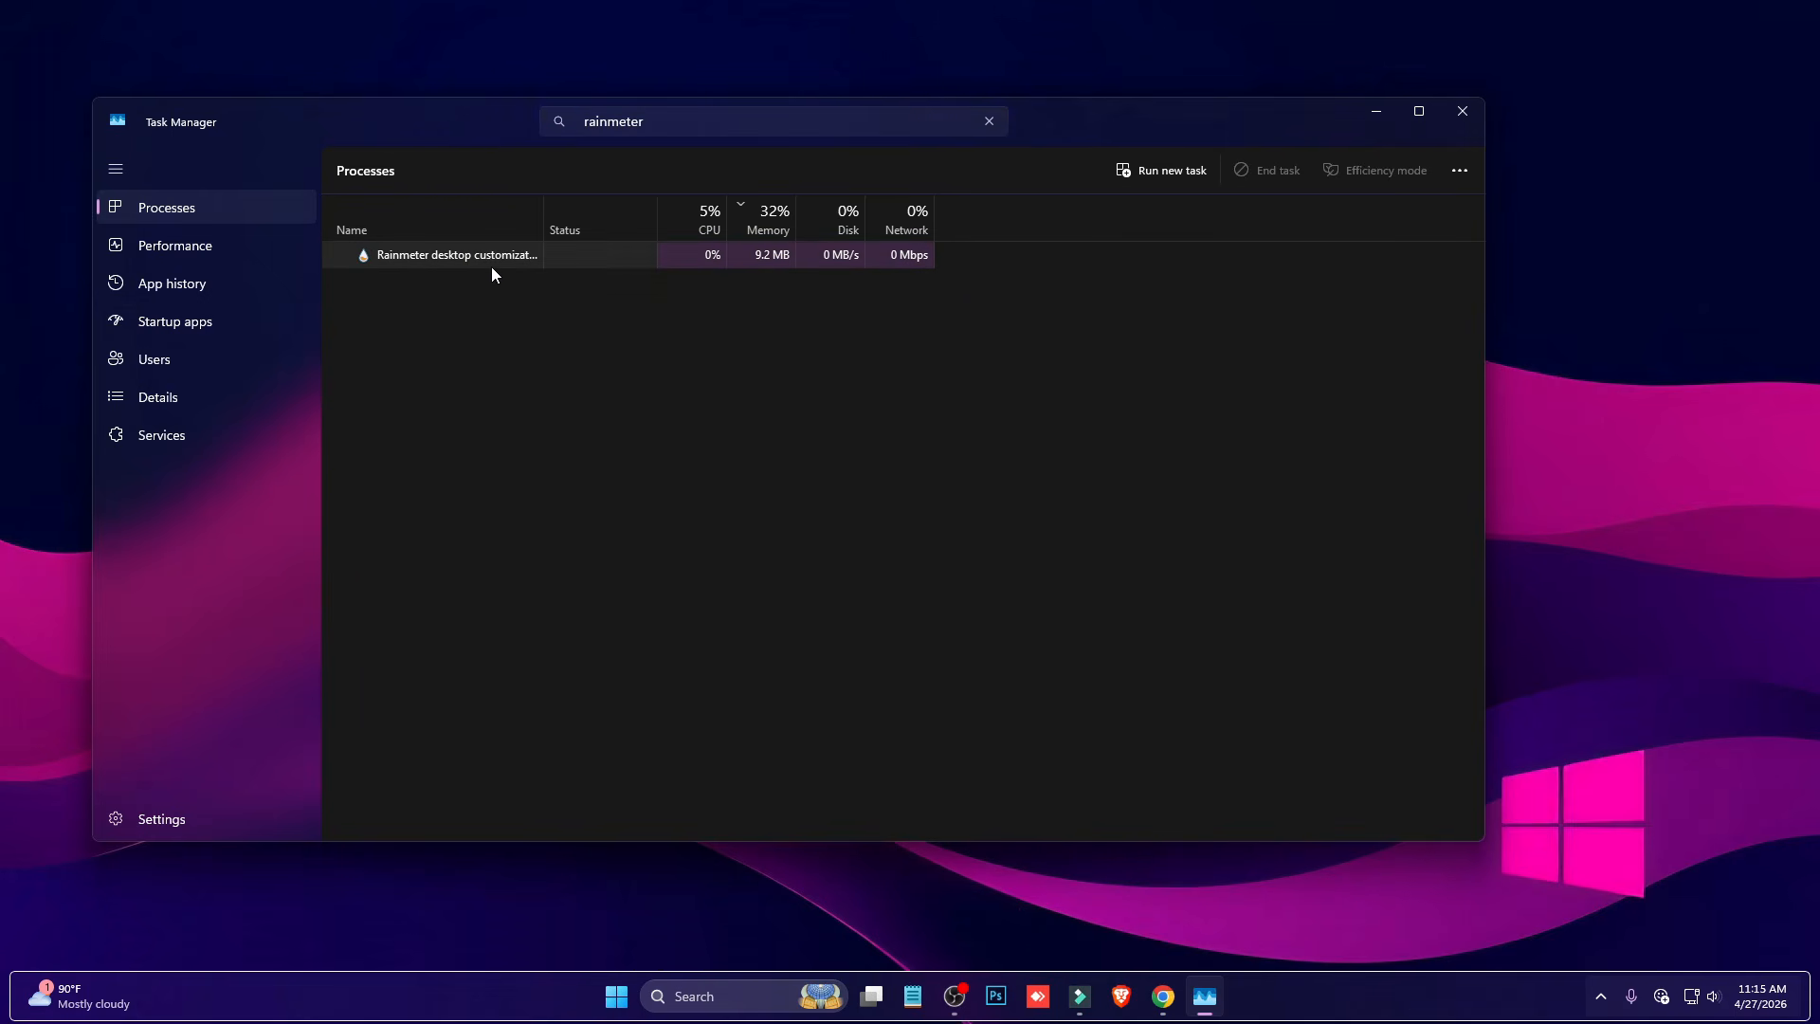